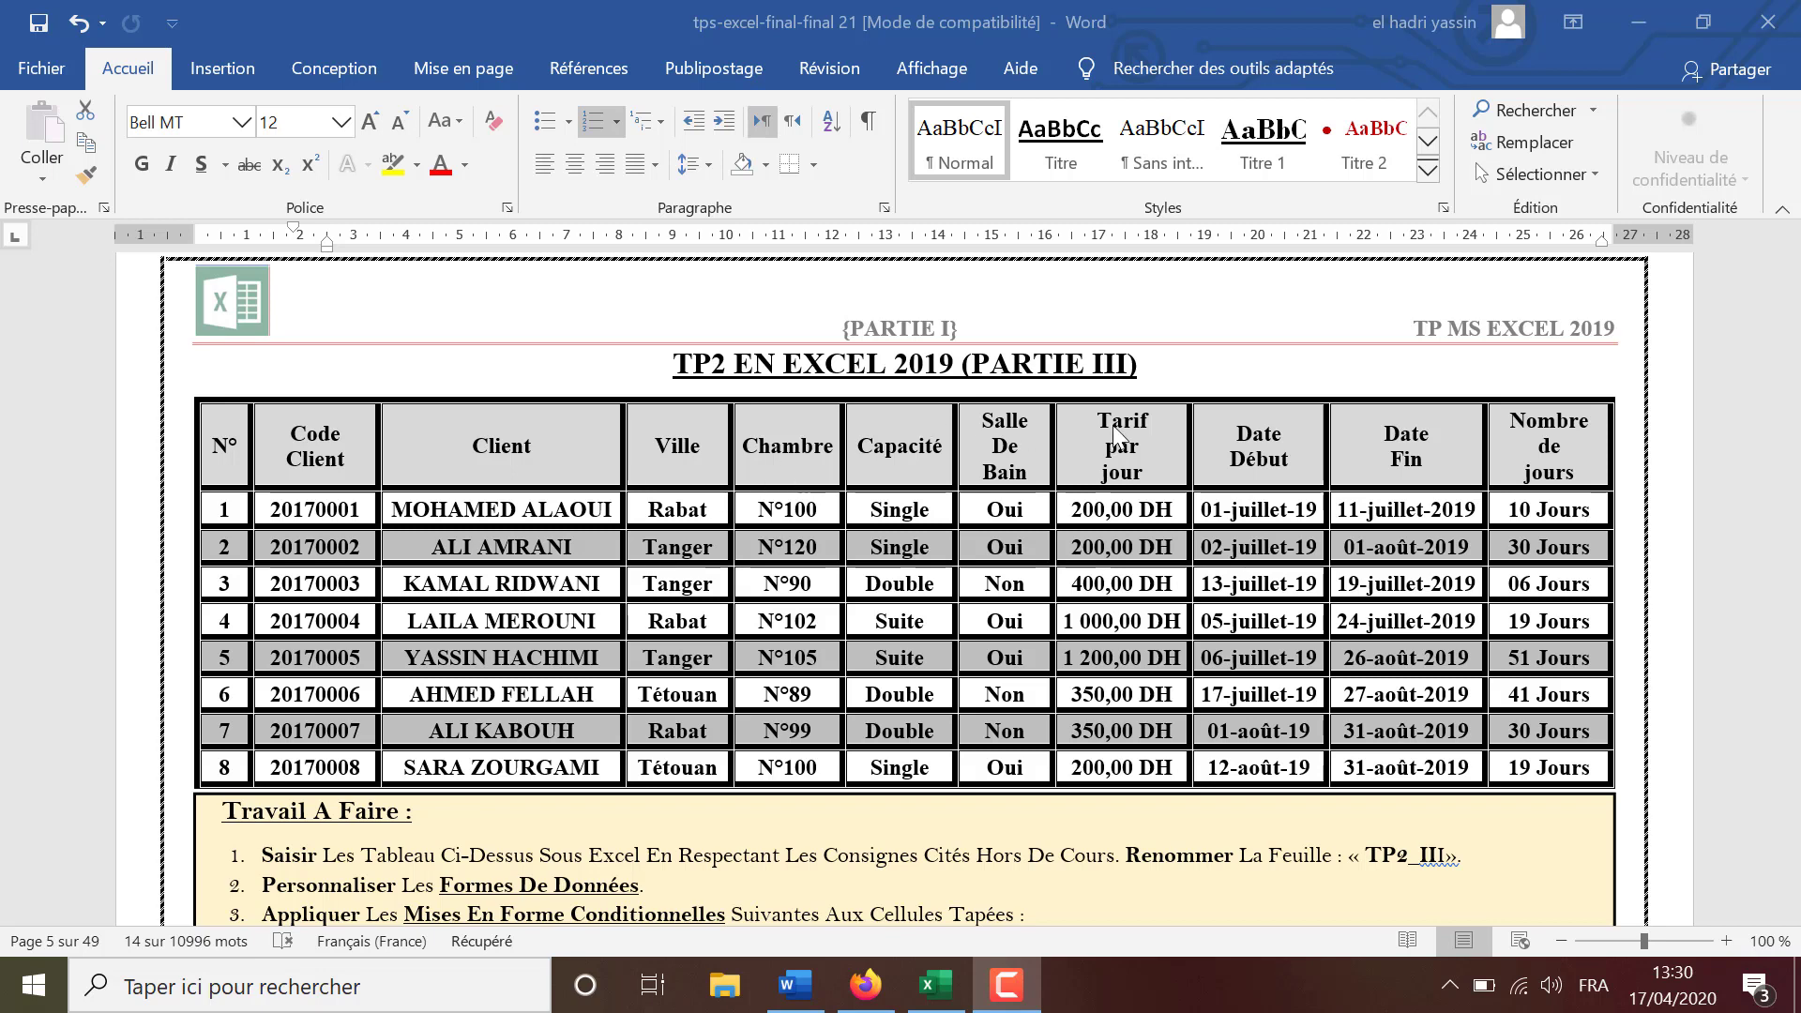
Review the client table and the Travail A Faire instructions of the TP2 Partie III exercise.
{"action": "scroll", "coordinate": [1043, 514], "scroll_direction": "down", "scroll_amount": 3}
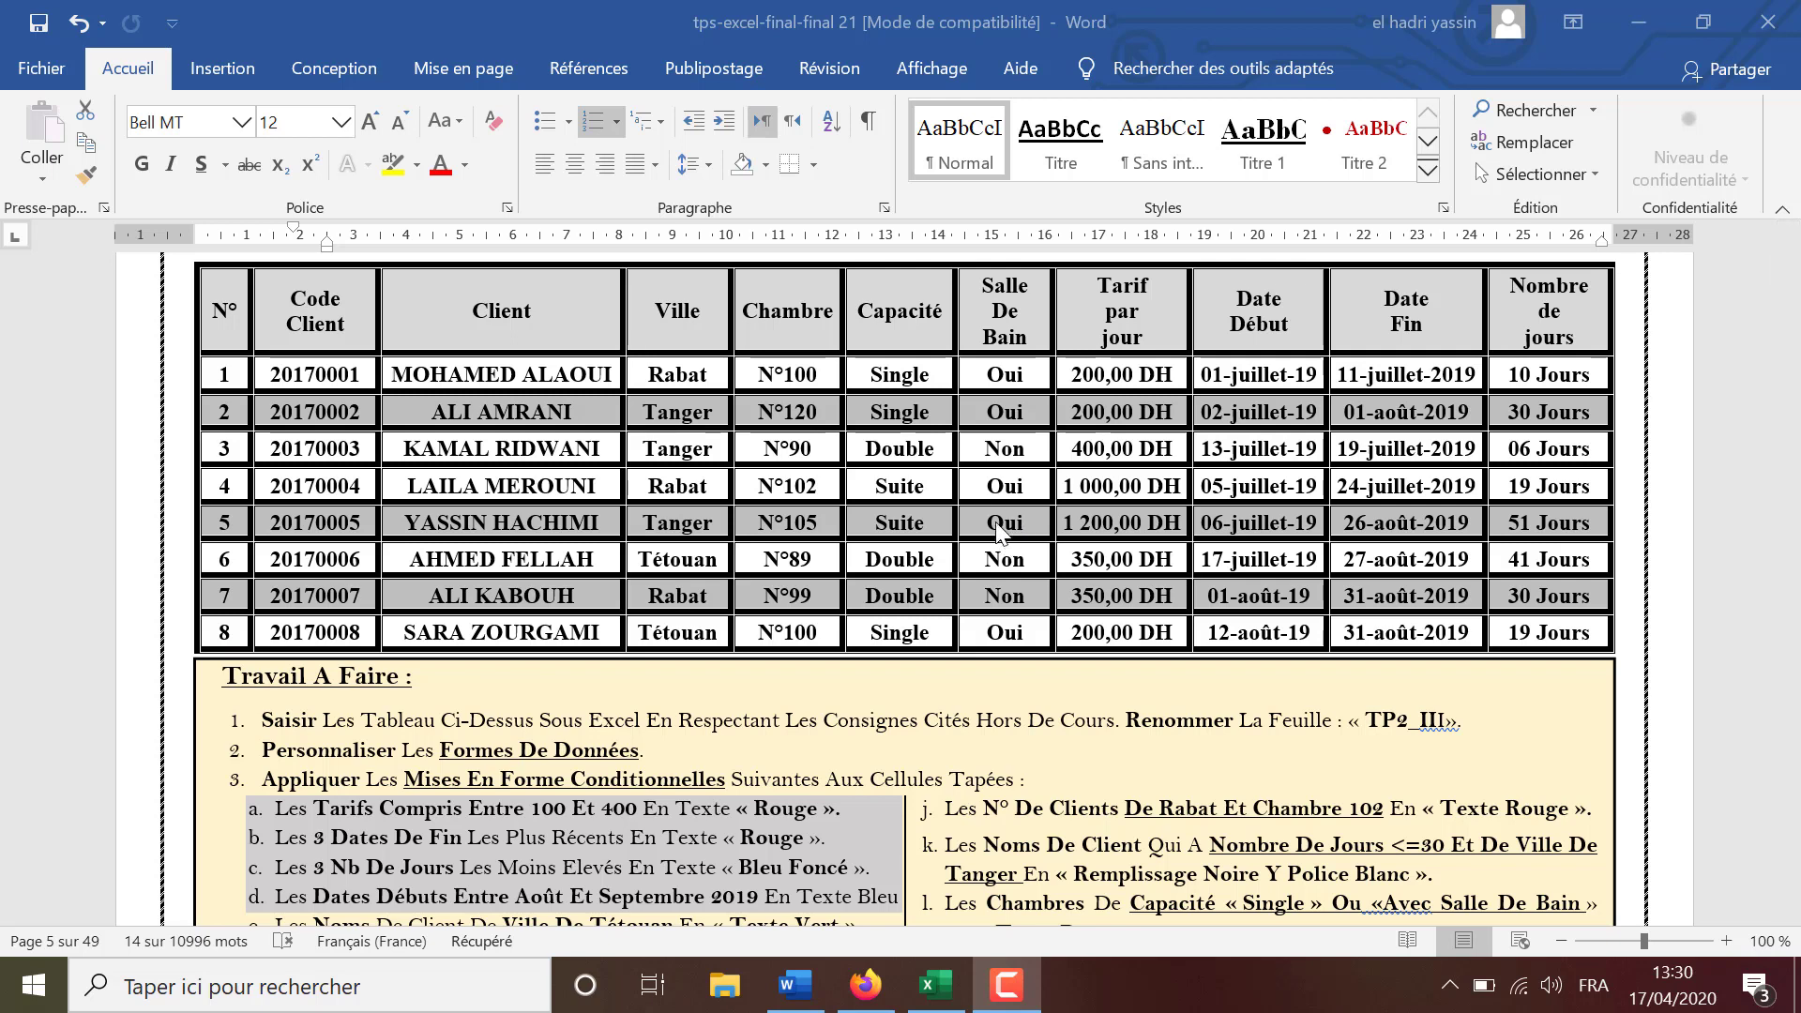
{"action": "scroll", "coordinate": [1002, 527], "scroll_direction": "up", "scroll_amount": 1}
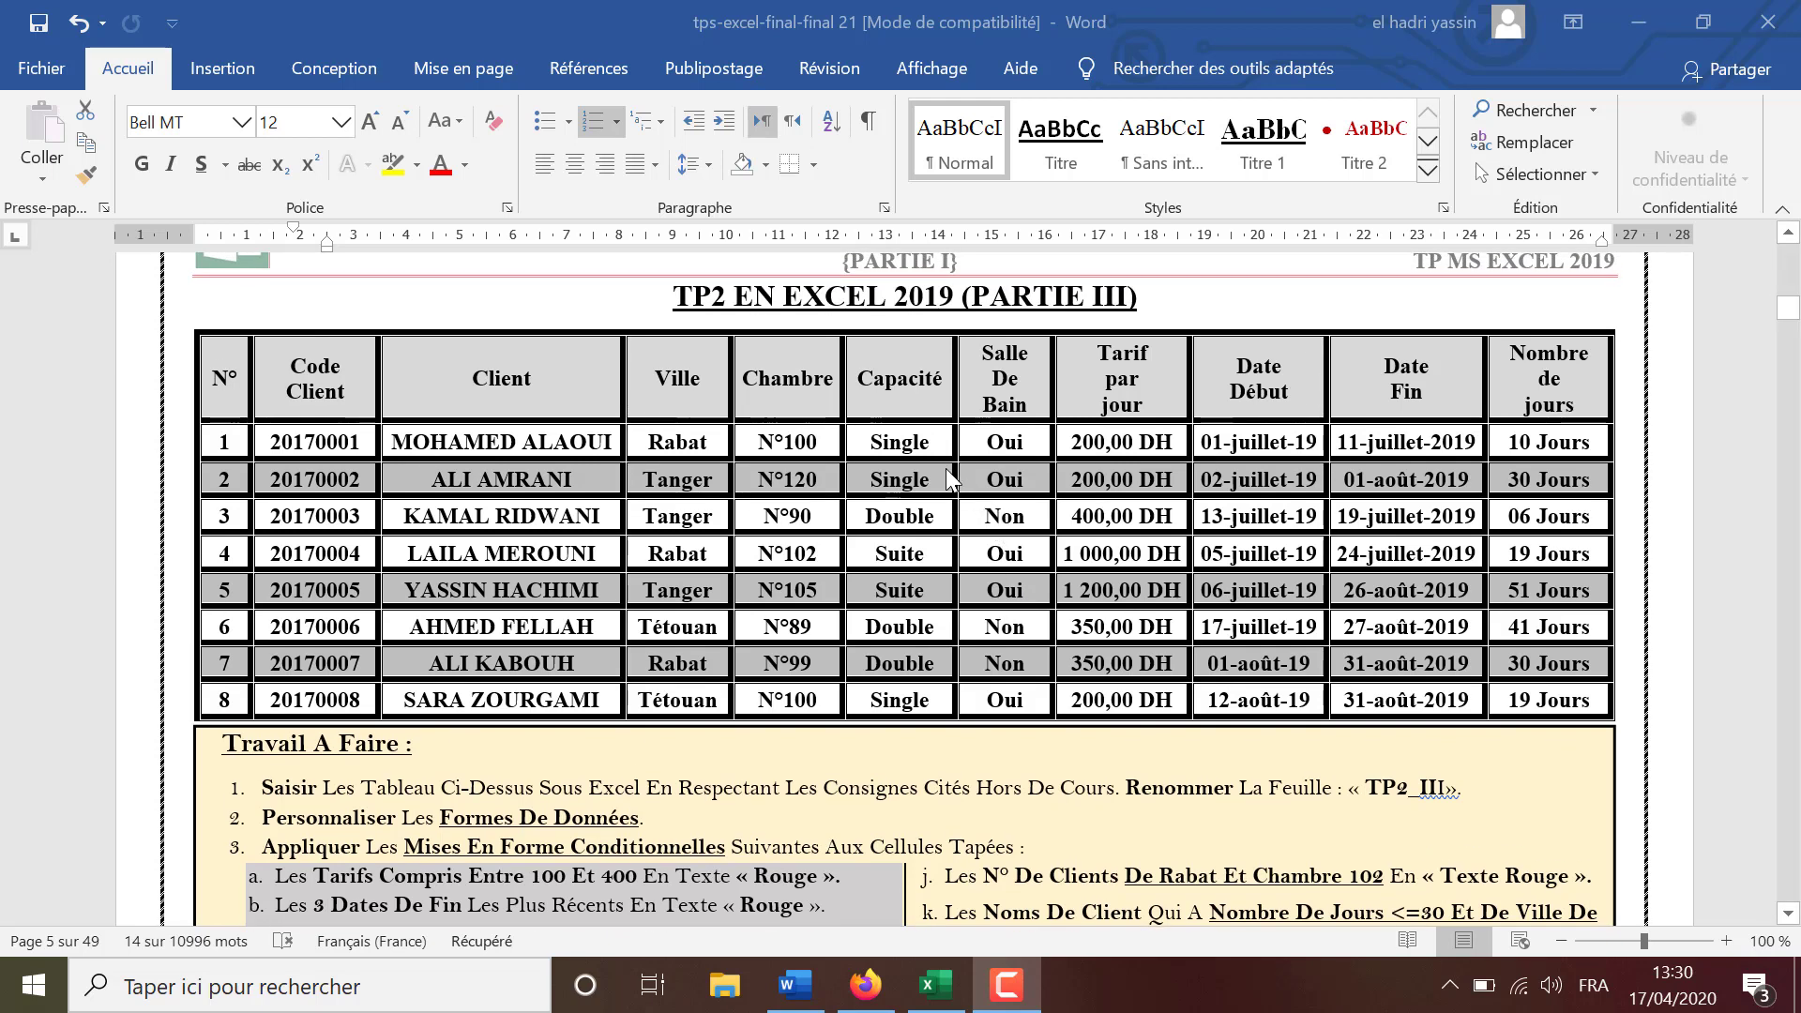
{"action": "scroll", "coordinate": [973, 419], "scroll_direction": "up", "scroll_amount": 1}
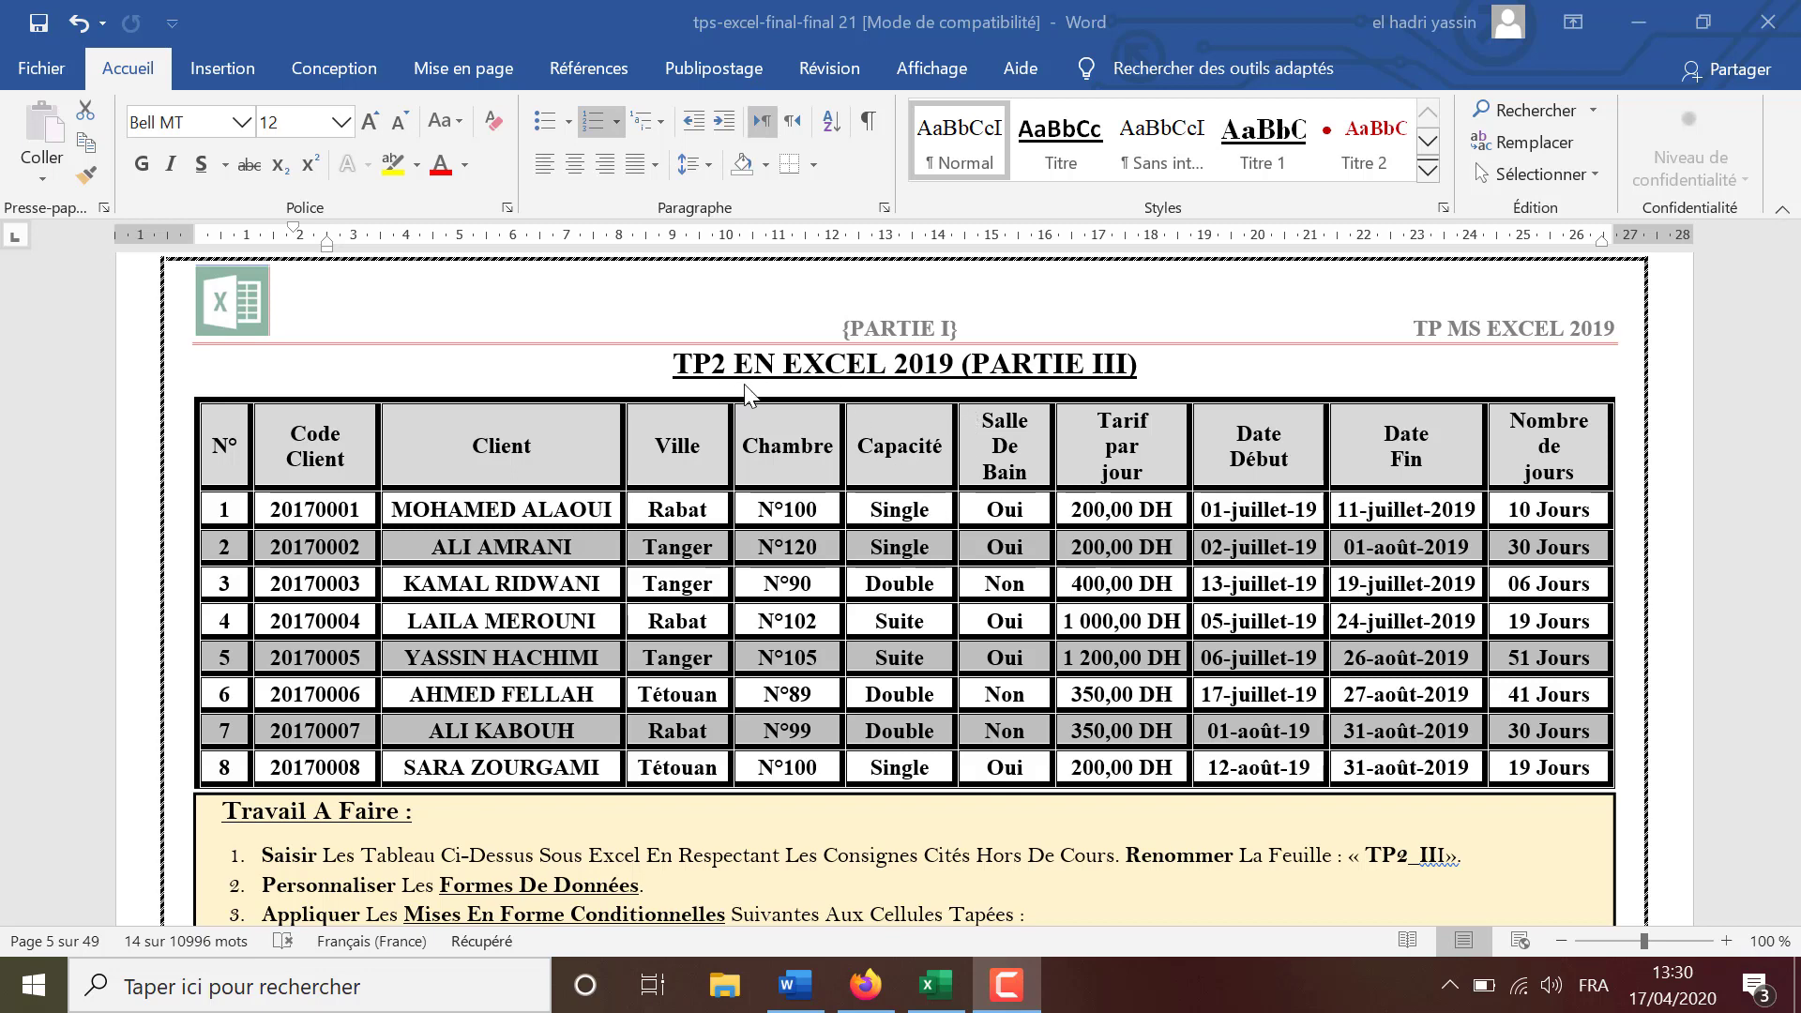
{"action": "scroll", "coordinate": [713, 623], "scroll_direction": "down", "scroll_amount": 1}
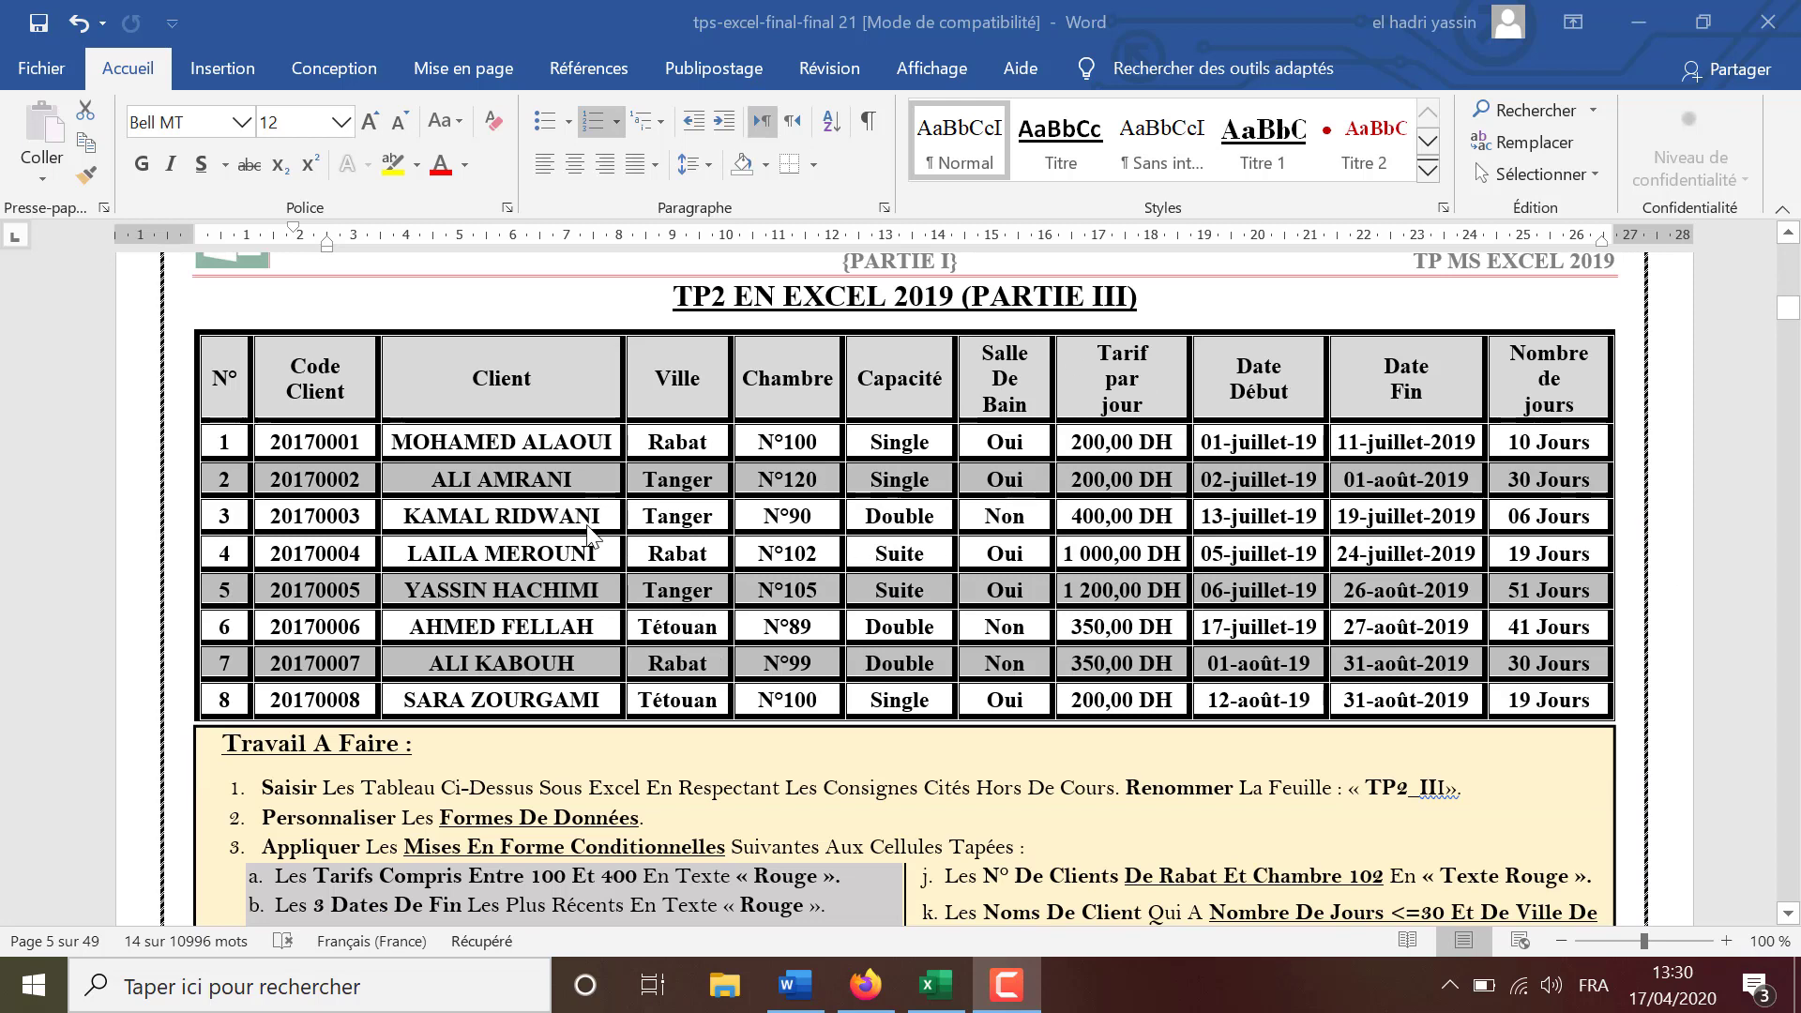
{"action": "scroll", "coordinate": [741, 605], "scroll_direction": "down", "scroll_amount": 1}
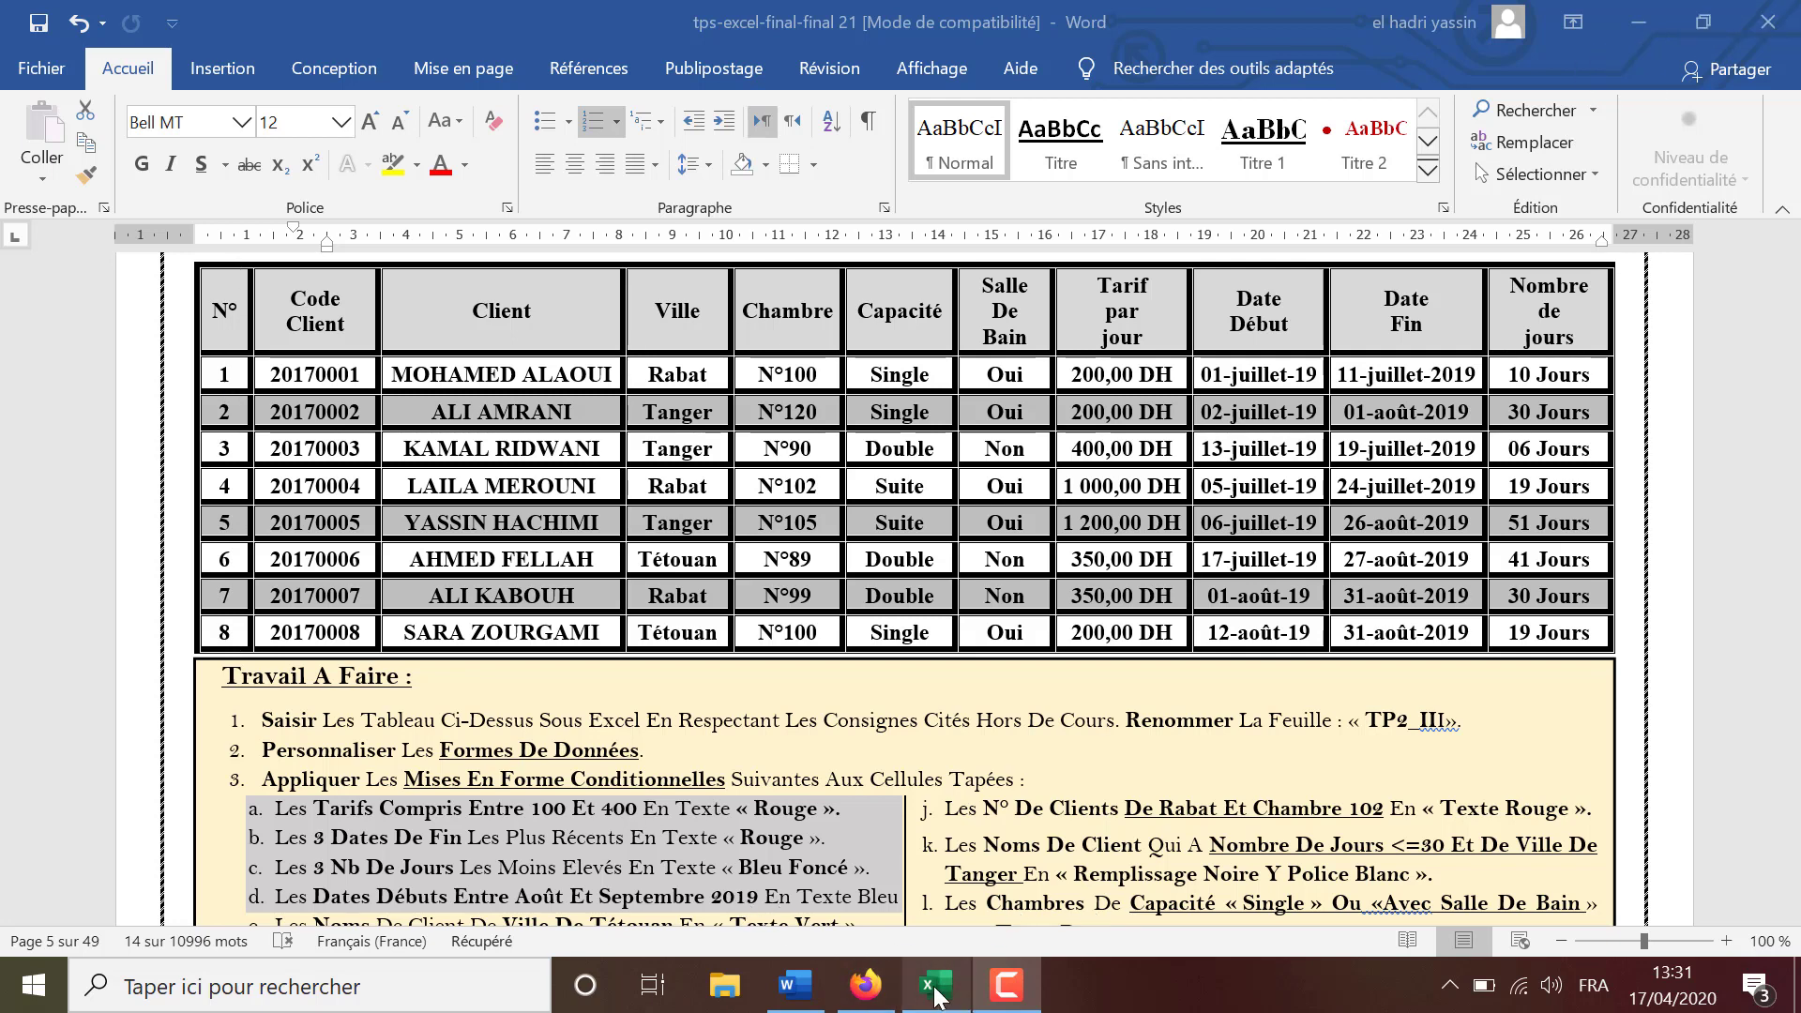
Switch to Excel and give the table B2:L10 on sheet TP2-3 a thick green outline border.
{"action": "left_click", "coordinate": [935, 984]}
{"action": "left_click", "coordinate": [773, 14]}
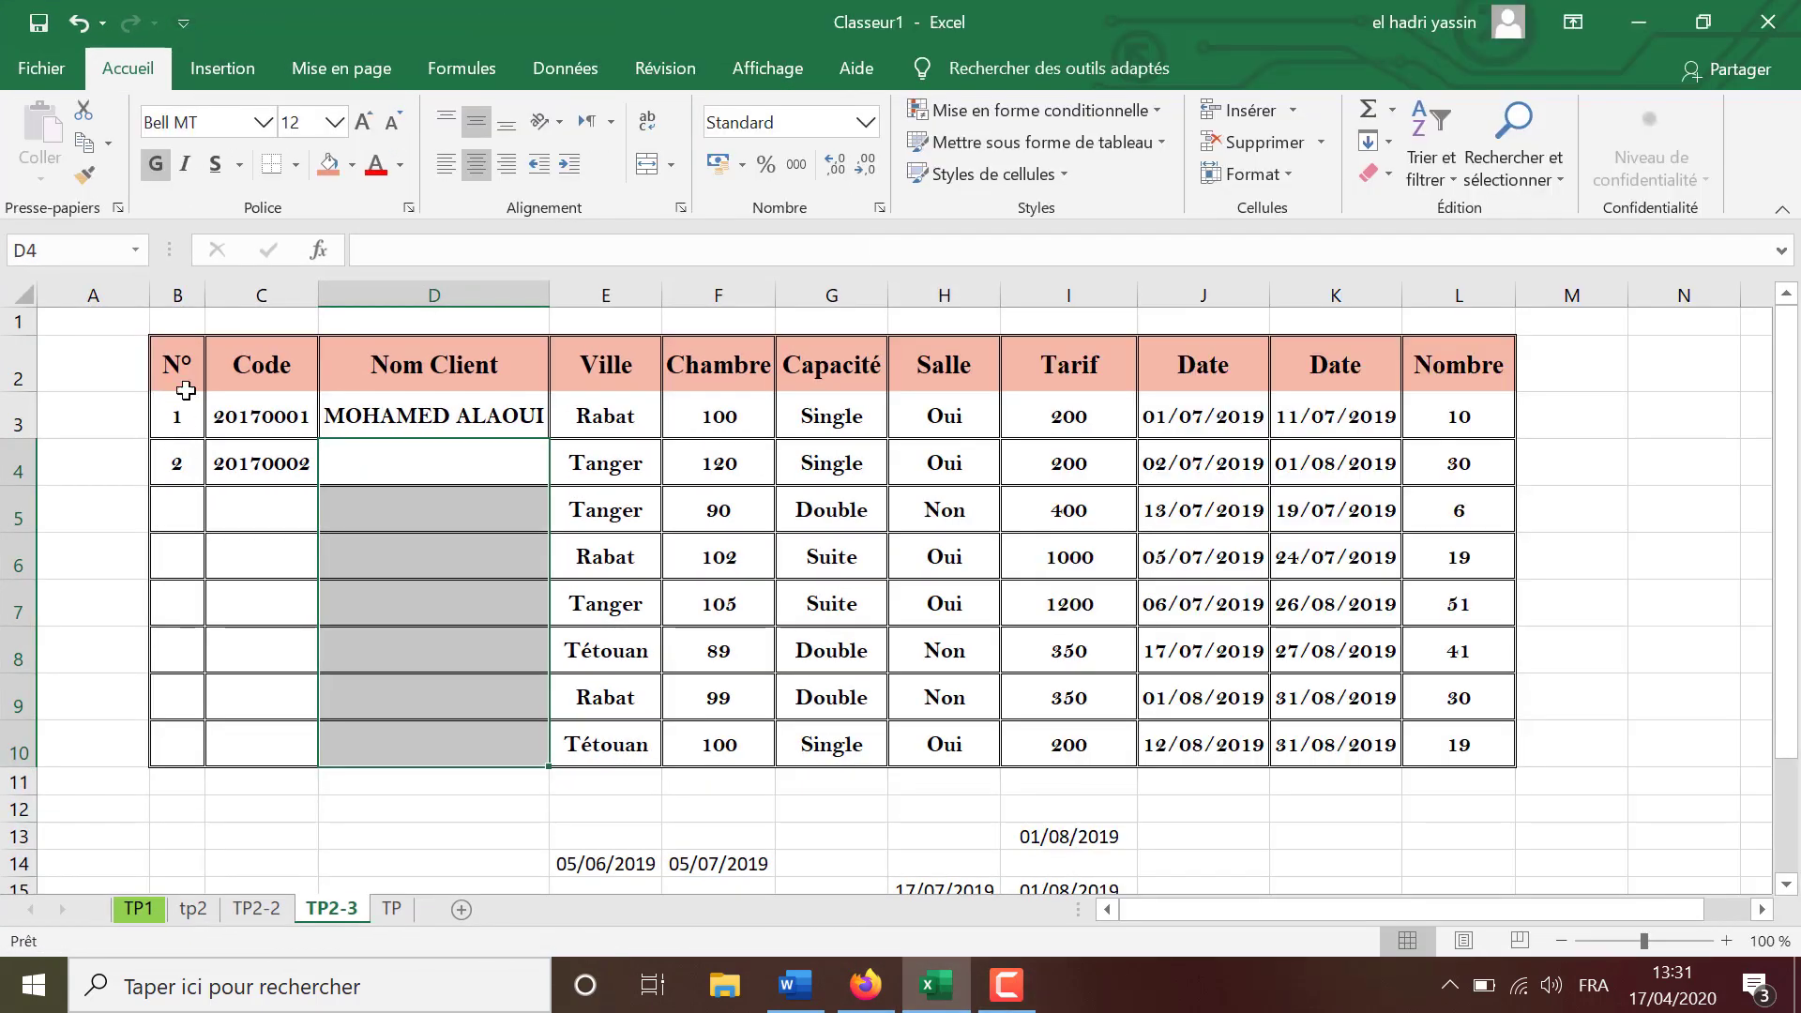
{"action": "left_click_drag", "start_coordinate": [177, 366], "coordinate": [1439, 743]}
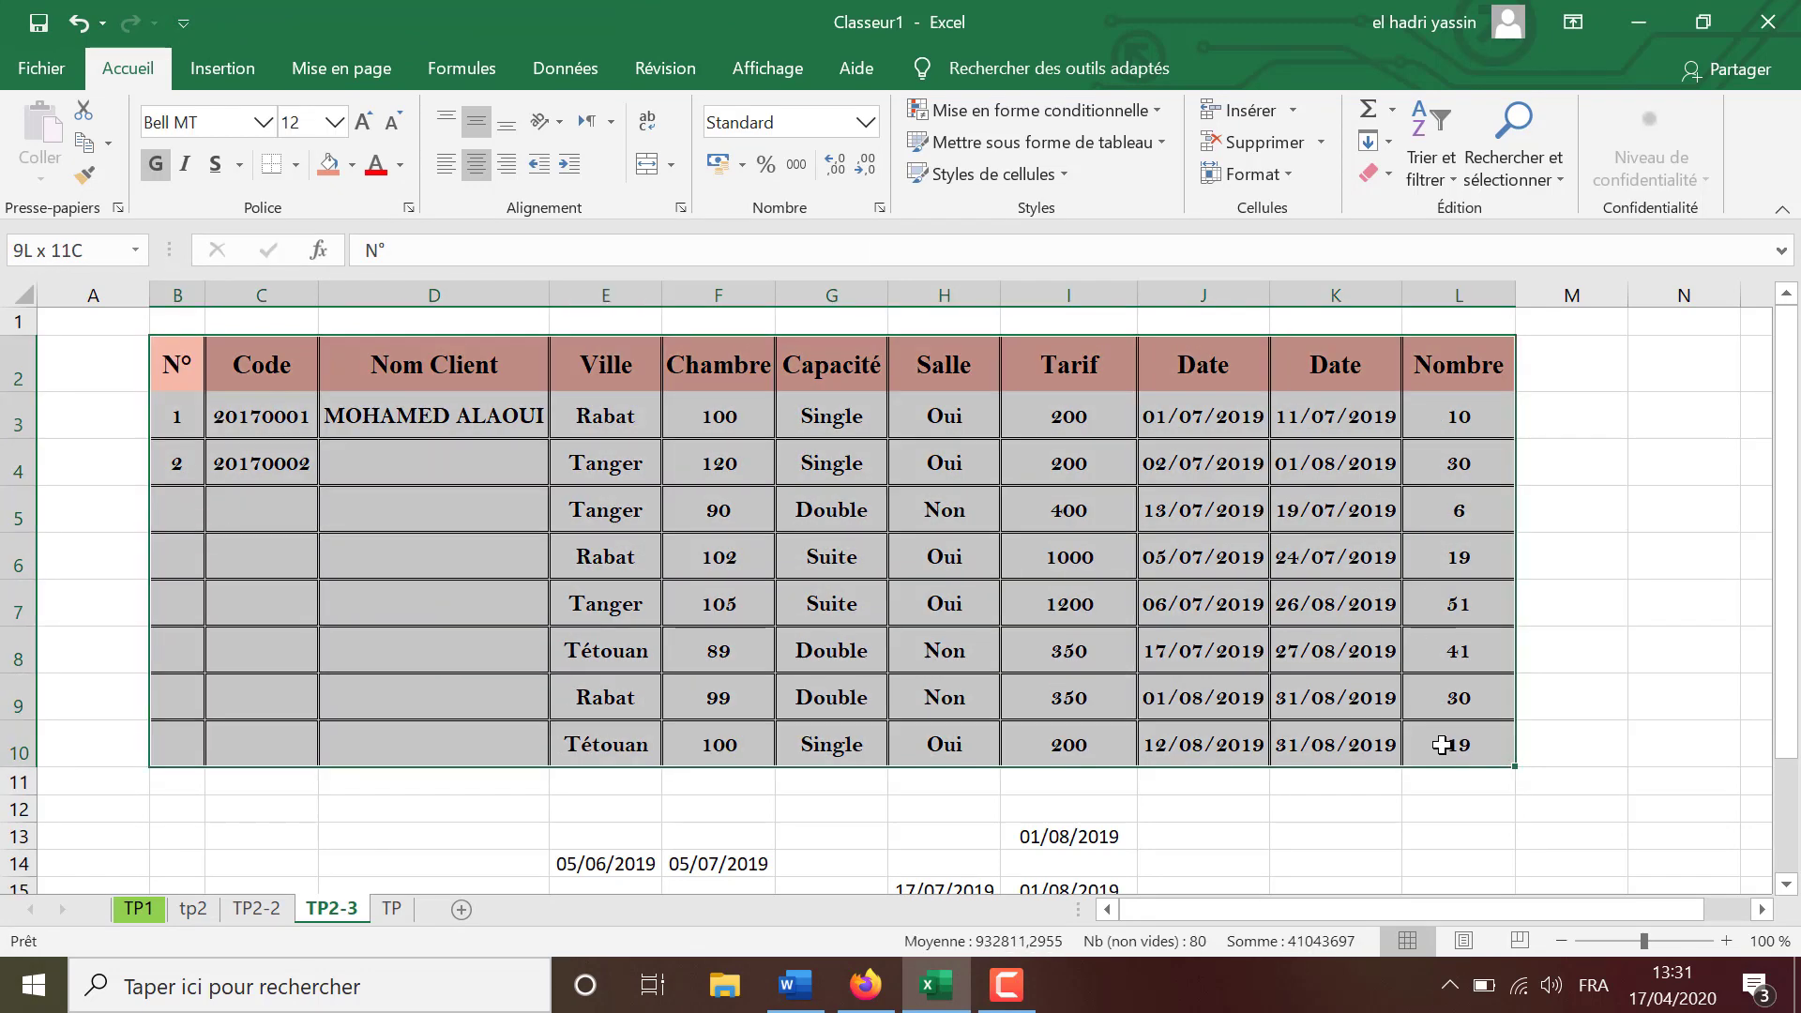
{"action": "left_click", "coordinate": [295, 165]}
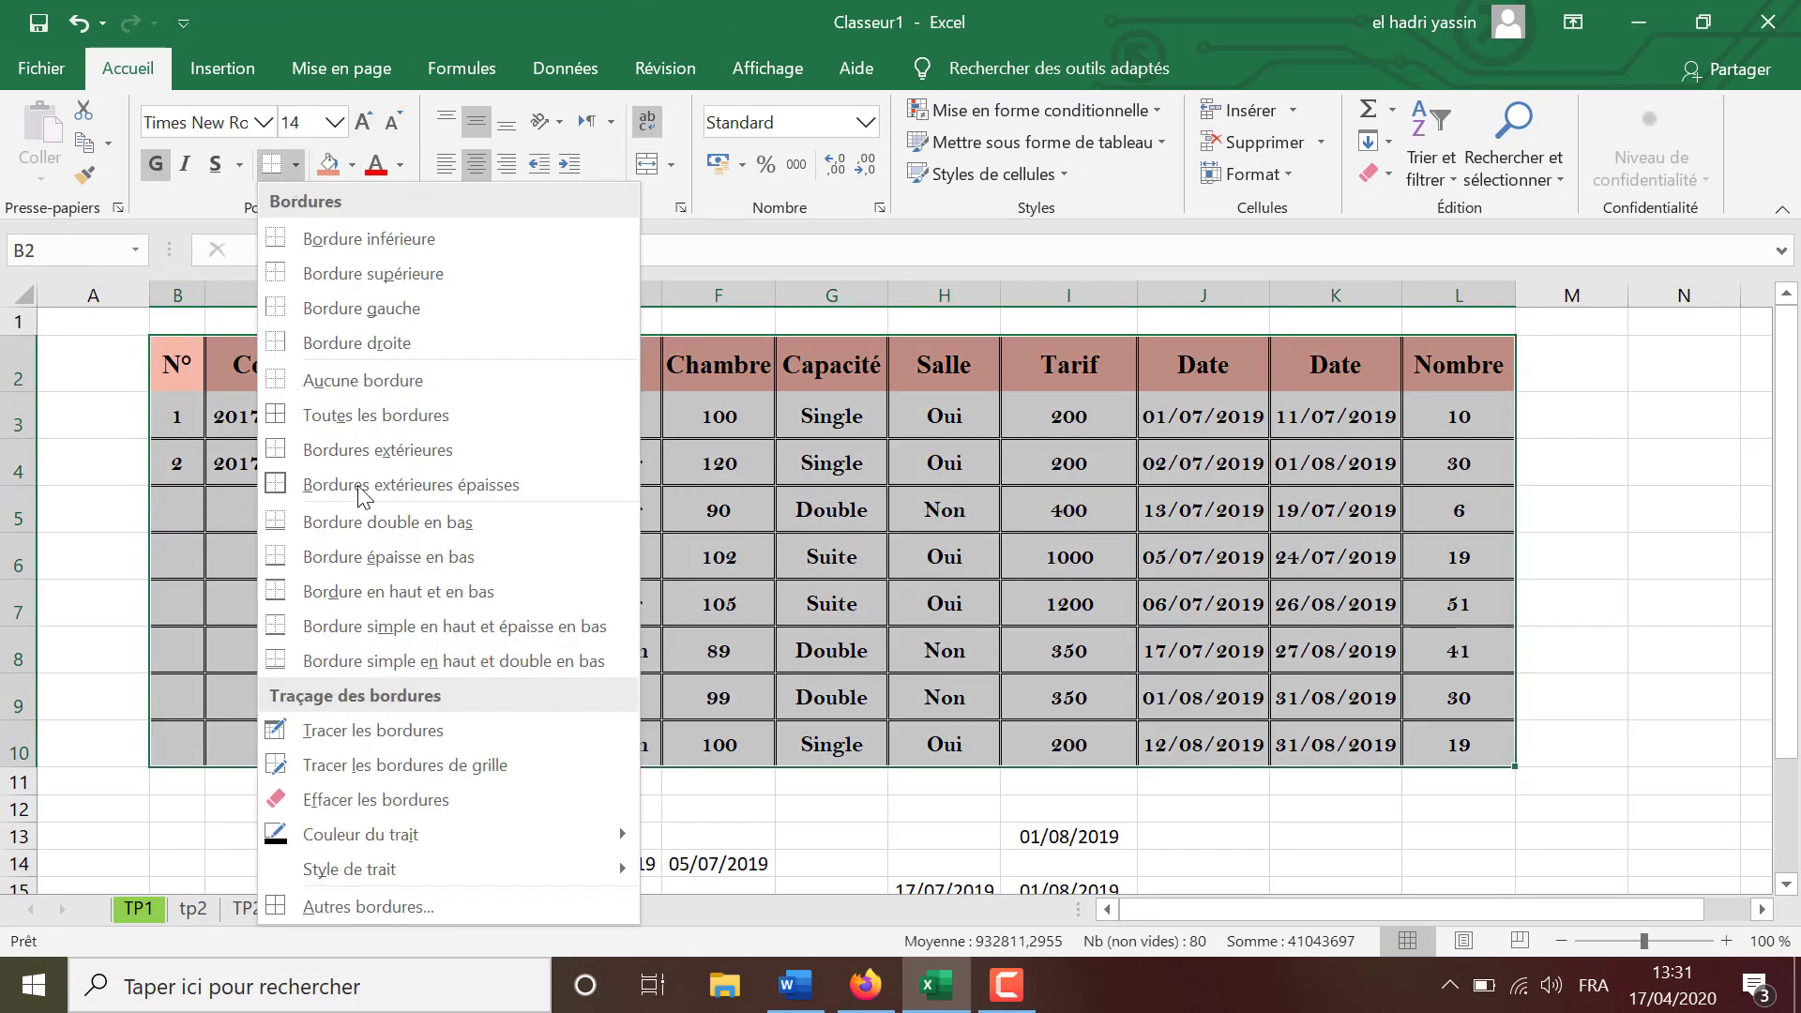
{"action": "left_click", "coordinate": [415, 897]}
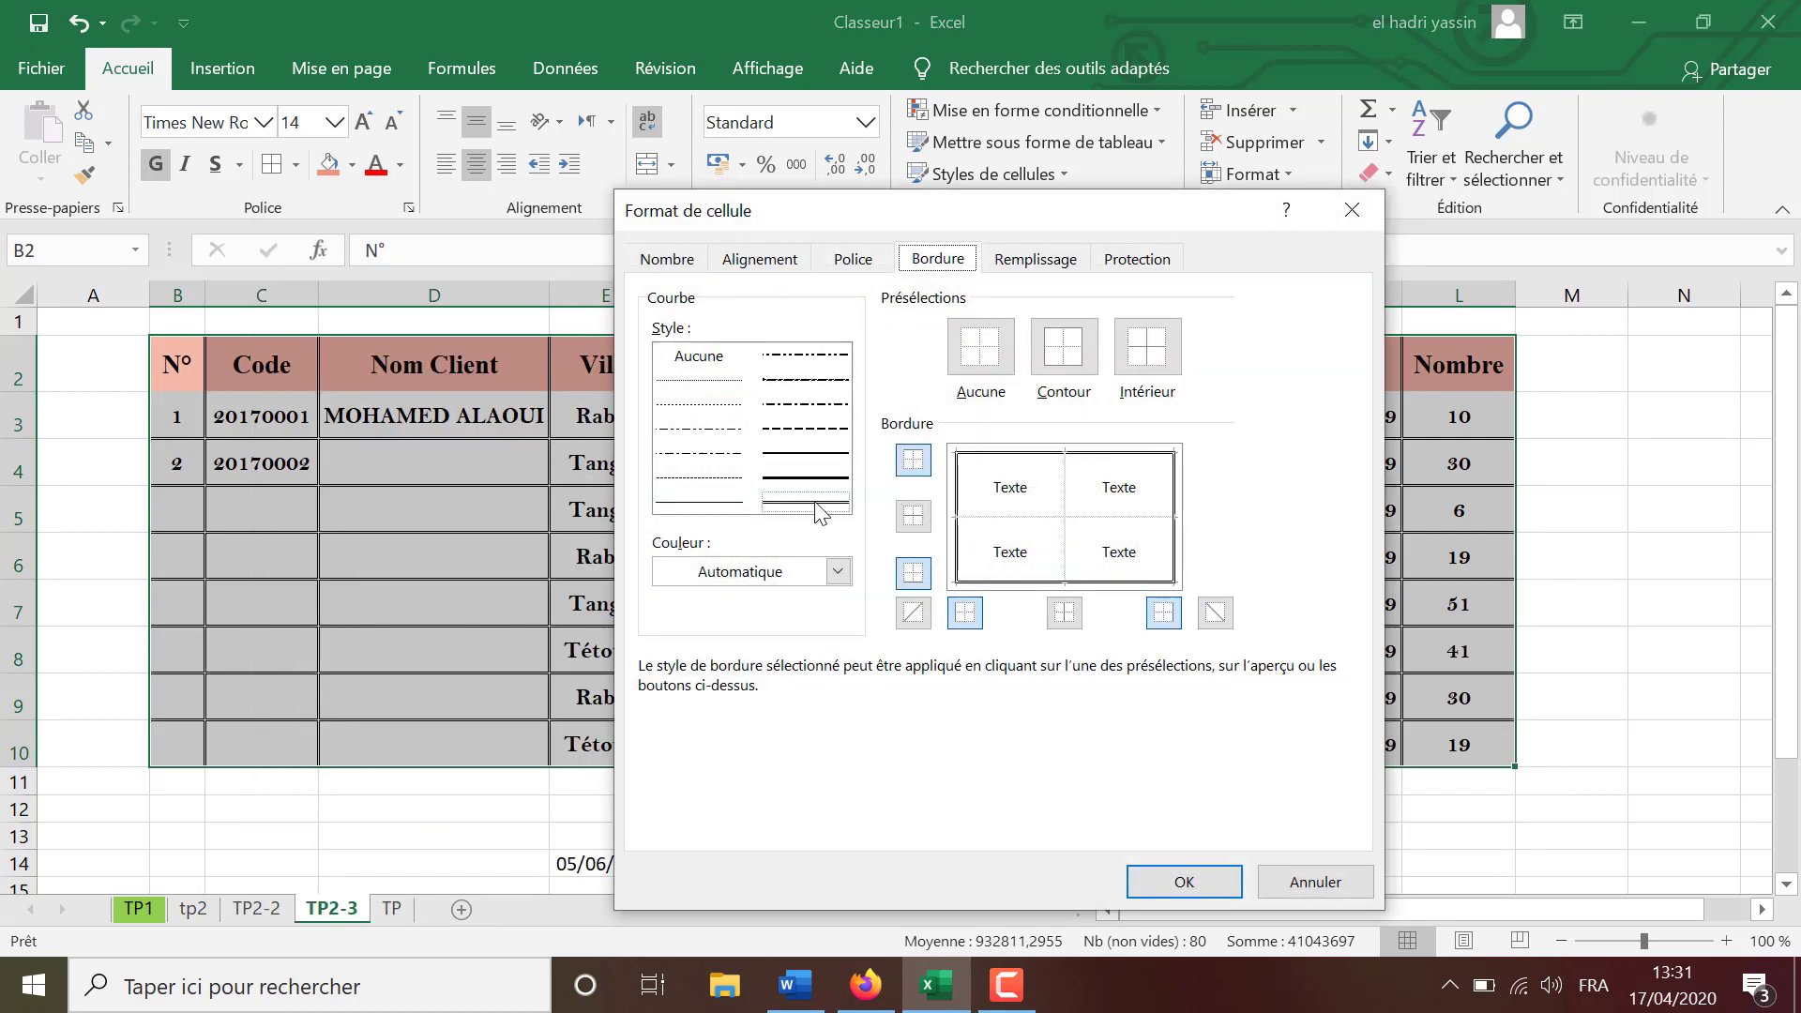
{"action": "left_click", "coordinate": [816, 505]}
{"action": "left_click", "coordinate": [839, 571]}
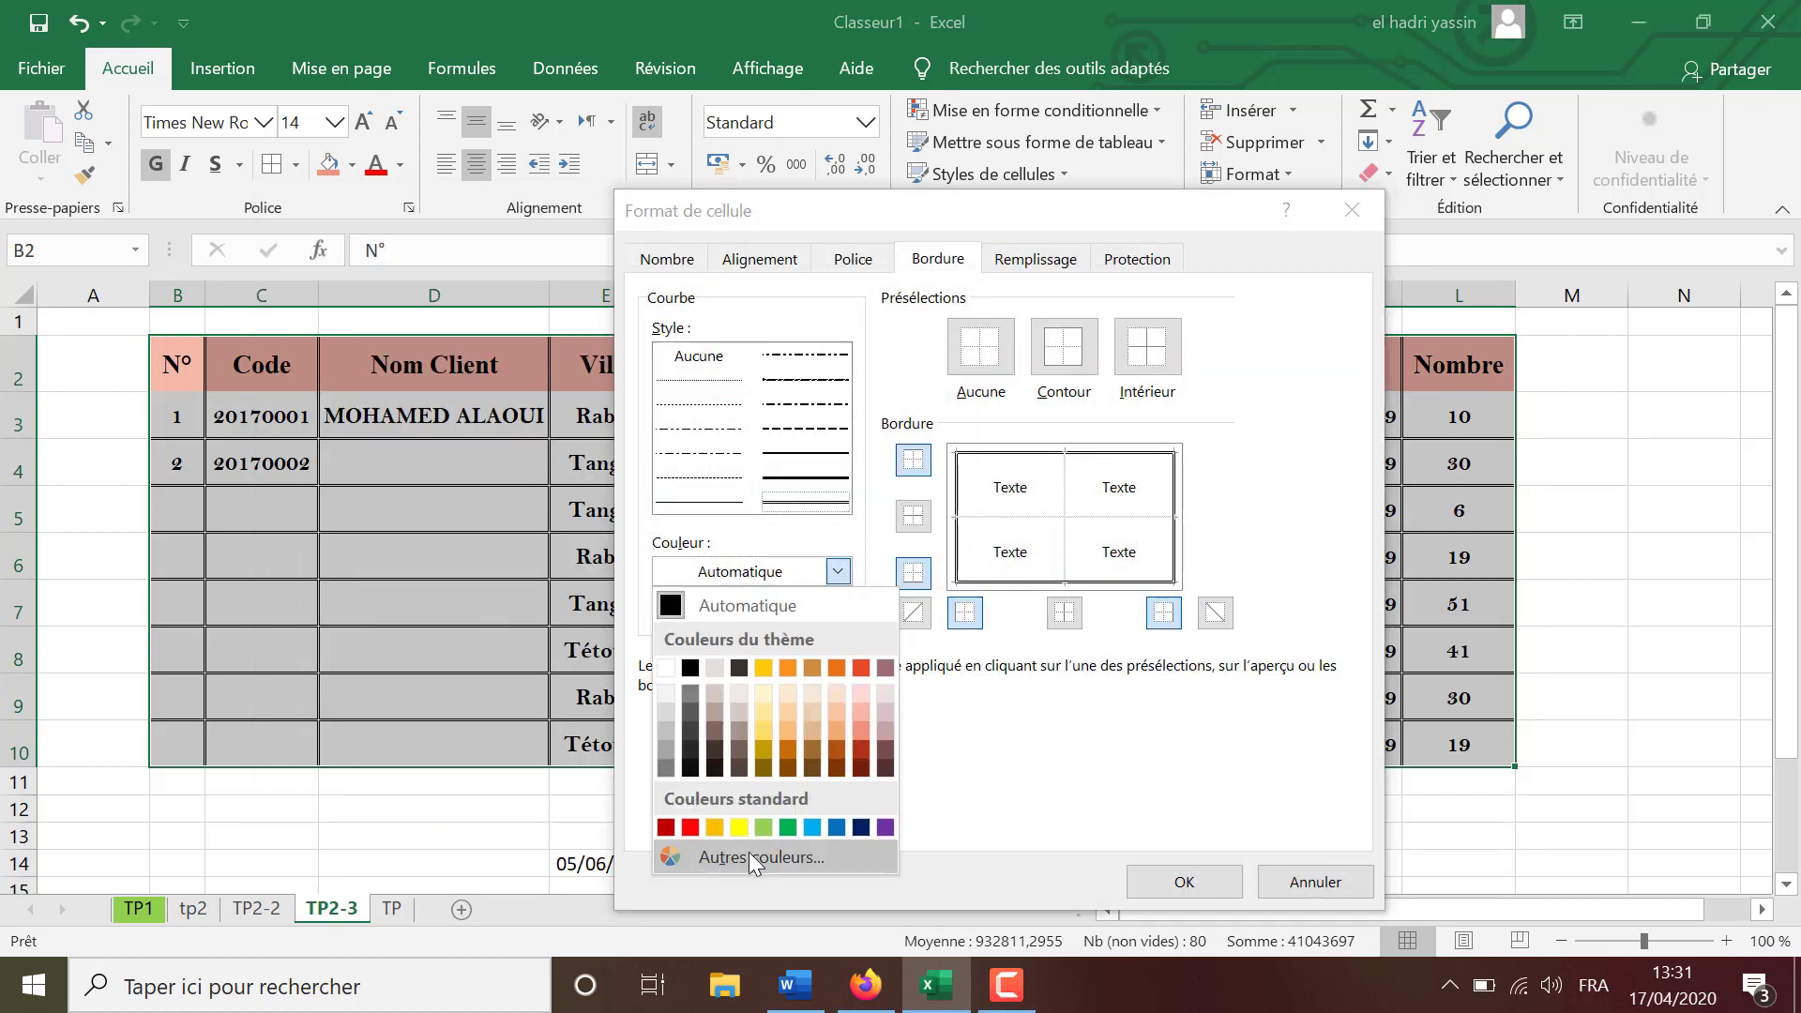
{"action": "left_click", "coordinate": [788, 818]}
{"action": "left_click", "coordinate": [1063, 347]}
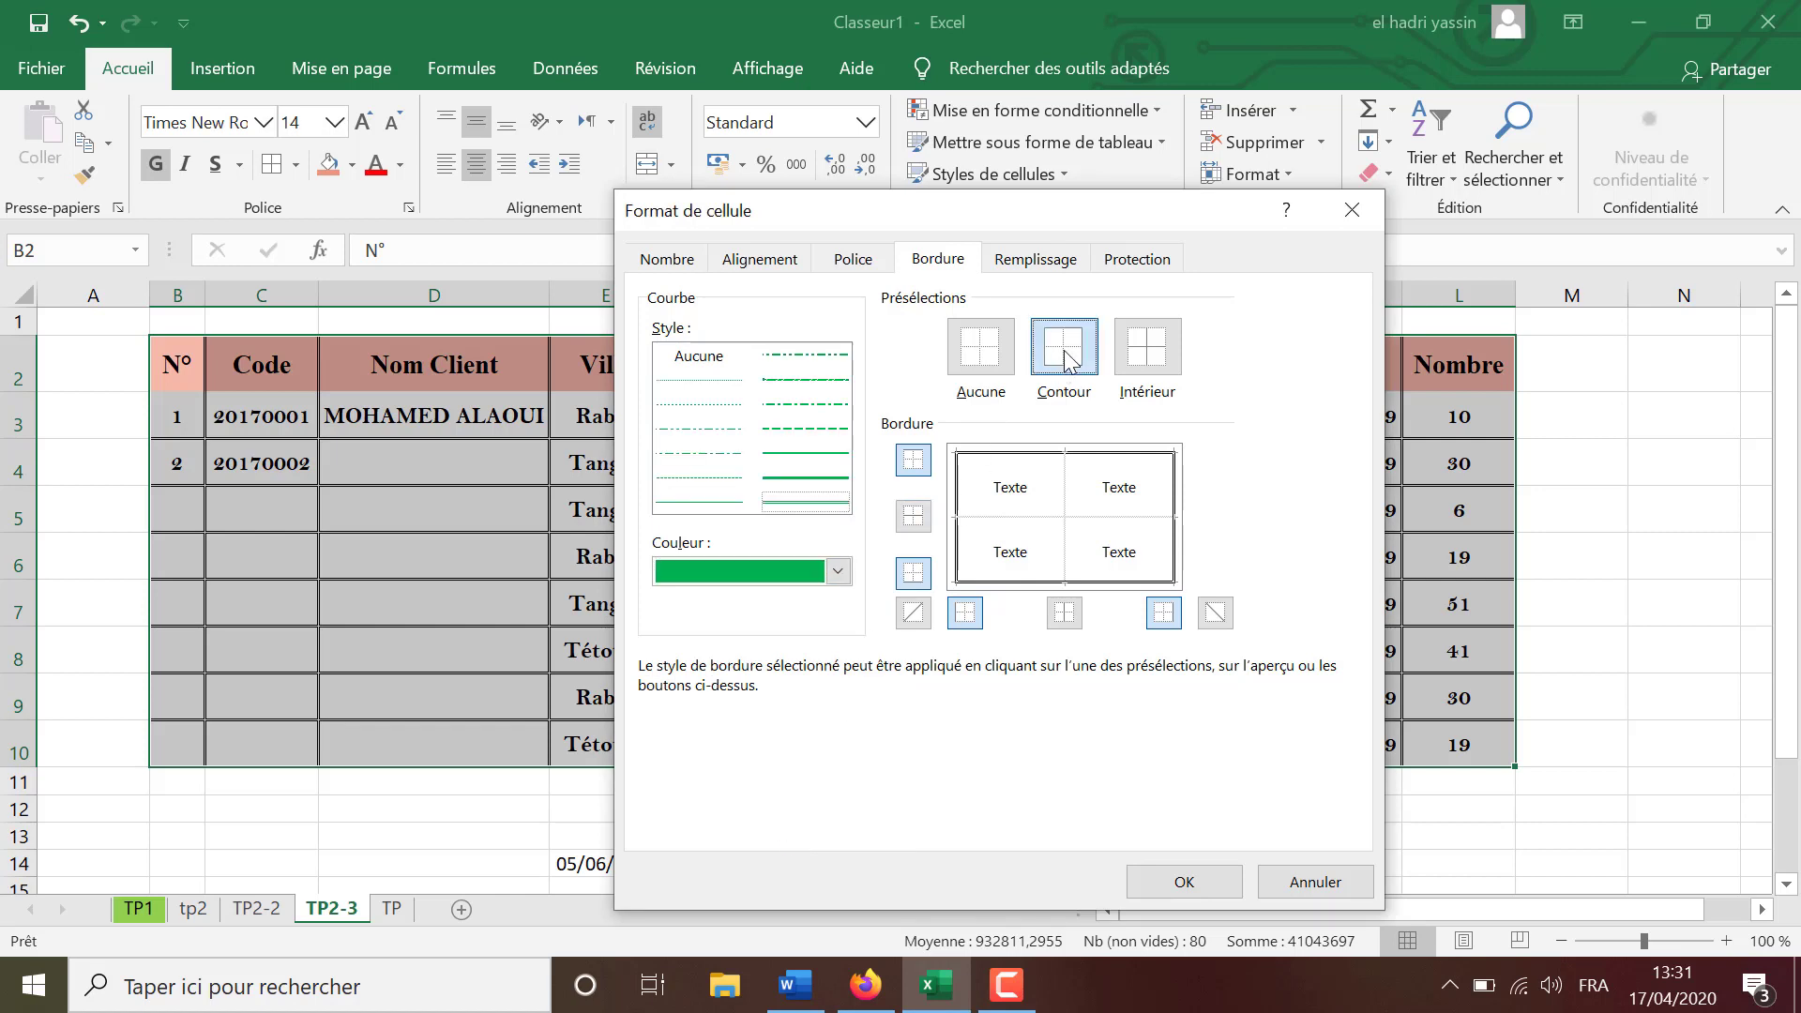
{"action": "left_click", "coordinate": [808, 478]}
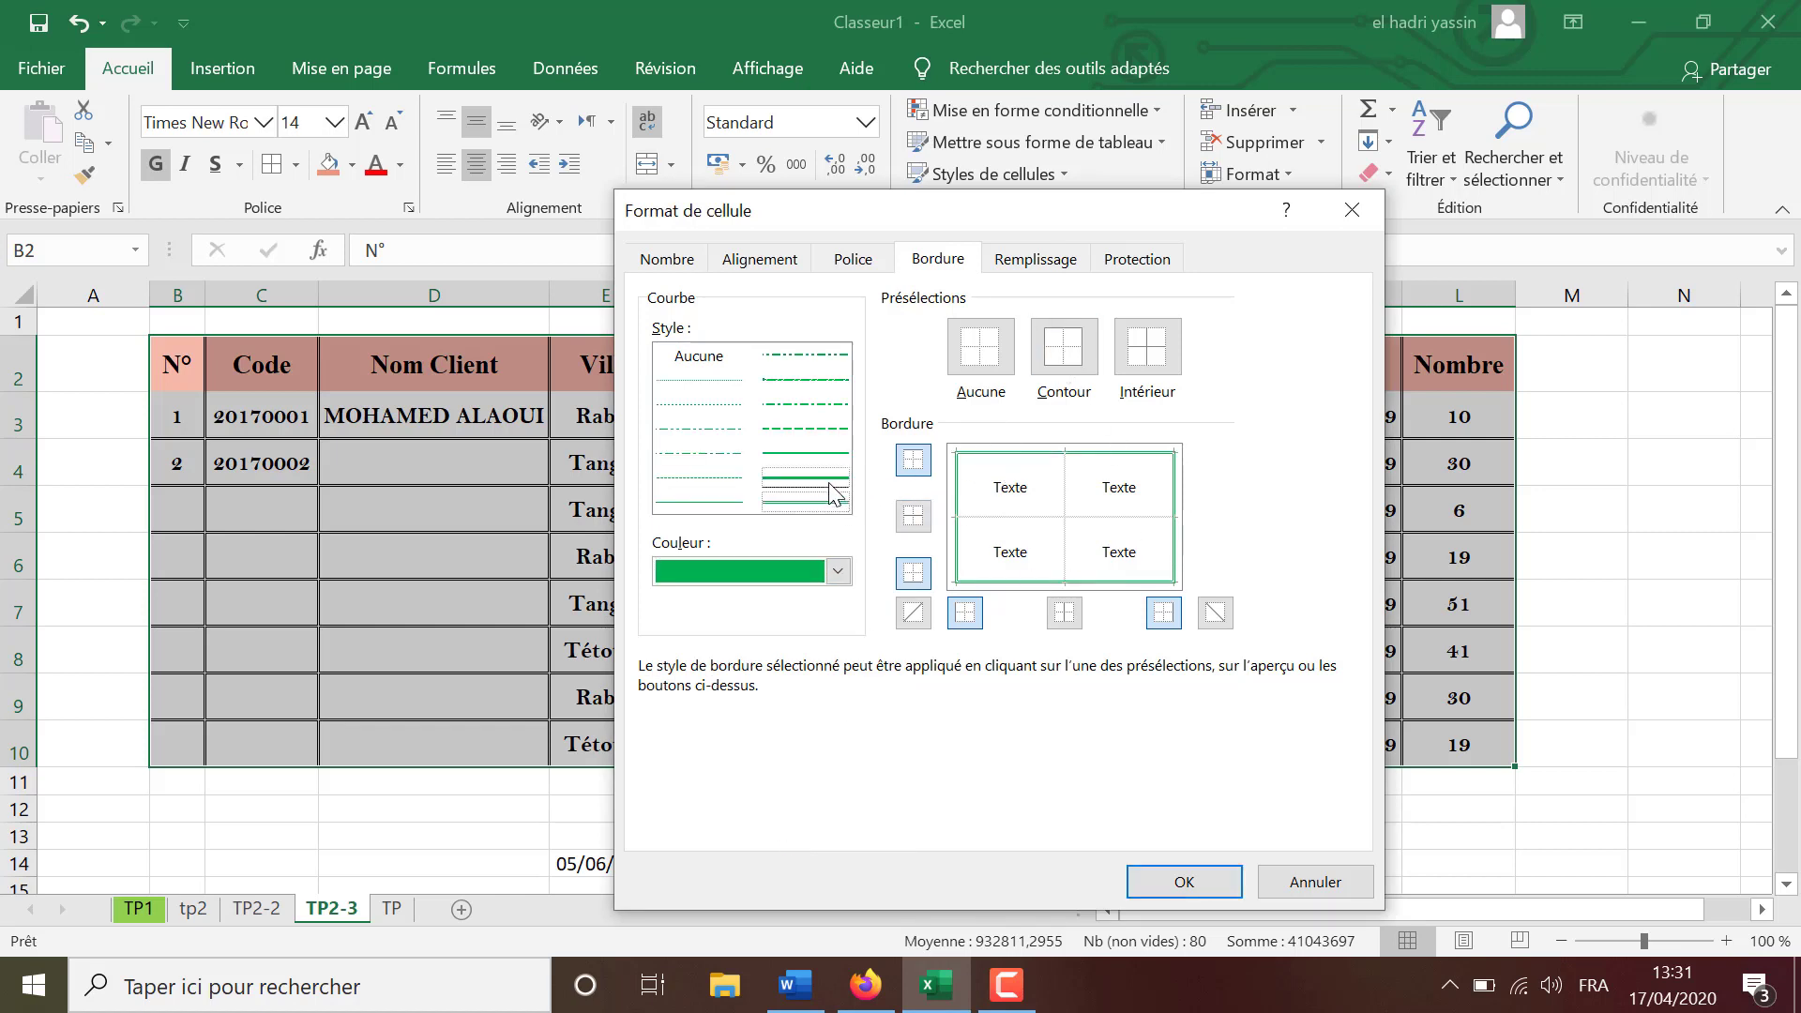
{"action": "left_click", "coordinate": [1064, 347]}
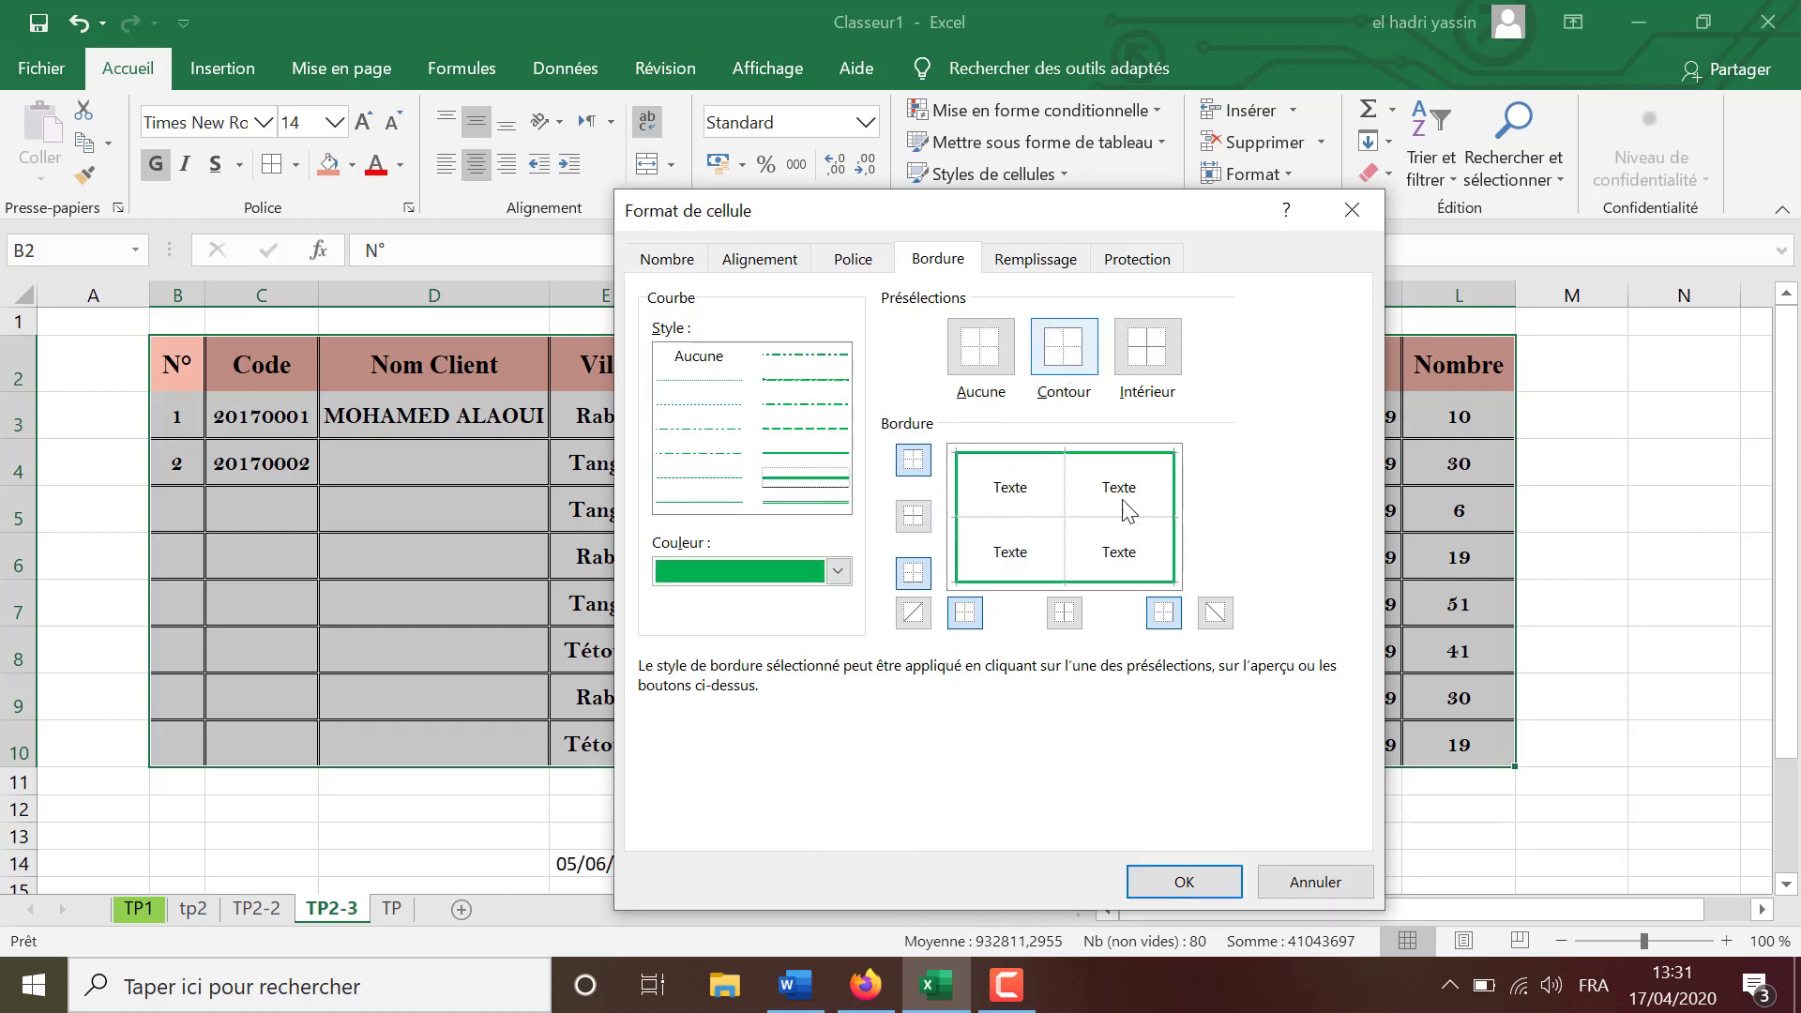
Add dashed green inner borders to the table B2:L10 and apply the border settings.
{"action": "left_click", "coordinate": [834, 430]}
{"action": "left_click", "coordinate": [1148, 348]}
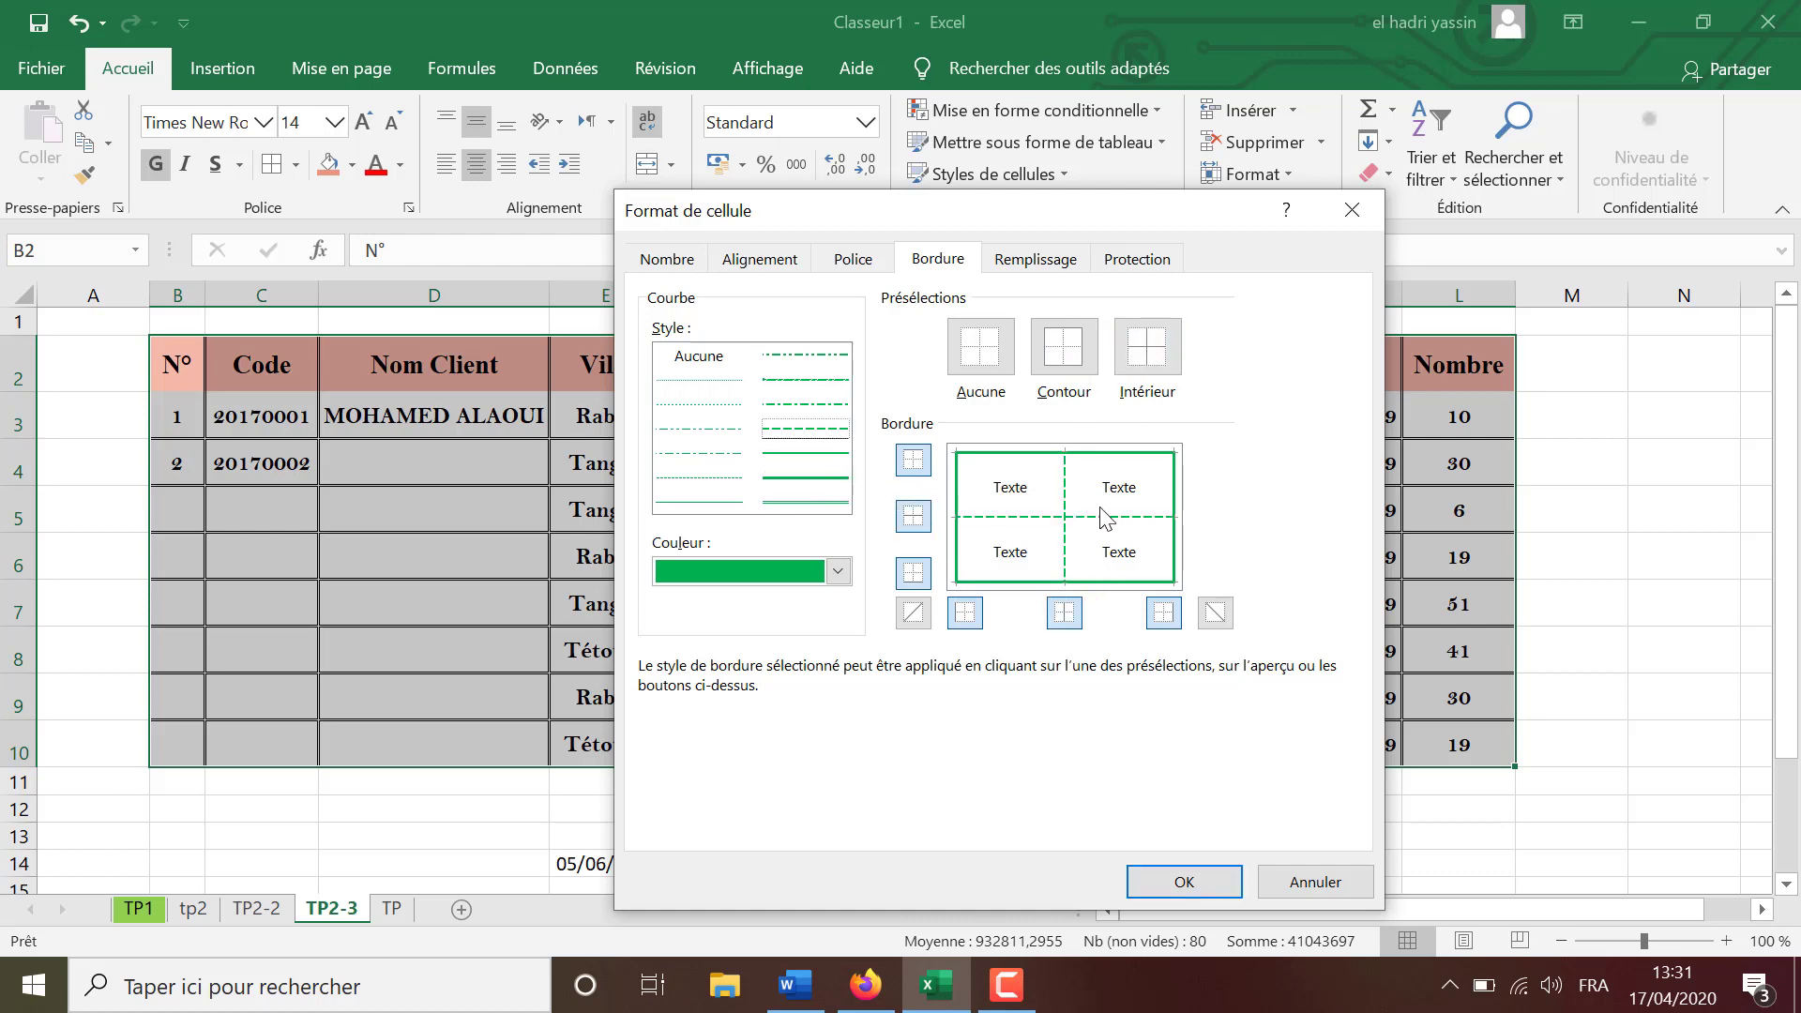
{"action": "left_click", "coordinate": [1182, 881]}
{"action": "left_click", "coordinate": [605, 510]}
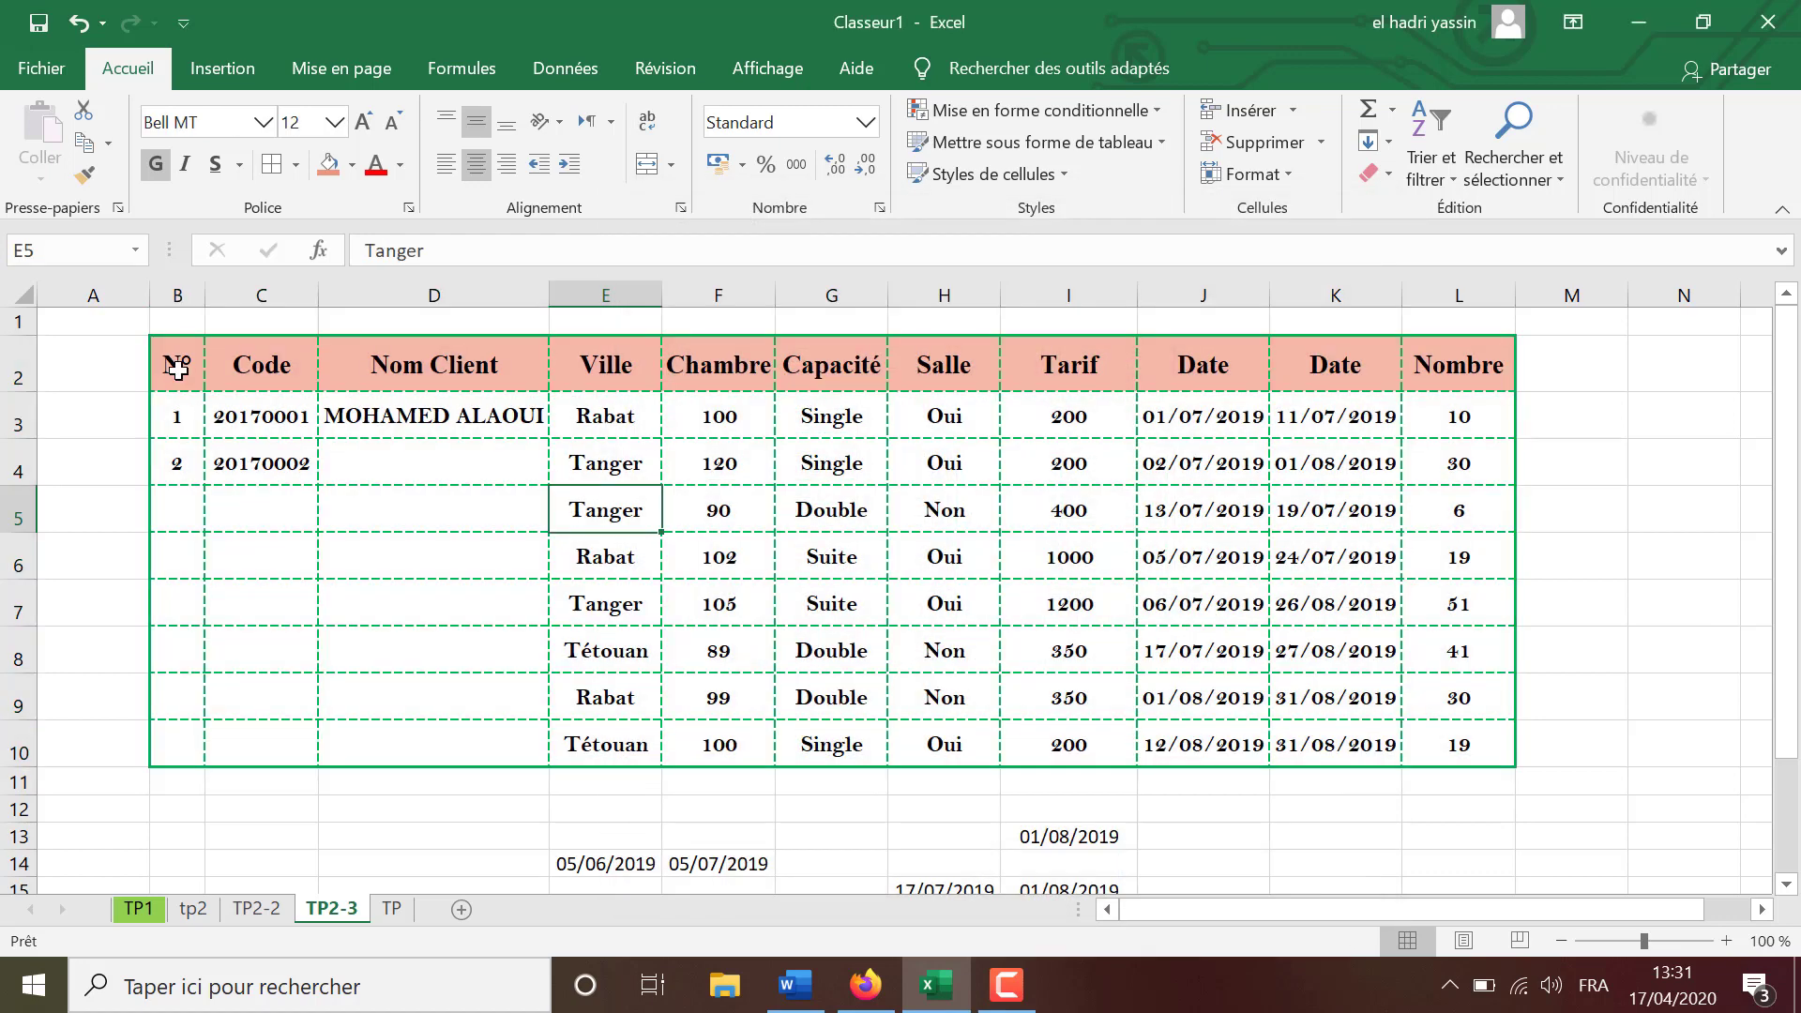
Break the header in D2 onto two lines, with Nom above Client.
{"action": "double_click", "coordinate": [441, 373]}
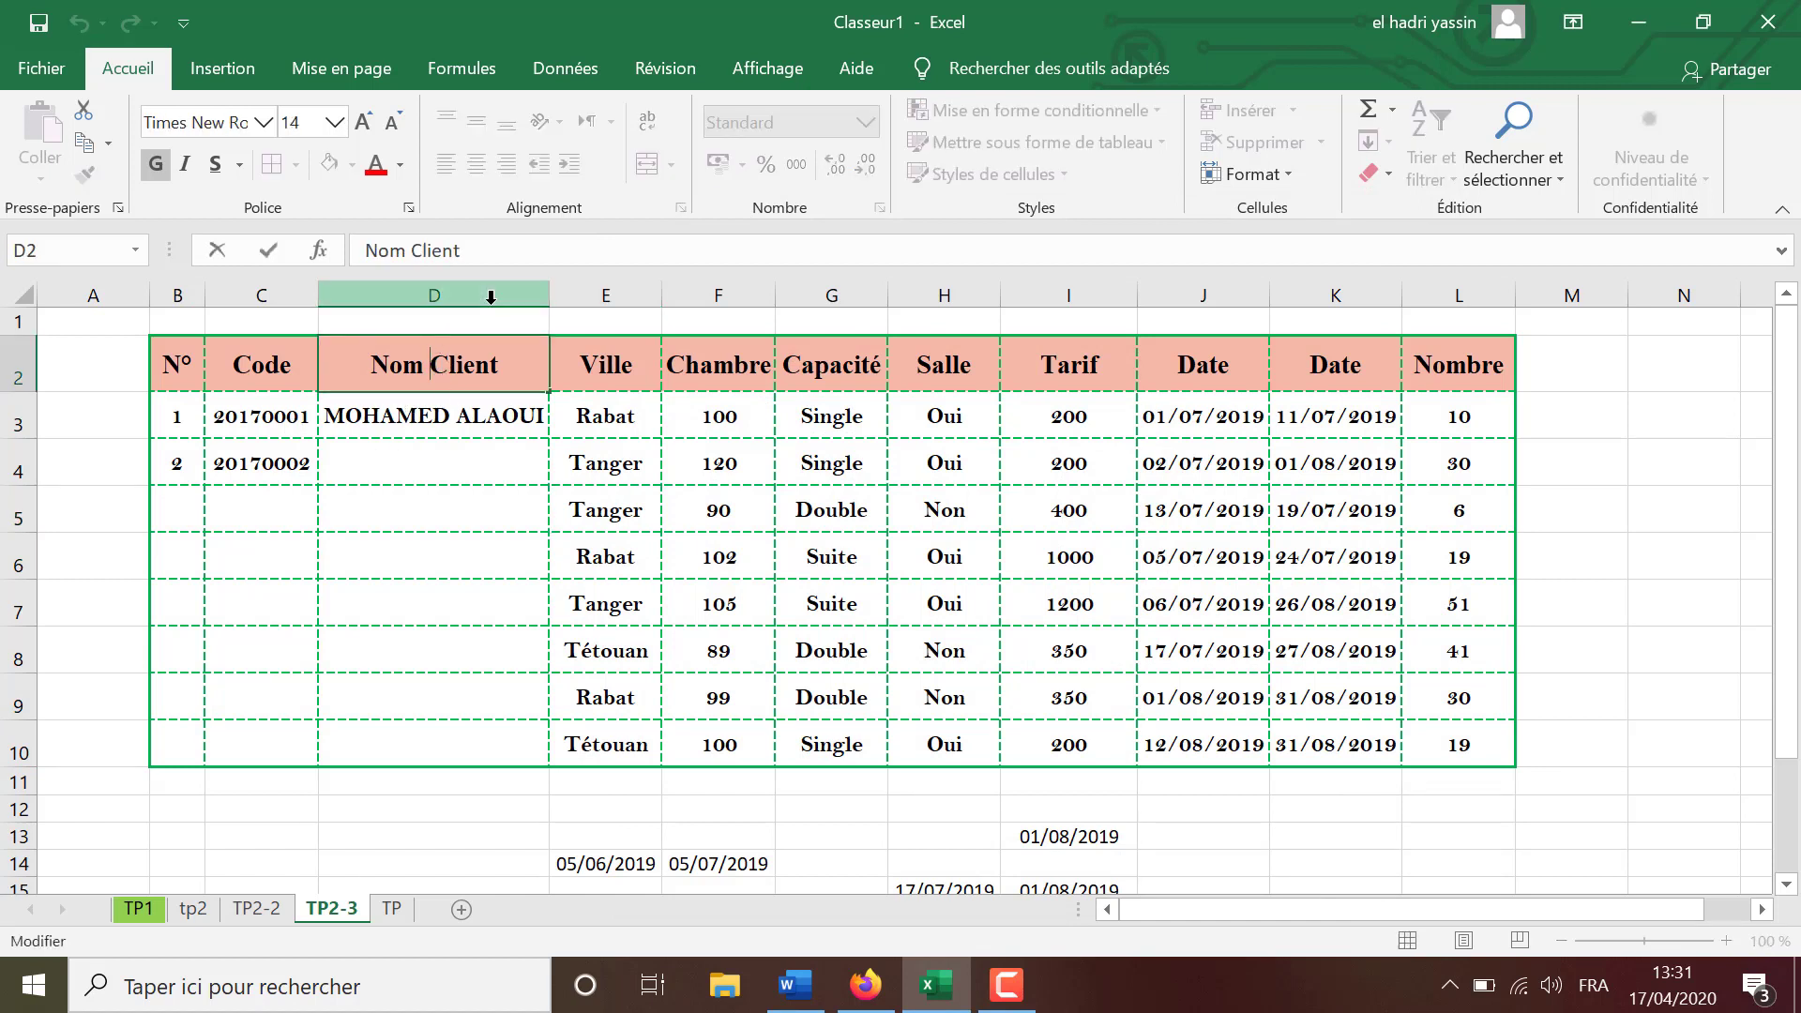
{"action": "key", "text": "alt+Return"}
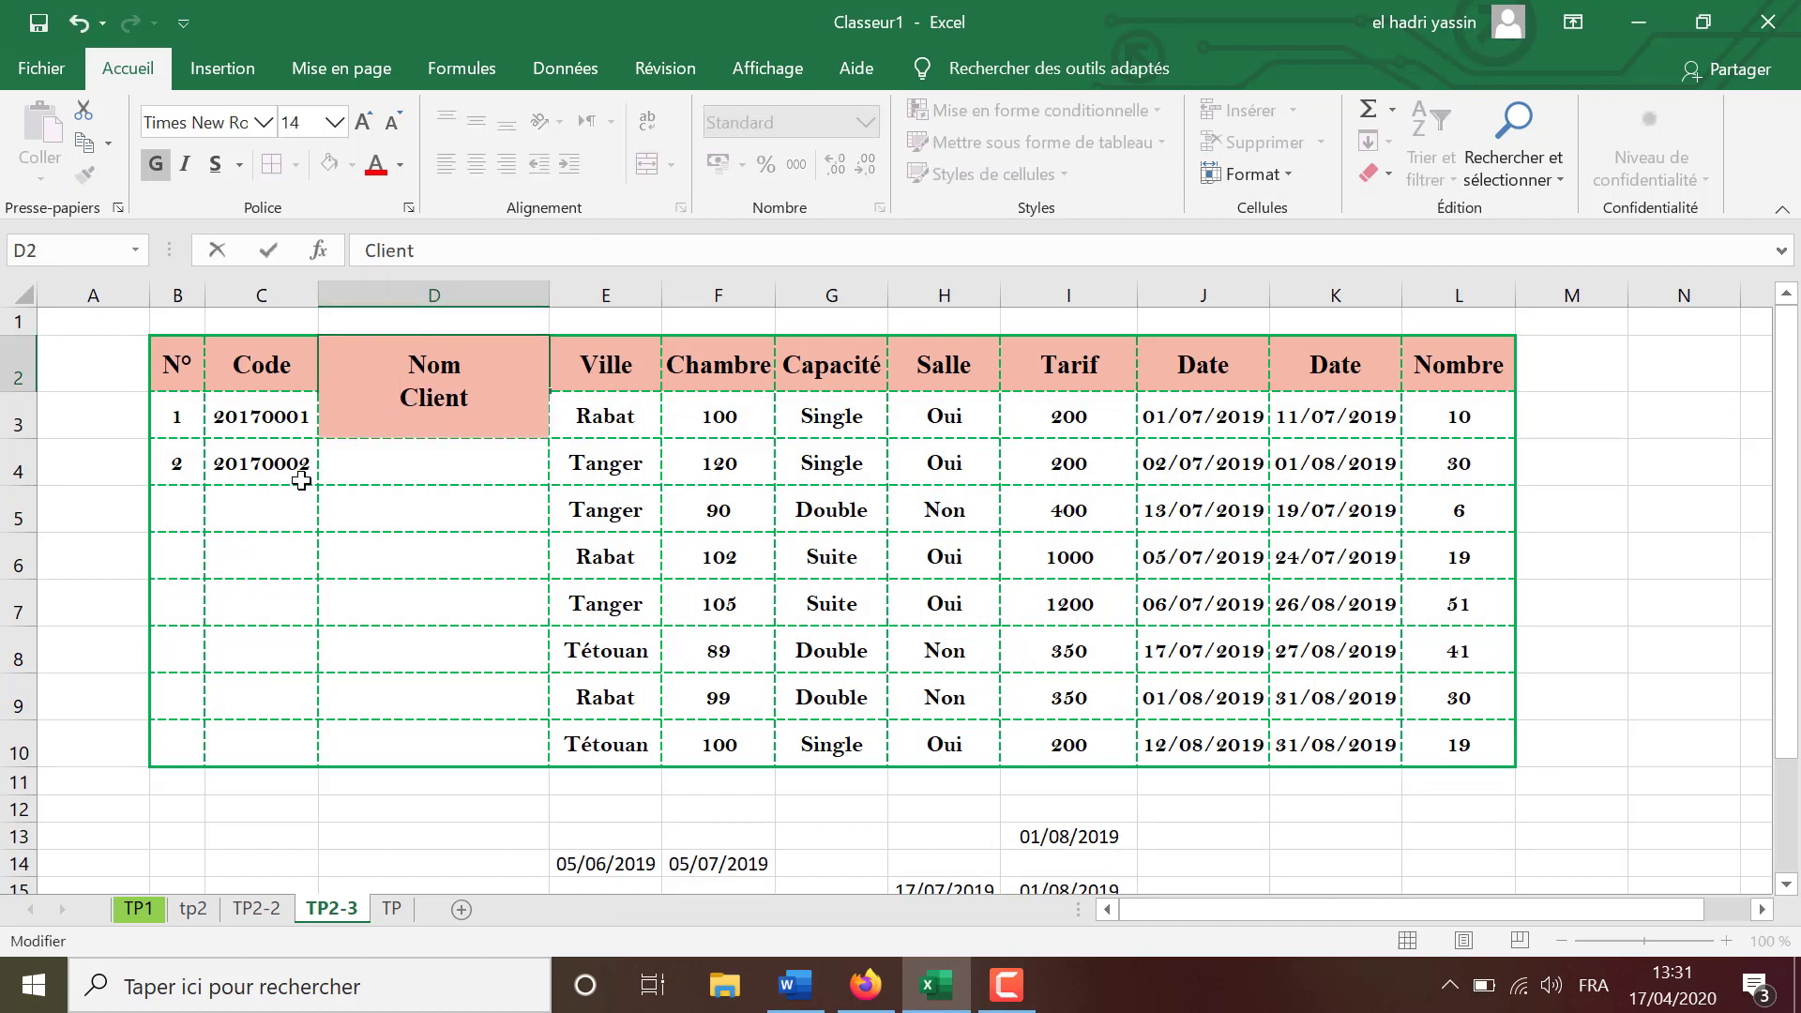
{"action": "left_click", "coordinate": [361, 548]}
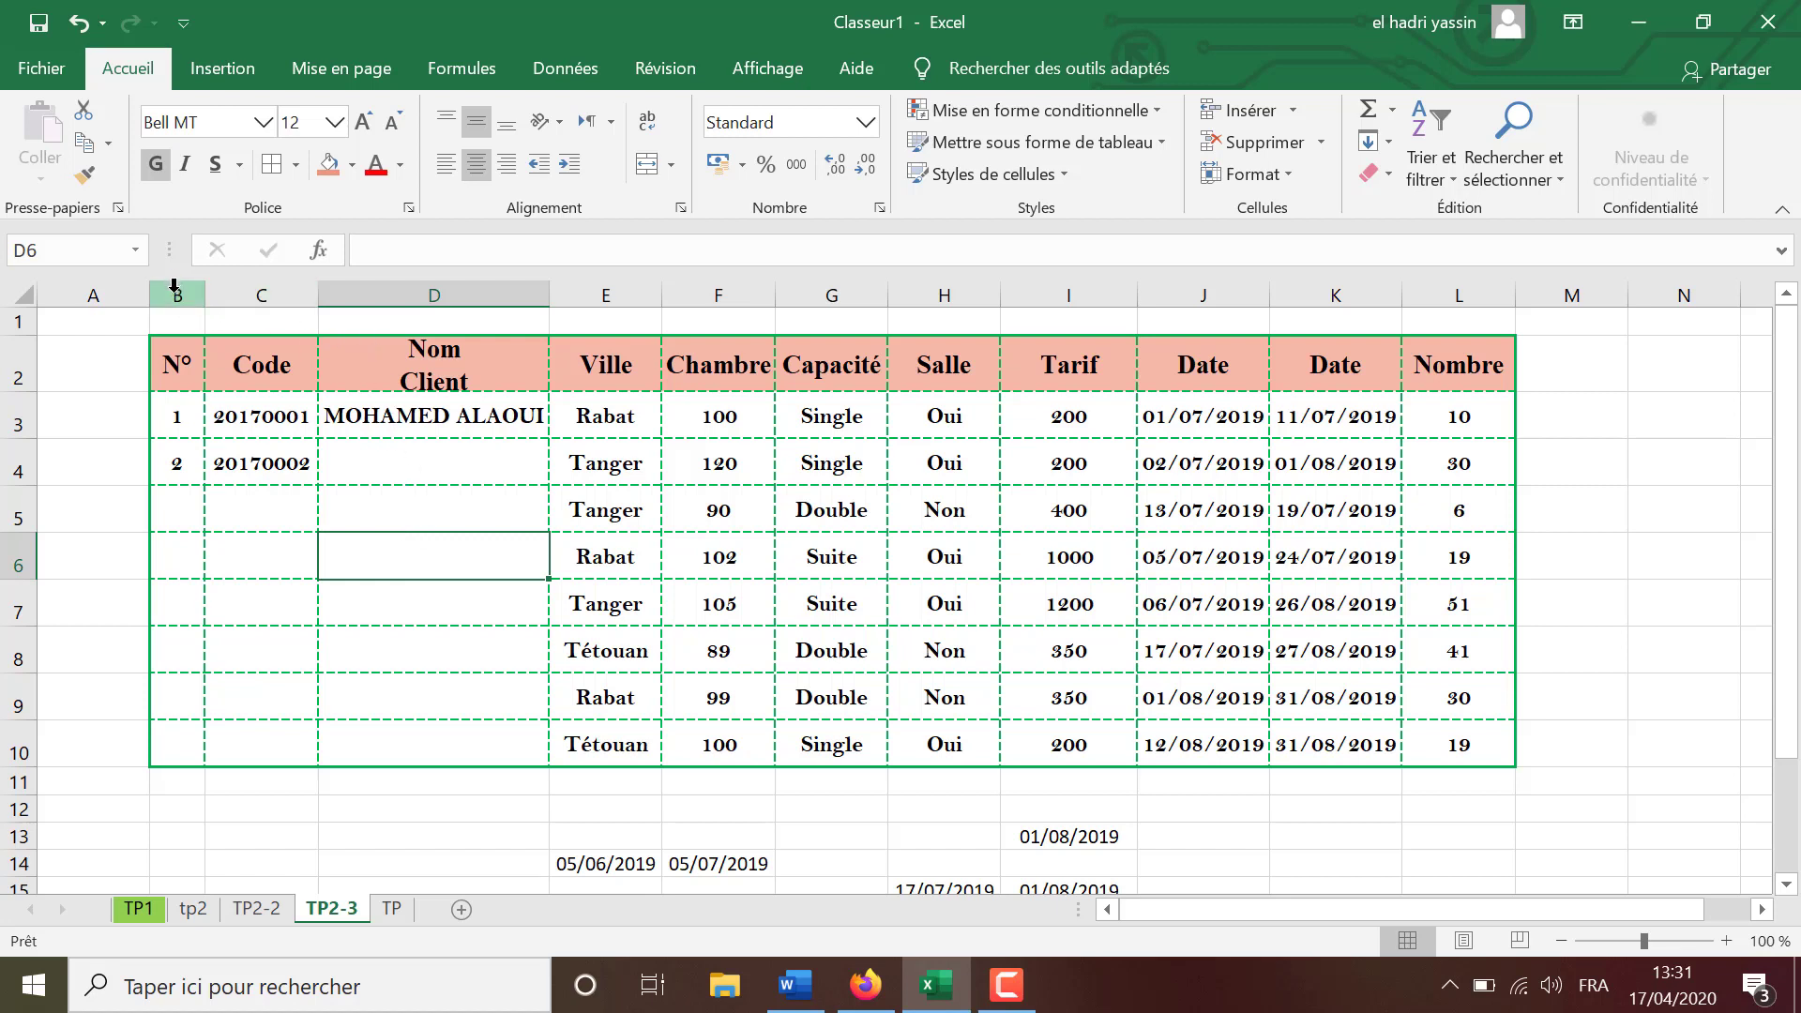
Try giving columns B to L one uniform width and undo the change.
{"action": "left_click_drag", "start_coordinate": [174, 286], "coordinate": [1421, 345]}
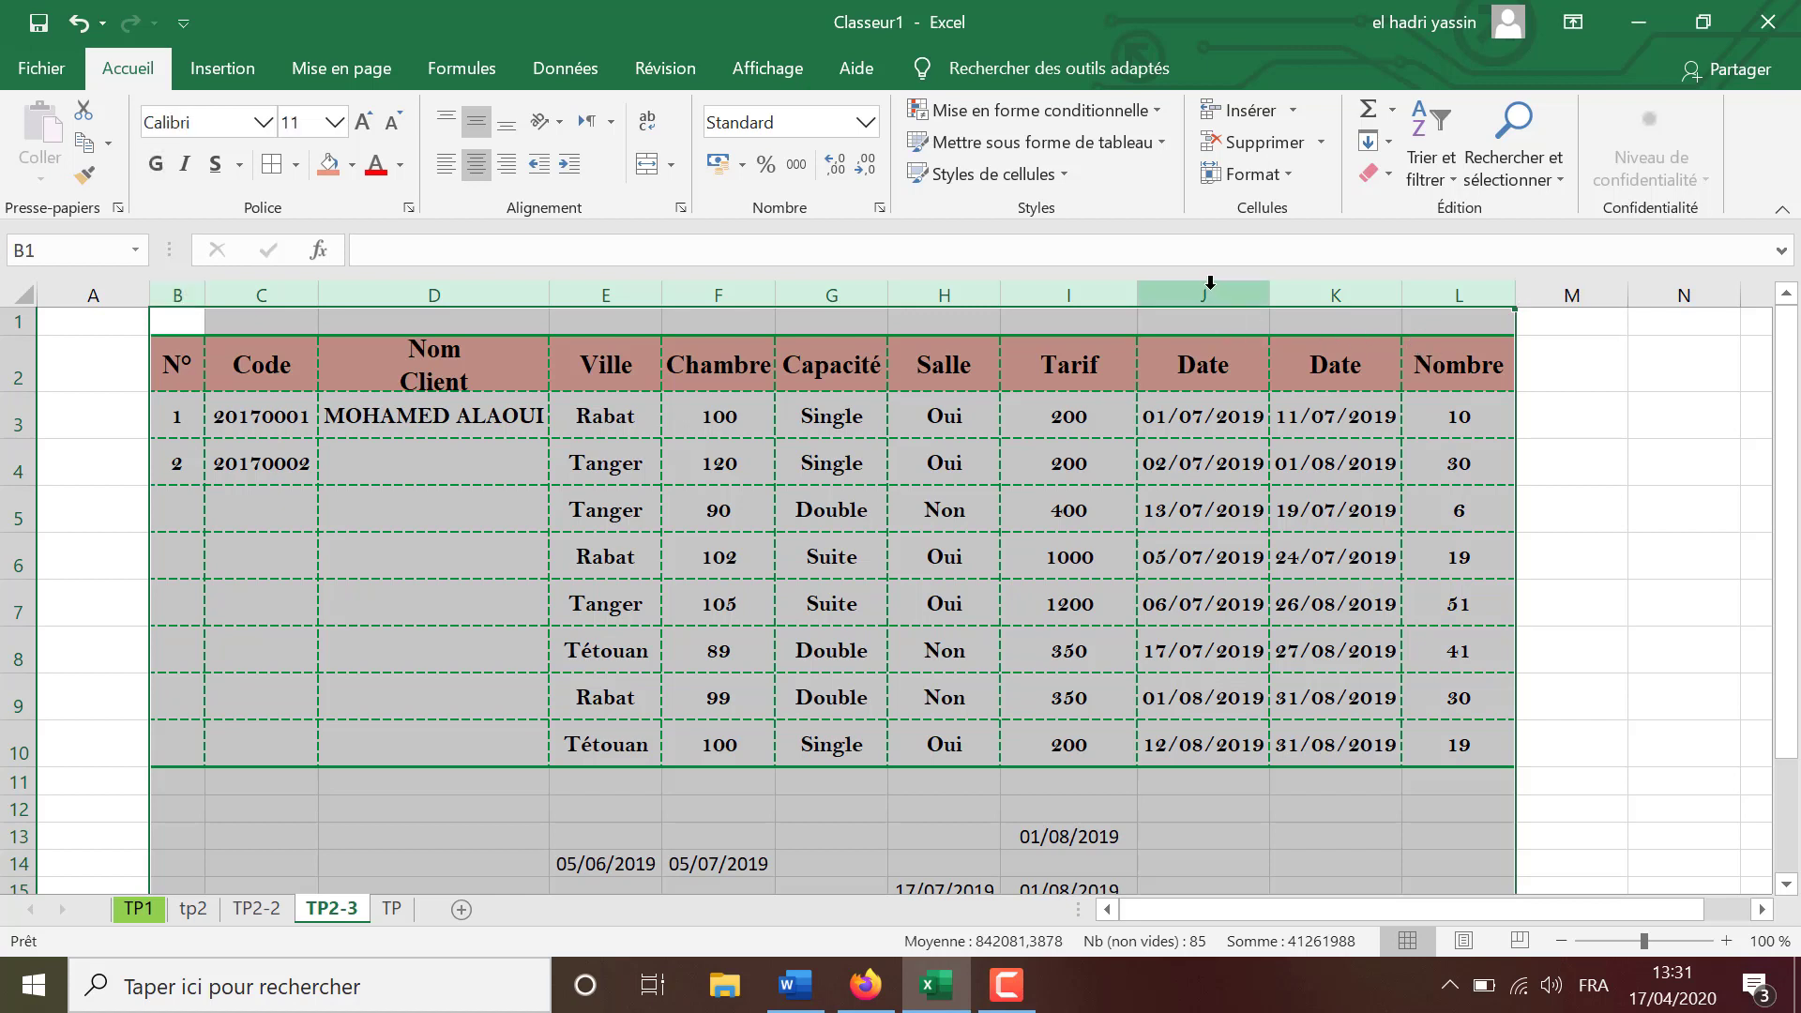
{"action": "right_click", "coordinate": [1209, 286]}
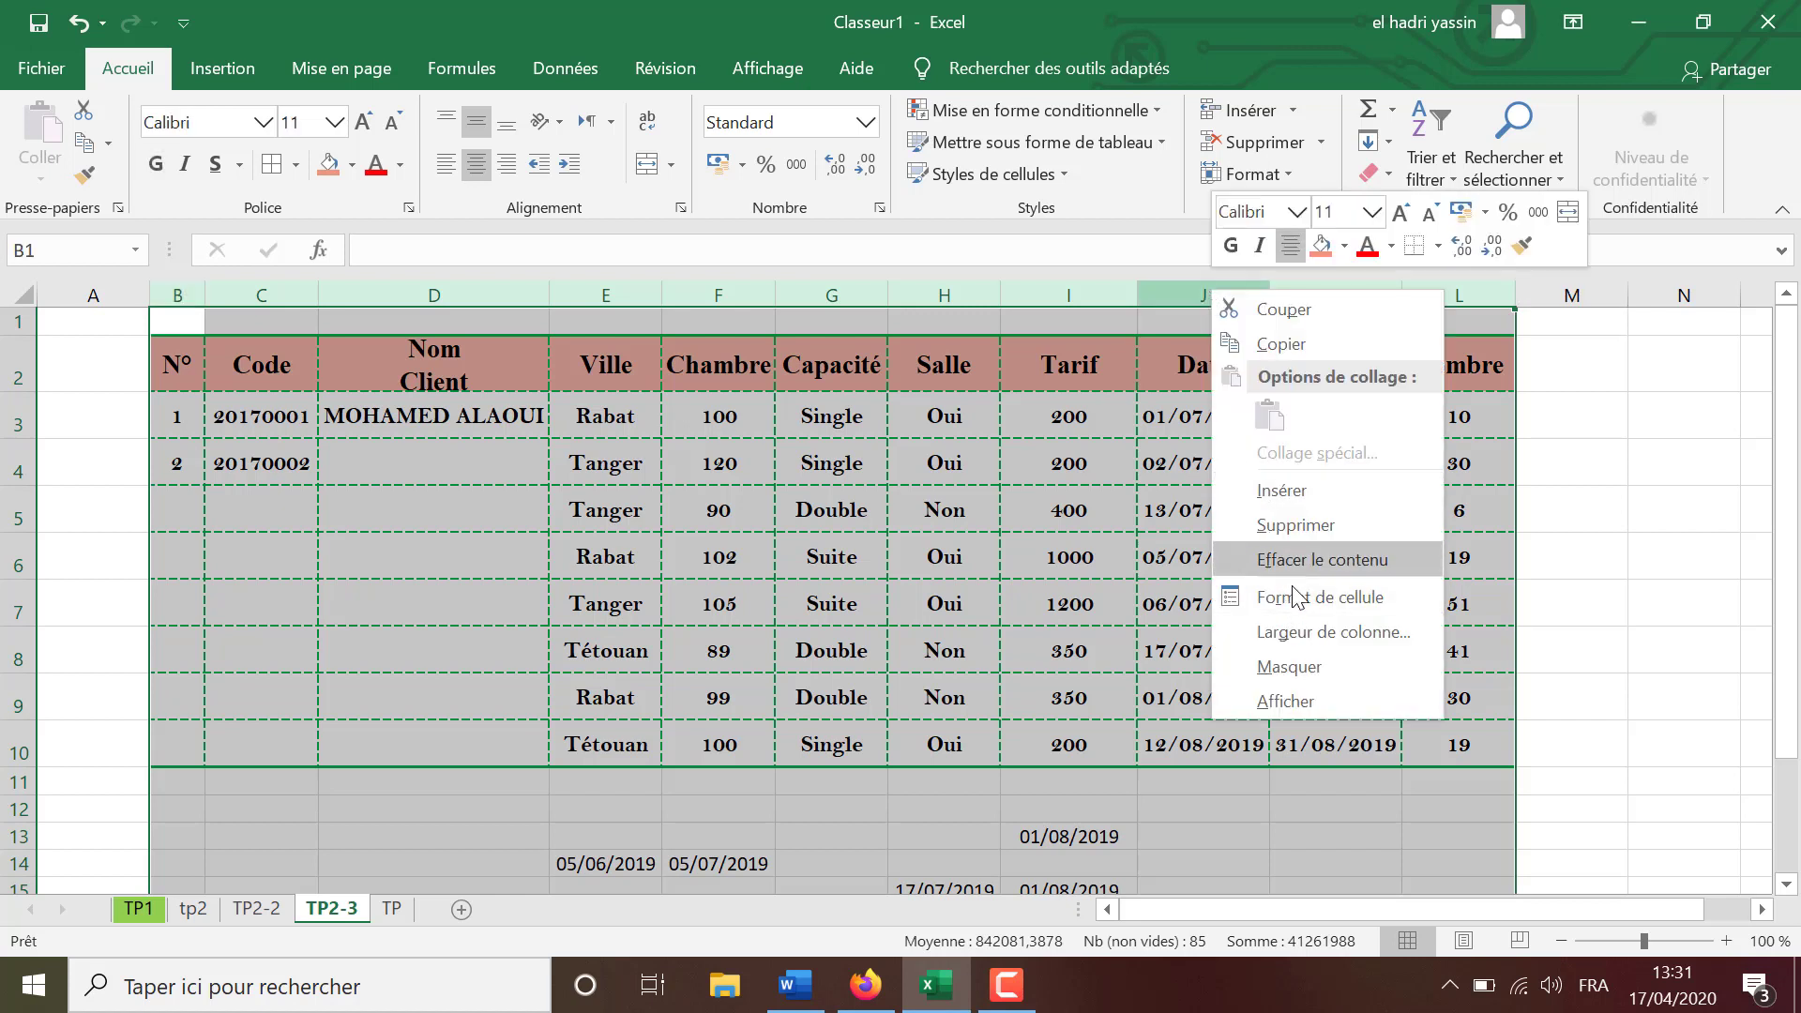
{"action": "left_click", "coordinate": [1287, 634]}
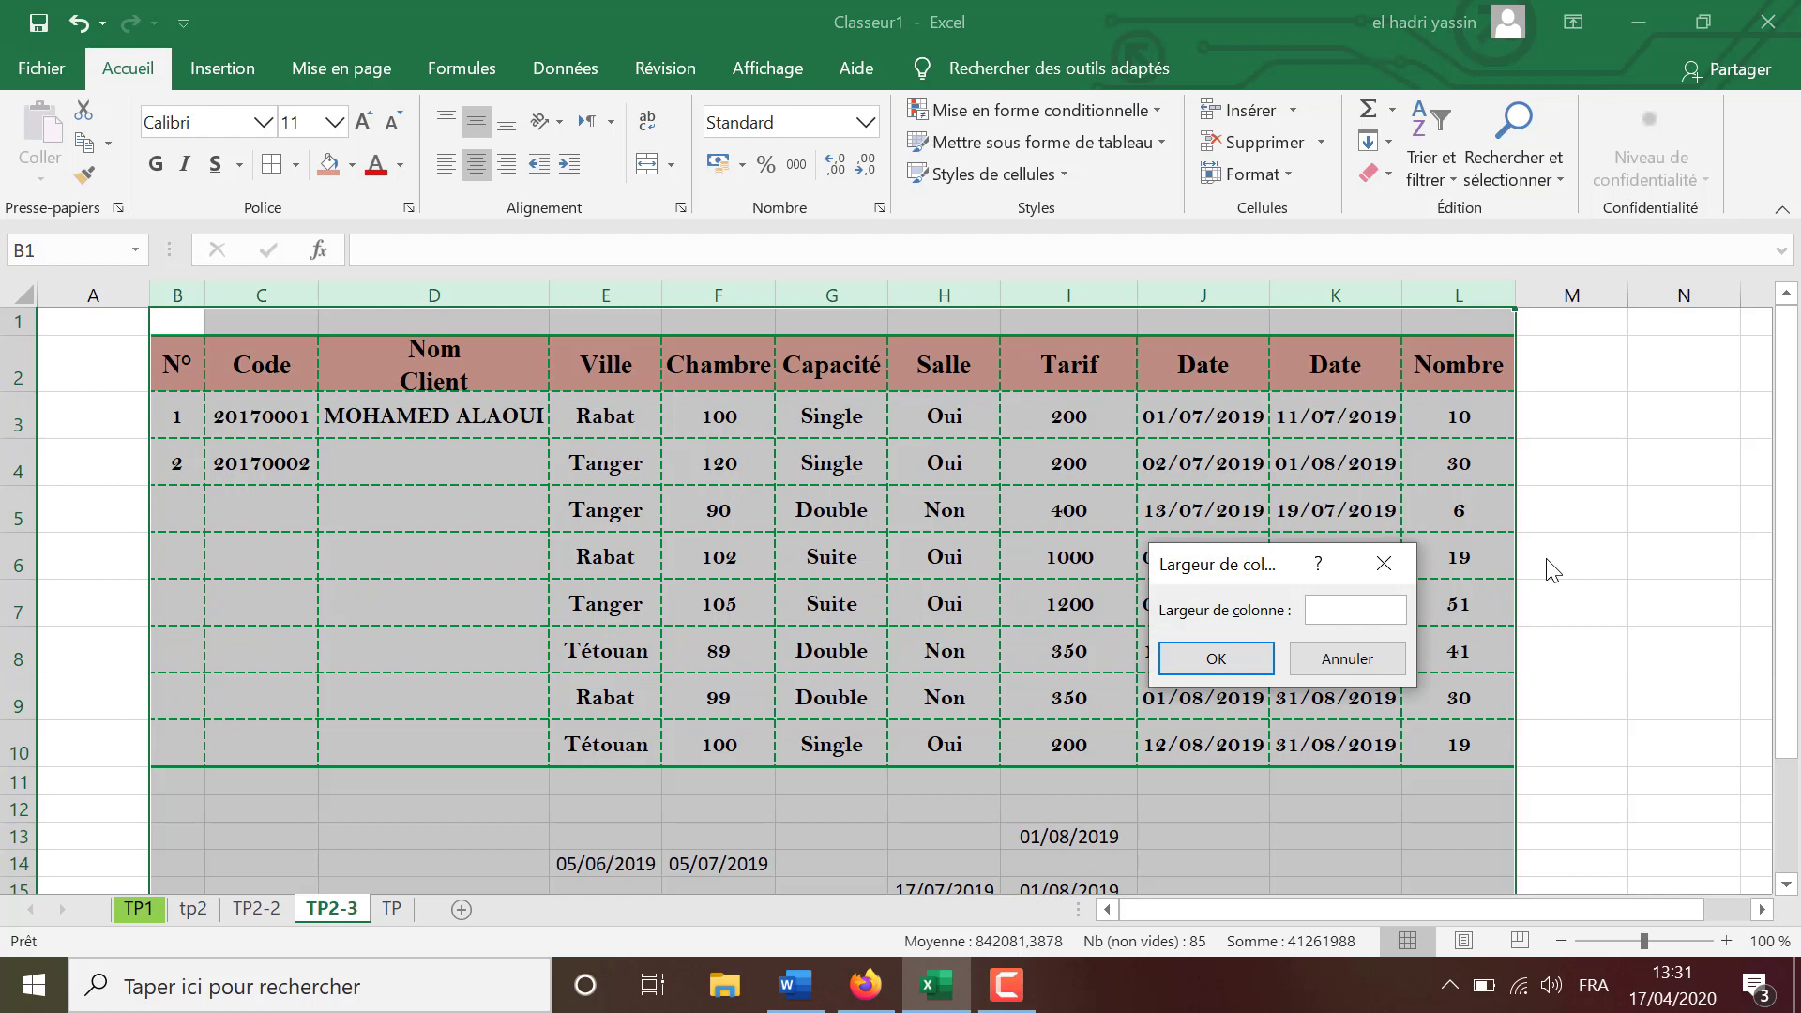
{"action": "key", "text": "Return"}
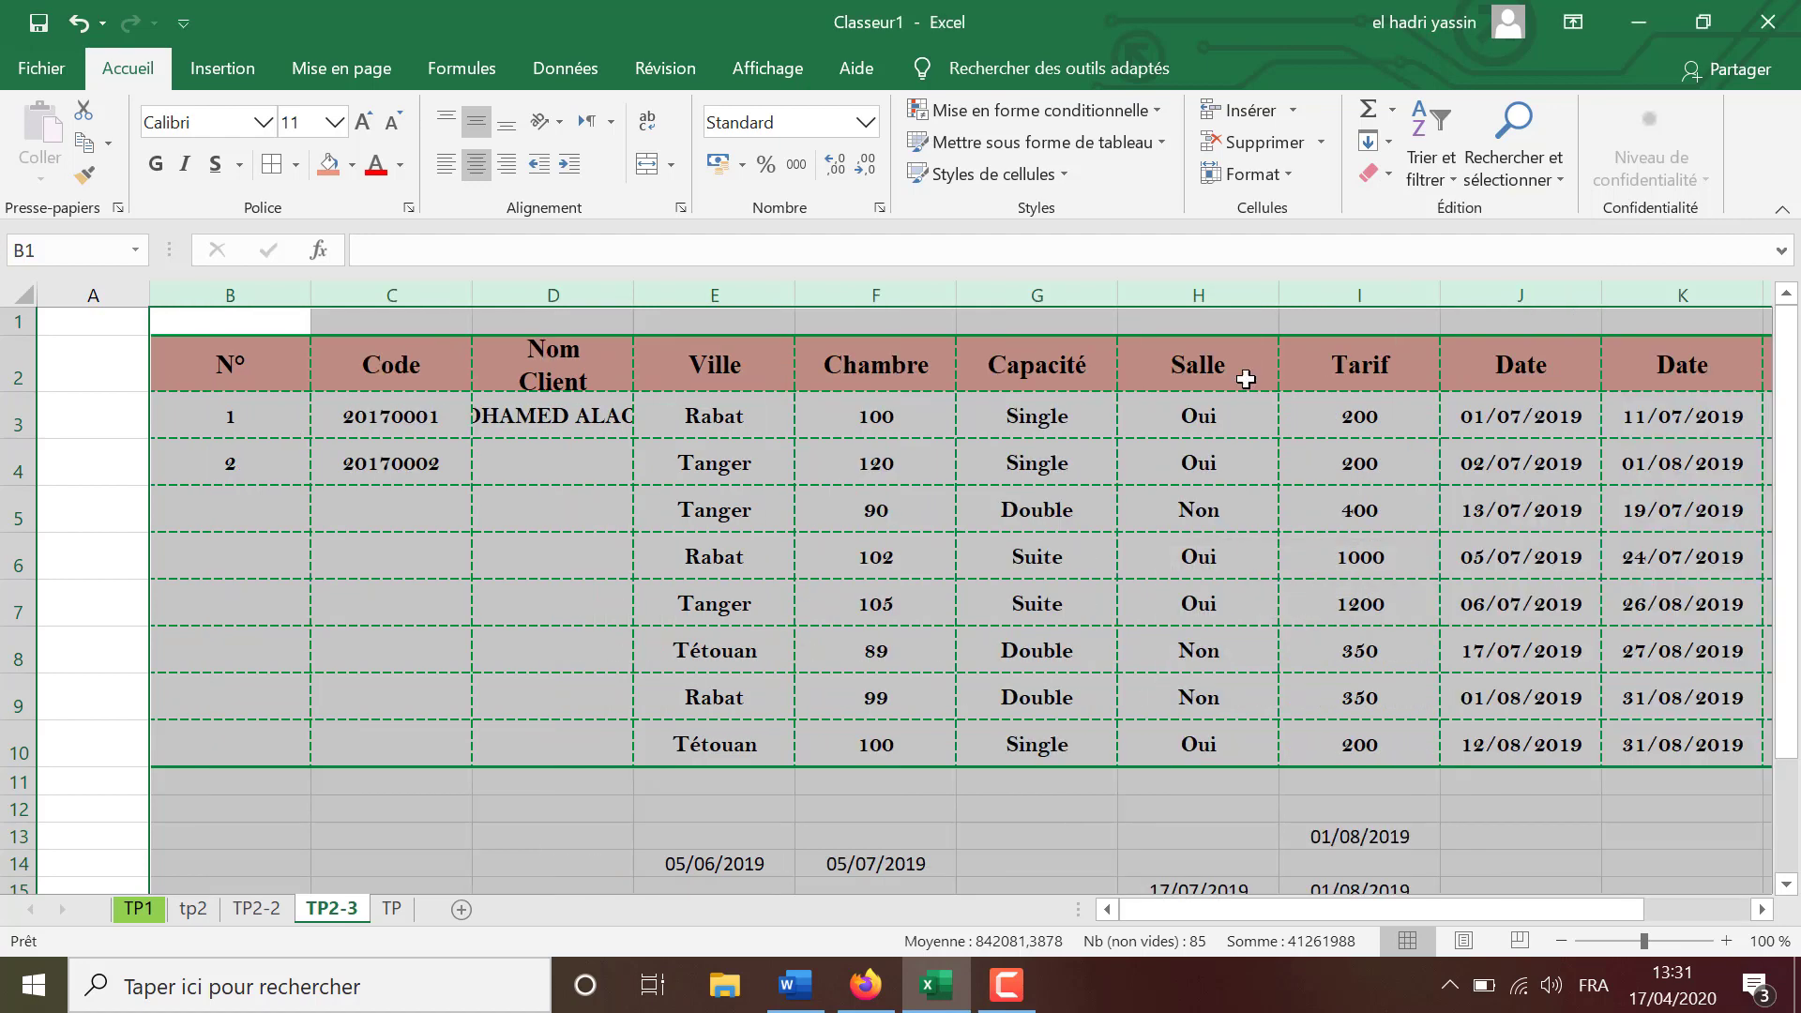
{"action": "left_click", "coordinate": [75, 23]}
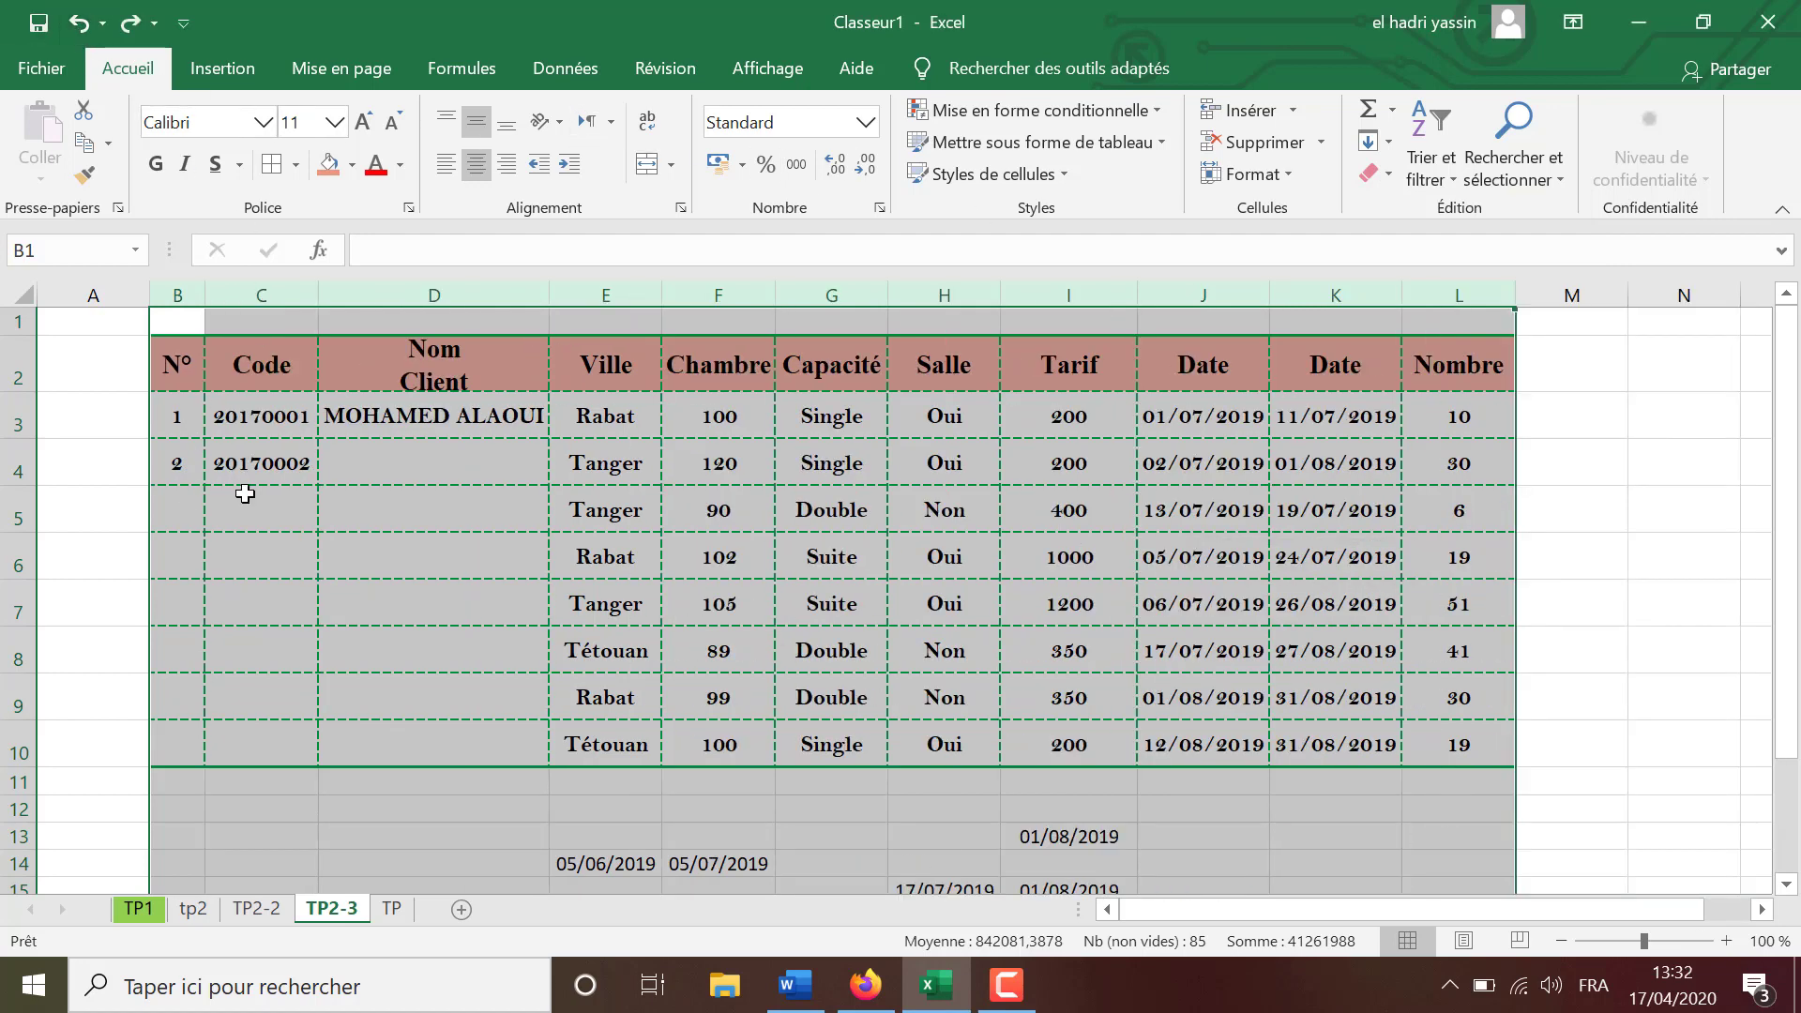
{"action": "left_click", "coordinate": [244, 493]}
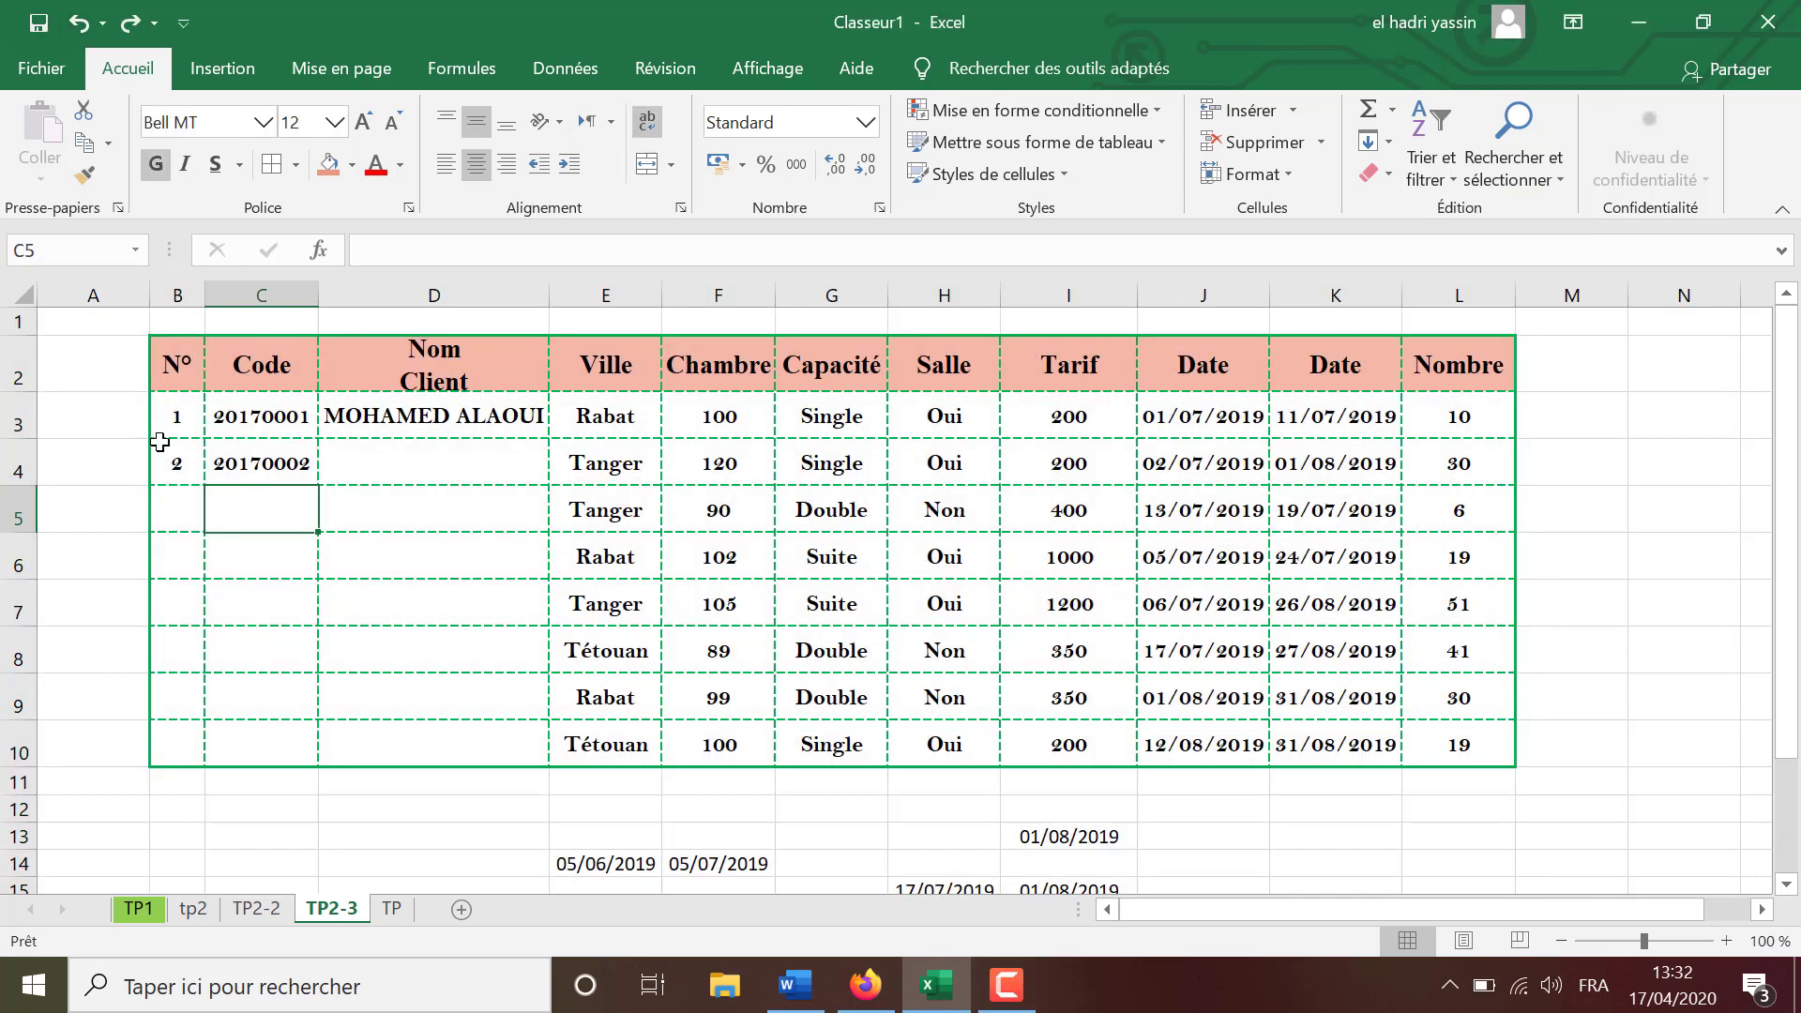
Set the height of the header row 2 to 30.
{"action": "left_click", "coordinate": [12, 360]}
{"action": "right_click", "coordinate": [14, 361]}
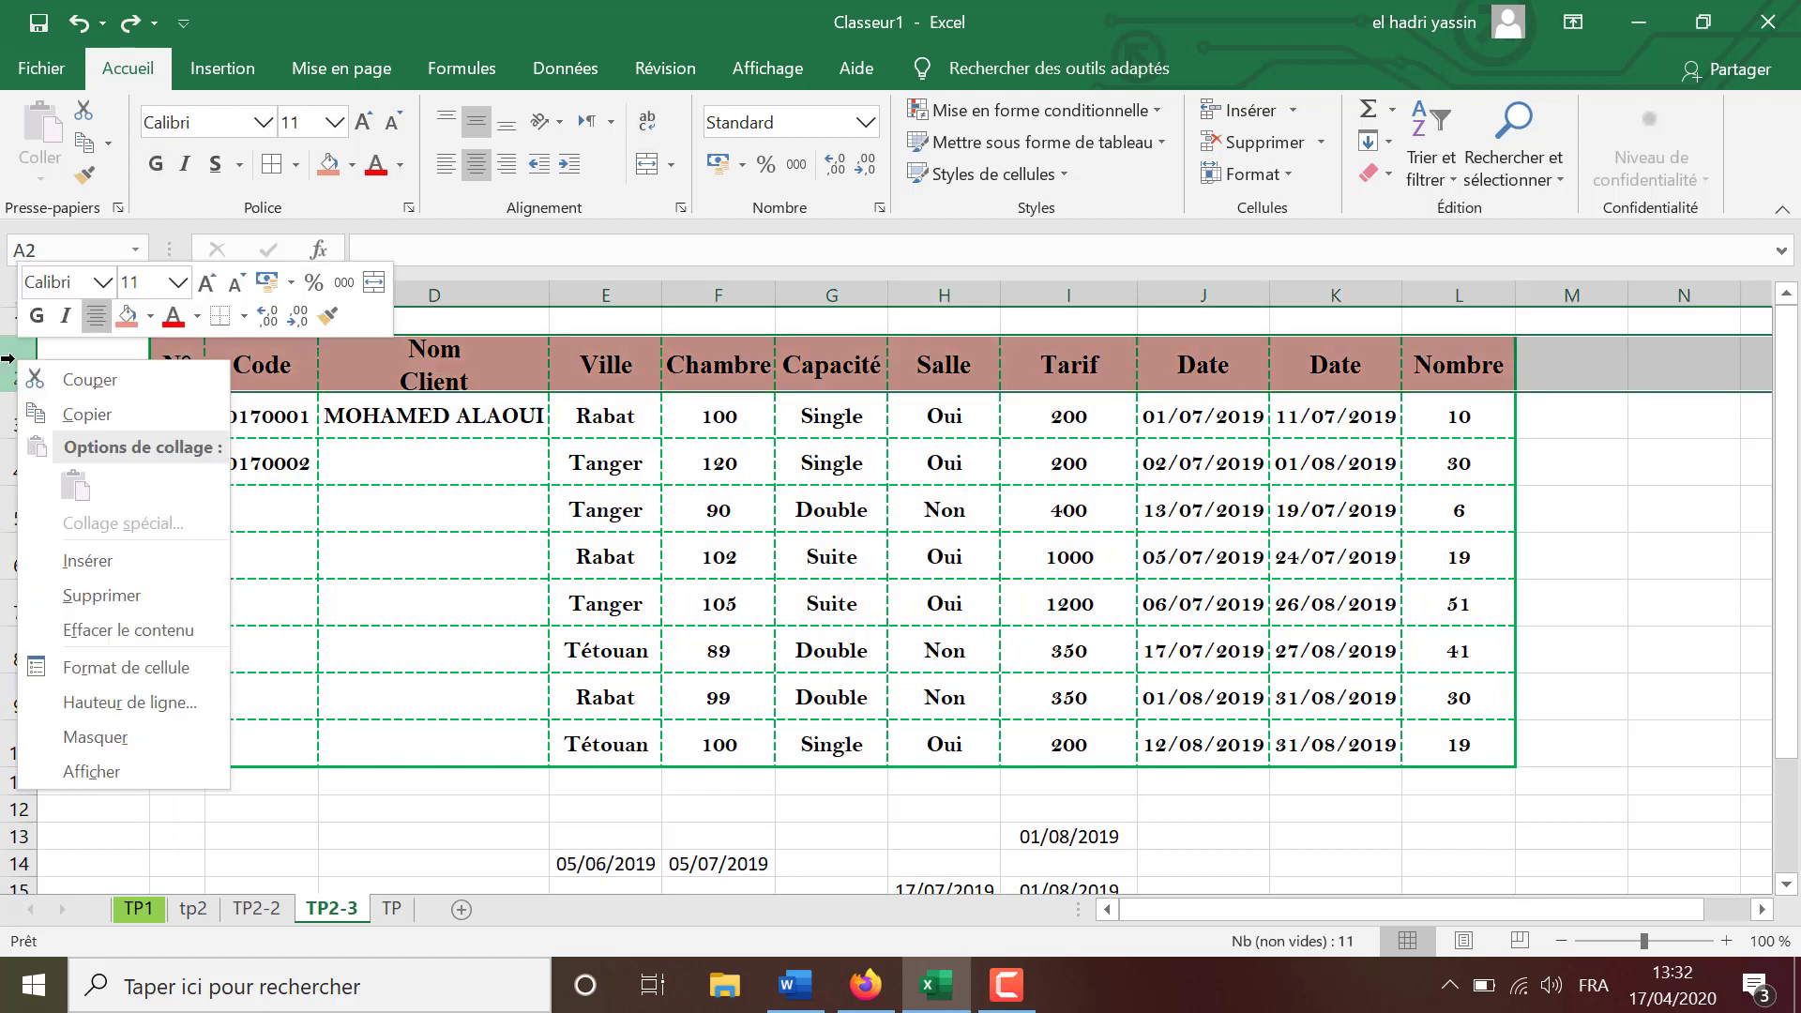
{"action": "left_click", "coordinate": [114, 704]}
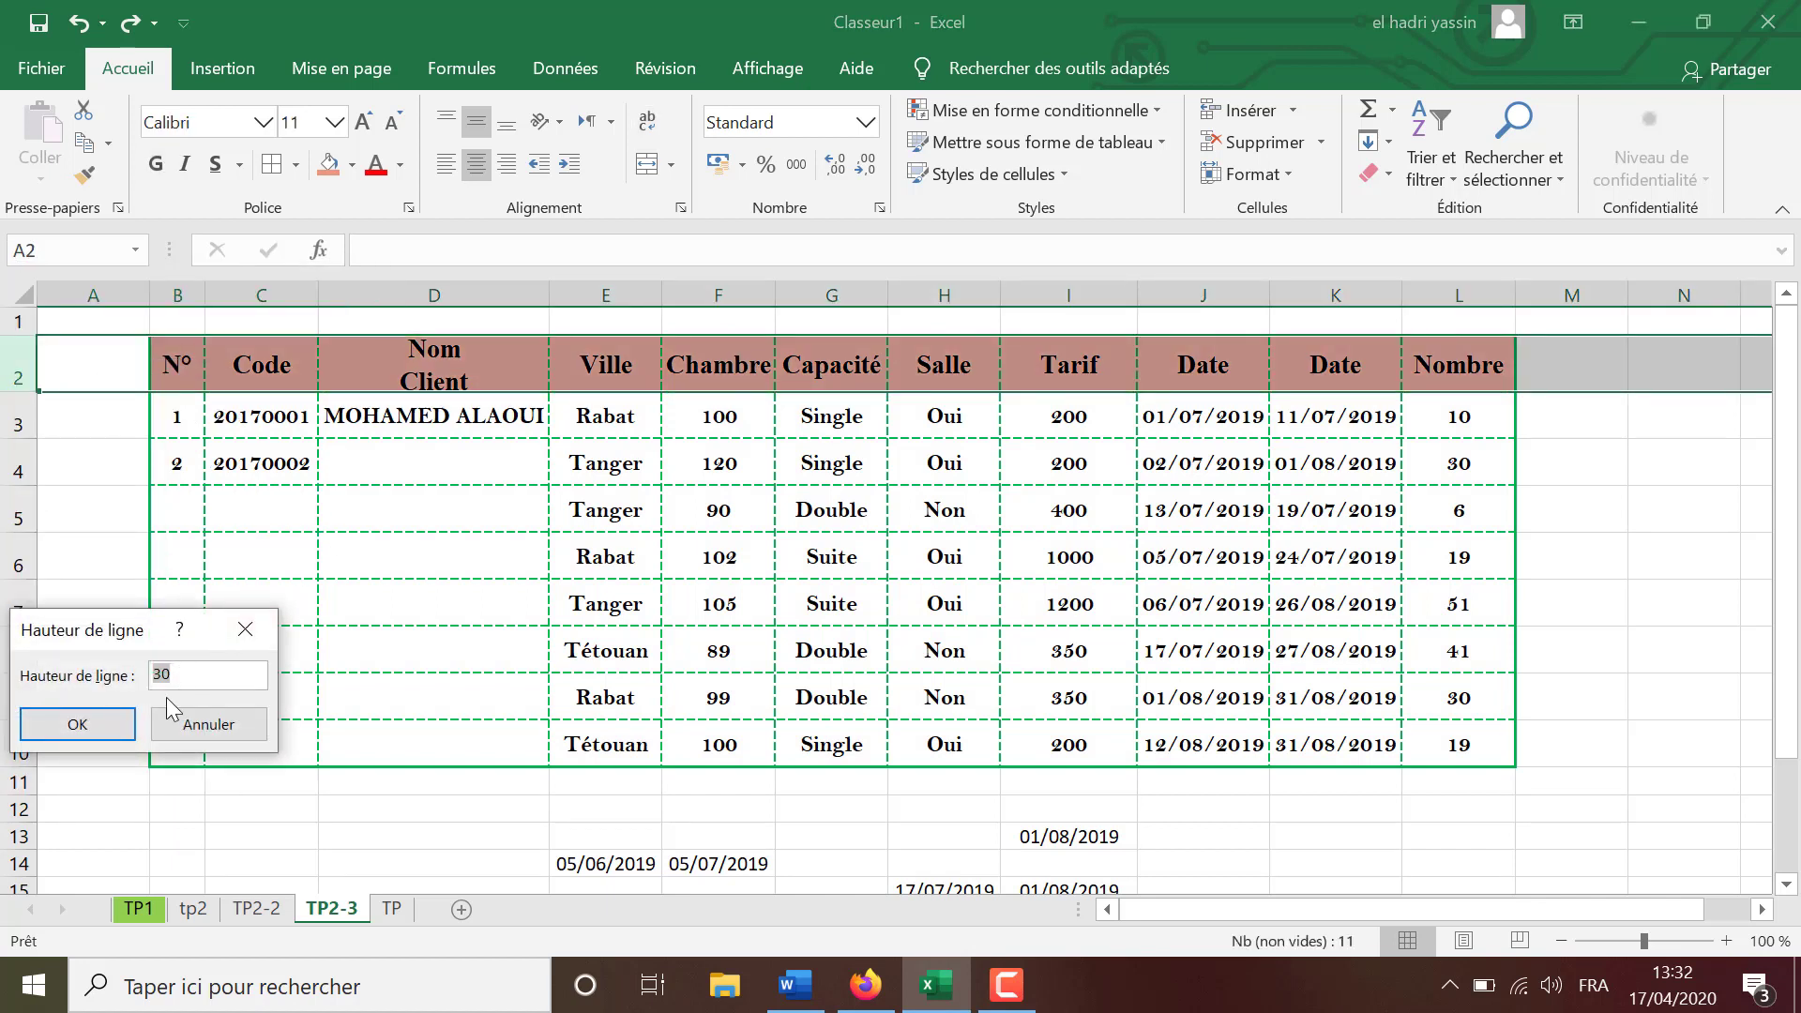
{"action": "left_click", "coordinate": [30, 724]}
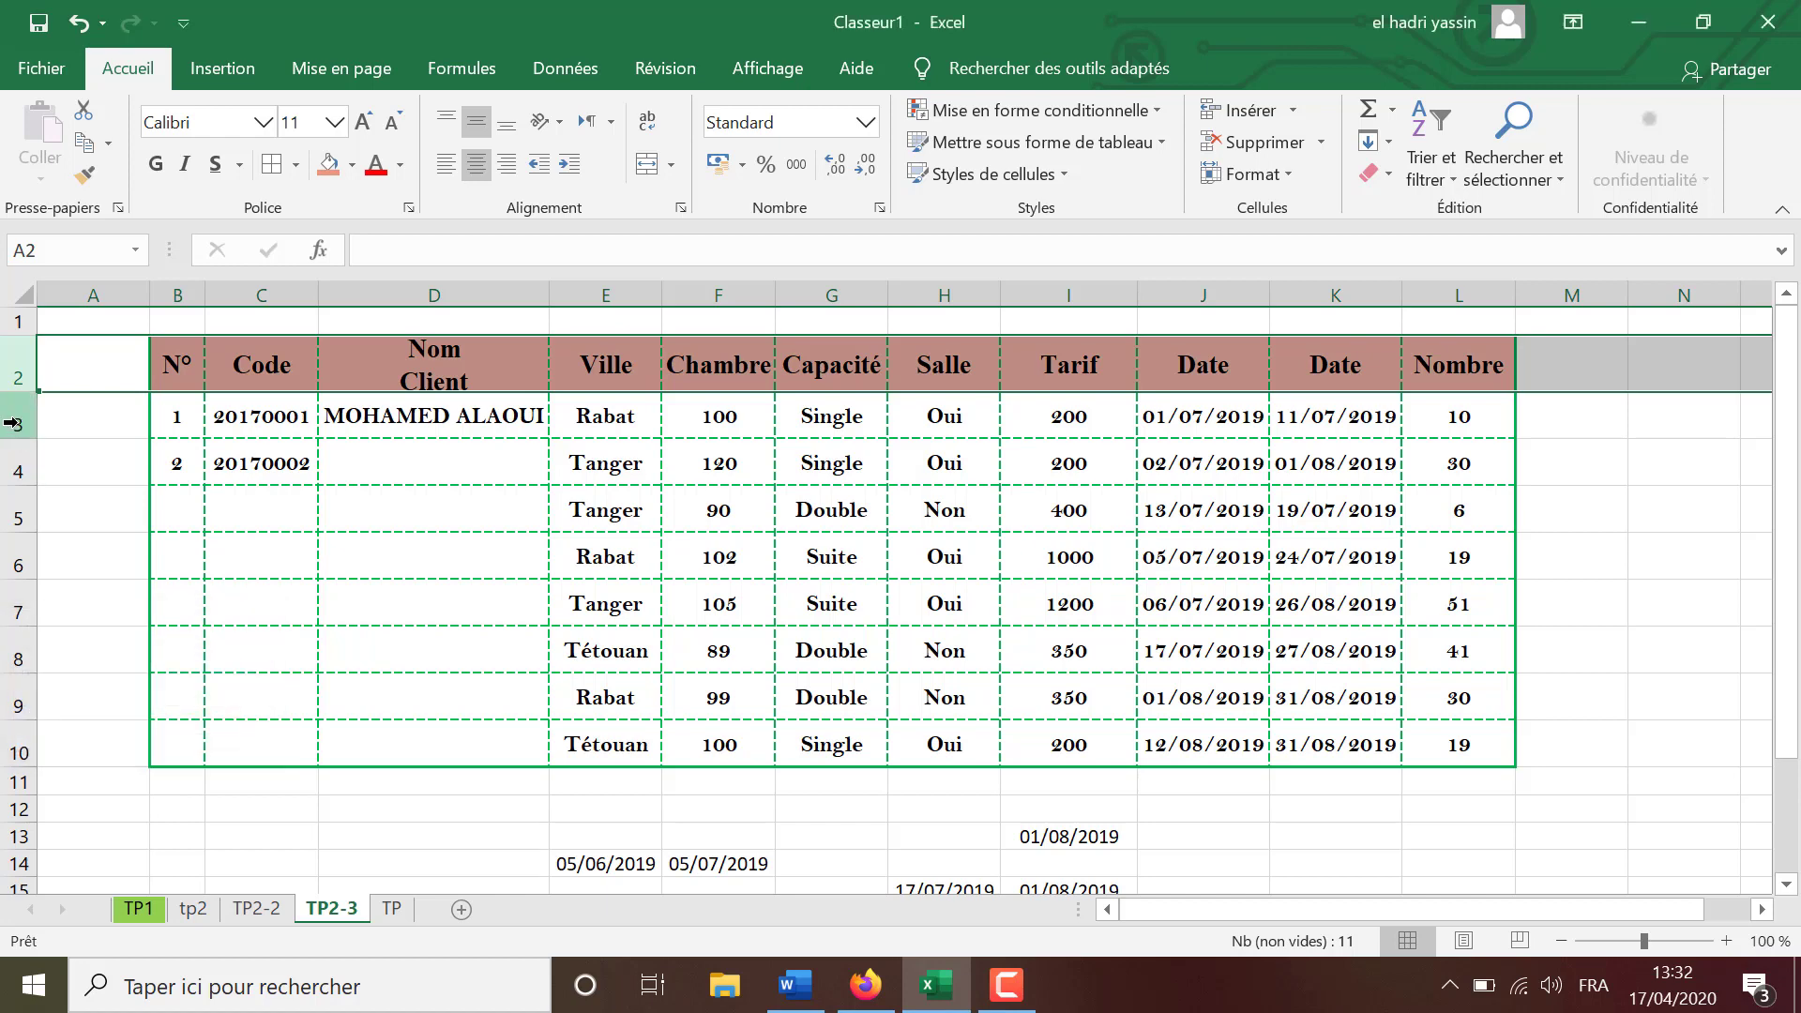
Set the height of the data rows 3 to 10 to 25.
{"action": "left_click_drag", "start_coordinate": [11, 424], "coordinate": [5, 745]}
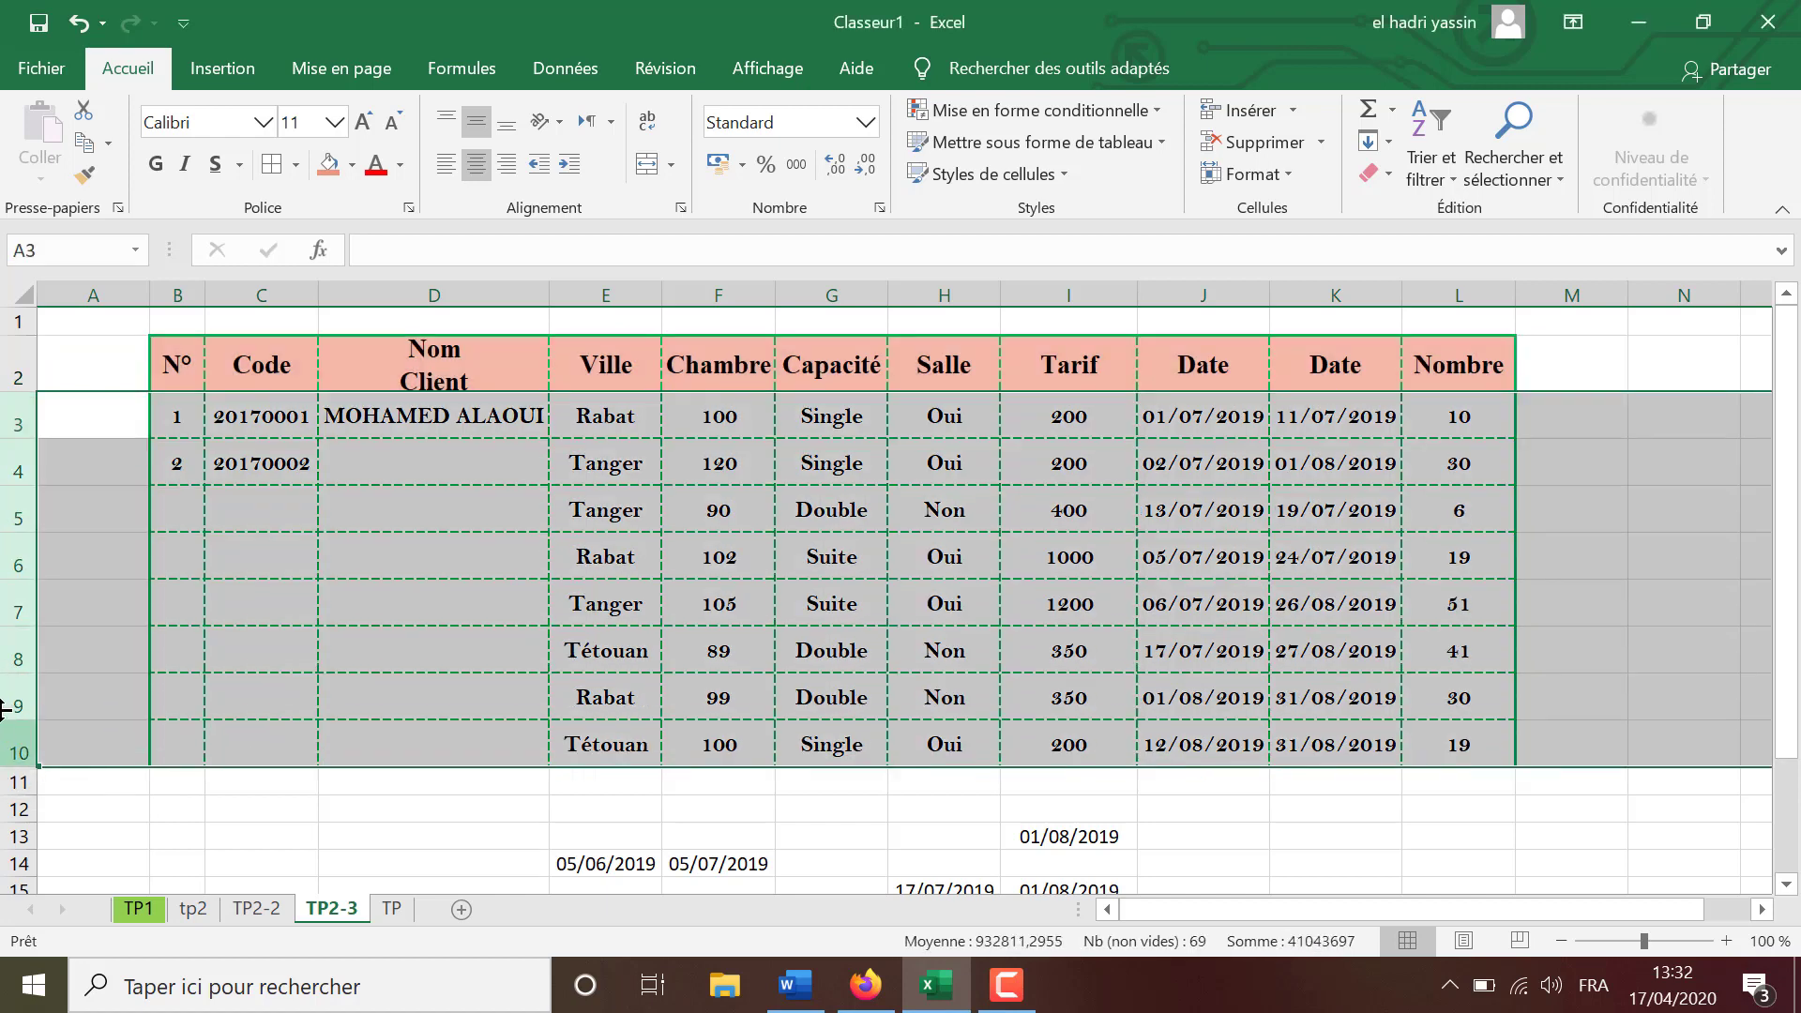
{"action": "right_click", "coordinate": [5, 610]}
{"action": "left_click", "coordinate": [155, 516]}
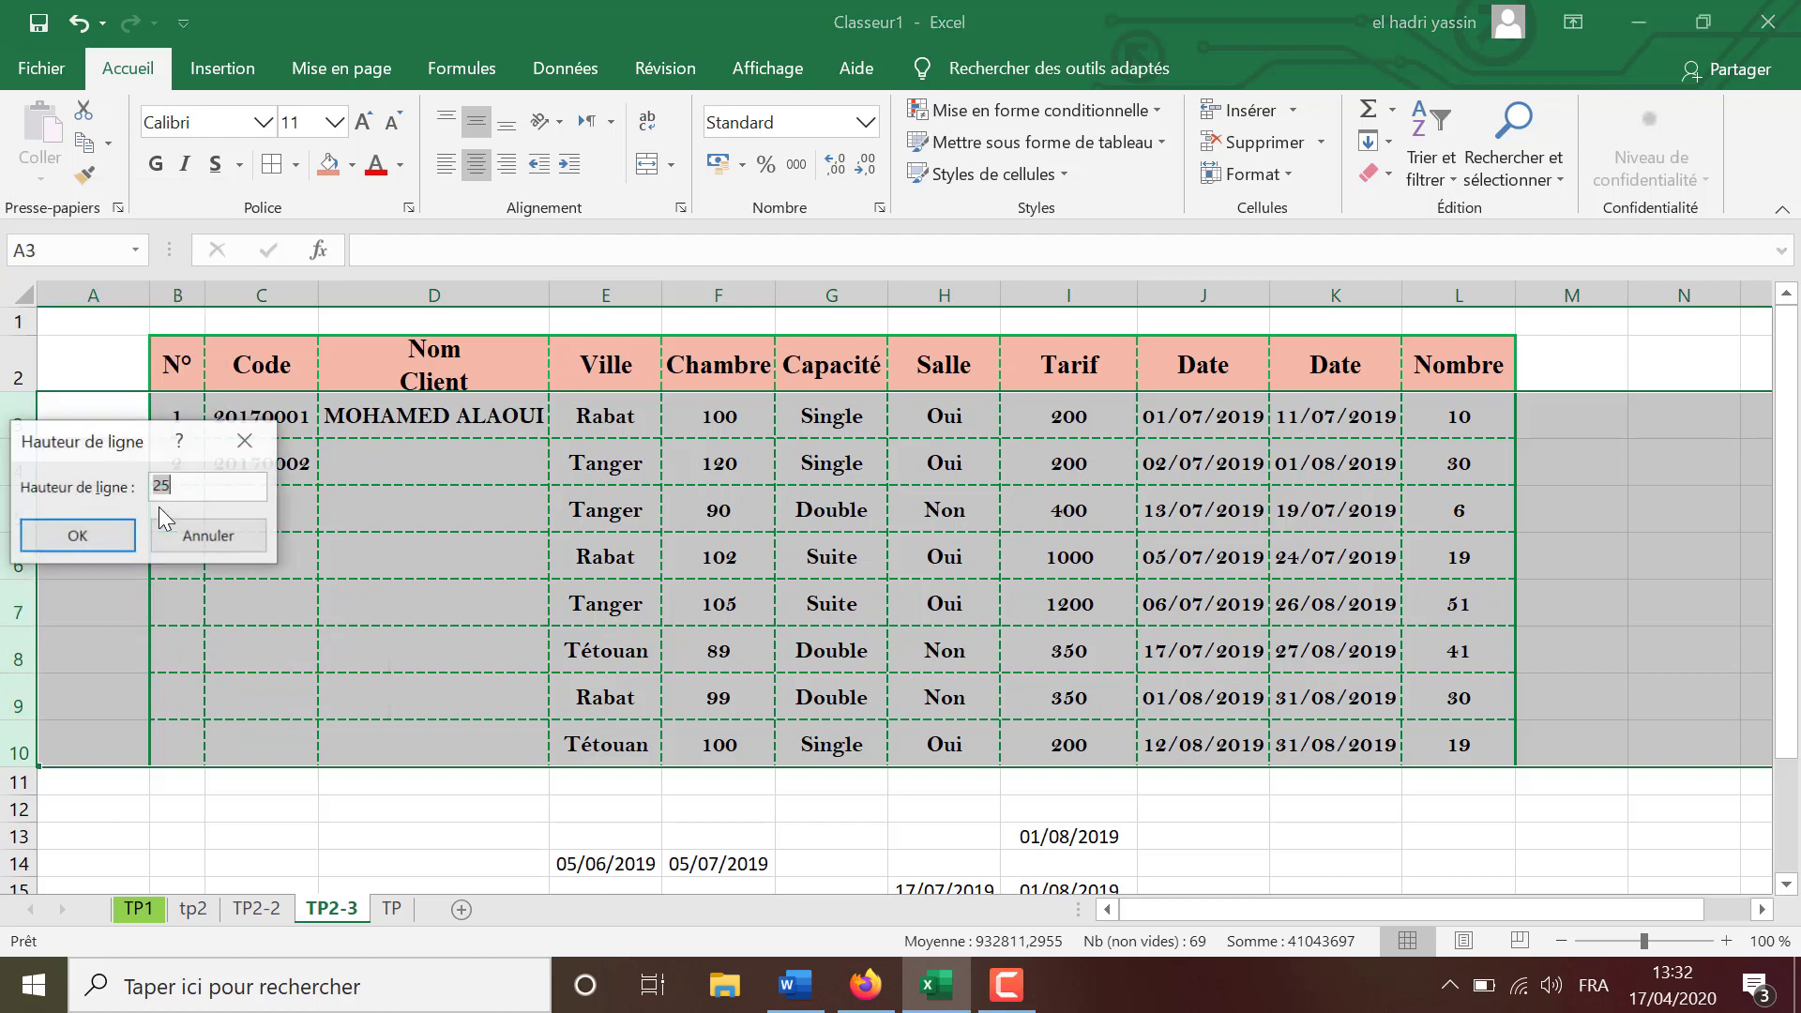
{"action": "type", "text": "25"}
{"action": "key", "text": "Return"}
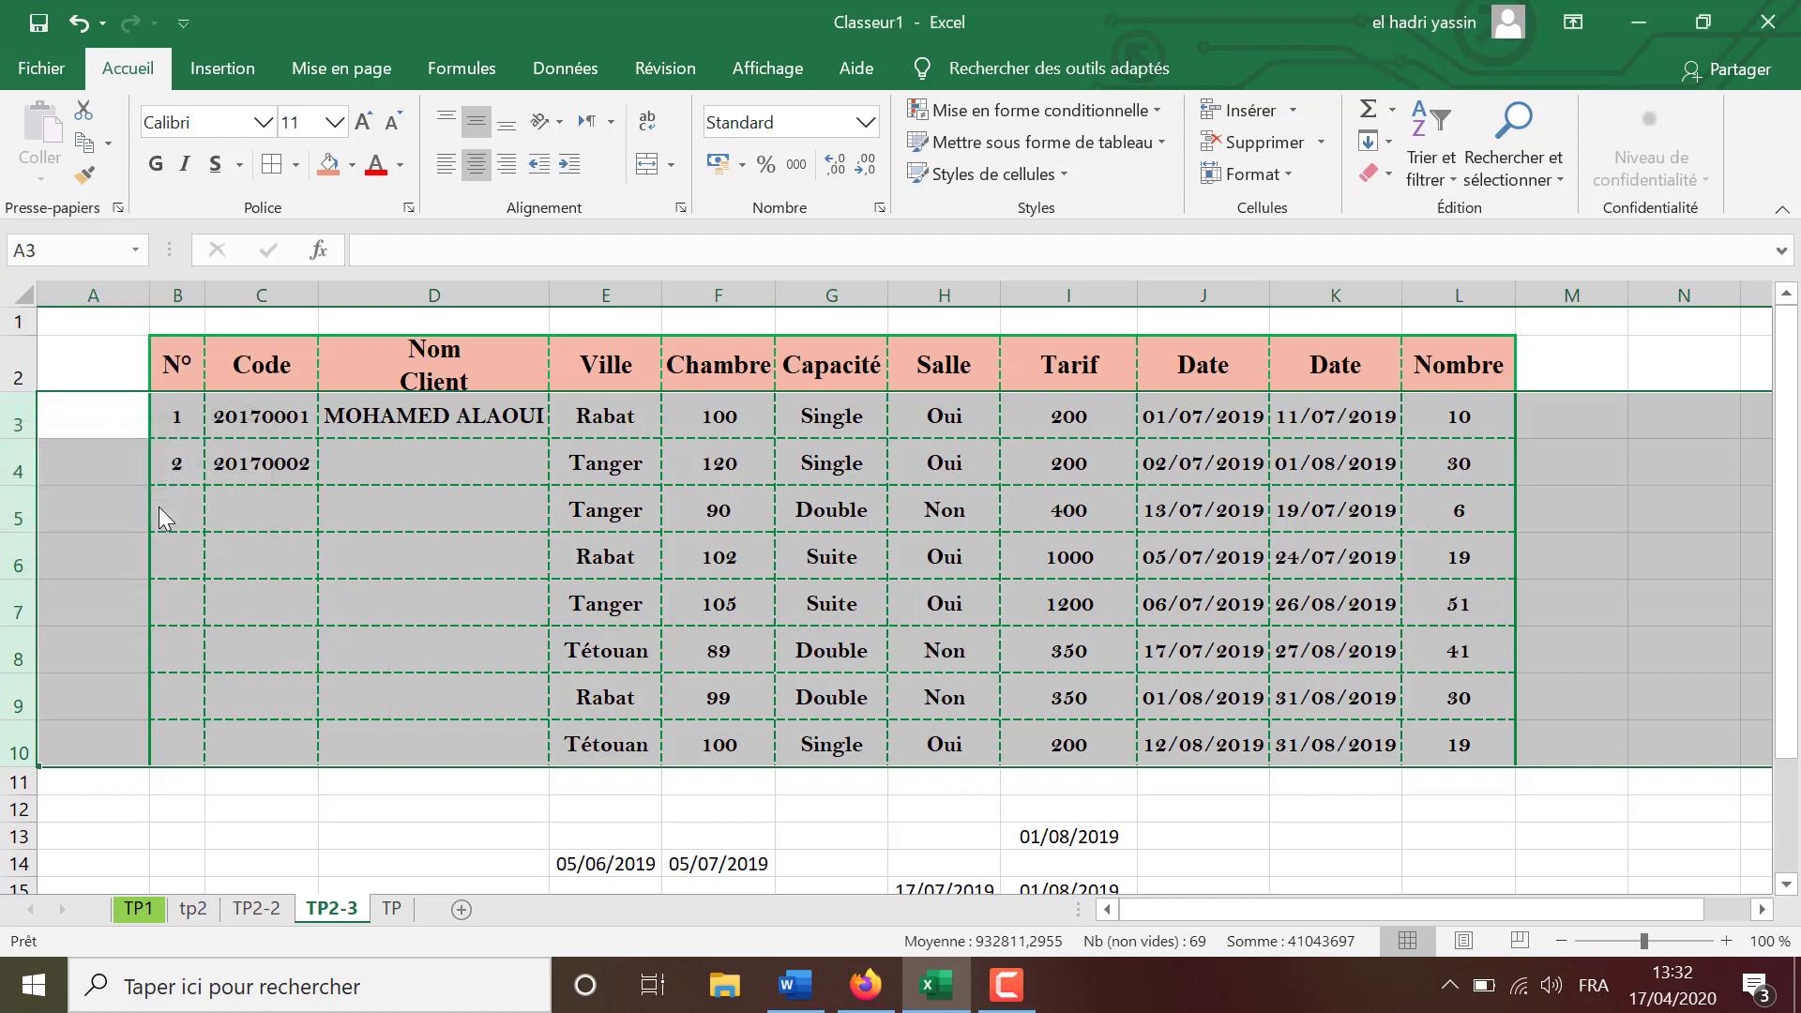
Place the Excel workbook and the Word exercise in reduced windows side by side.
{"action": "left_click", "coordinate": [1703, 21]}
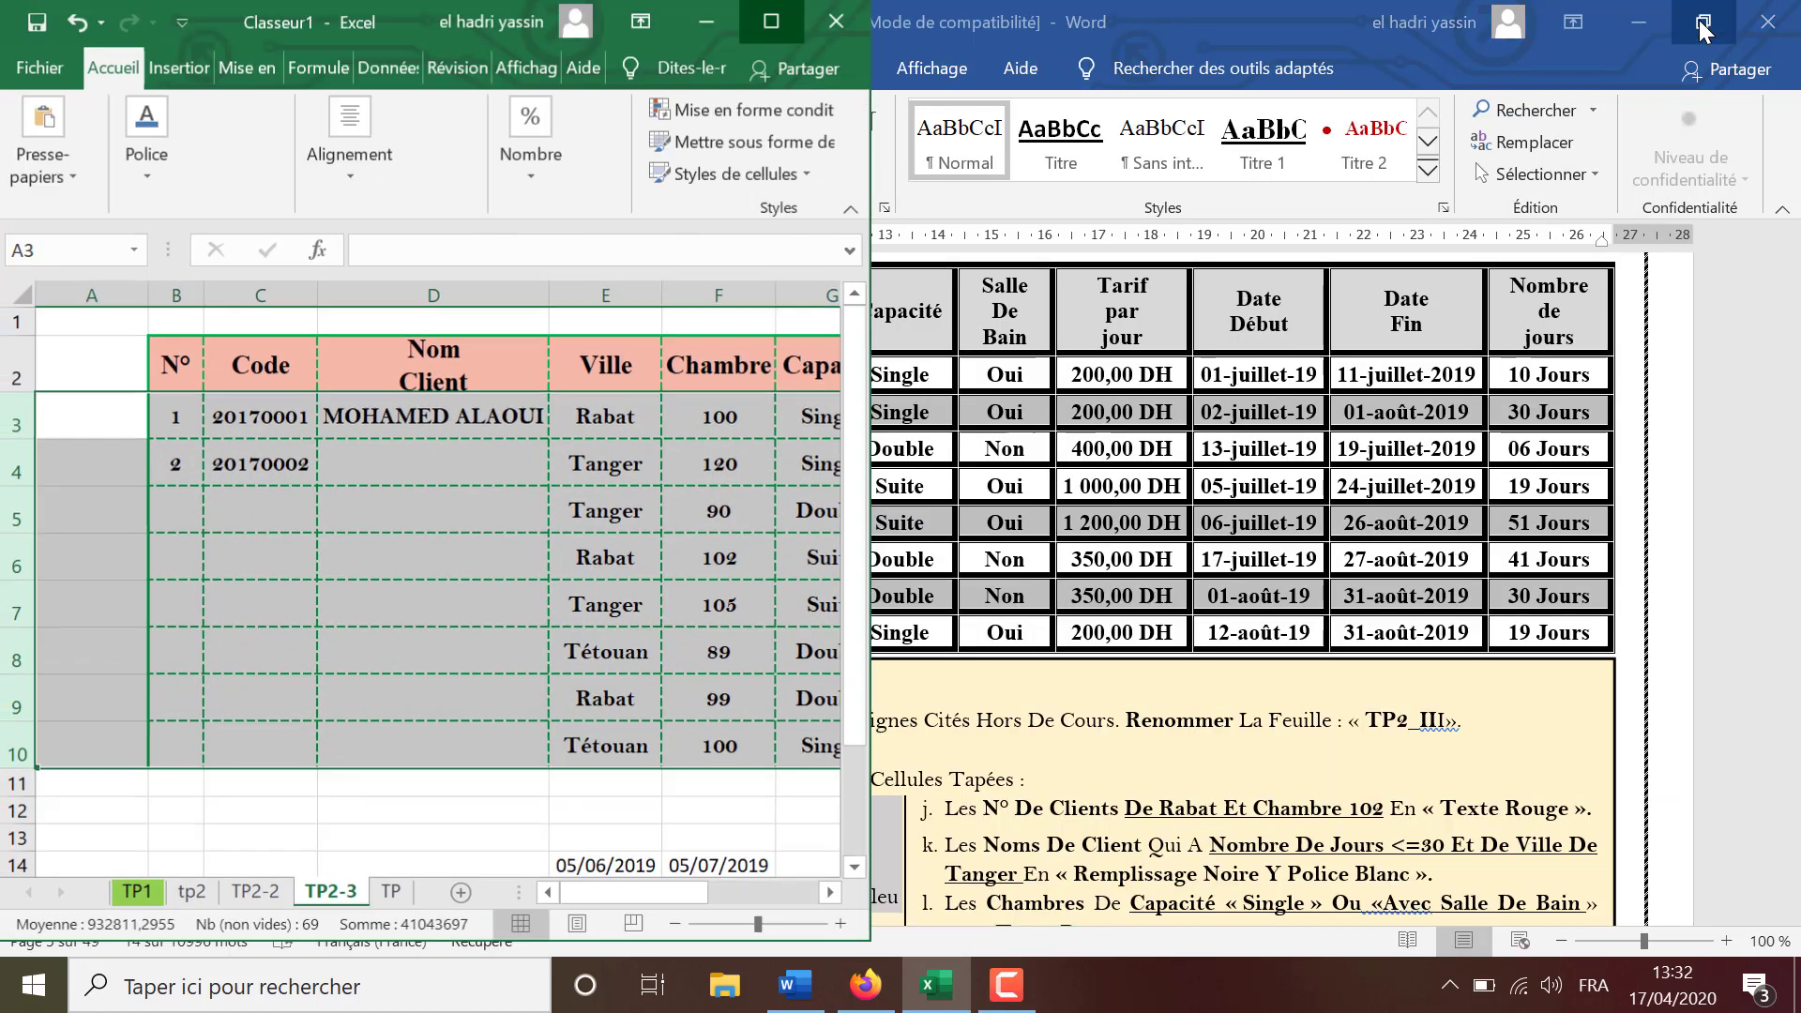
{"action": "left_click", "coordinate": [1479, 887]}
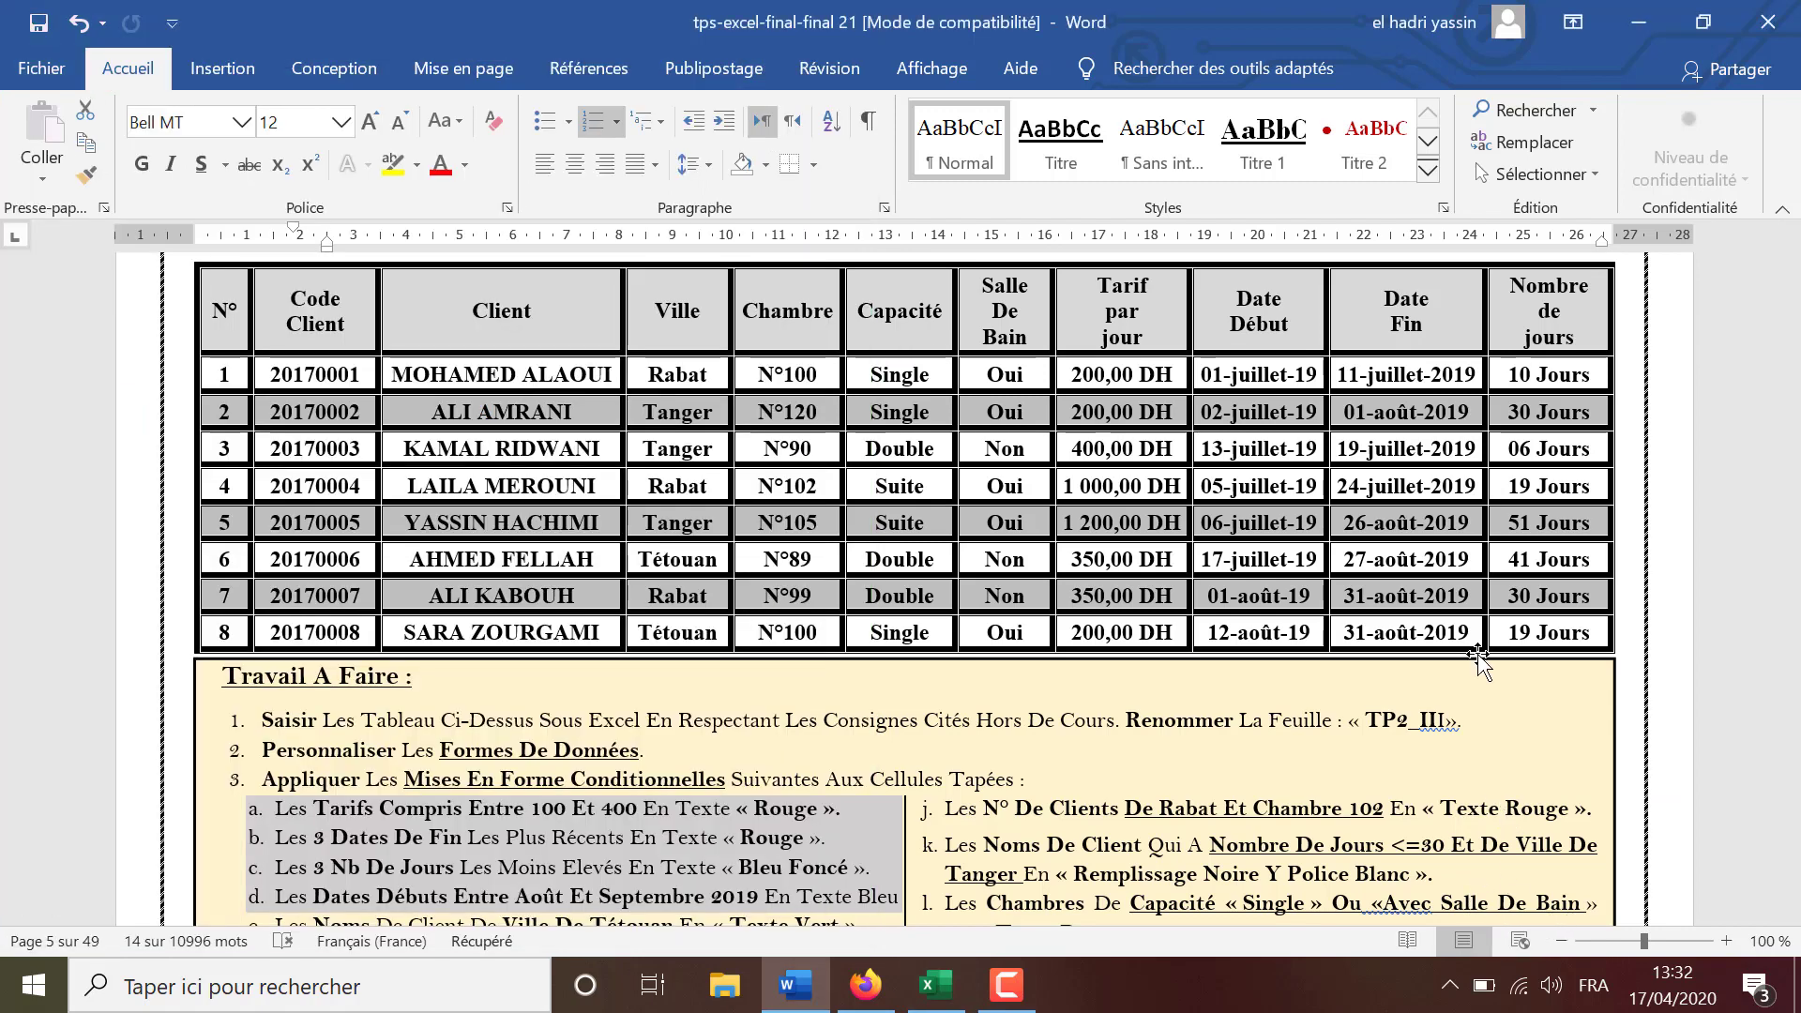
{"action": "left_click", "coordinate": [1713, 28]}
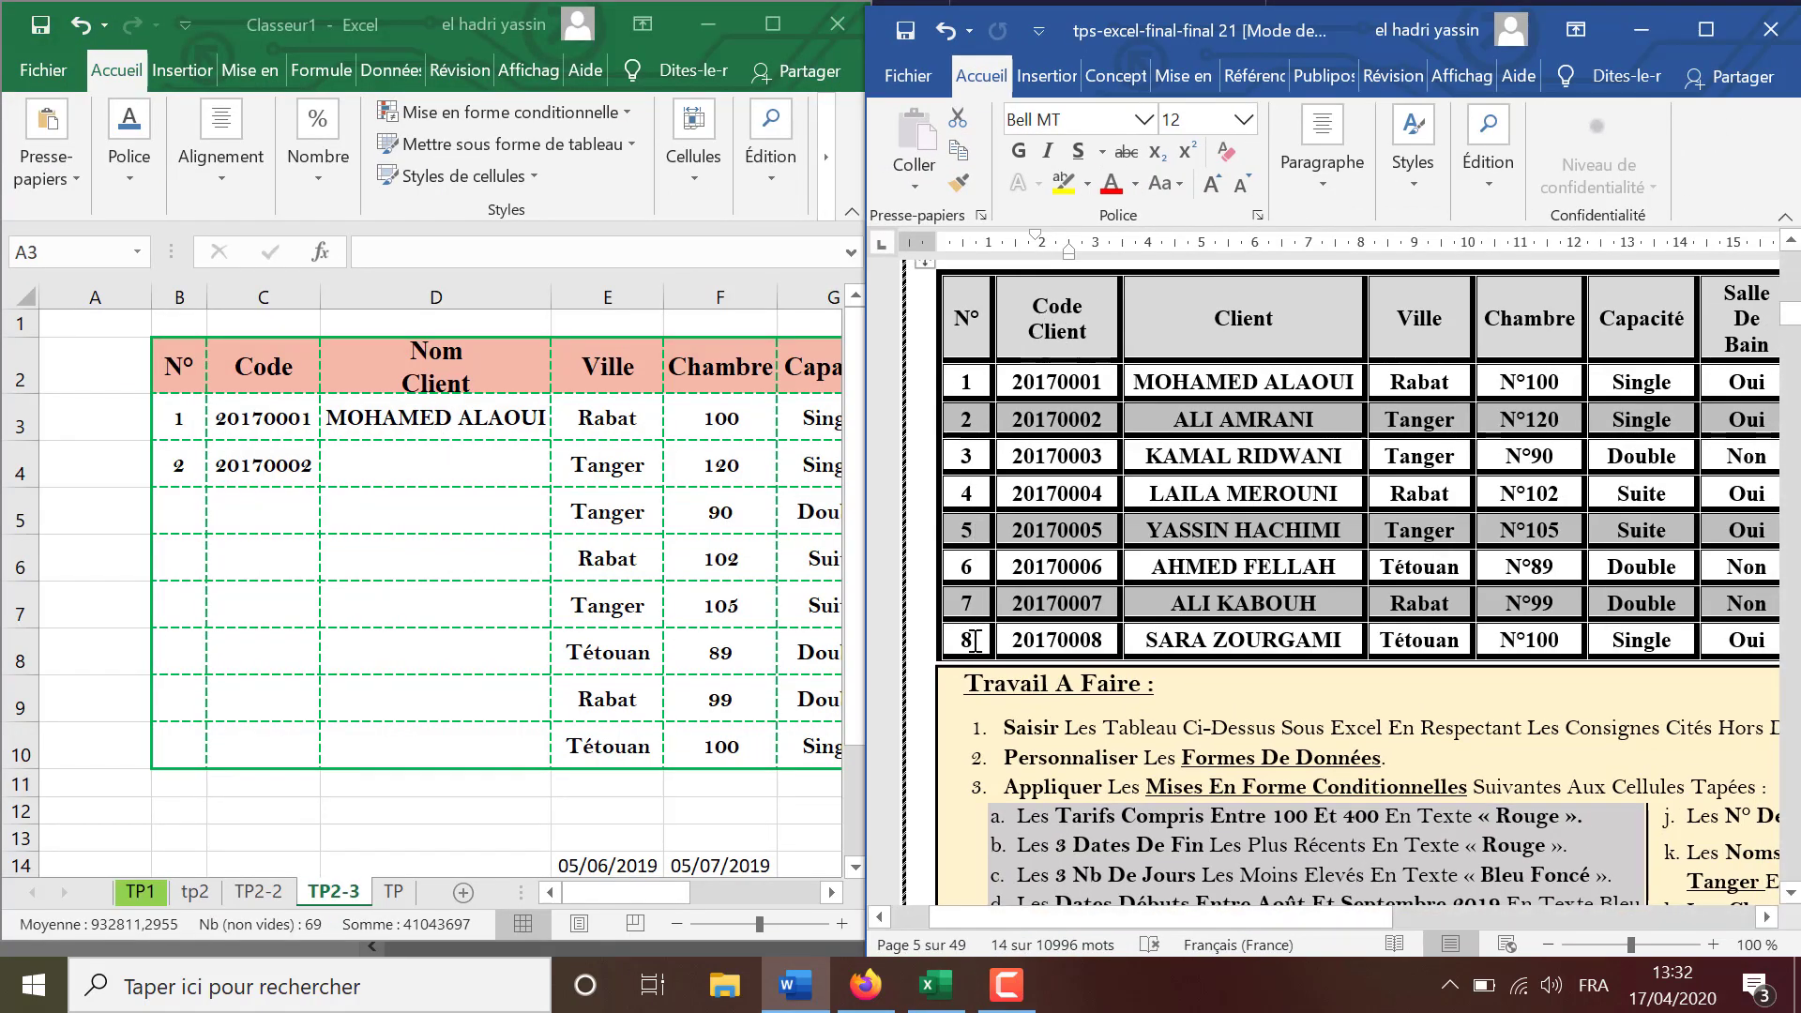
Extend the N° column series down to B10 so B3:B10 is numbered 1 to 8.
{"action": "left_click", "coordinate": [192, 424]}
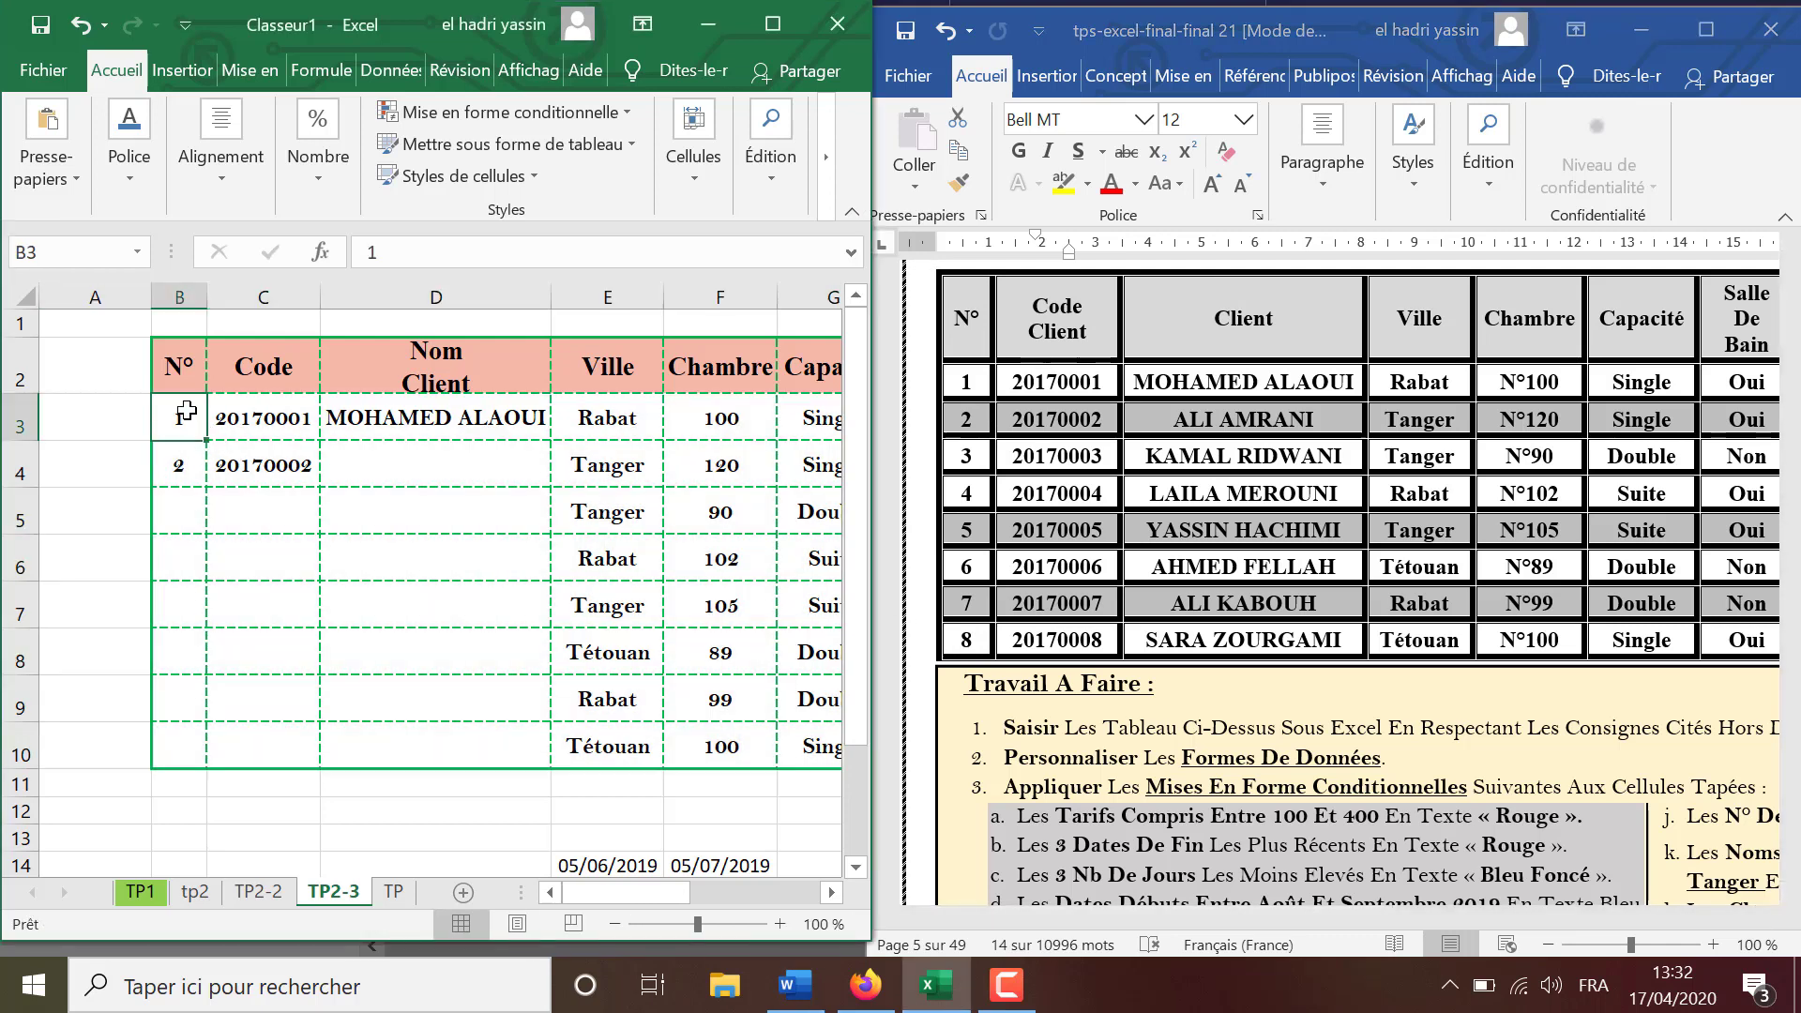
{"action": "left_click_drag", "start_coordinate": [180, 420], "coordinate": [207, 769]}
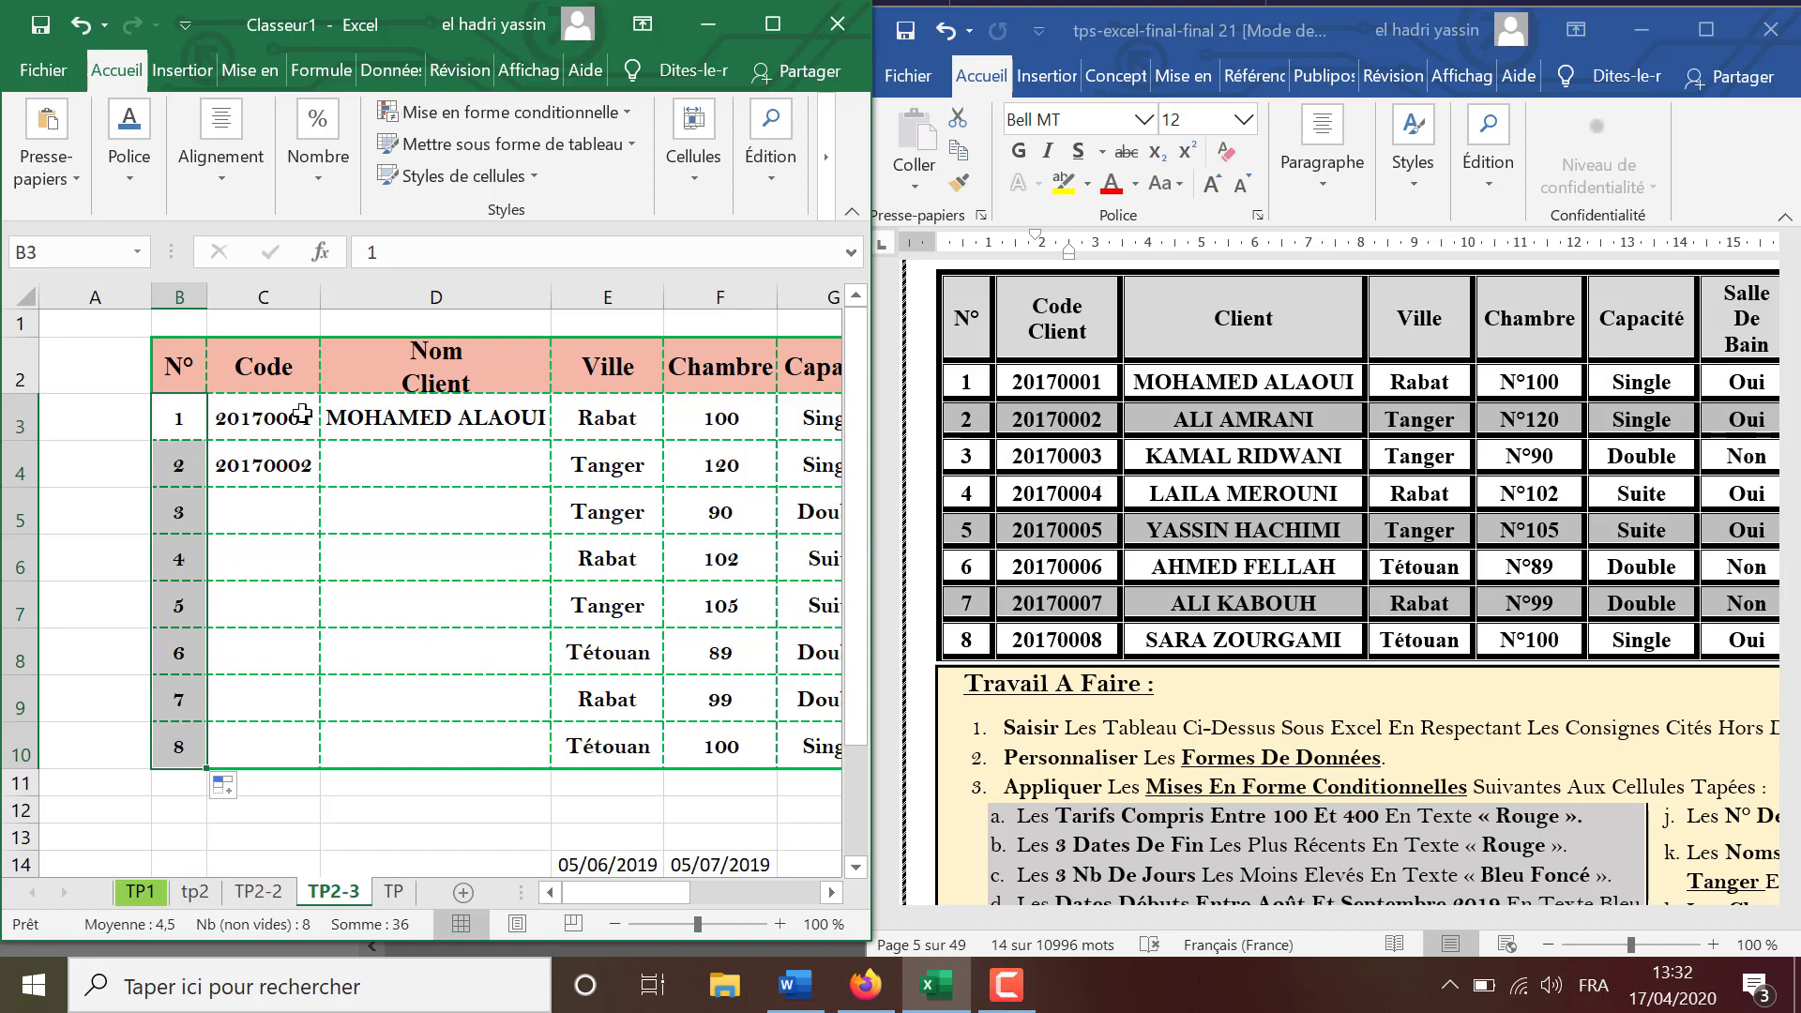
Fill the Code series from C3:C4 down to C10 and clear C4:C10 again.
{"action": "left_click_drag", "start_coordinate": [298, 411], "coordinate": [304, 453]}
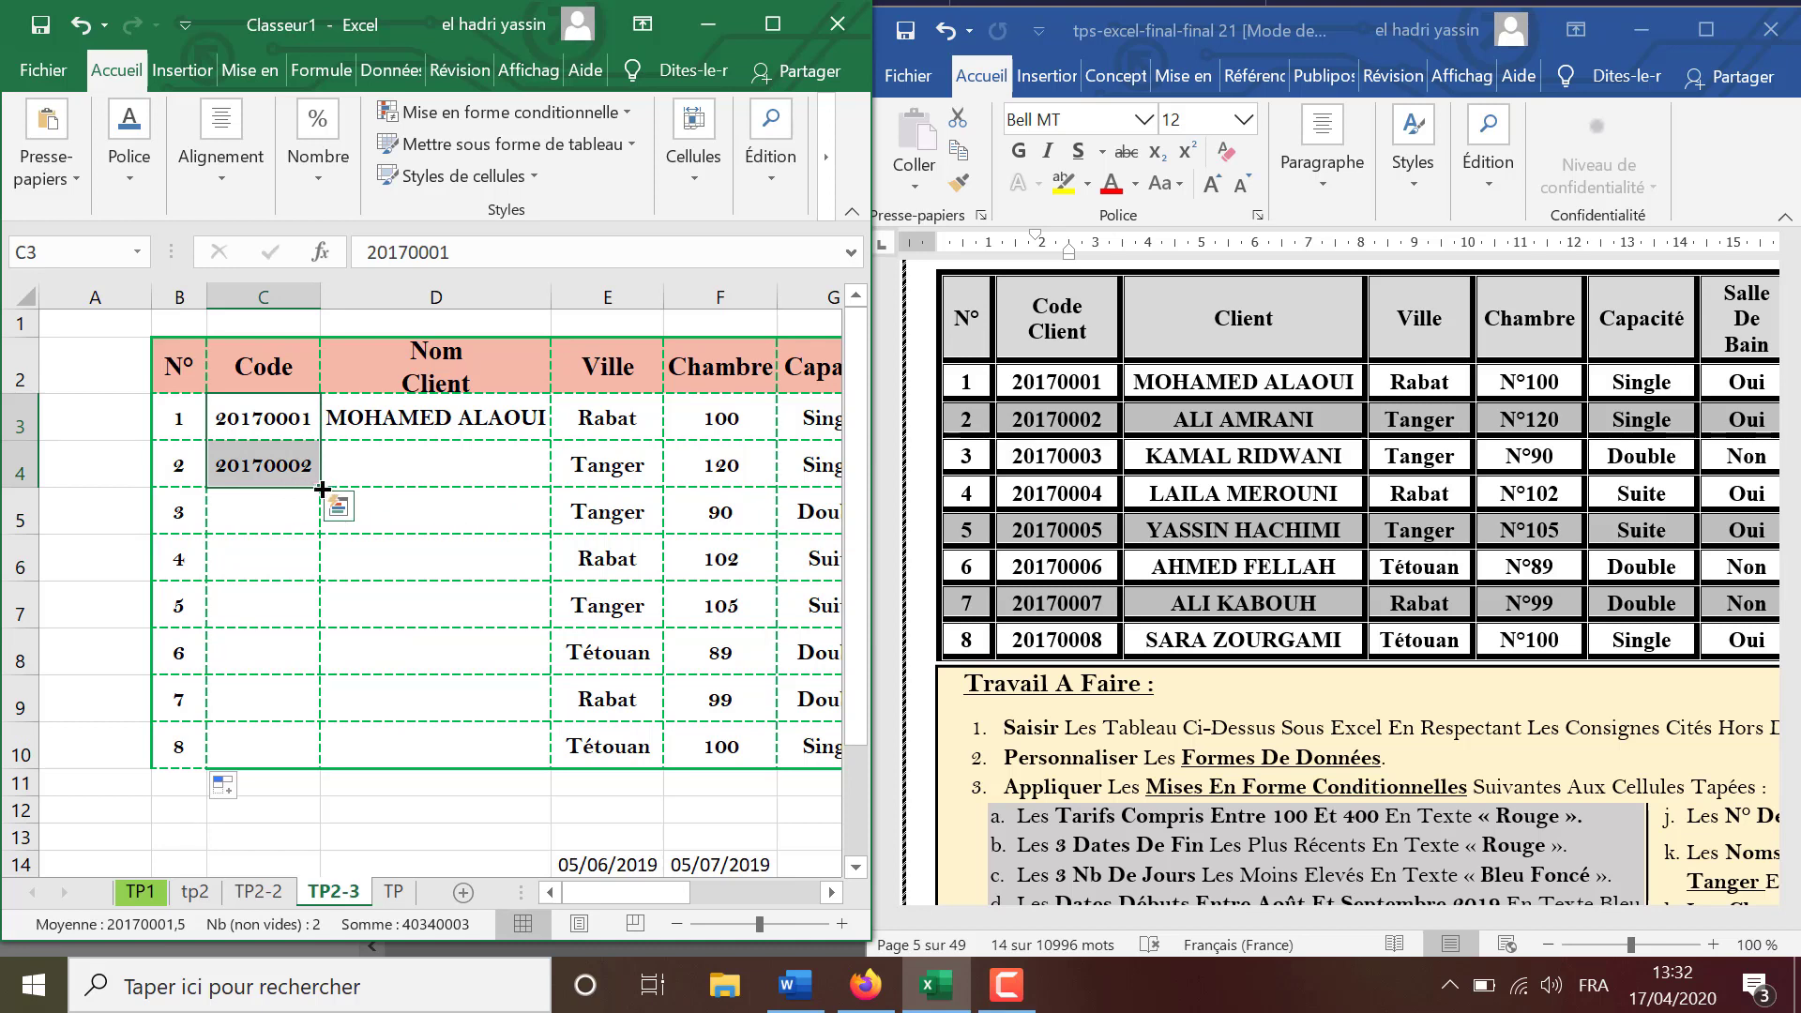
{"action": "left_click_drag", "start_coordinate": [321, 488], "coordinate": [302, 768]}
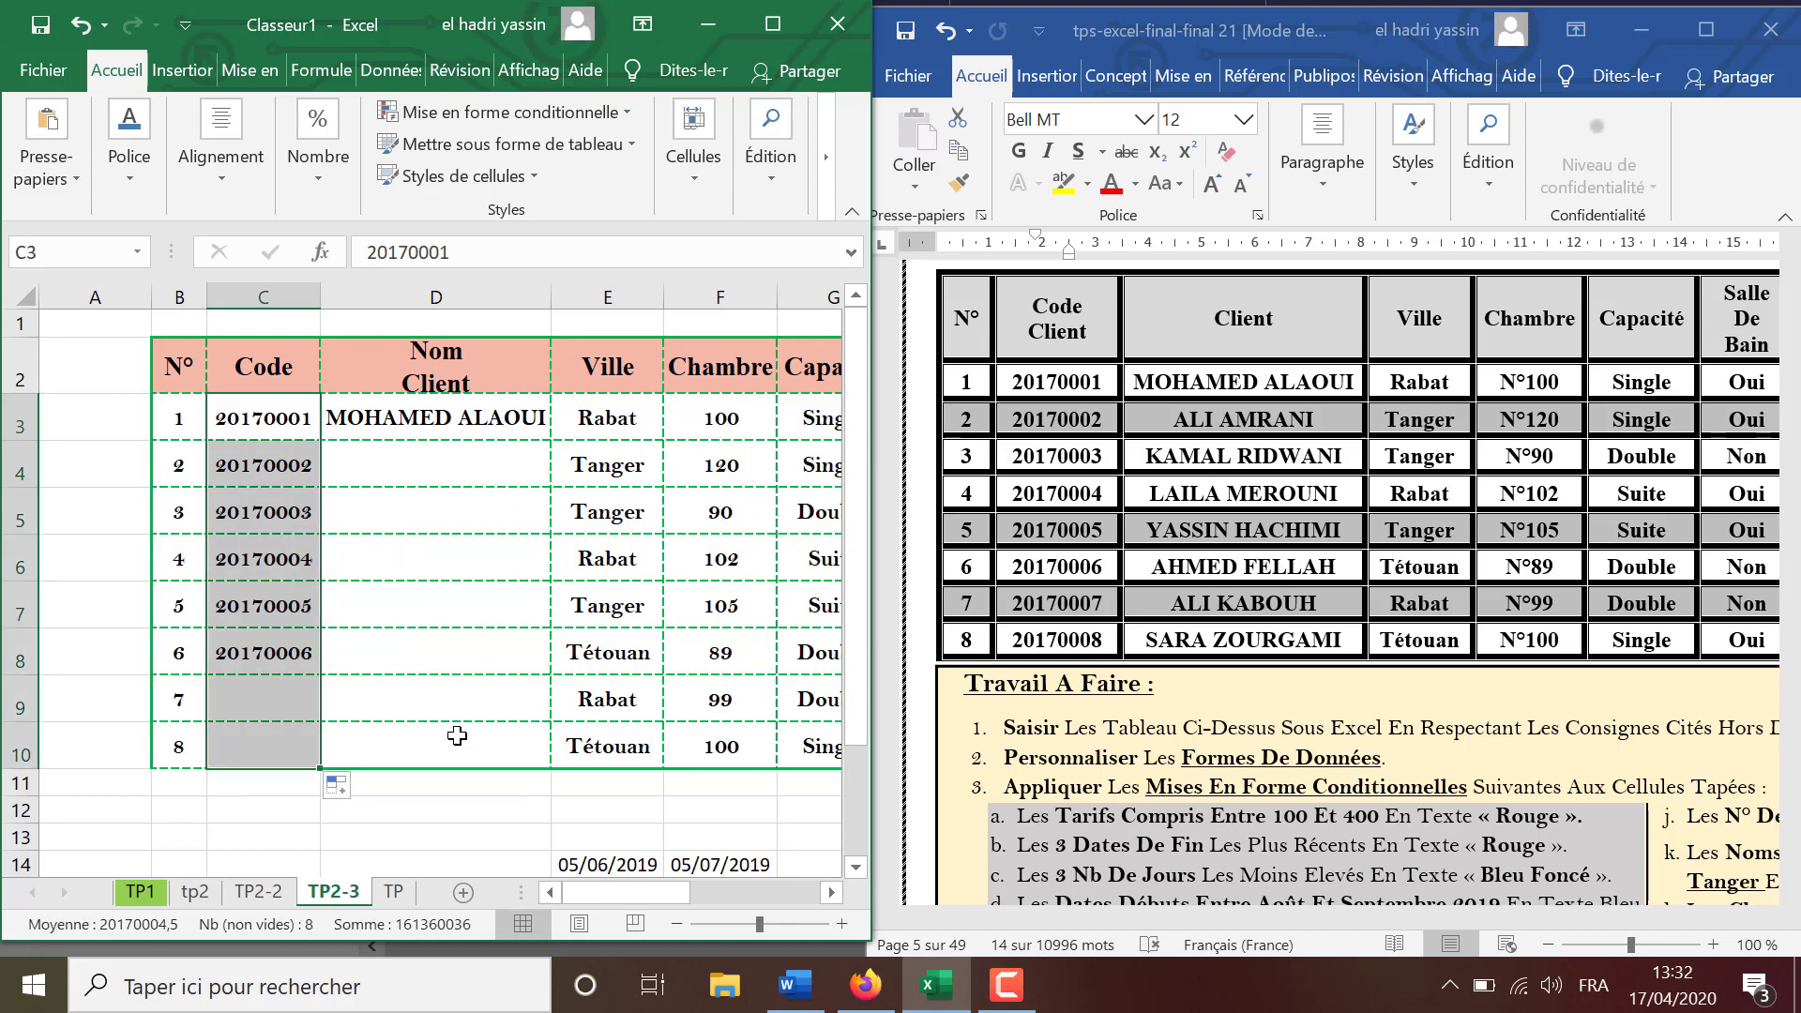
{"action": "left_click_drag", "start_coordinate": [281, 467], "coordinate": [294, 742]}
{"action": "key", "text": "Delete"}
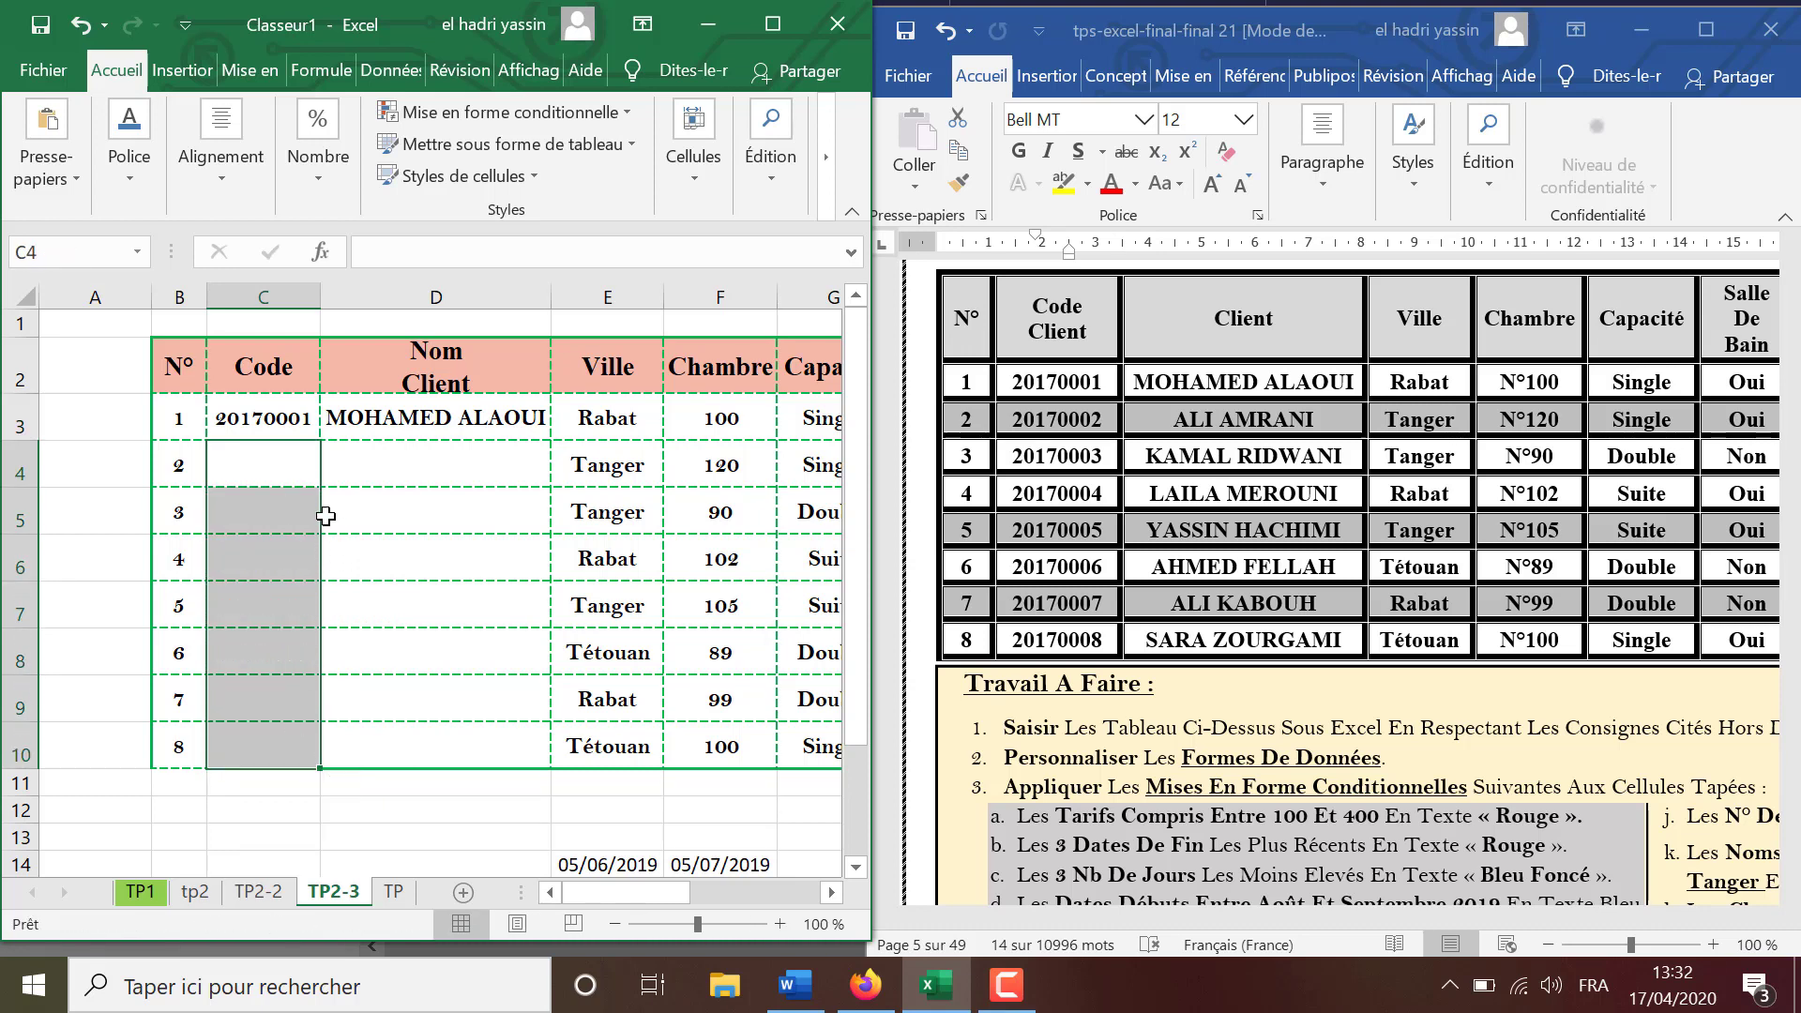
Fill the Code column from C3 down to C10 as an incremented series.
{"action": "left_click", "coordinate": [300, 418]}
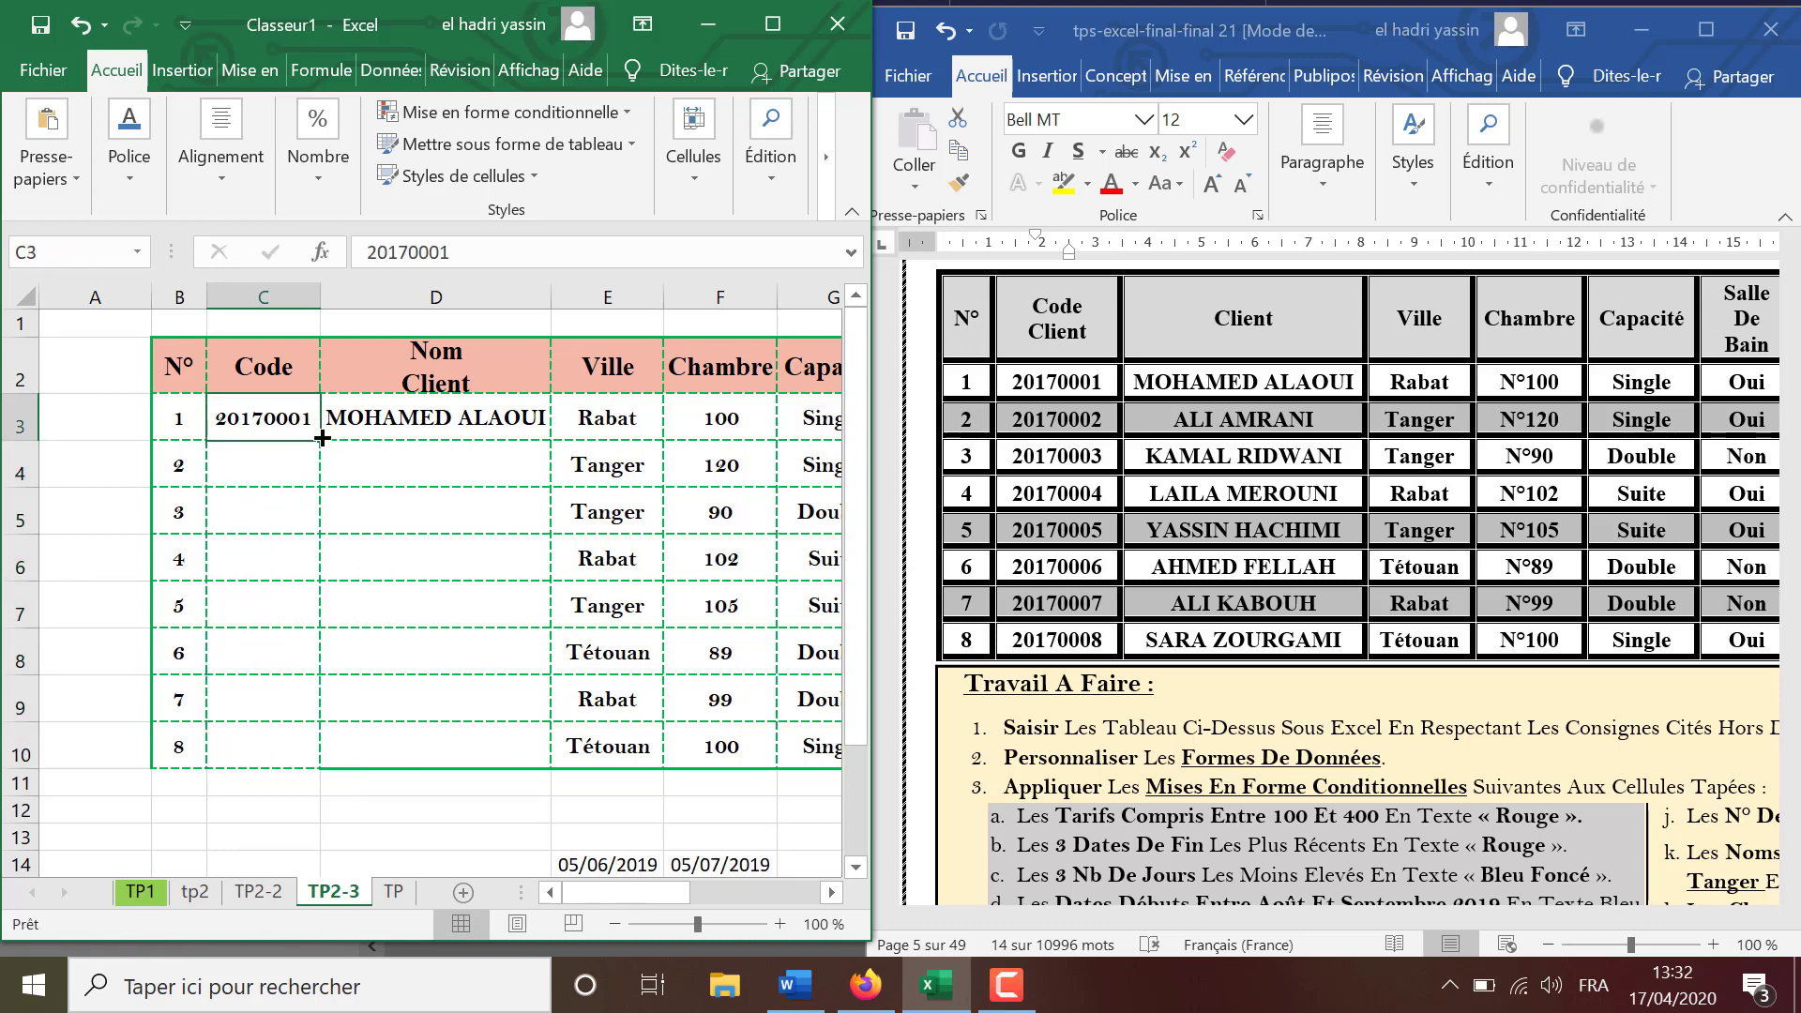
{"action": "left_click_drag", "start_coordinate": [322, 438], "coordinate": [310, 755]}
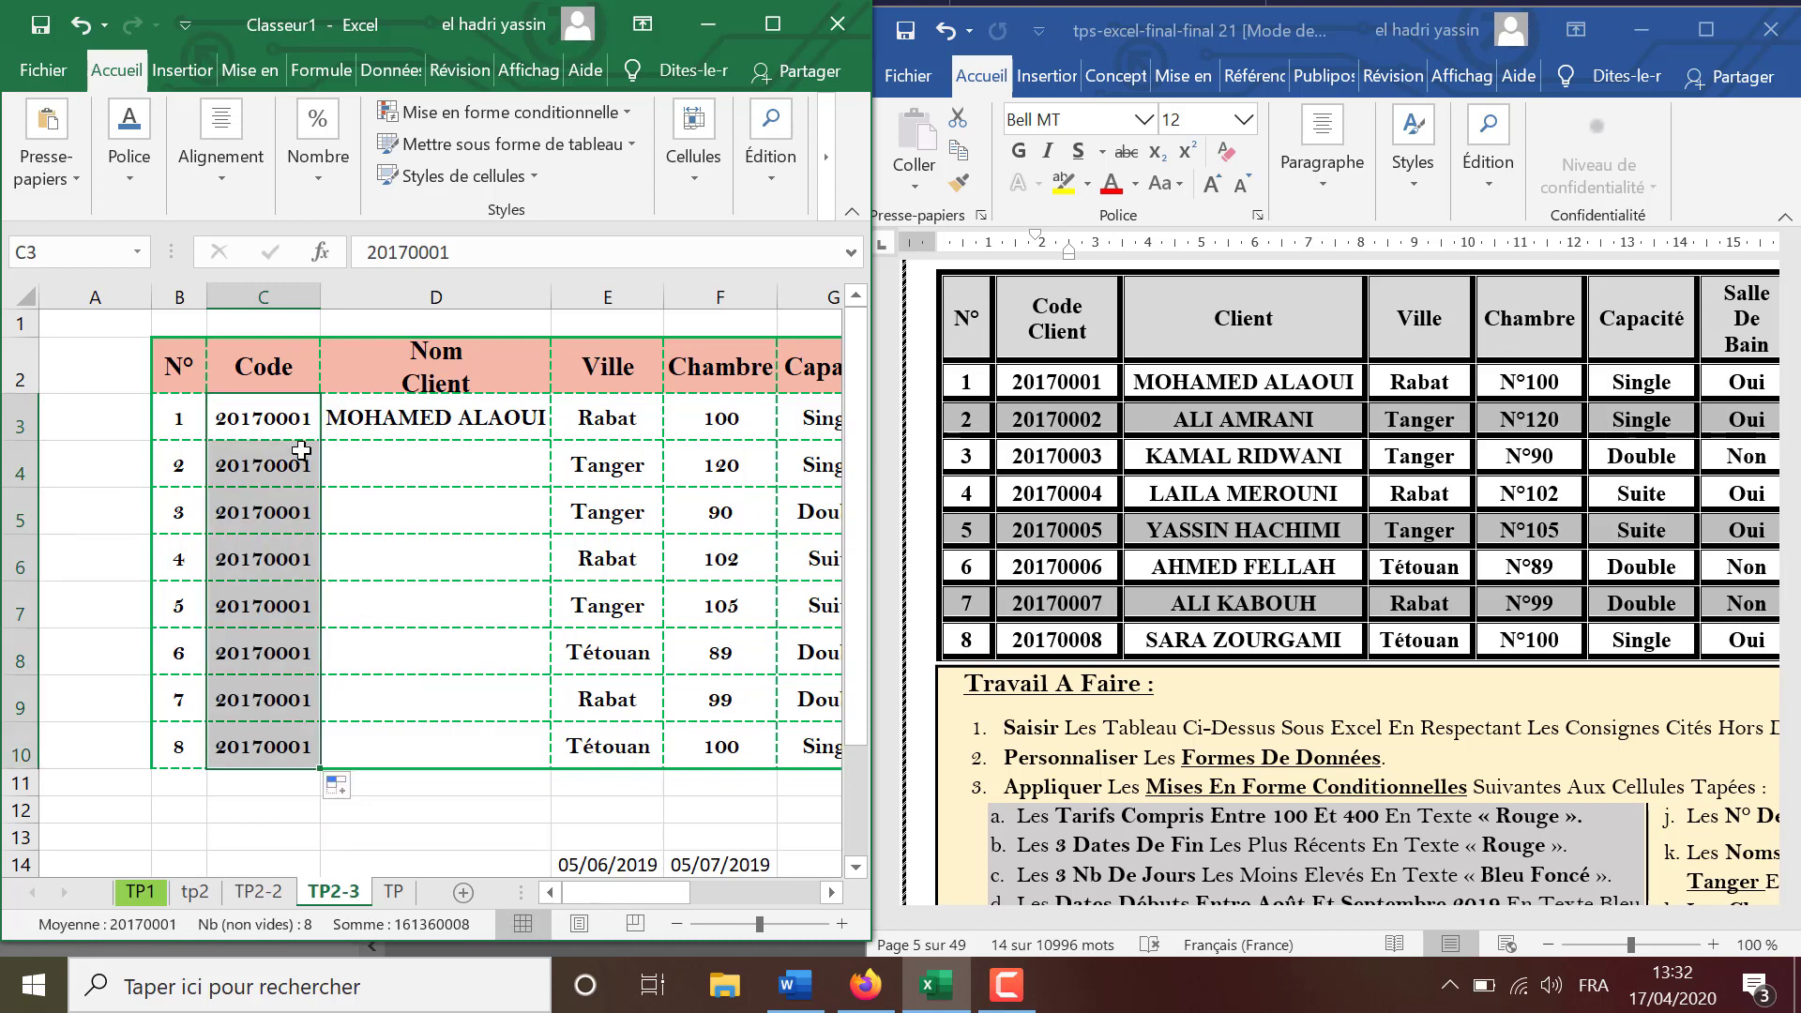
{"action": "left_click", "coordinate": [339, 791]}
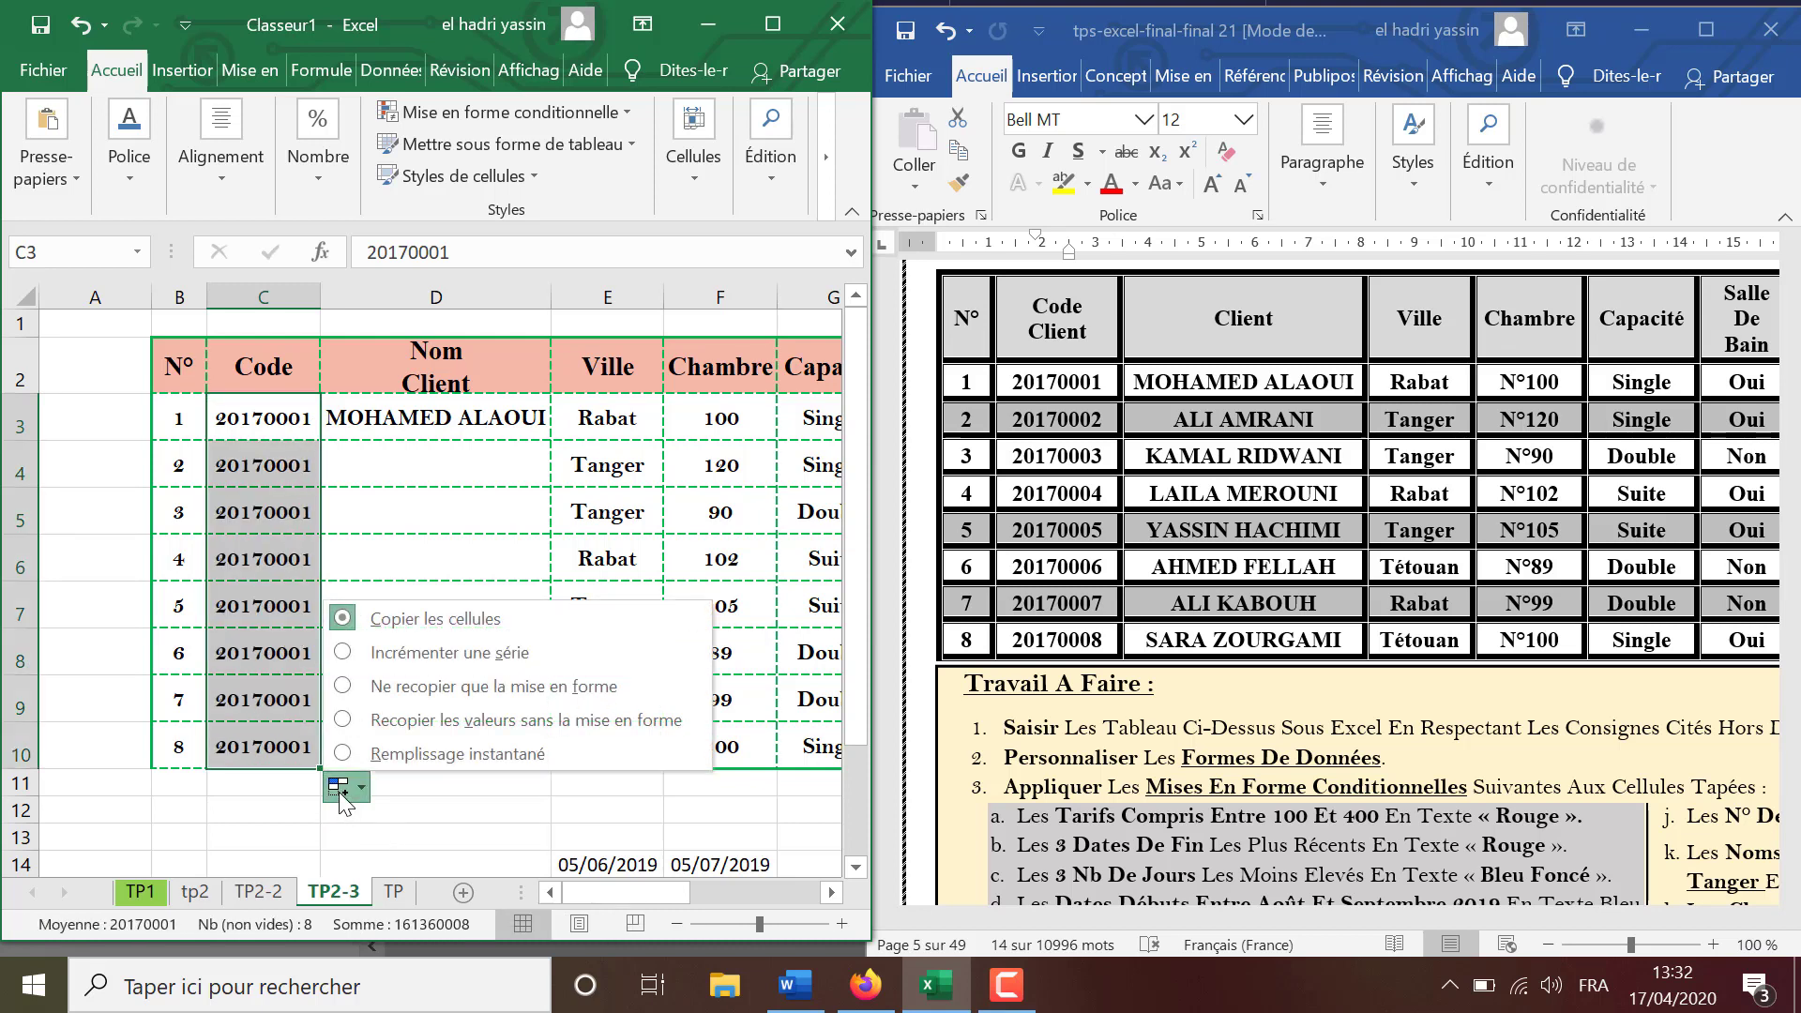
{"action": "left_click", "coordinate": [442, 653]}
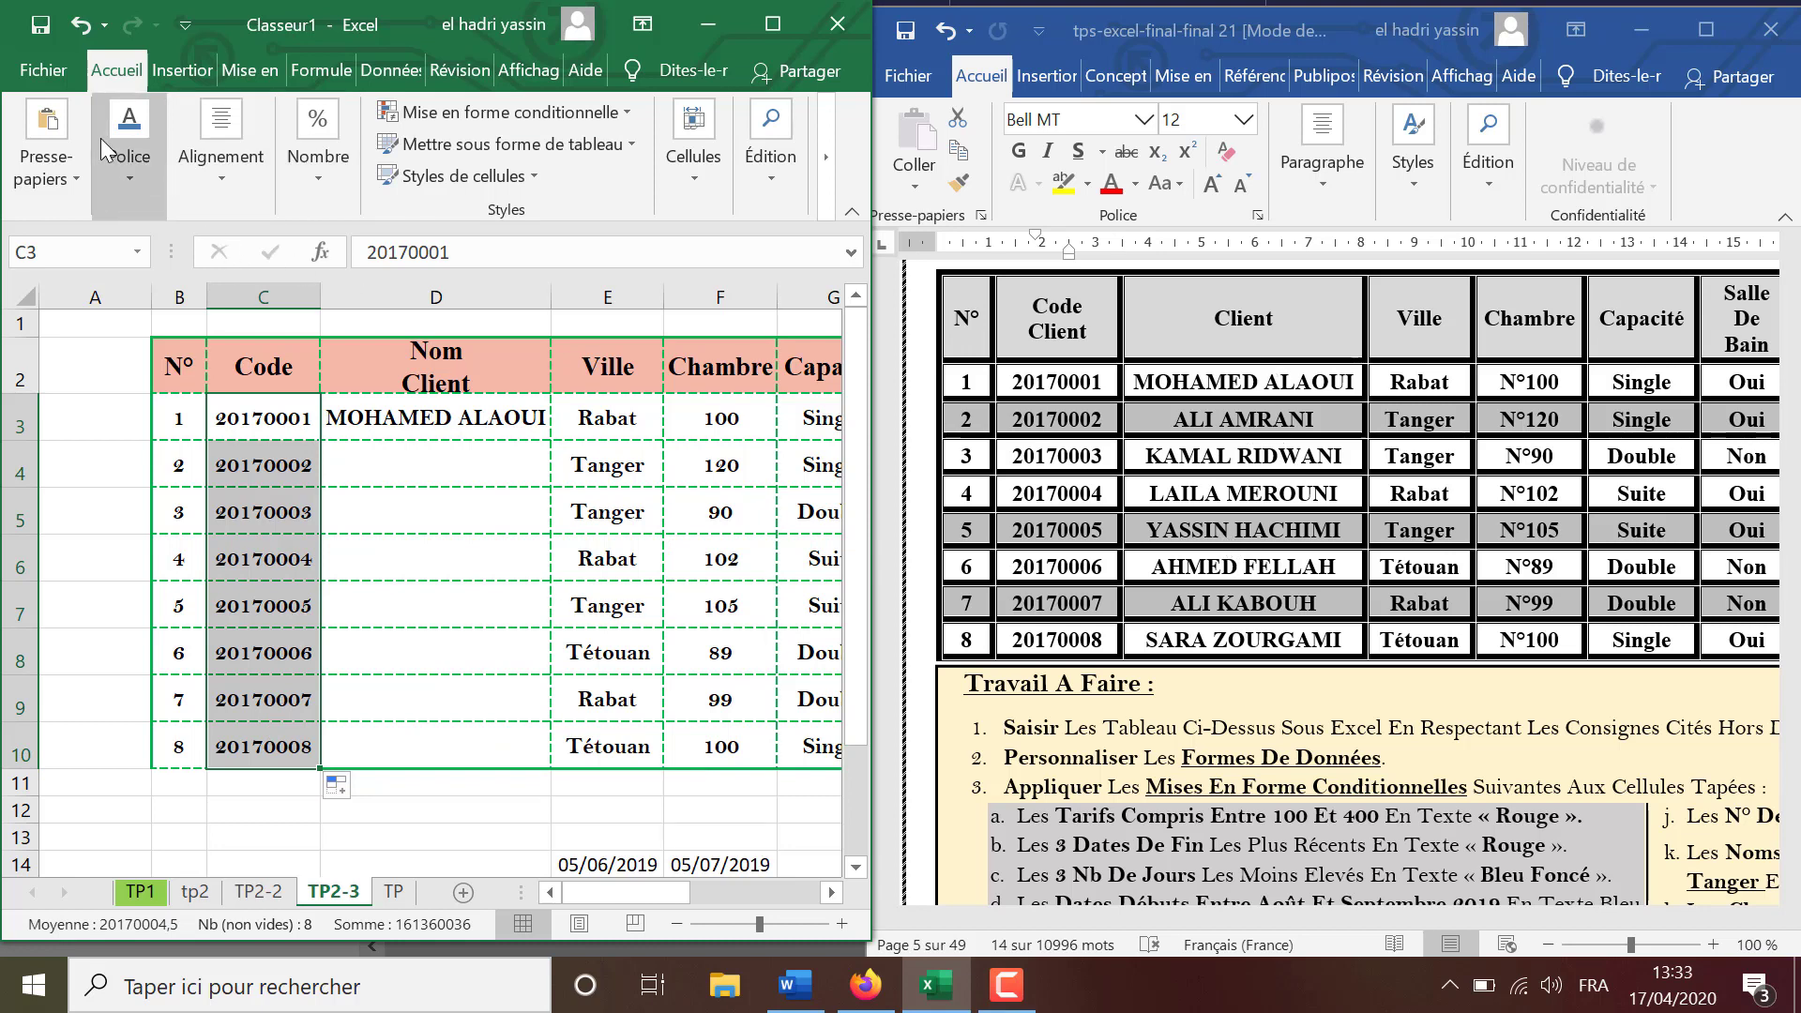
Review the custom list of client names in the advanced options for fill sequences and confirm it.
{"action": "left_click", "coordinate": [58, 79]}
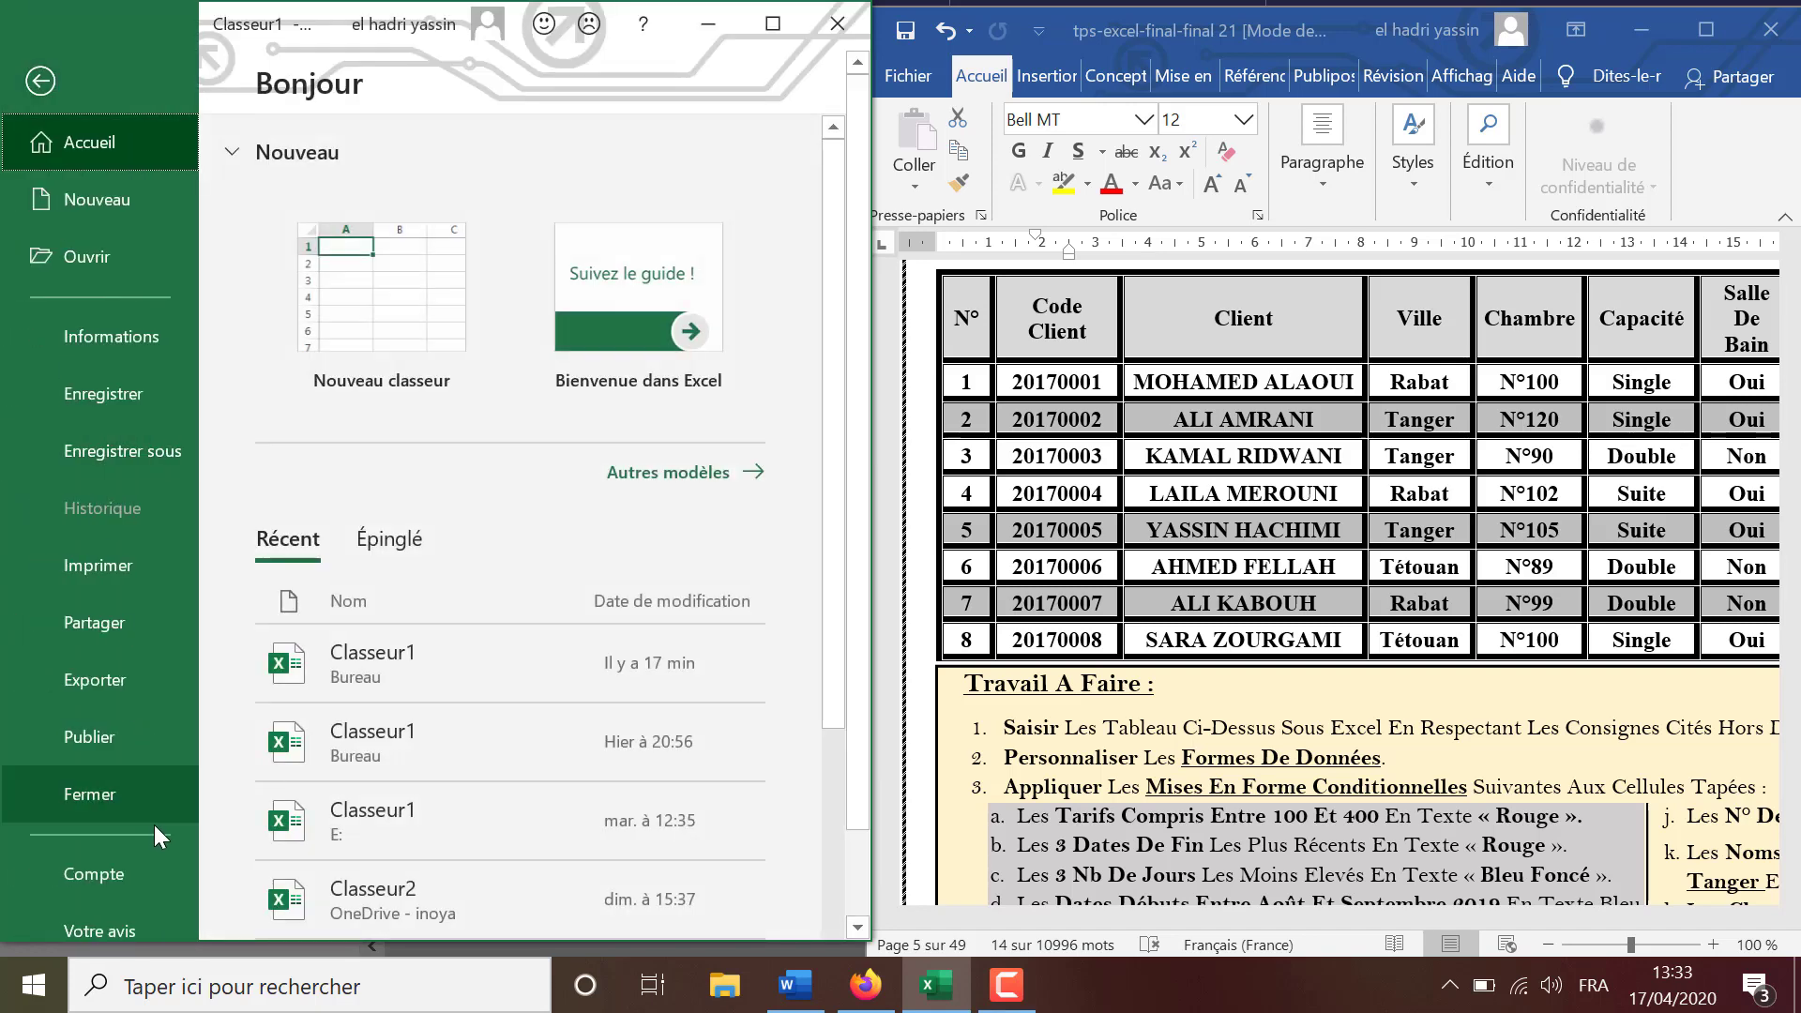
{"action": "left_click", "coordinate": [138, 887]}
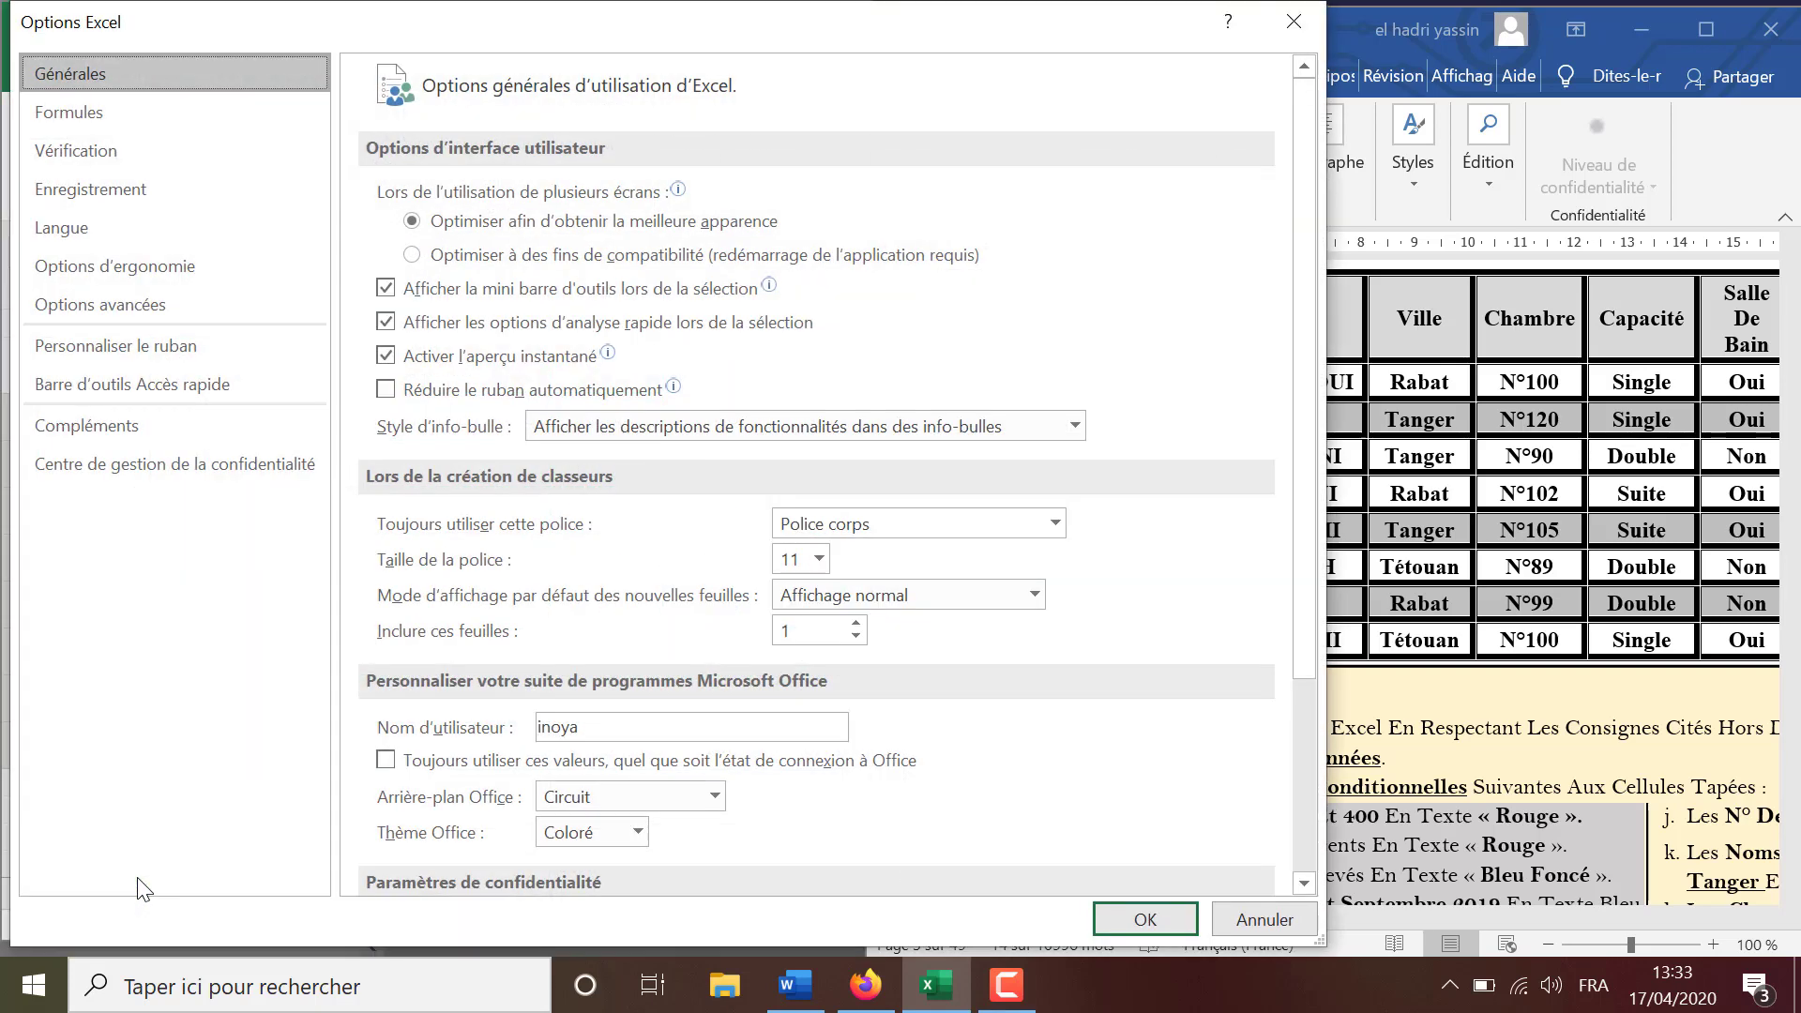
{"action": "left_click", "coordinate": [174, 313]}
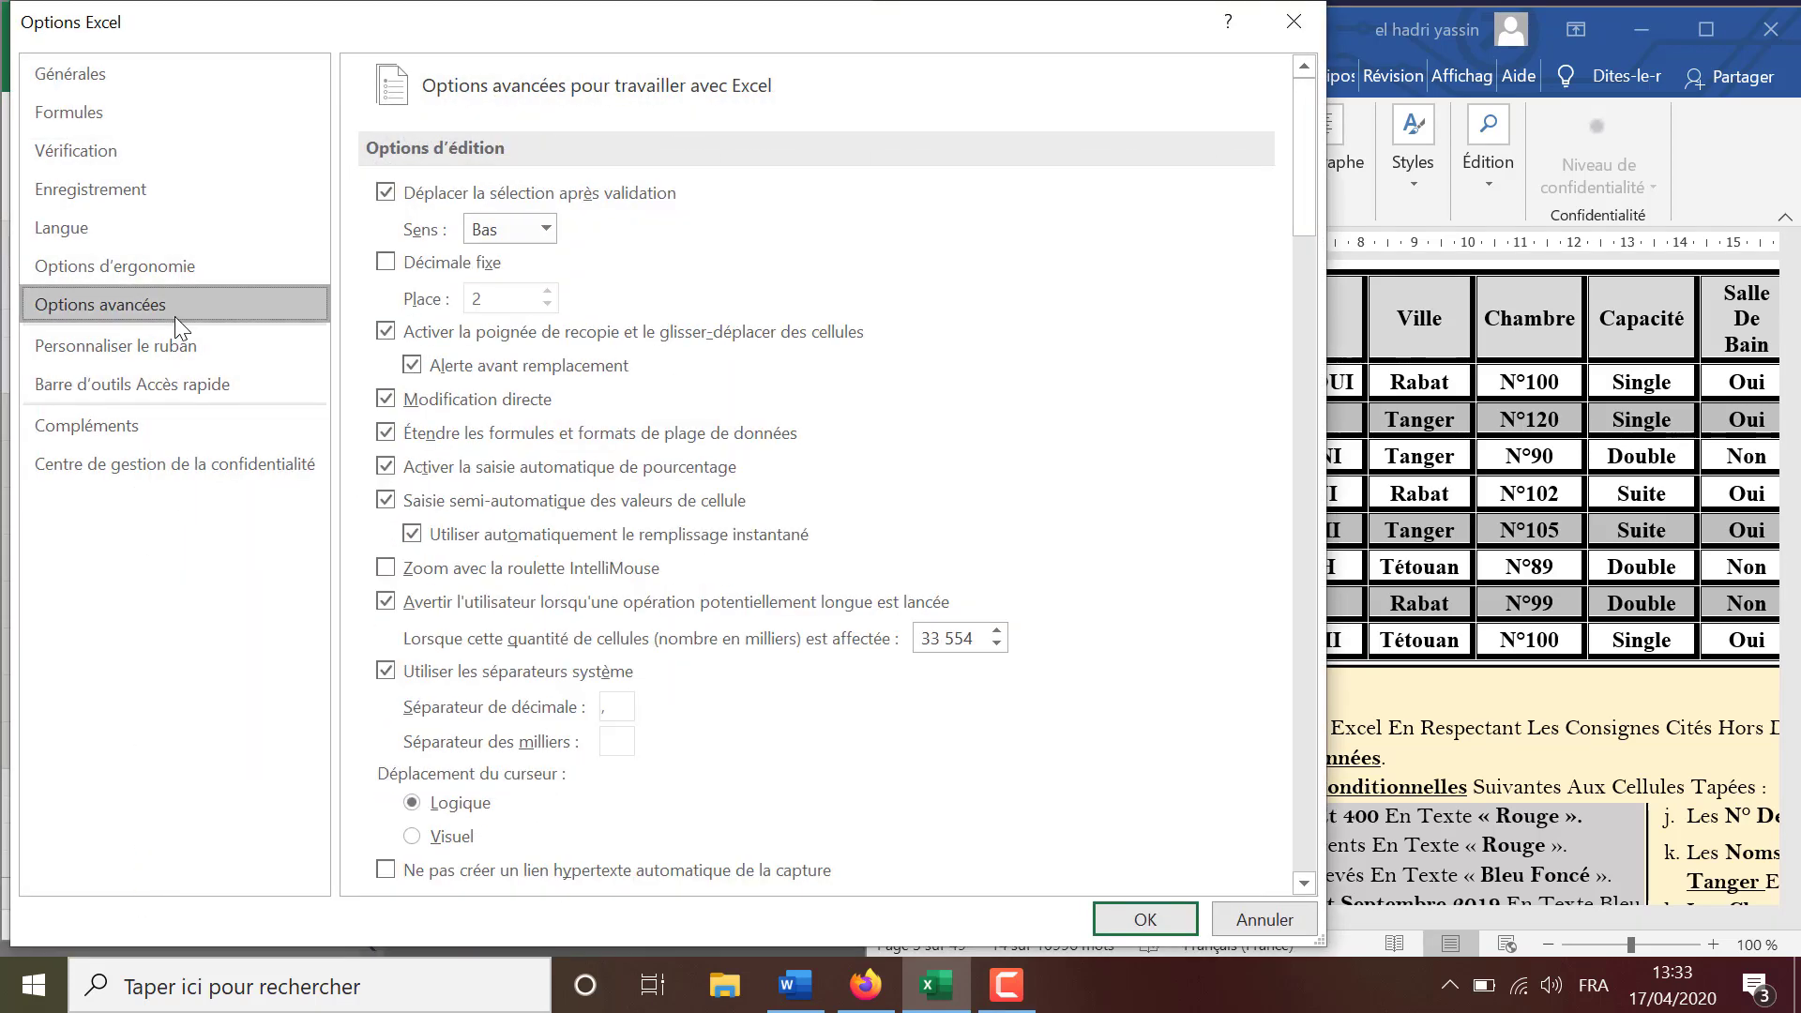
{"action": "left_click_drag", "start_coordinate": [1307, 217], "coordinate": [1288, 816]}
{"action": "left_click", "coordinate": [1107, 499]}
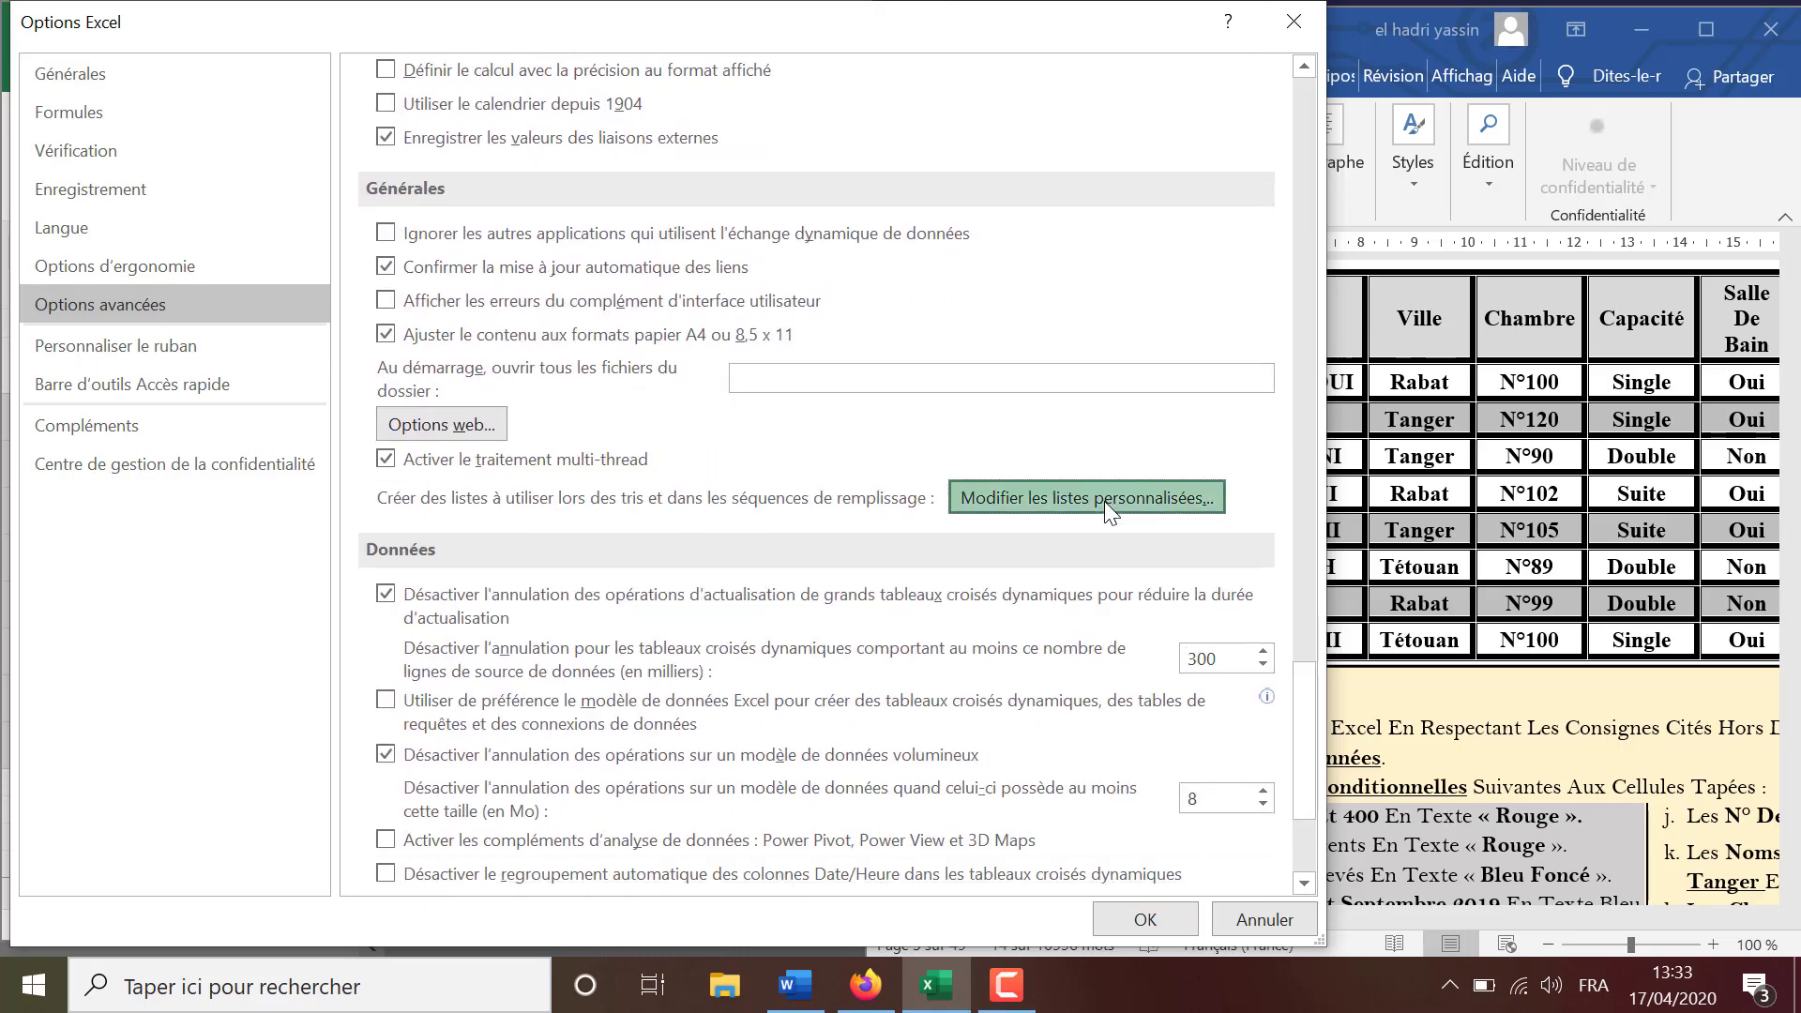
{"action": "left_click", "coordinate": [793, 538]}
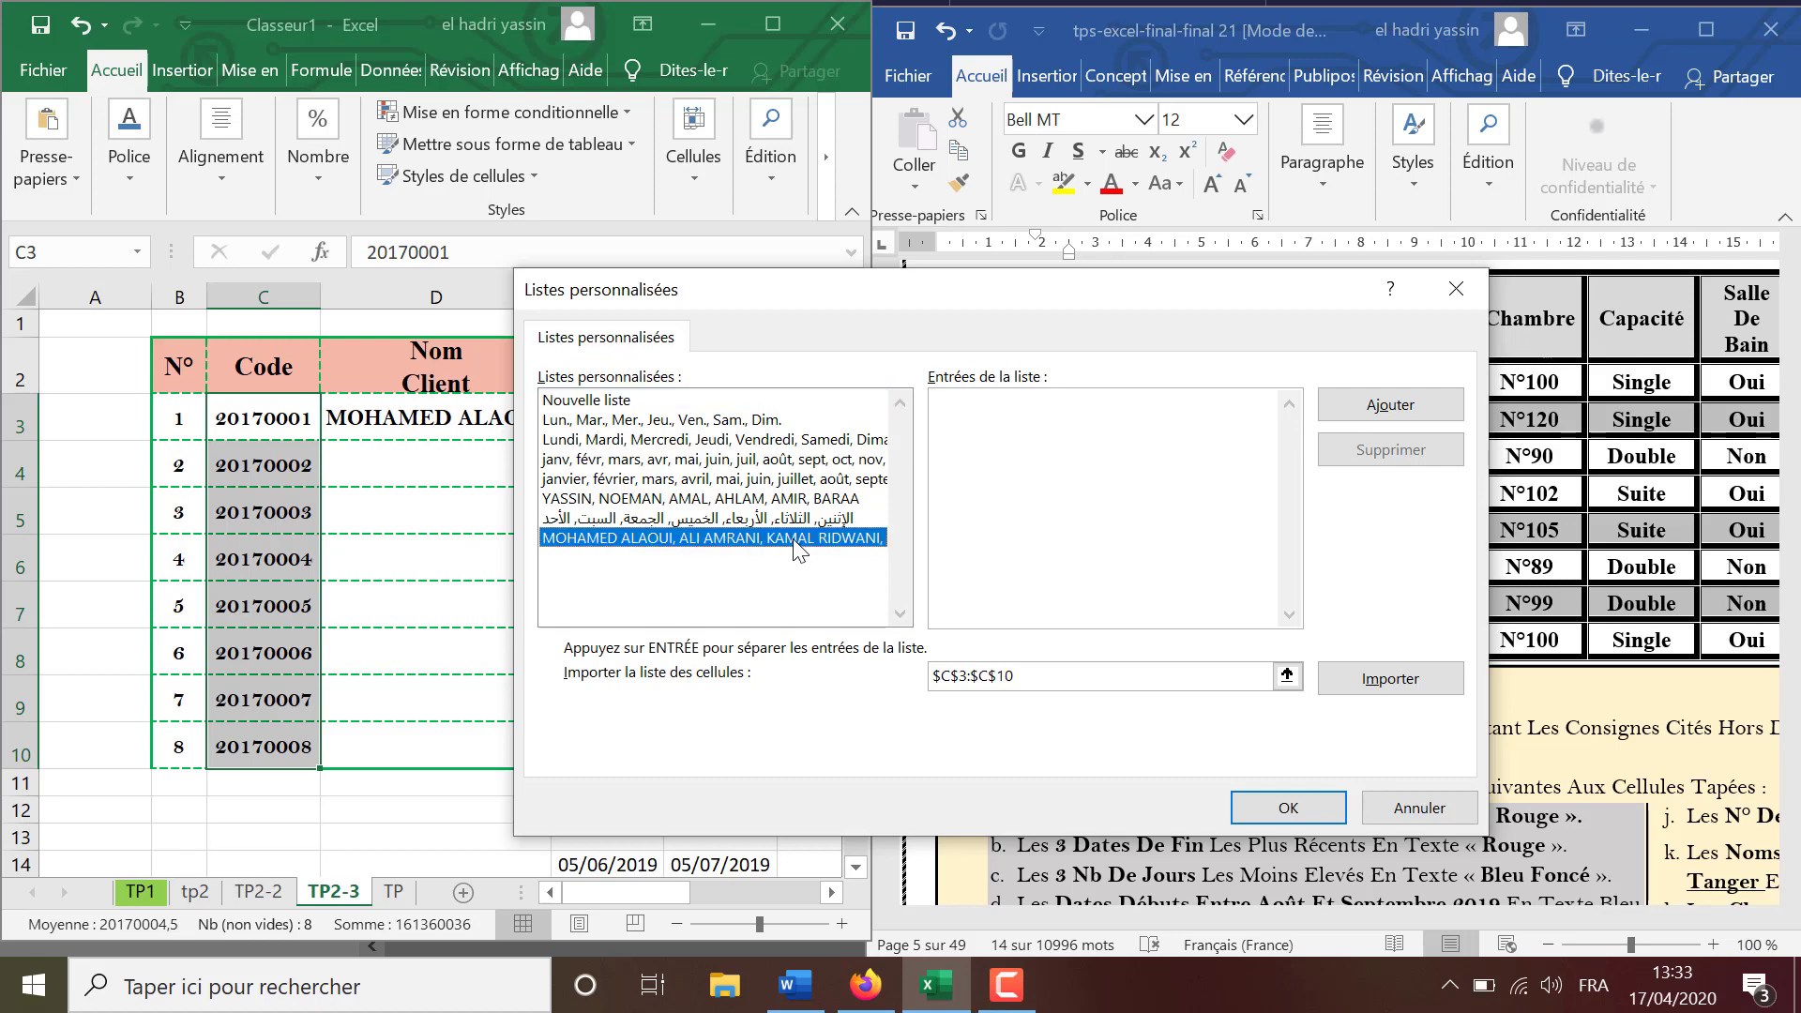
{"action": "left_click_drag", "start_coordinate": [1030, 289], "coordinate": [753, 221]}
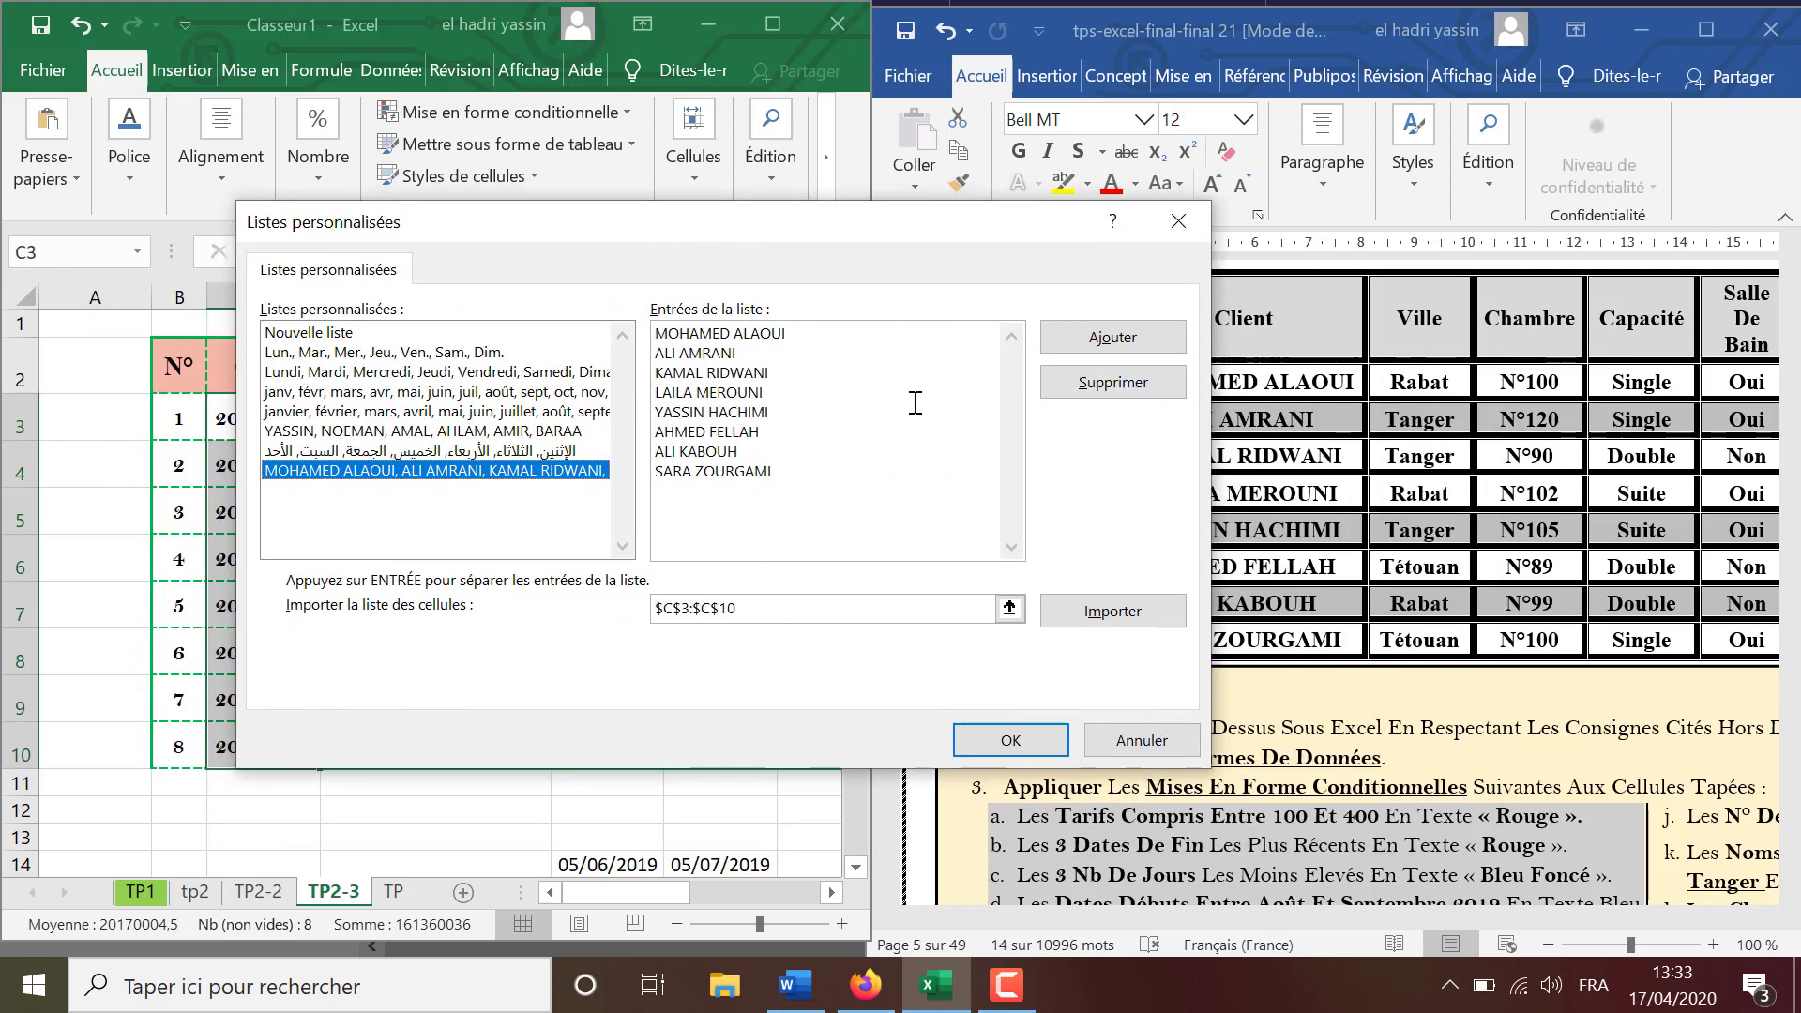
{"action": "left_click", "coordinate": [1117, 345]}
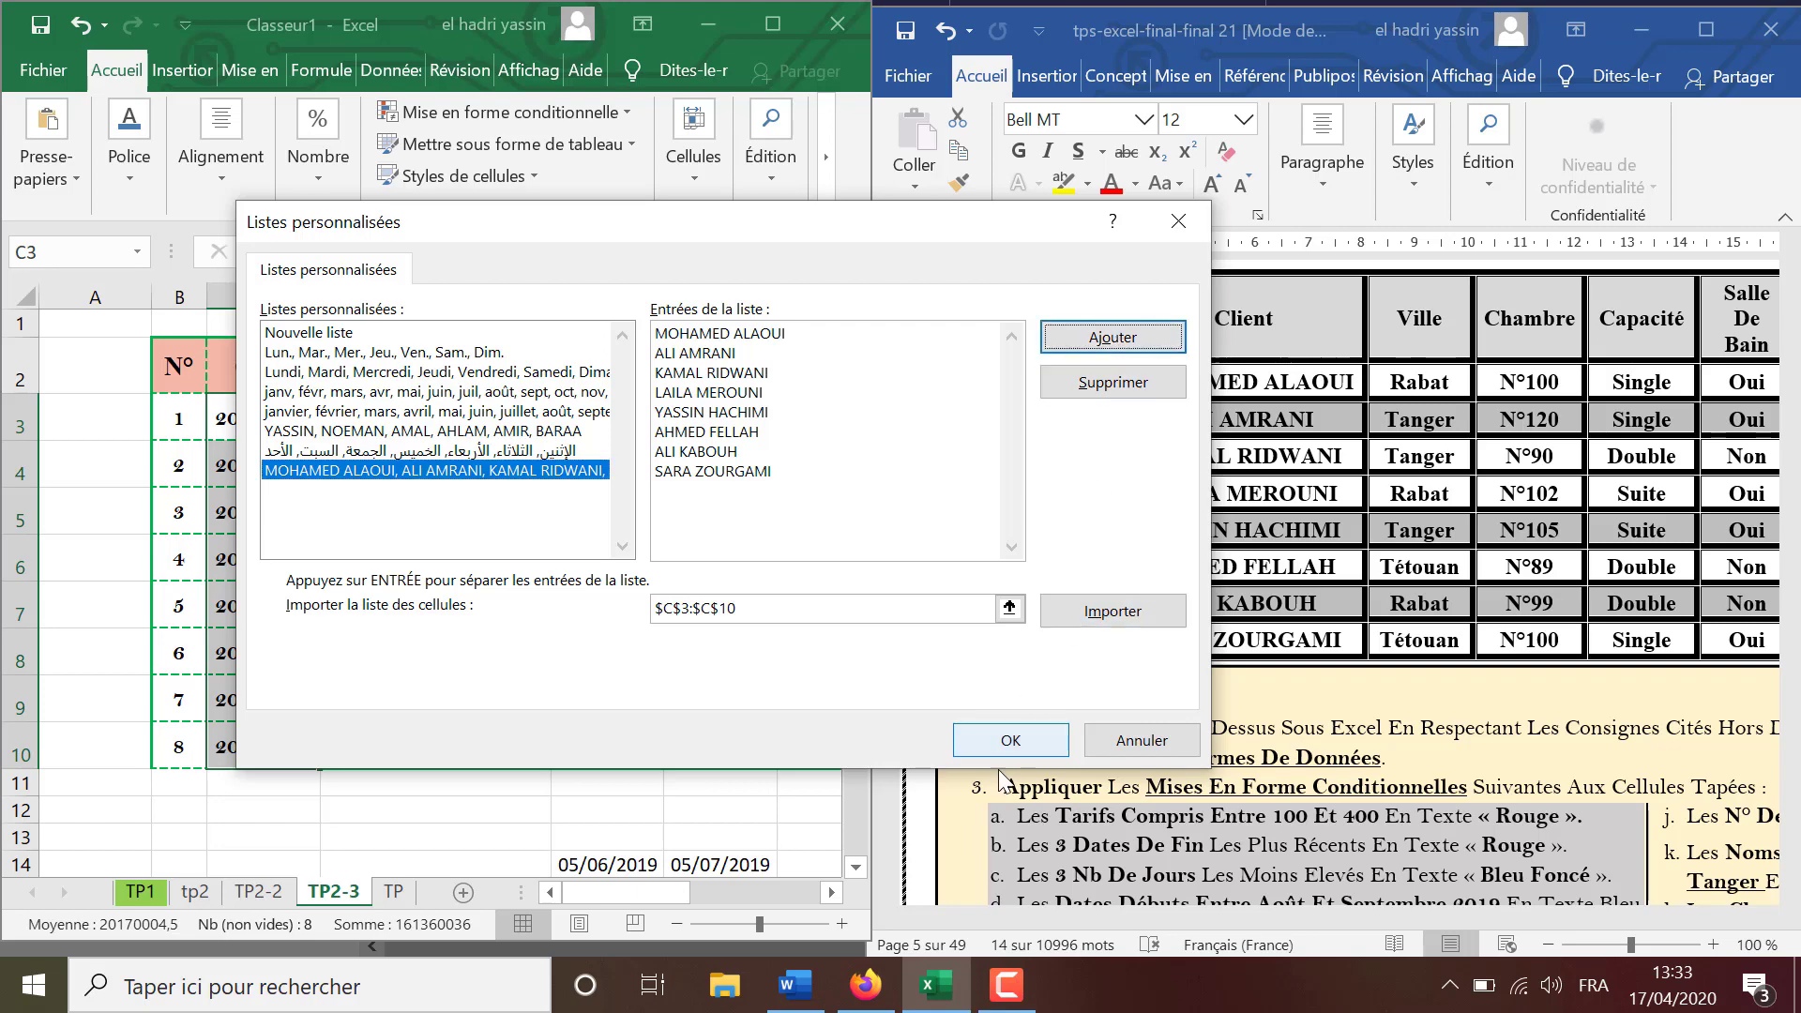
{"action": "left_click", "coordinate": [1010, 740]}
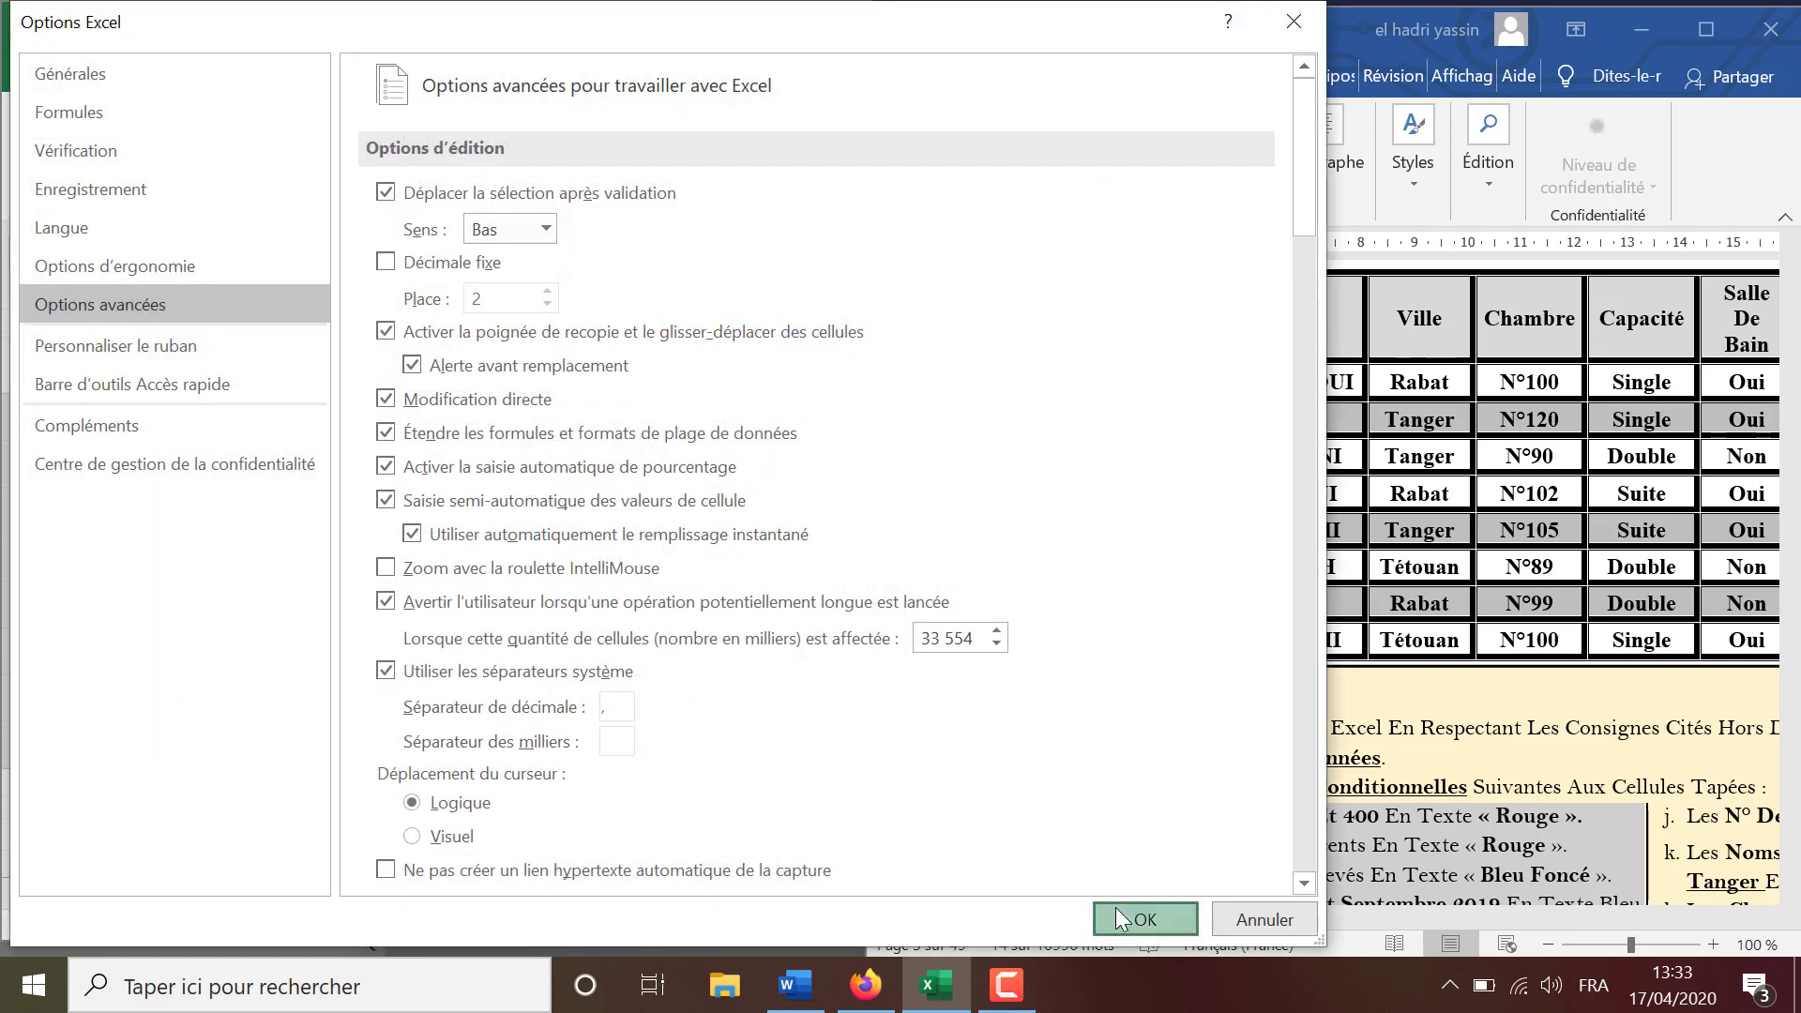
{"action": "left_click", "coordinate": [1116, 908]}
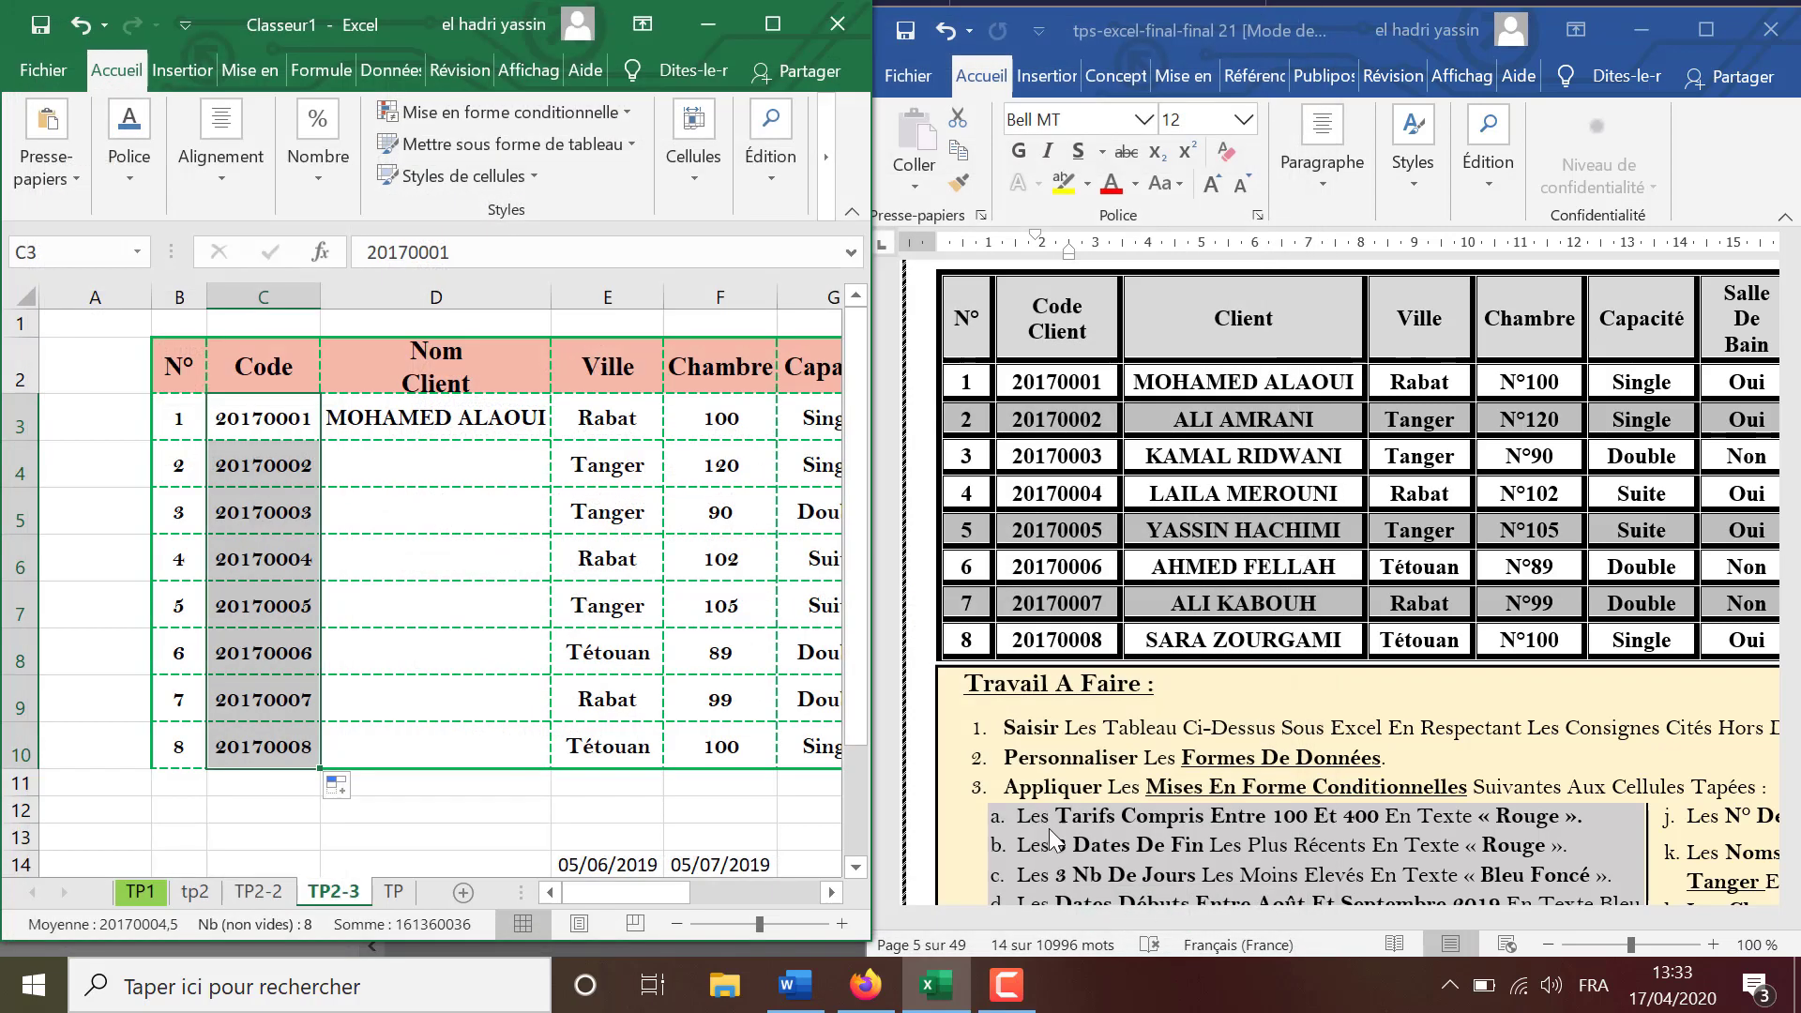
Fill the Nom Client column from D3 down to D10 with the custom list of client names.
{"action": "left_click", "coordinate": [526, 417]}
{"action": "left_click_drag", "start_coordinate": [556, 443], "coordinate": [530, 738]}
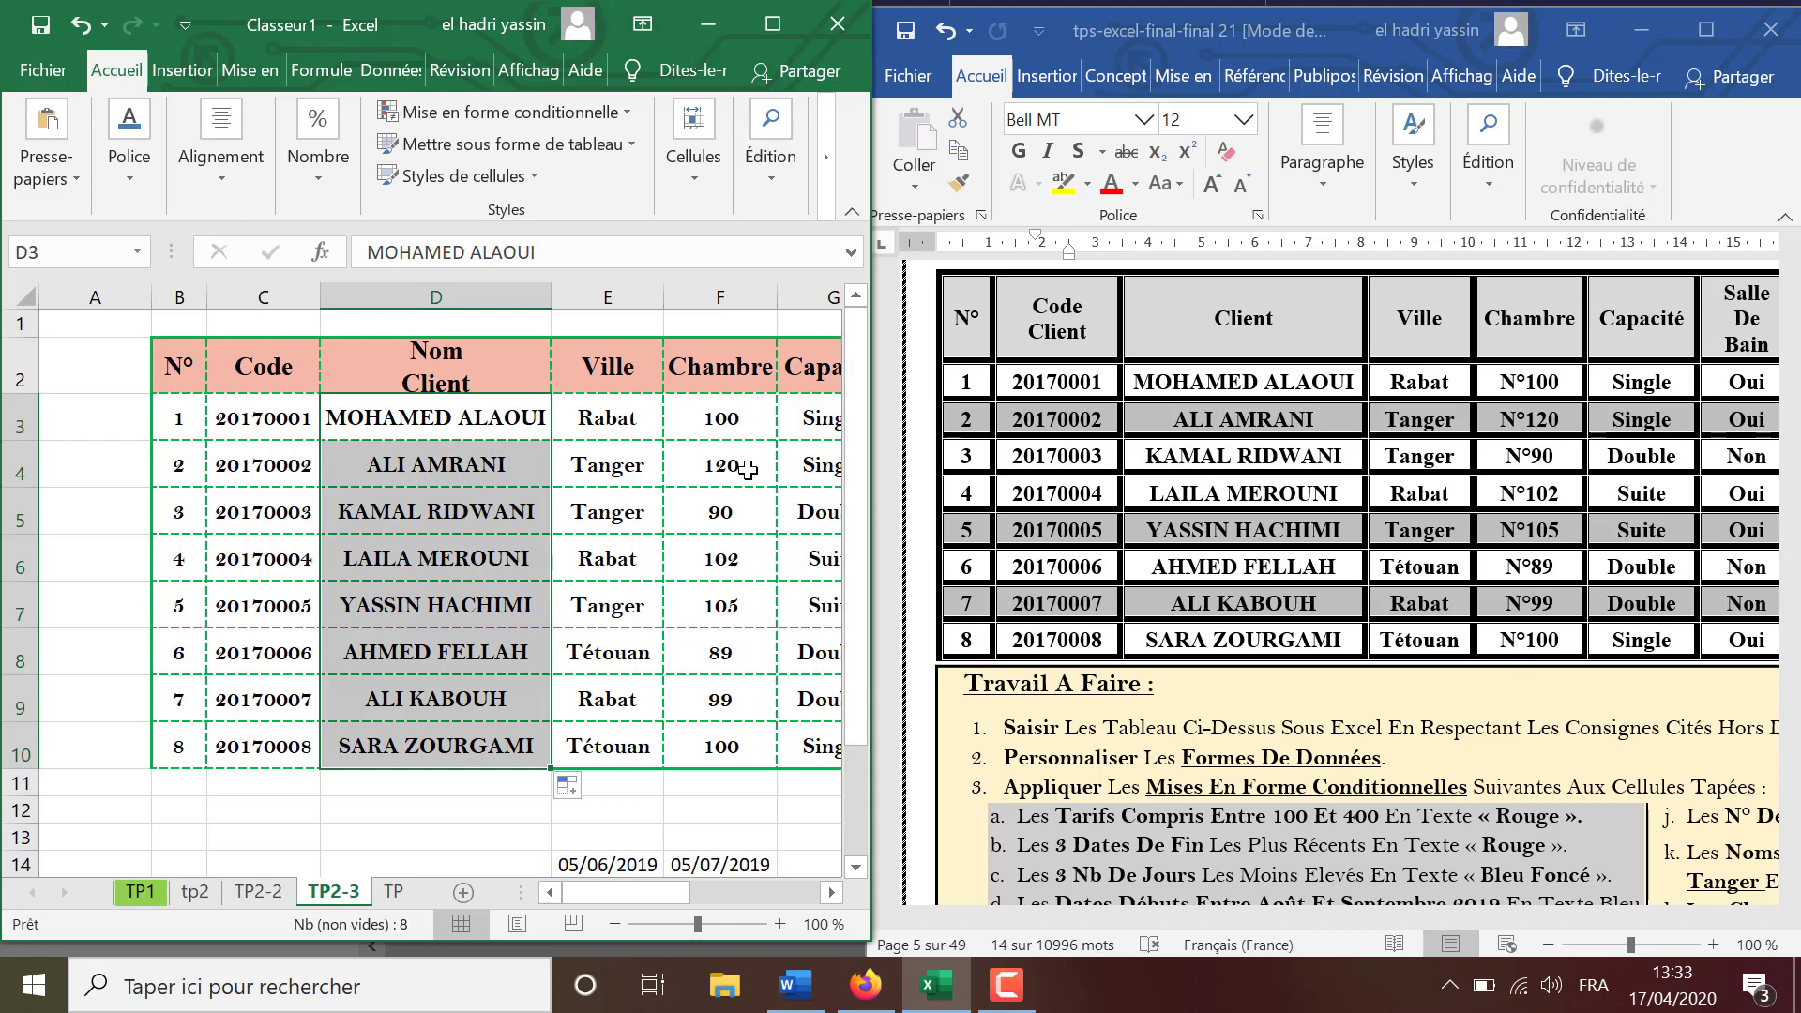
{"action": "left_click_drag", "start_coordinate": [744, 417], "coordinate": [747, 734]}
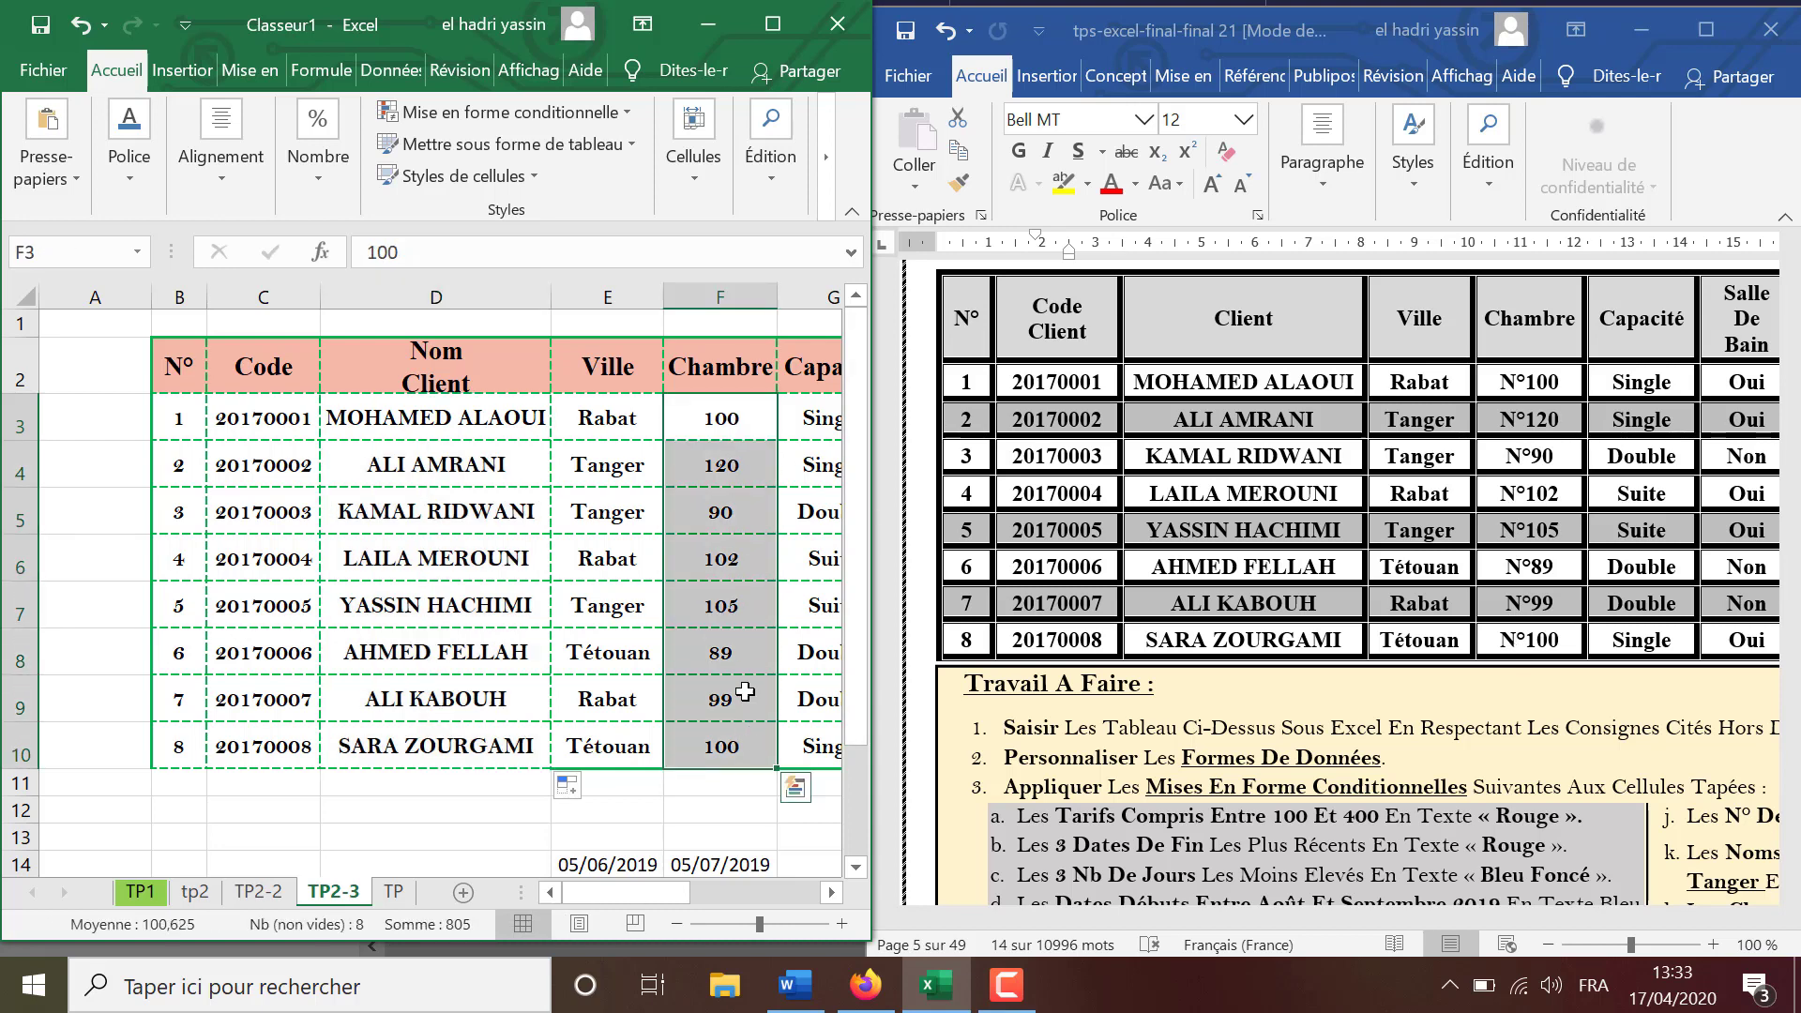
{"action": "left_click", "coordinate": [1006, 984]}
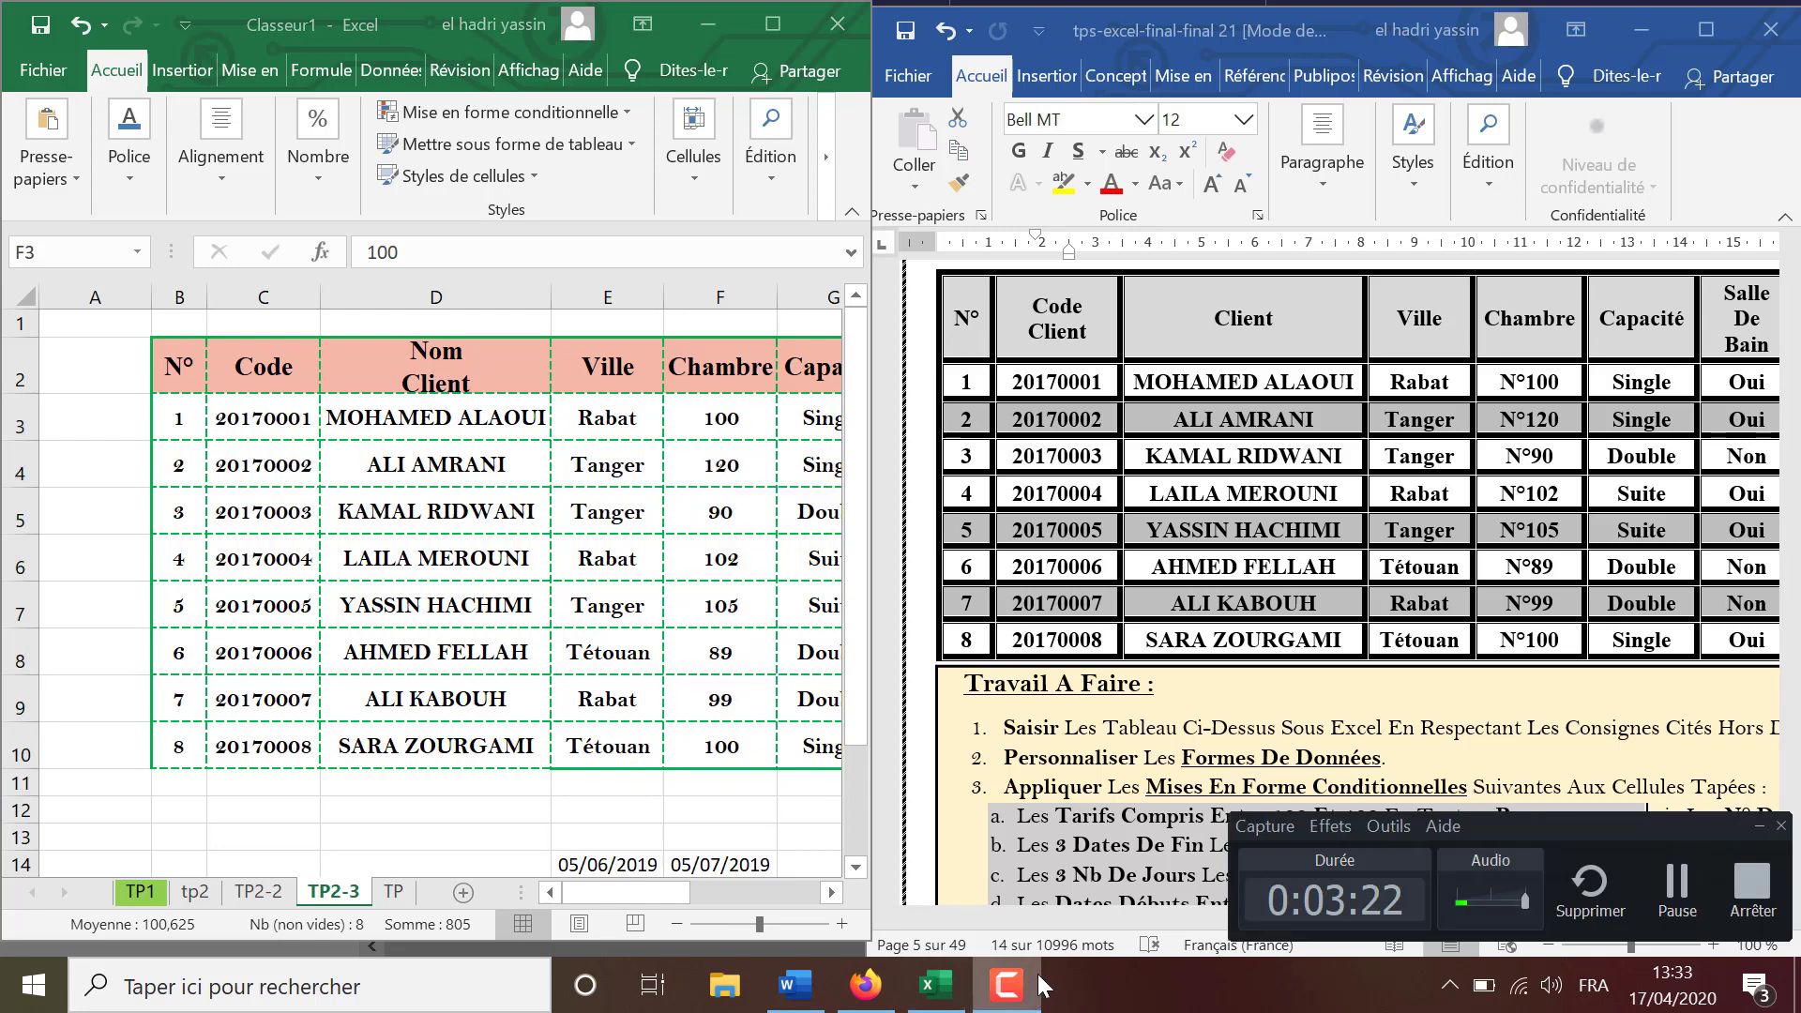
{"action": "left_click", "coordinate": [317, 182]}
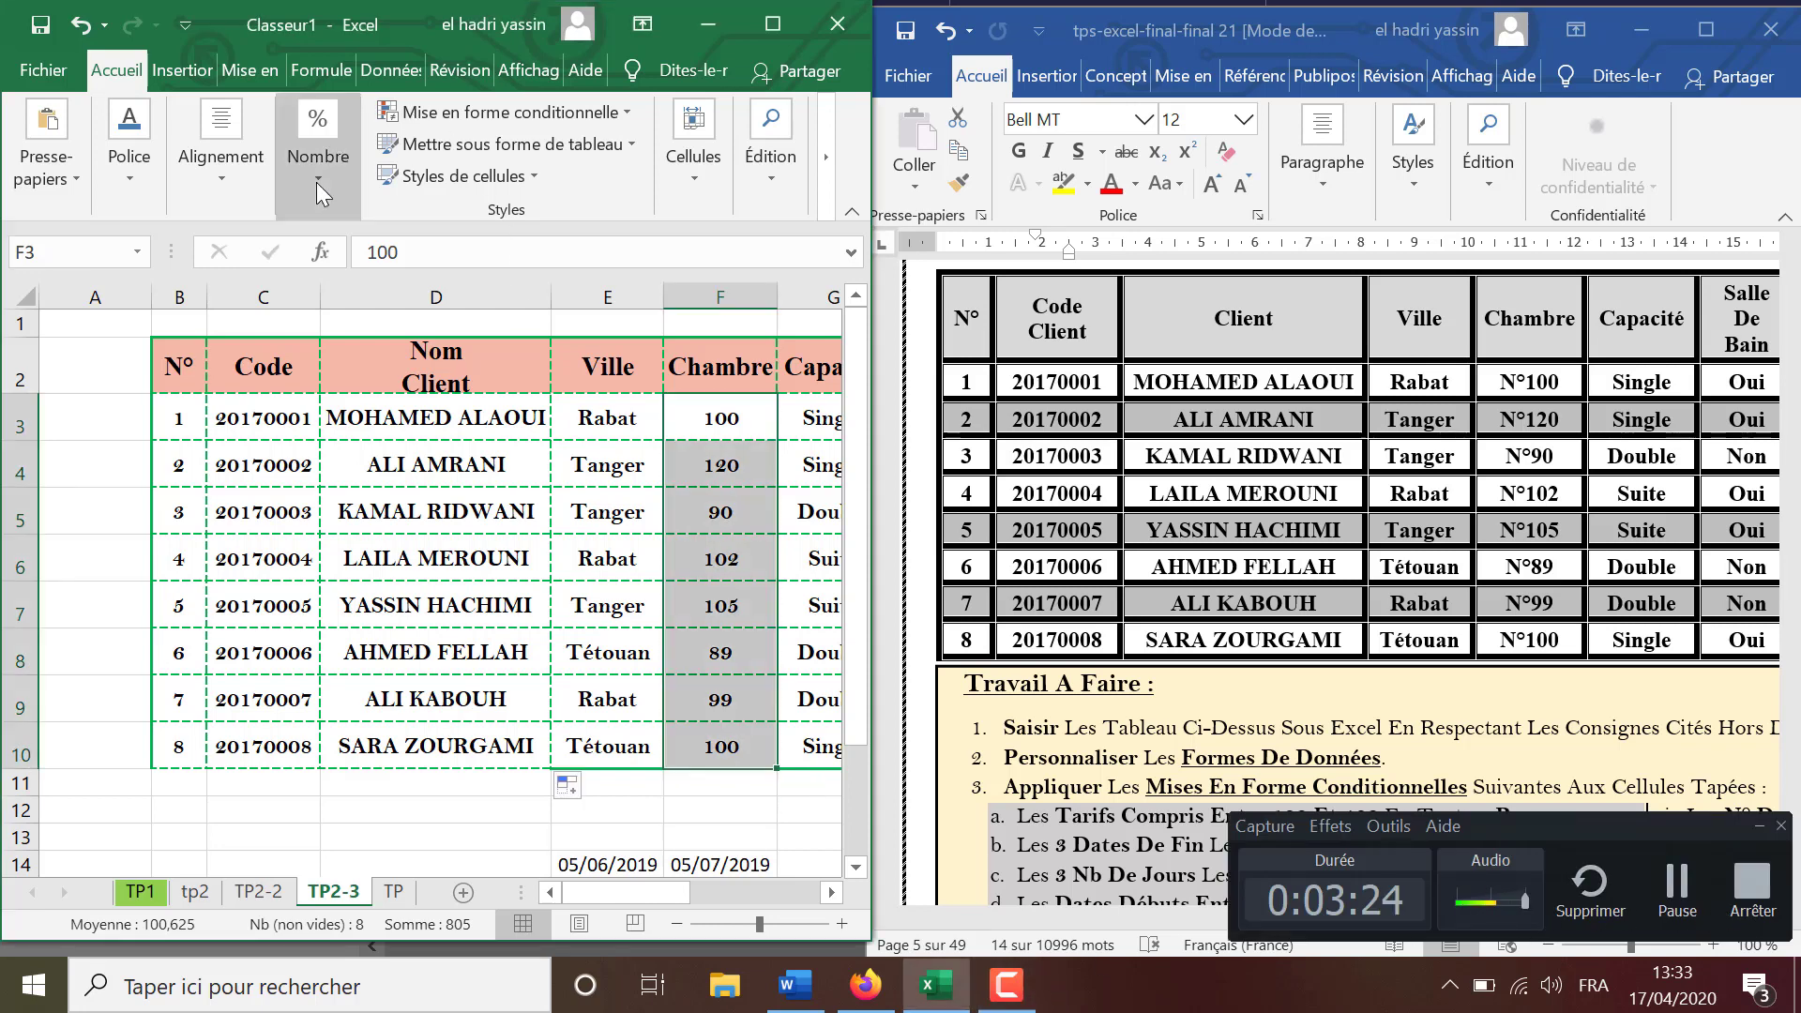
{"action": "left_click", "coordinate": [1689, 896]}
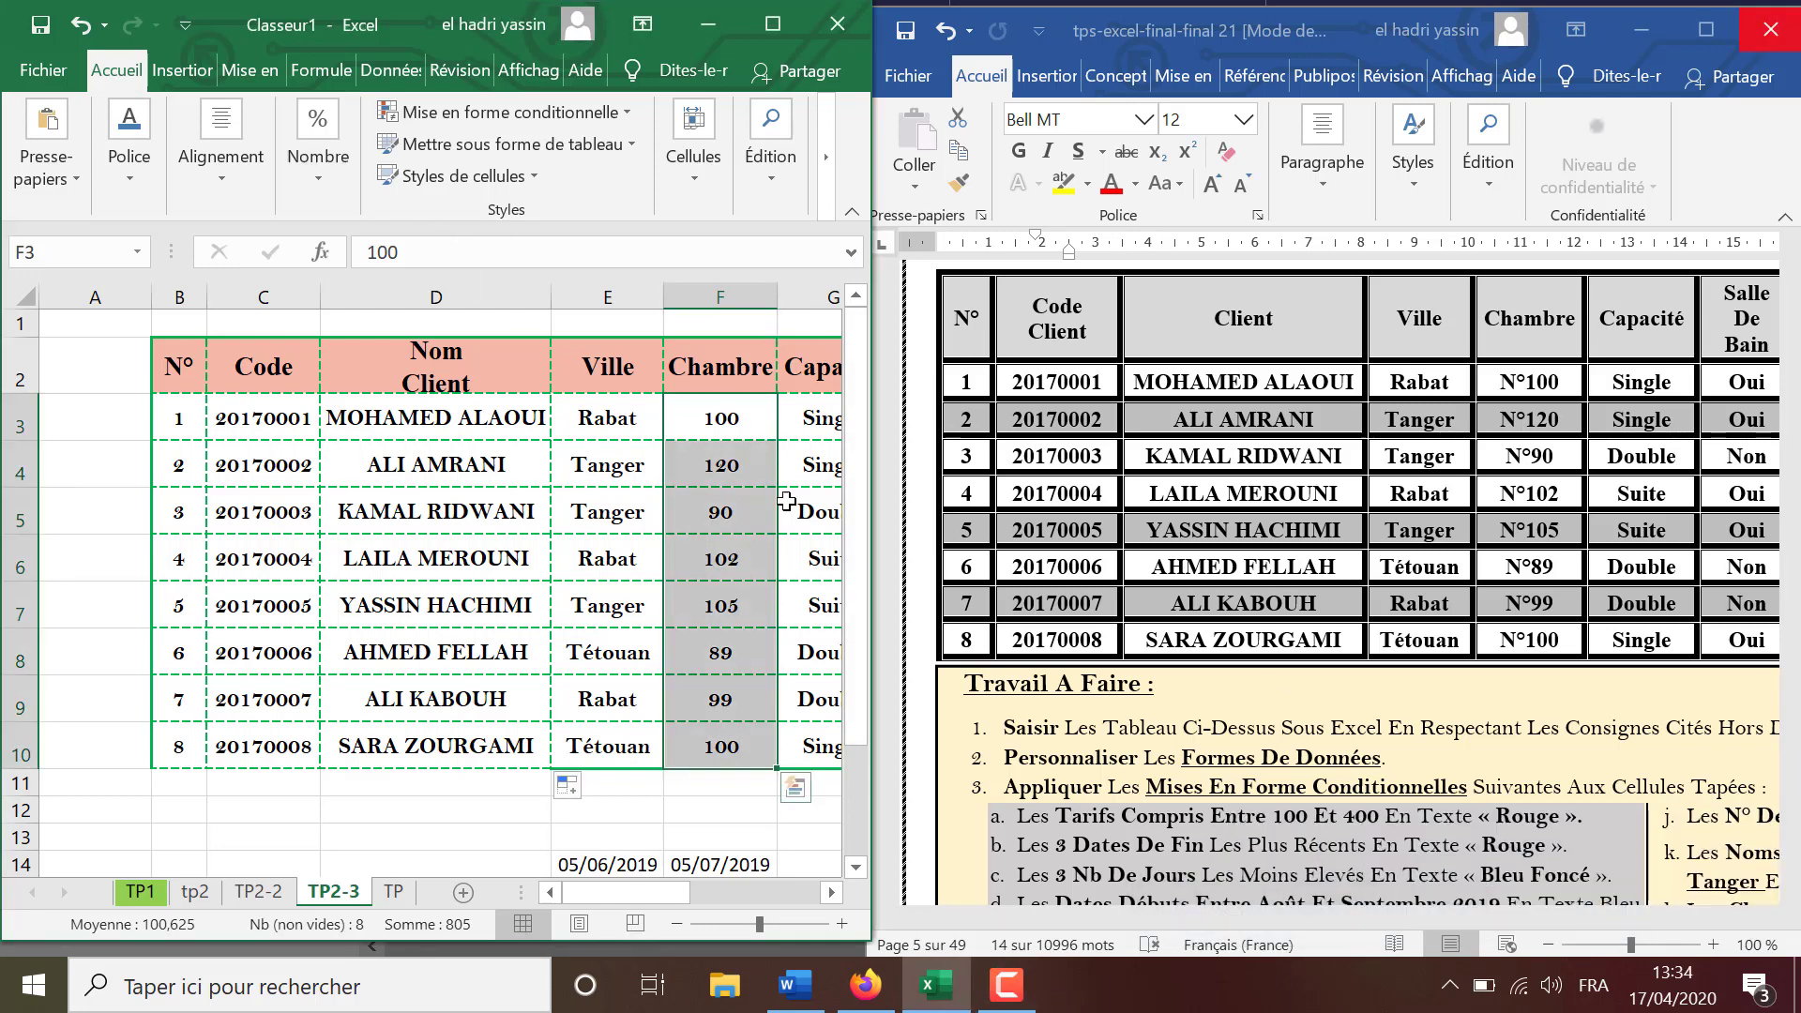
Apply the custom number format "N°"0 to the Chambre values in F3:F10.
{"action": "left_click_drag", "start_coordinate": [735, 417], "coordinate": [729, 743]}
{"action": "left_click", "coordinate": [329, 194]}
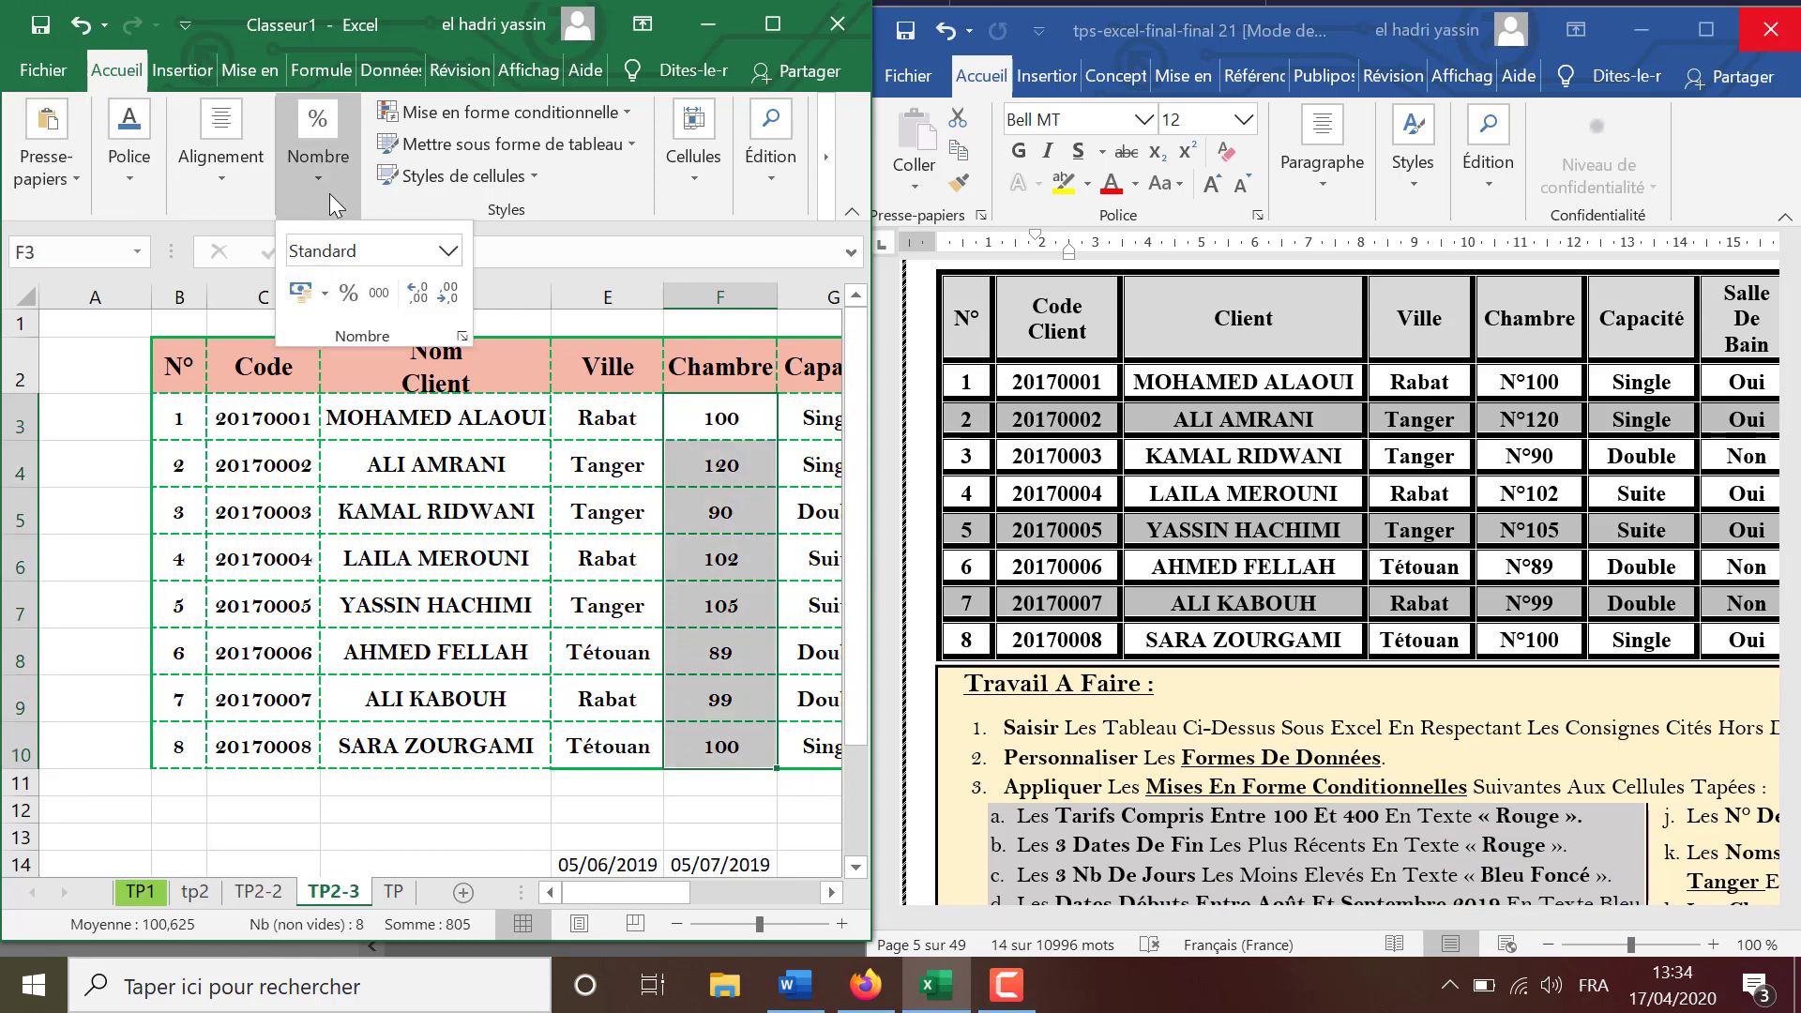
{"action": "left_click", "coordinate": [459, 335]}
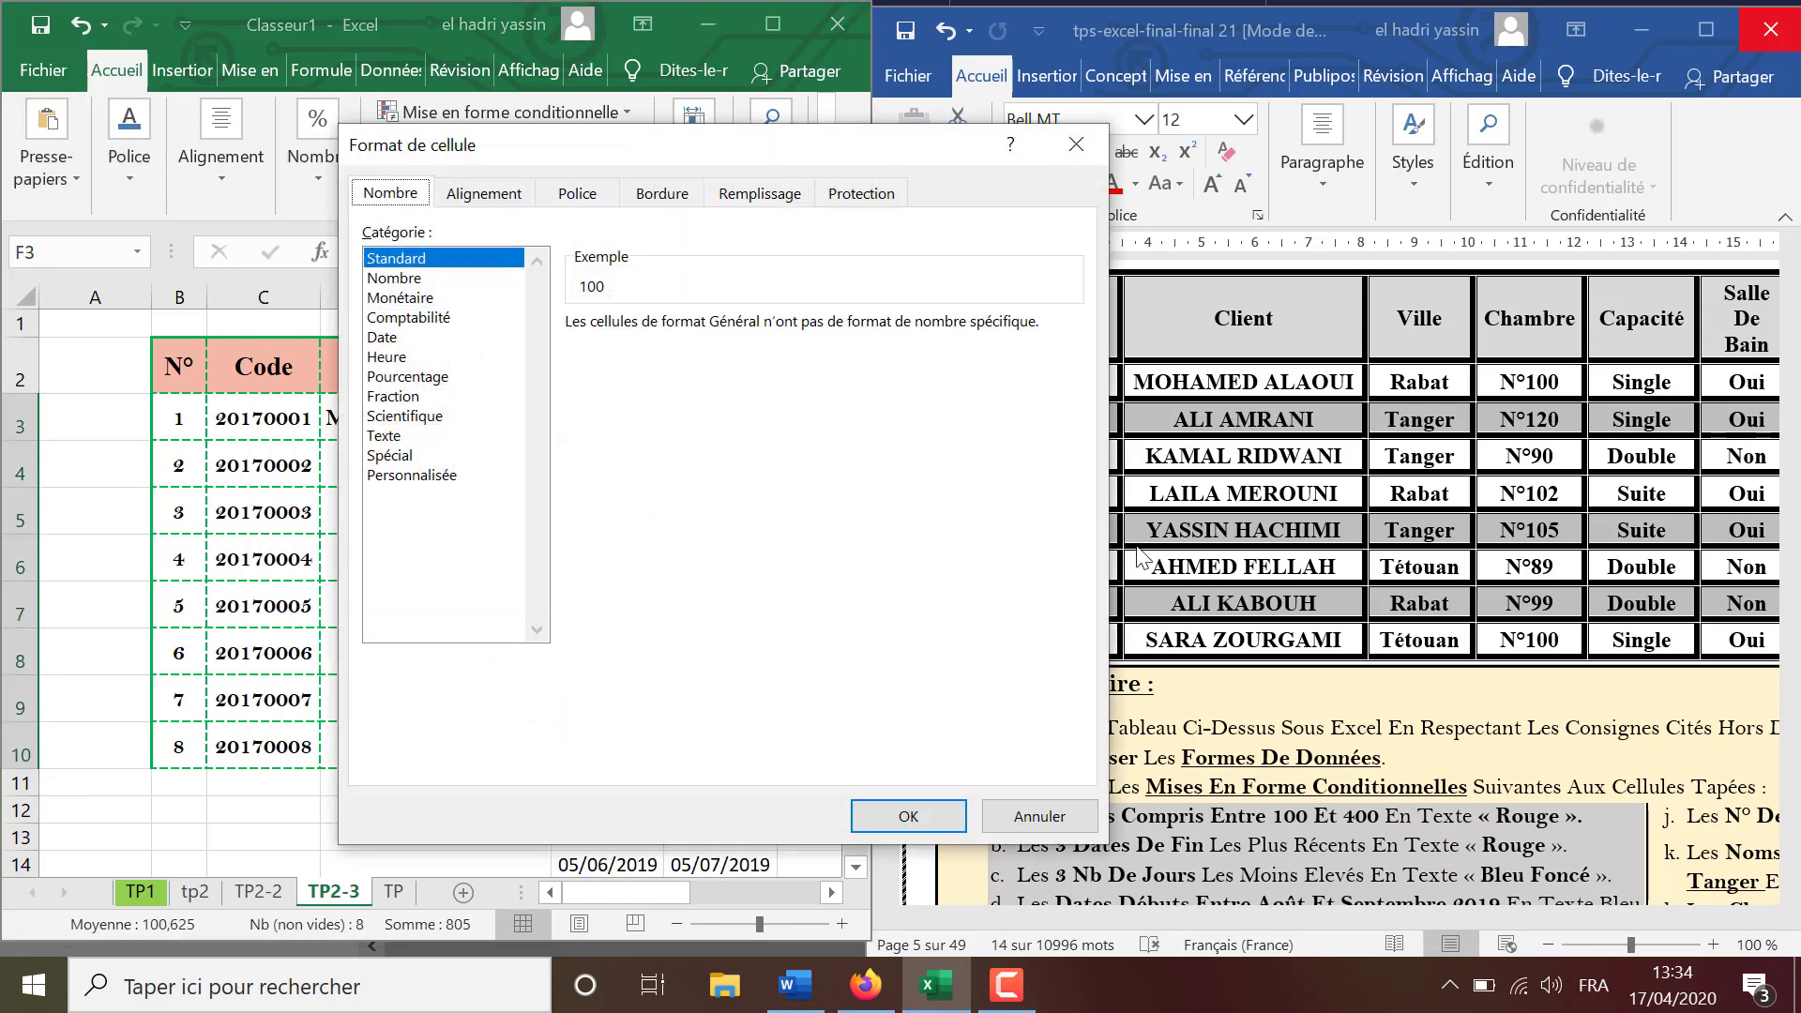
{"action": "left_click", "coordinate": [456, 478]}
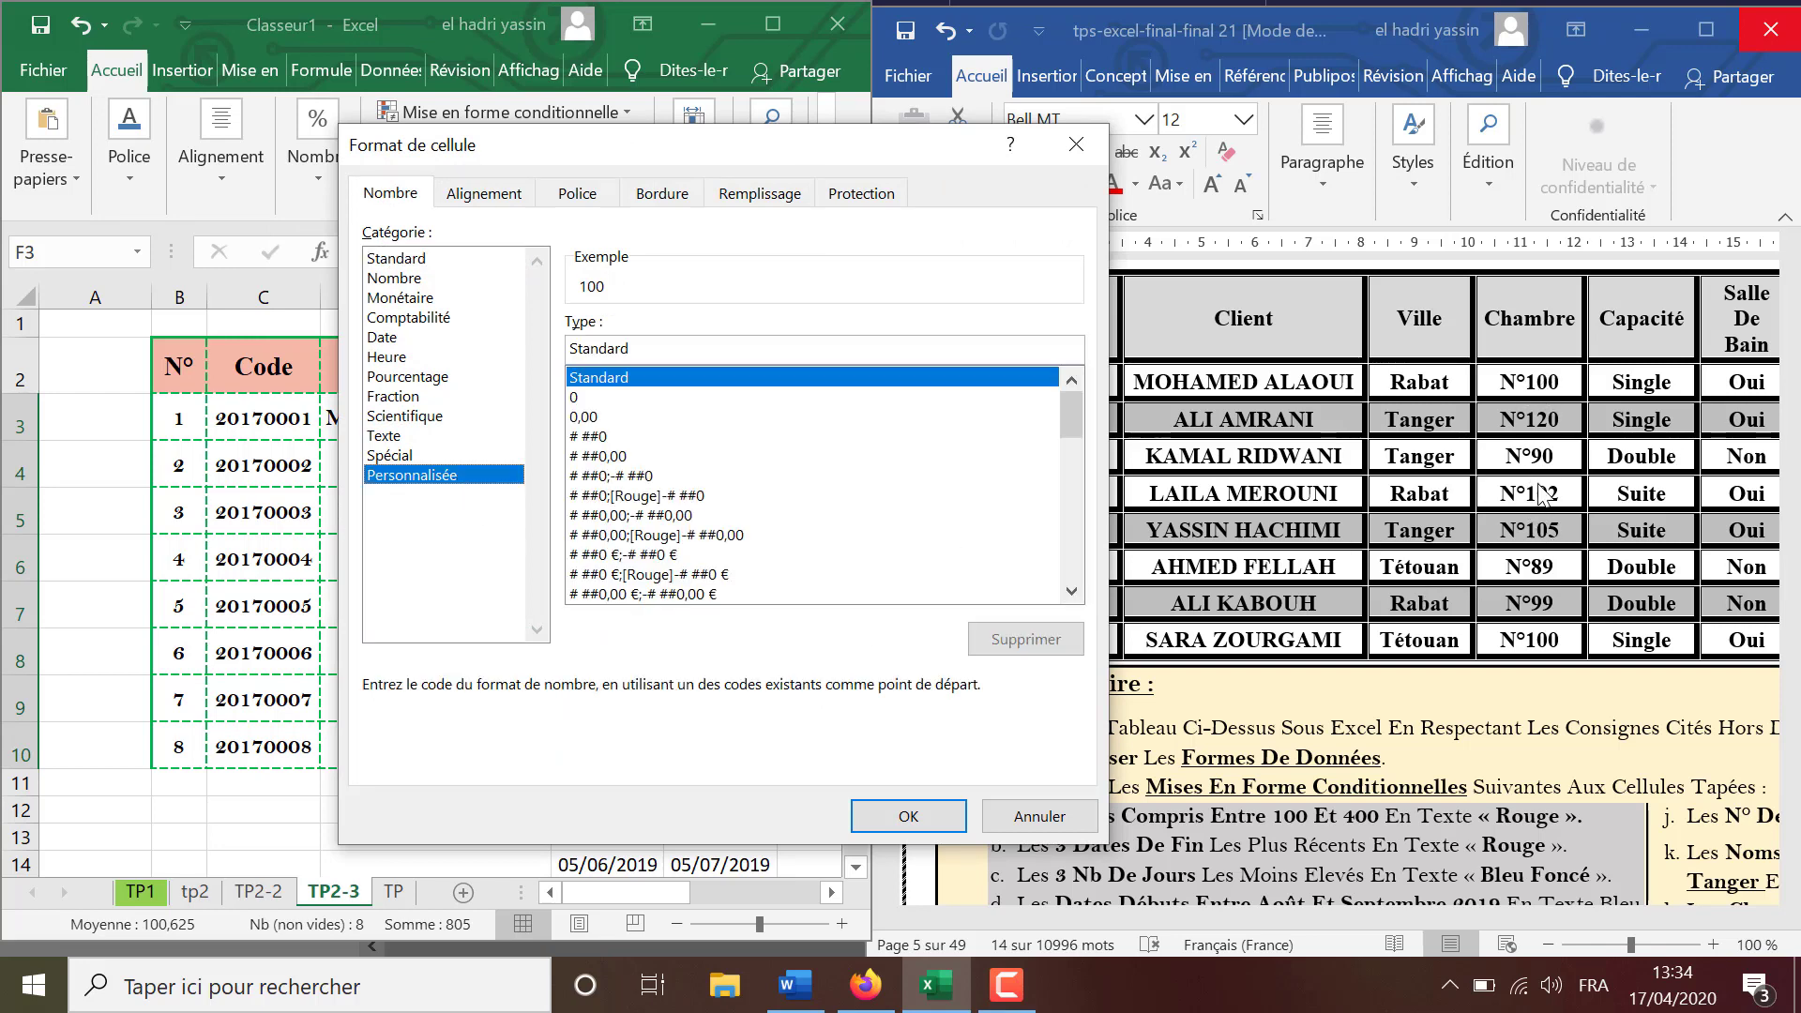
{"action": "left_click", "coordinate": [582, 398]}
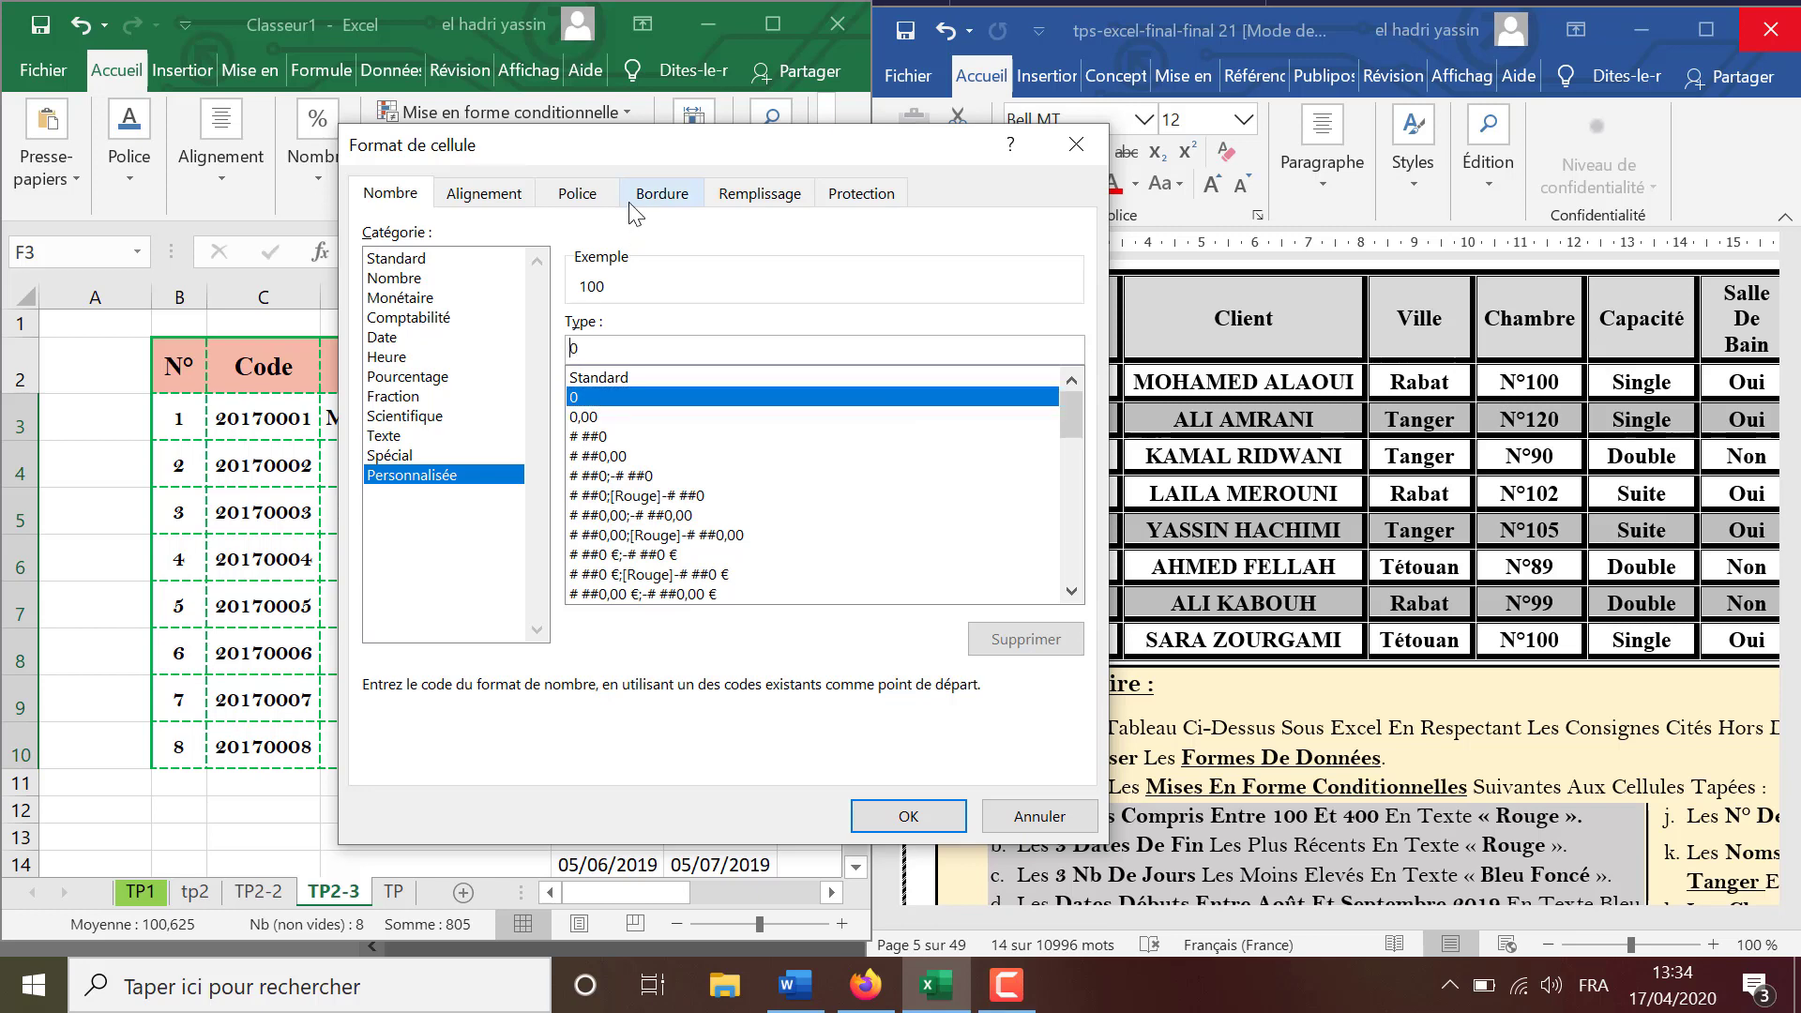
{"action": "type", "text": "\"N°"}
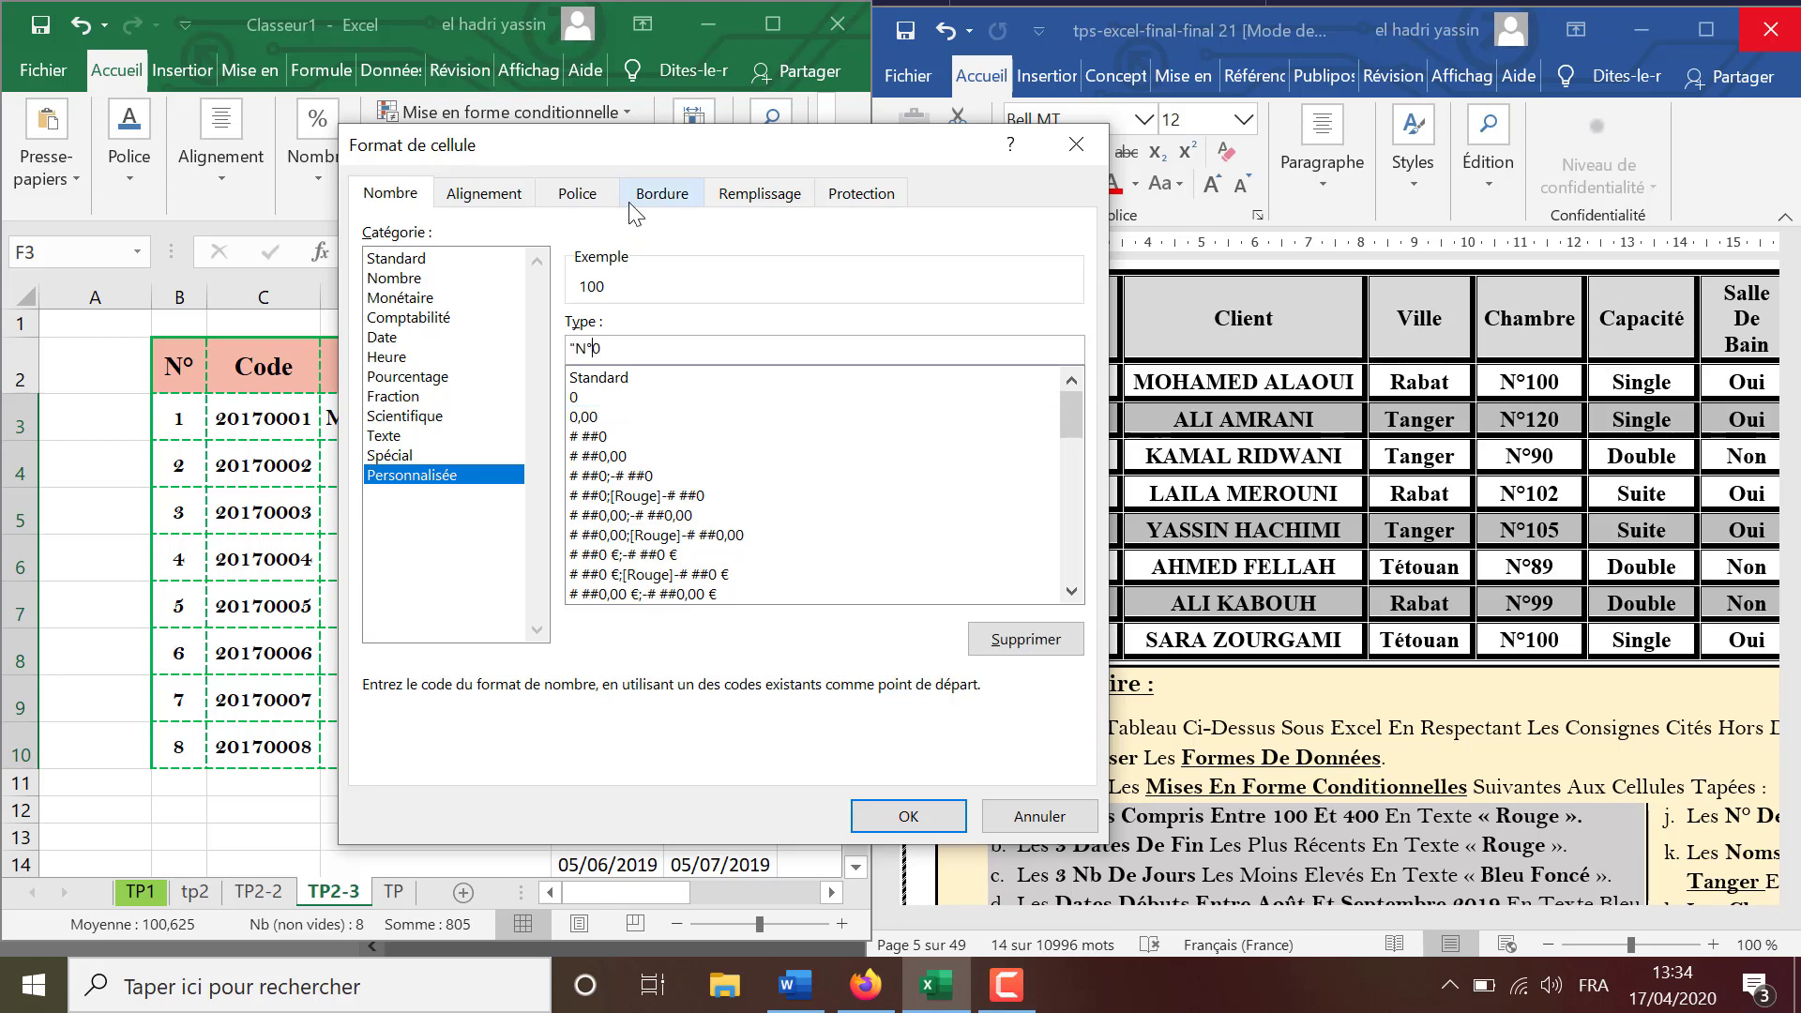
{"action": "type", "text": "\""}
{"action": "left_click", "coordinate": [906, 816]}
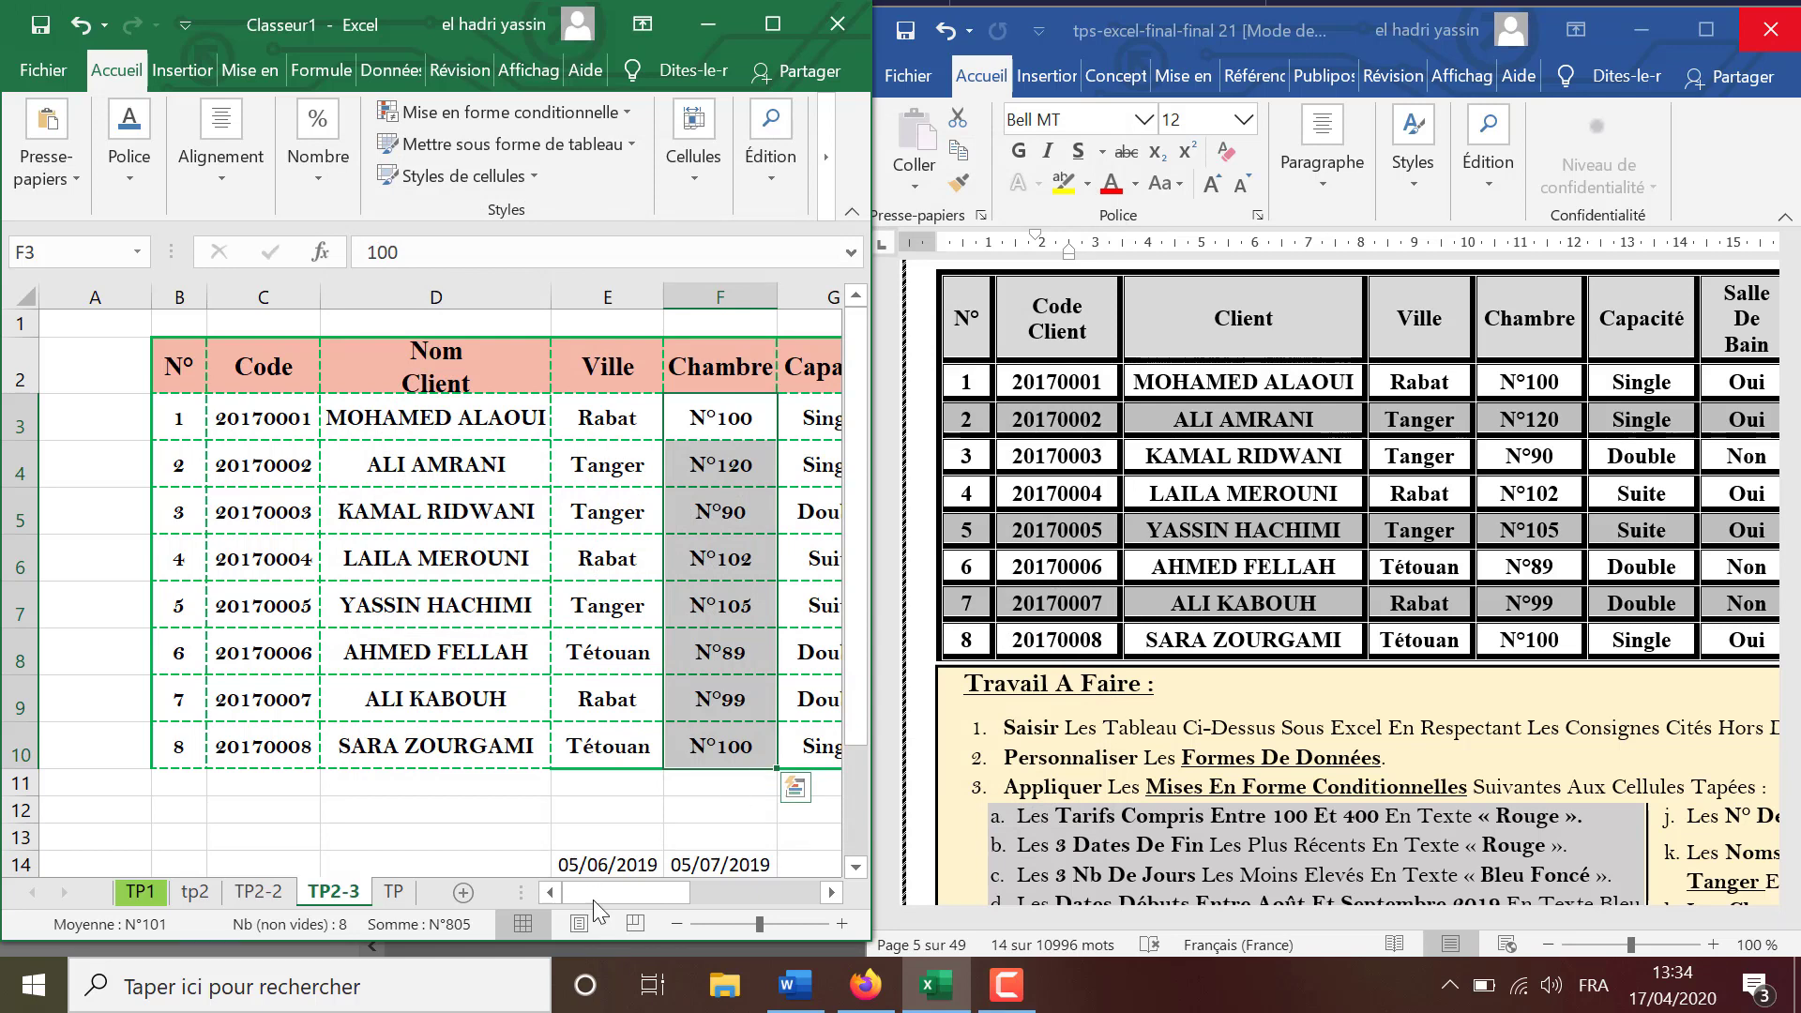
Add "Par jour" on a second line of the Tarif header in I2, matching the Word table, and make row 2 taller.
{"action": "left_click_drag", "start_coordinate": [593, 898], "coordinate": [702, 900]}
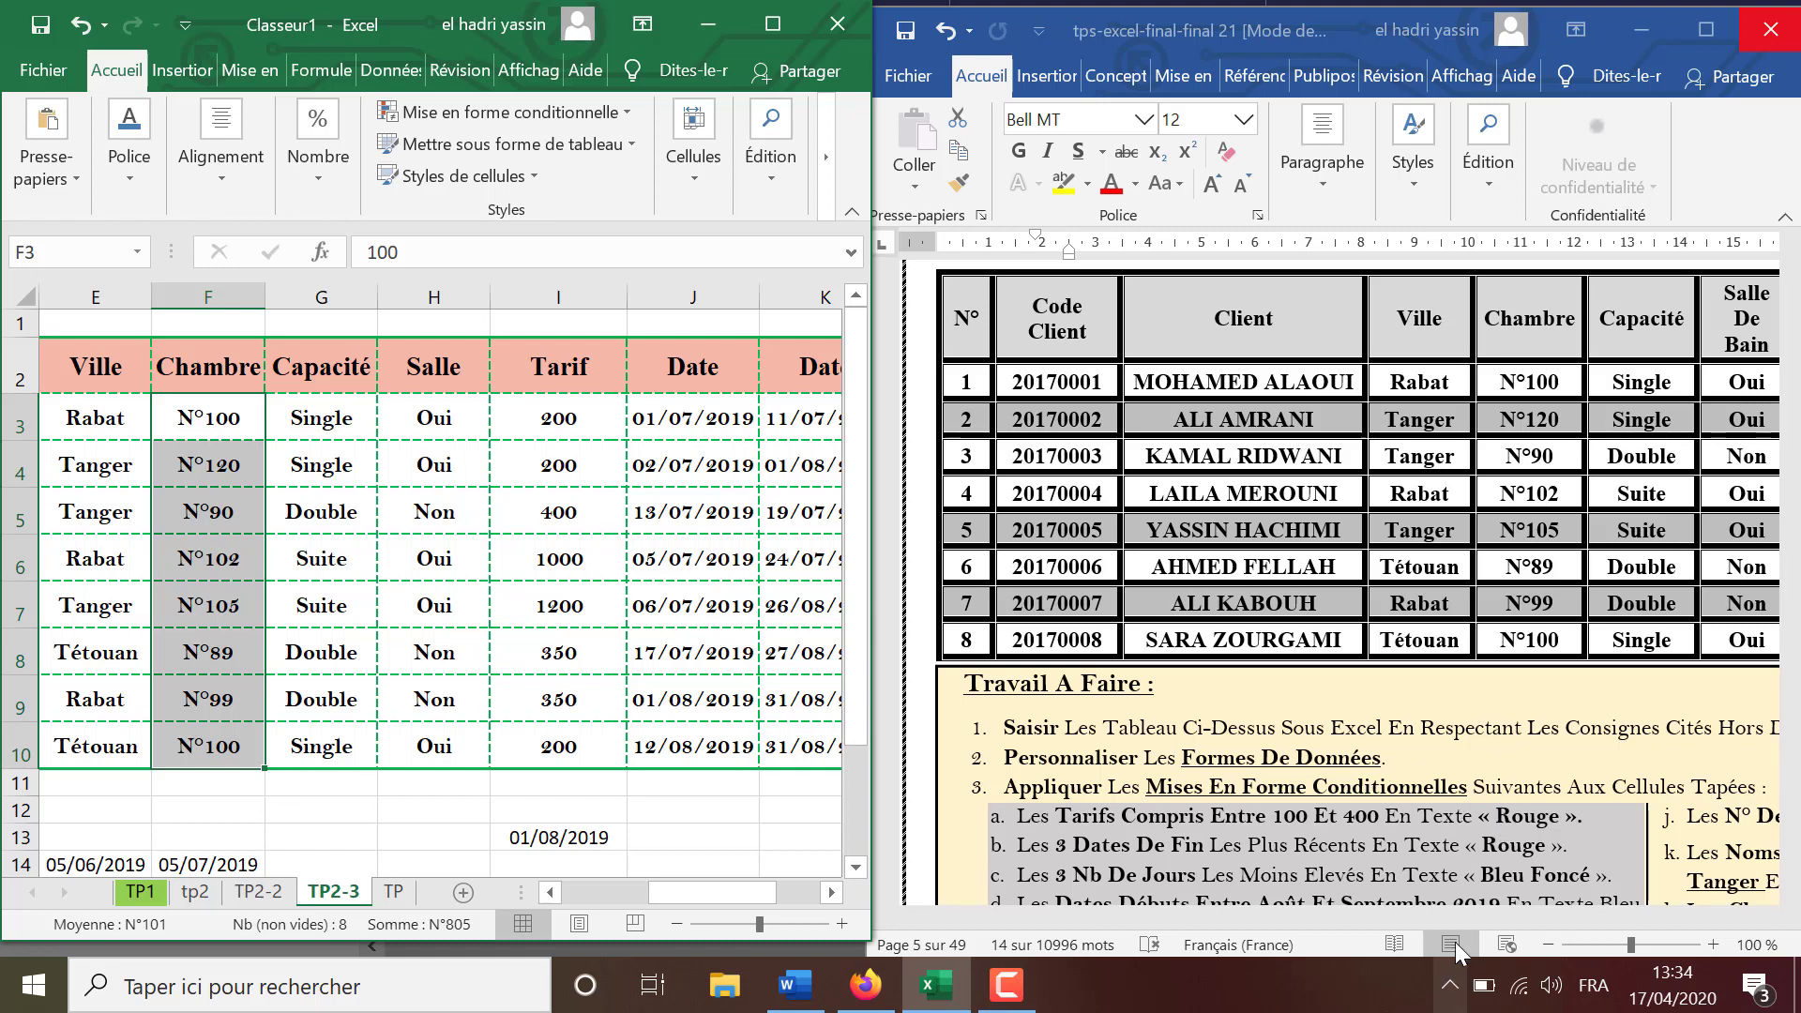
{"action": "left_click", "coordinate": [1455, 918]}
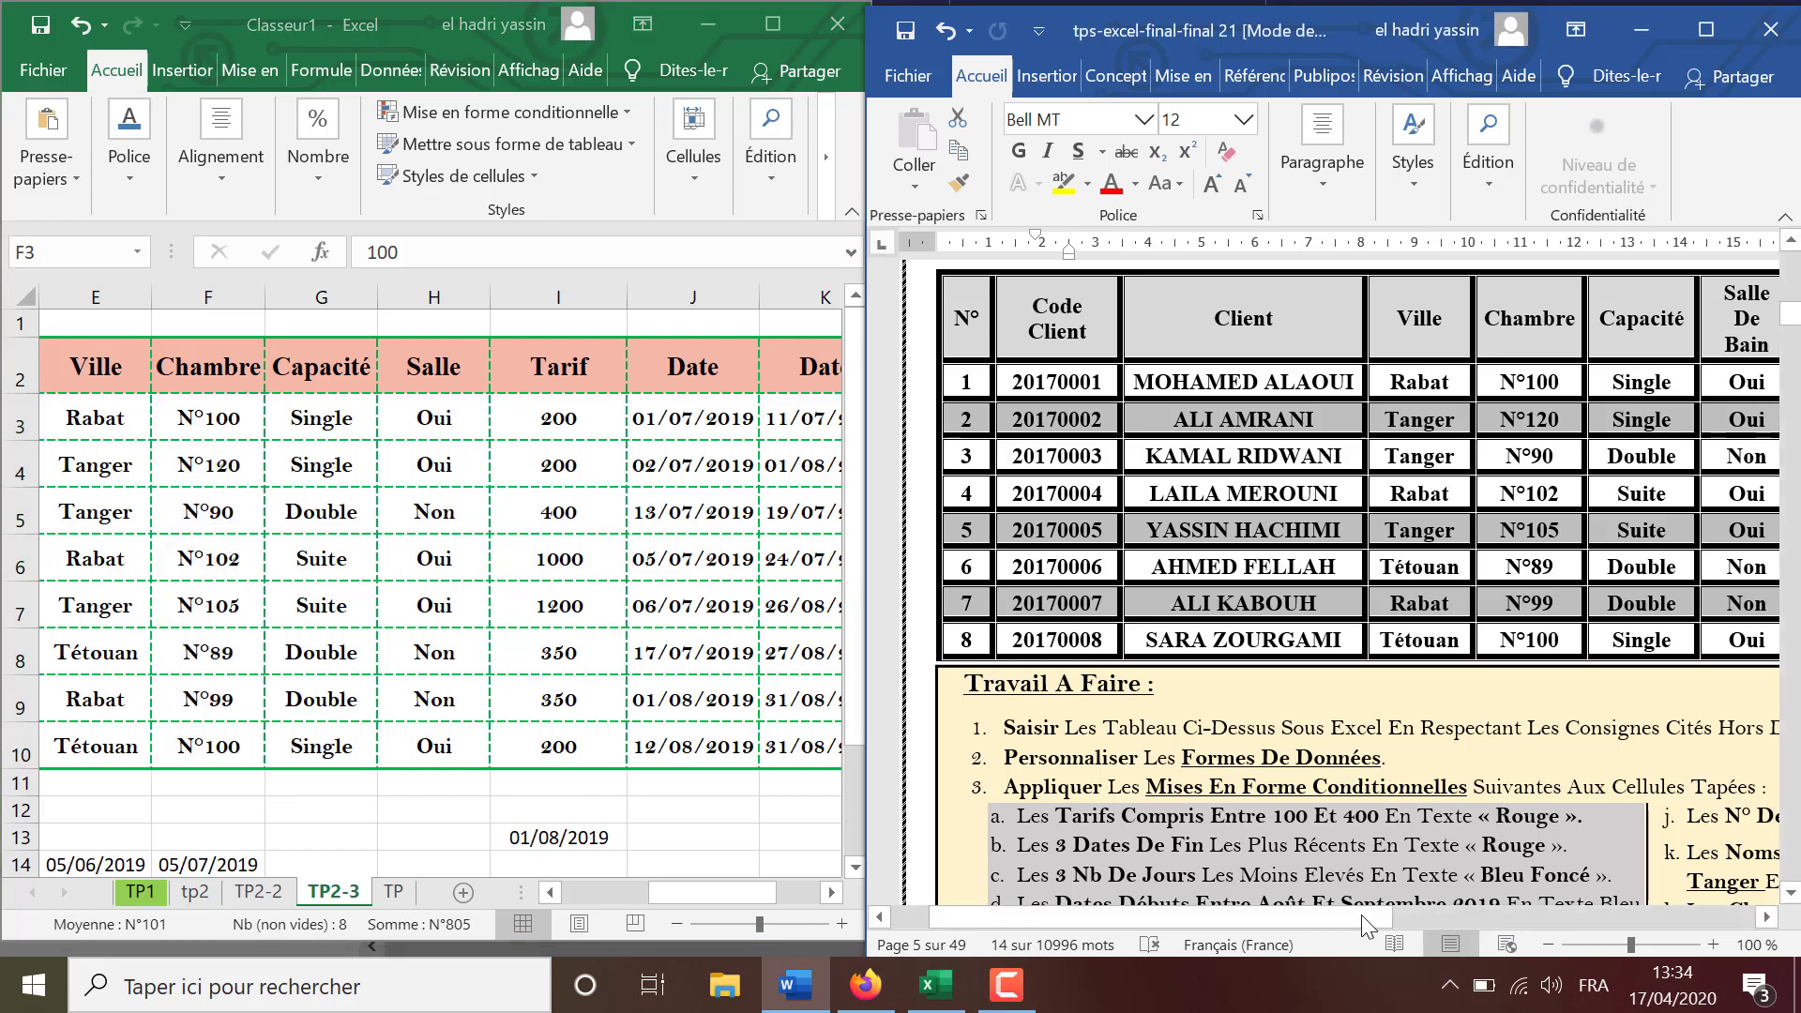
{"action": "left_click_drag", "start_coordinate": [1363, 919], "coordinate": [1636, 949]}
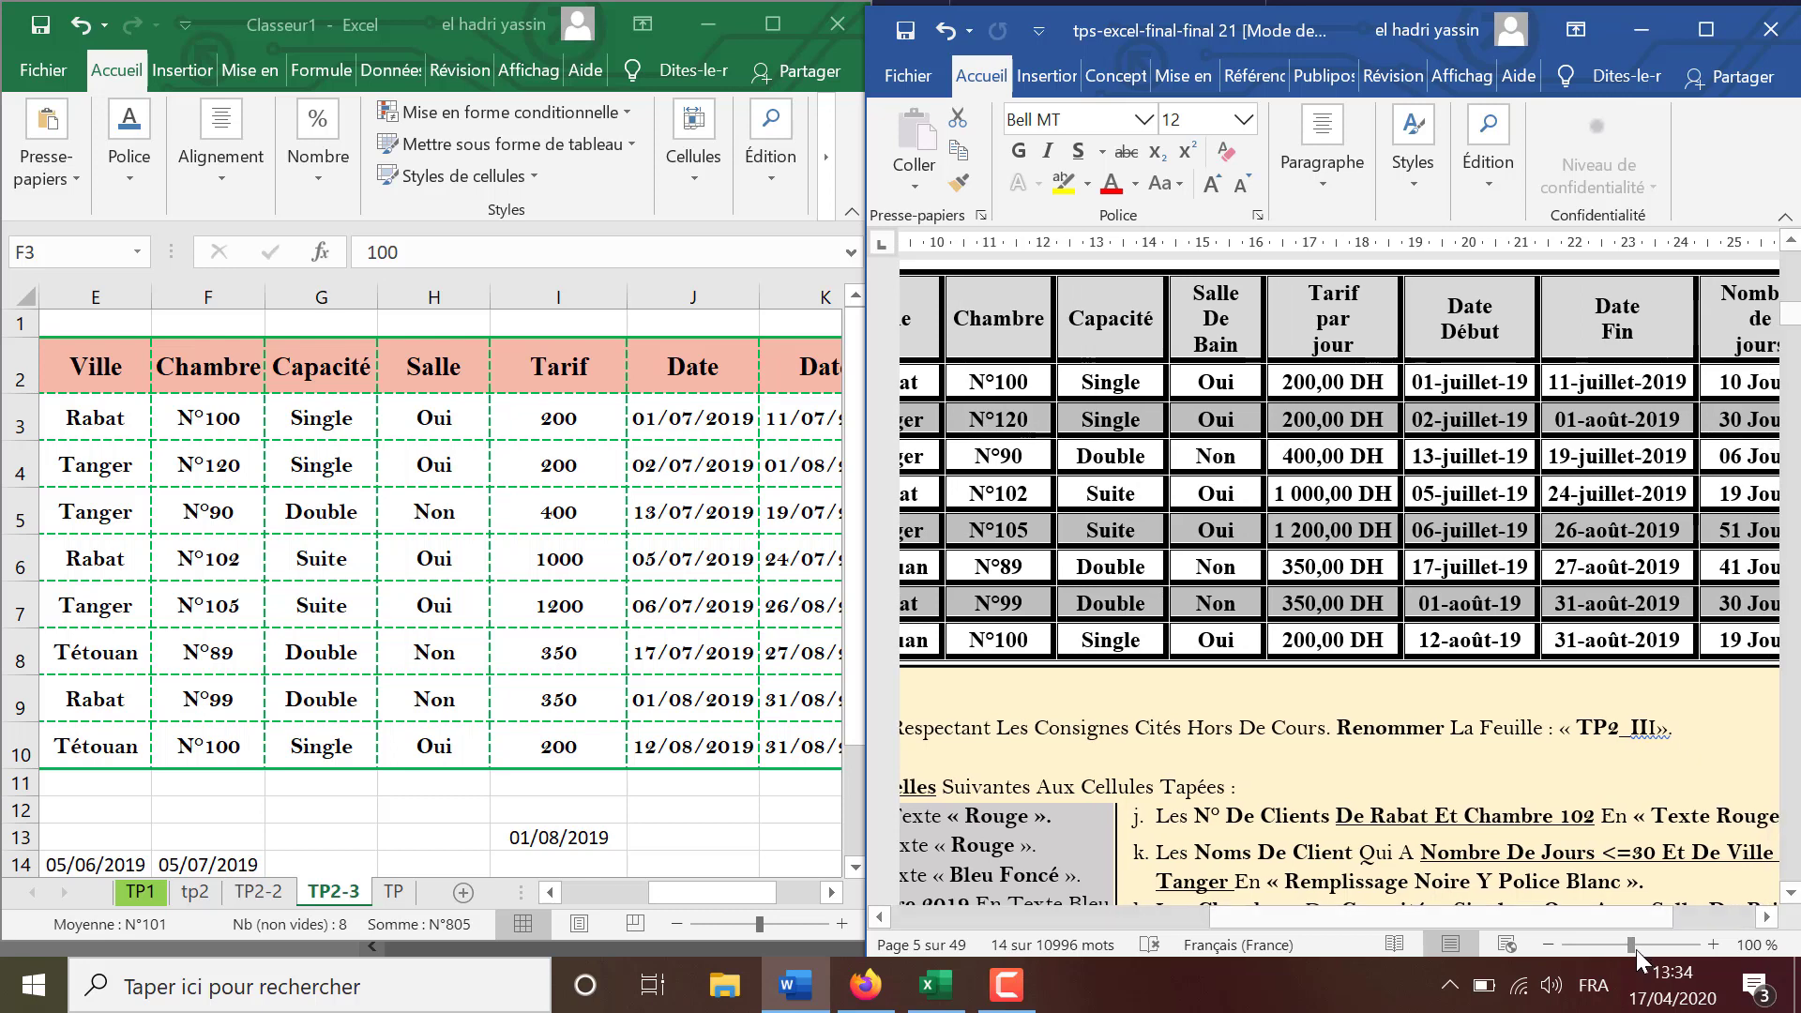
{"action": "left_click", "coordinate": [602, 366]}
{"action": "double_click", "coordinate": [602, 367]}
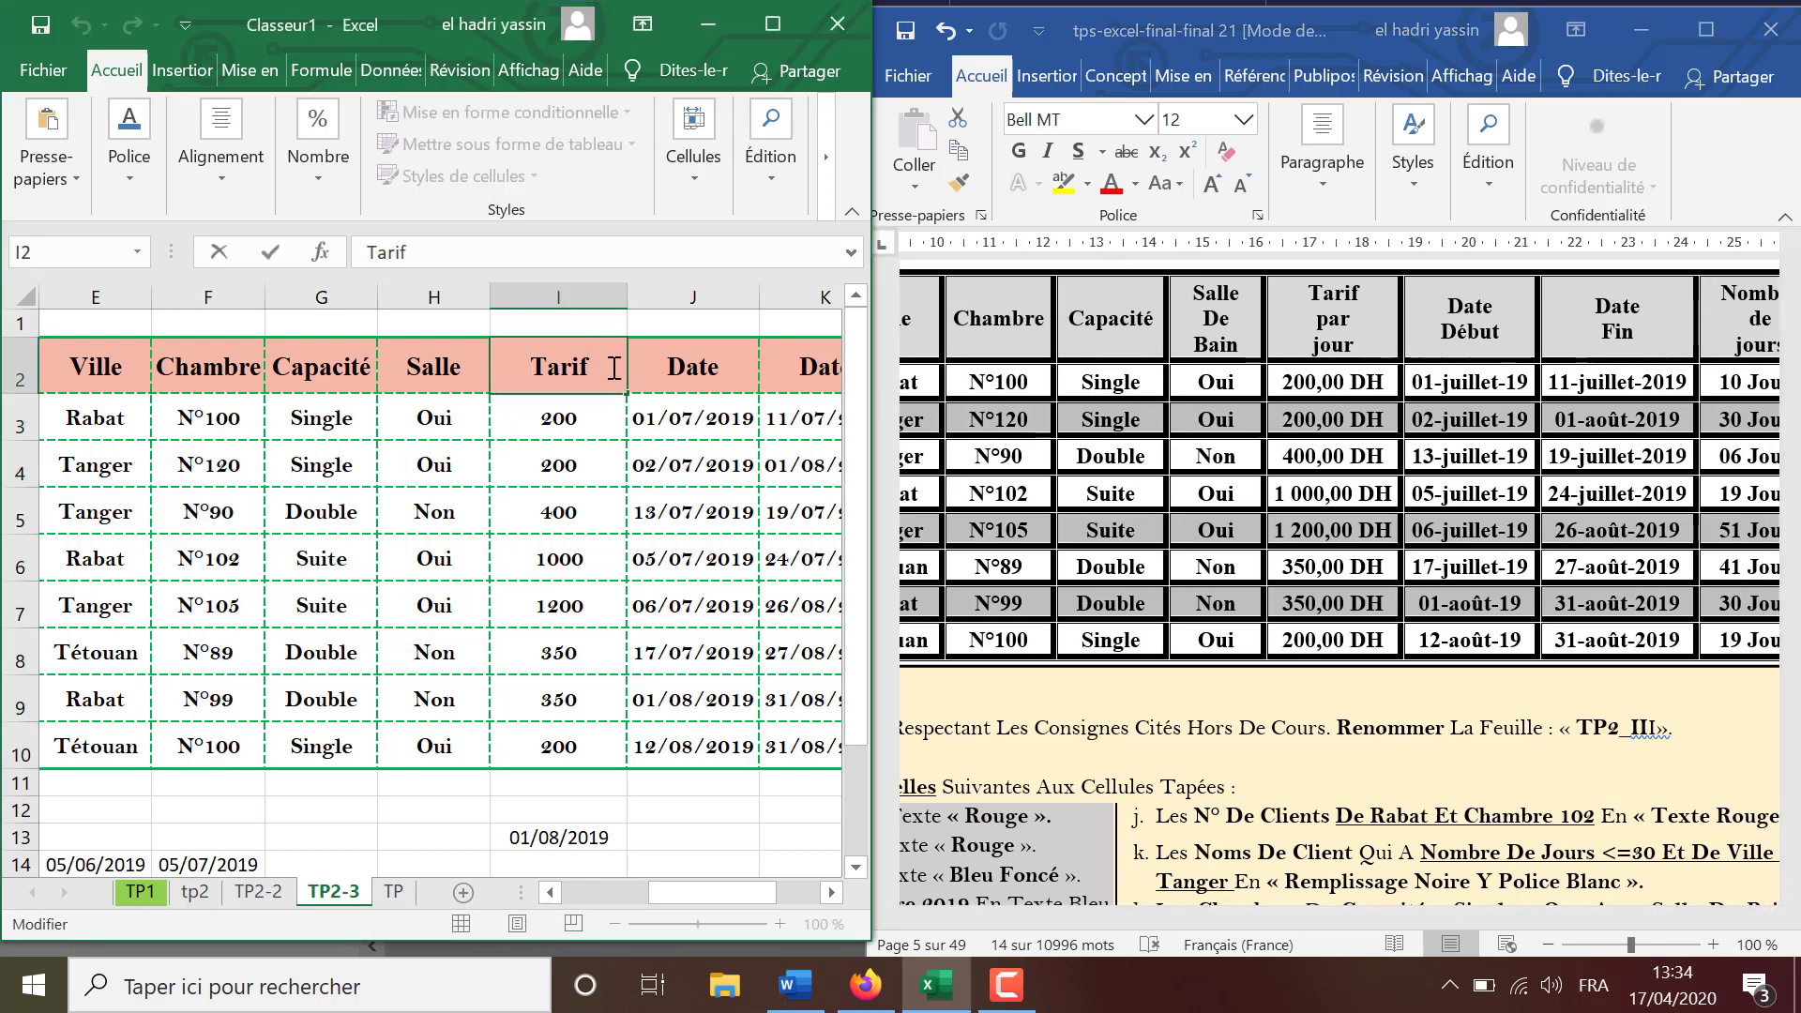
{"action": "key", "text": "alt+Return"}
{"action": "type", "text": "Pa"}
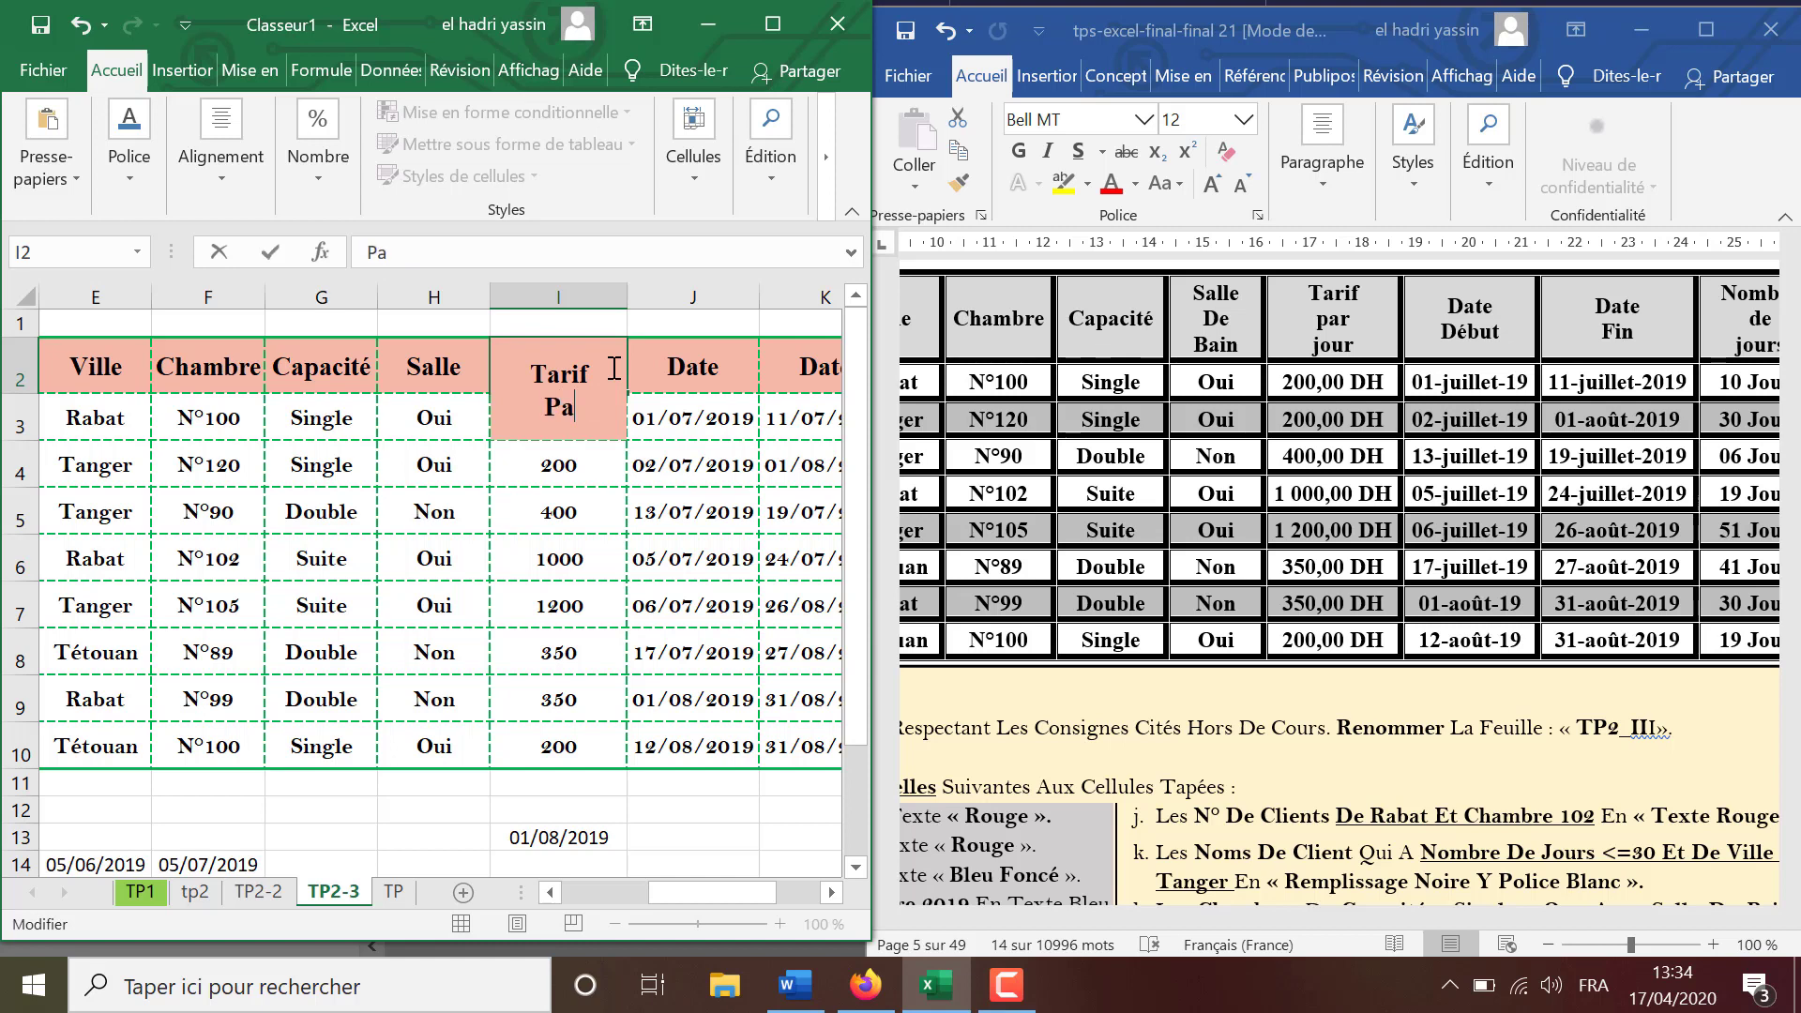
{"action": "type", "text": "r jour"}
{"action": "key", "text": "Return"}
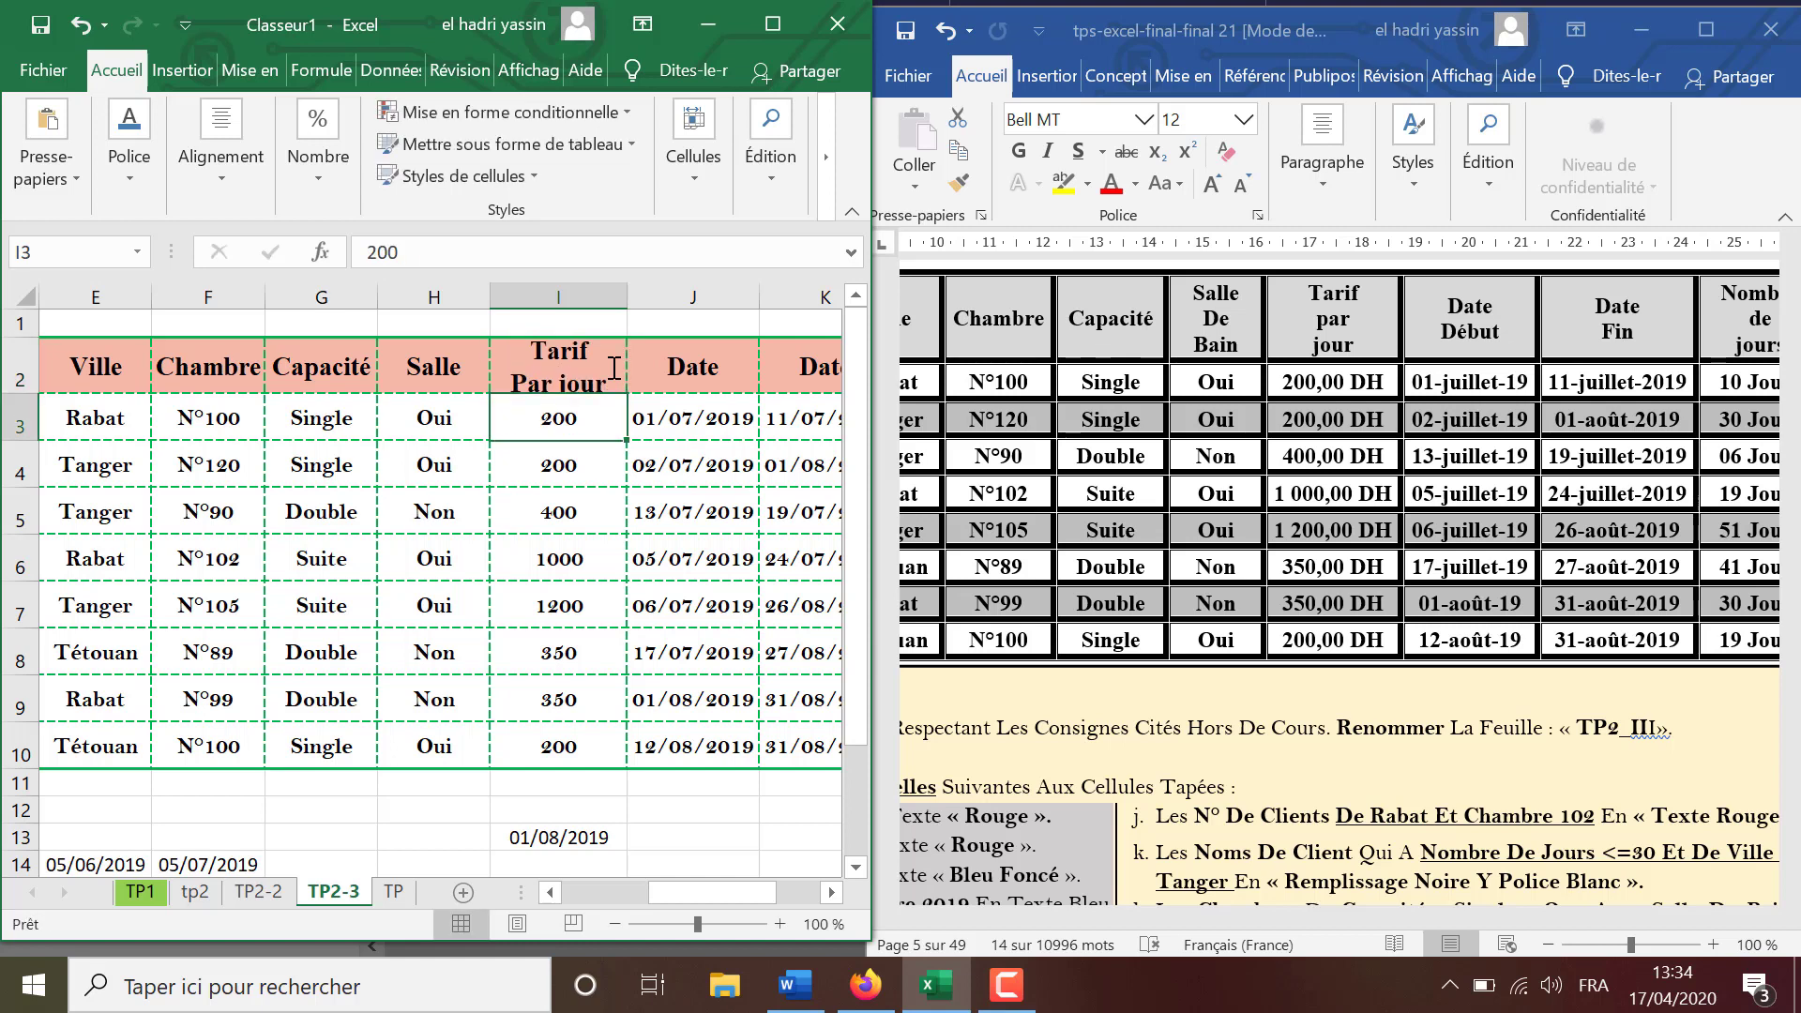
{"action": "left_click_drag", "start_coordinate": [36, 392], "coordinate": [35, 418]}
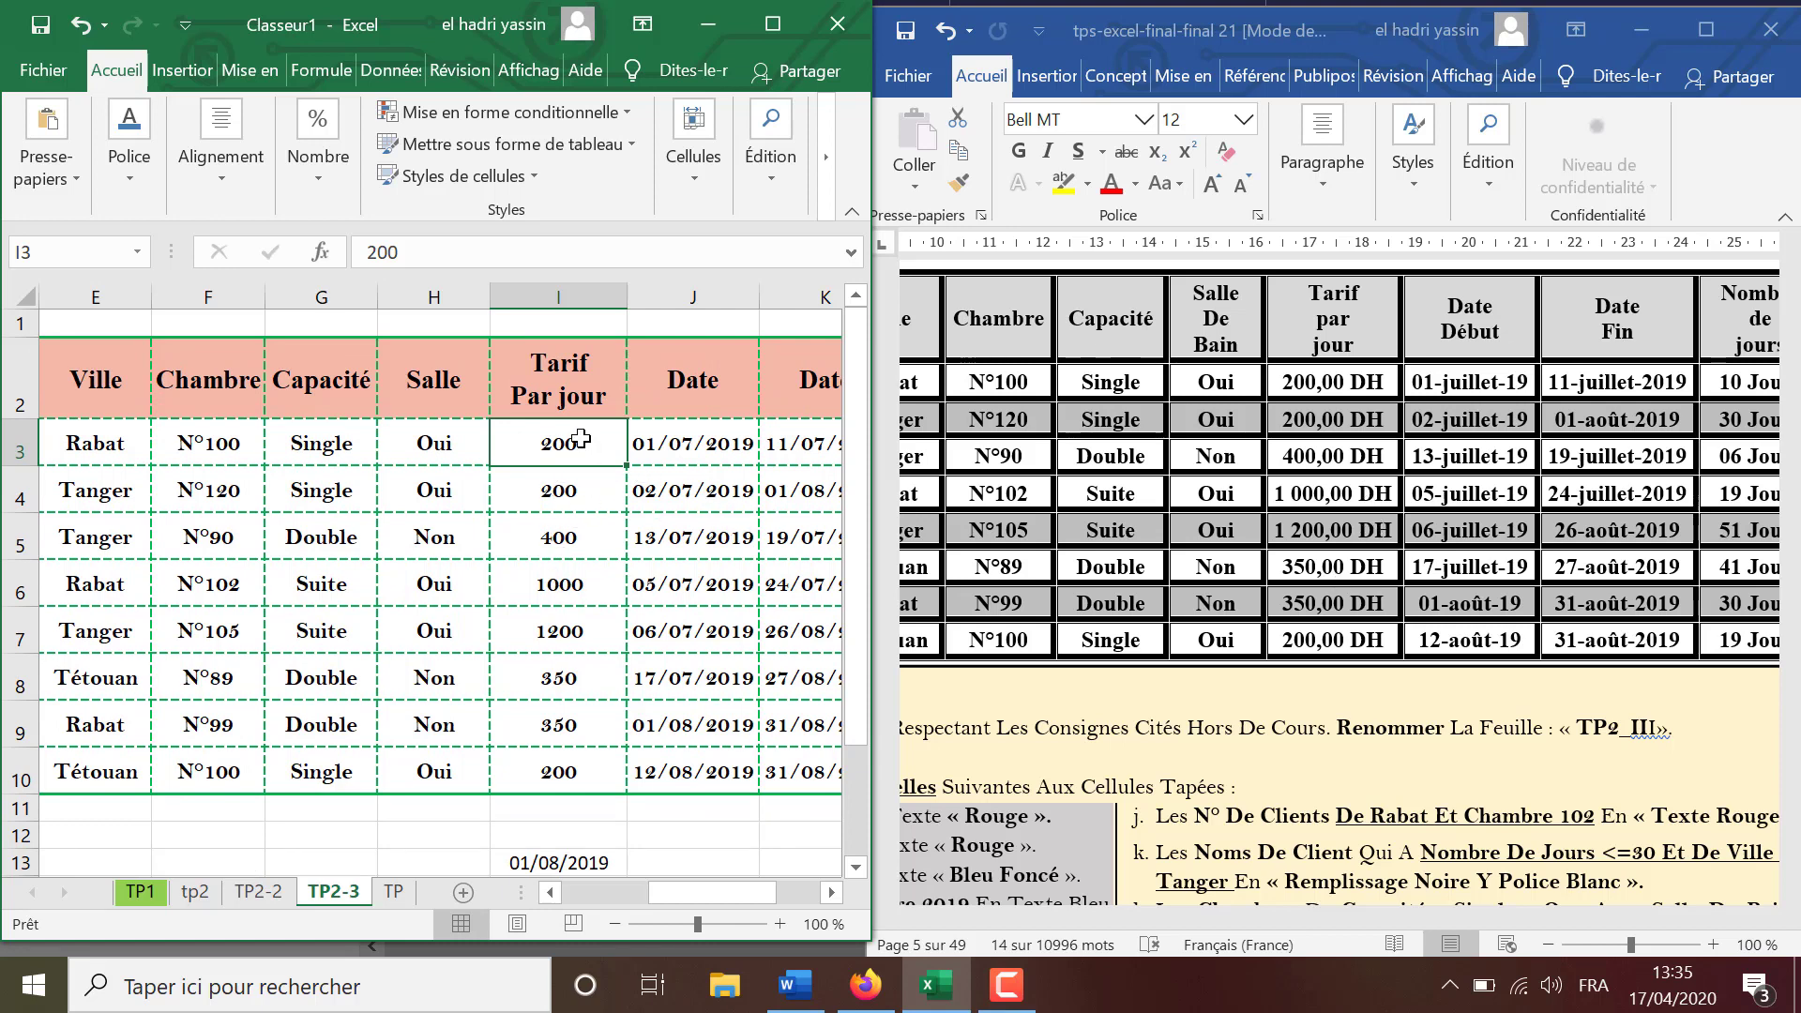
Apply the custom number format 0,00" DH" to the Tarif values in I3:I10.
{"action": "left_click_drag", "start_coordinate": [581, 438], "coordinate": [577, 778]}
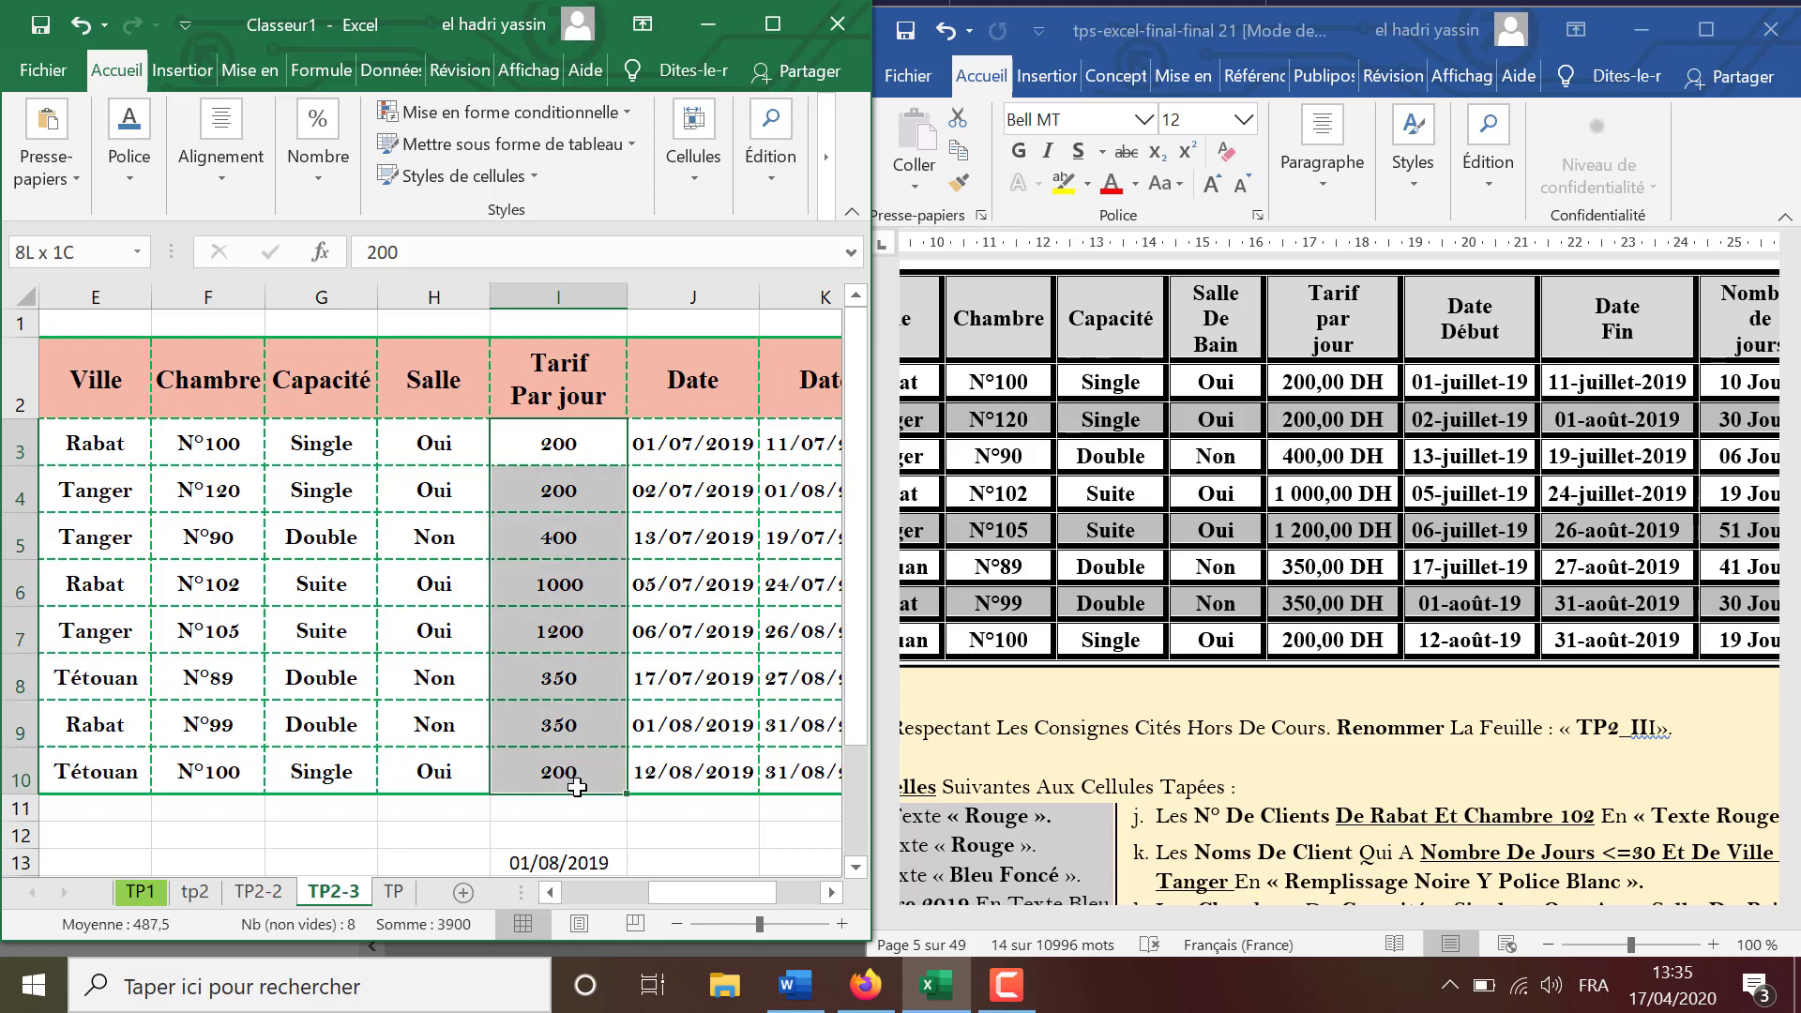
{"action": "left_click", "coordinate": [312, 183]}
{"action": "left_click", "coordinate": [461, 337]}
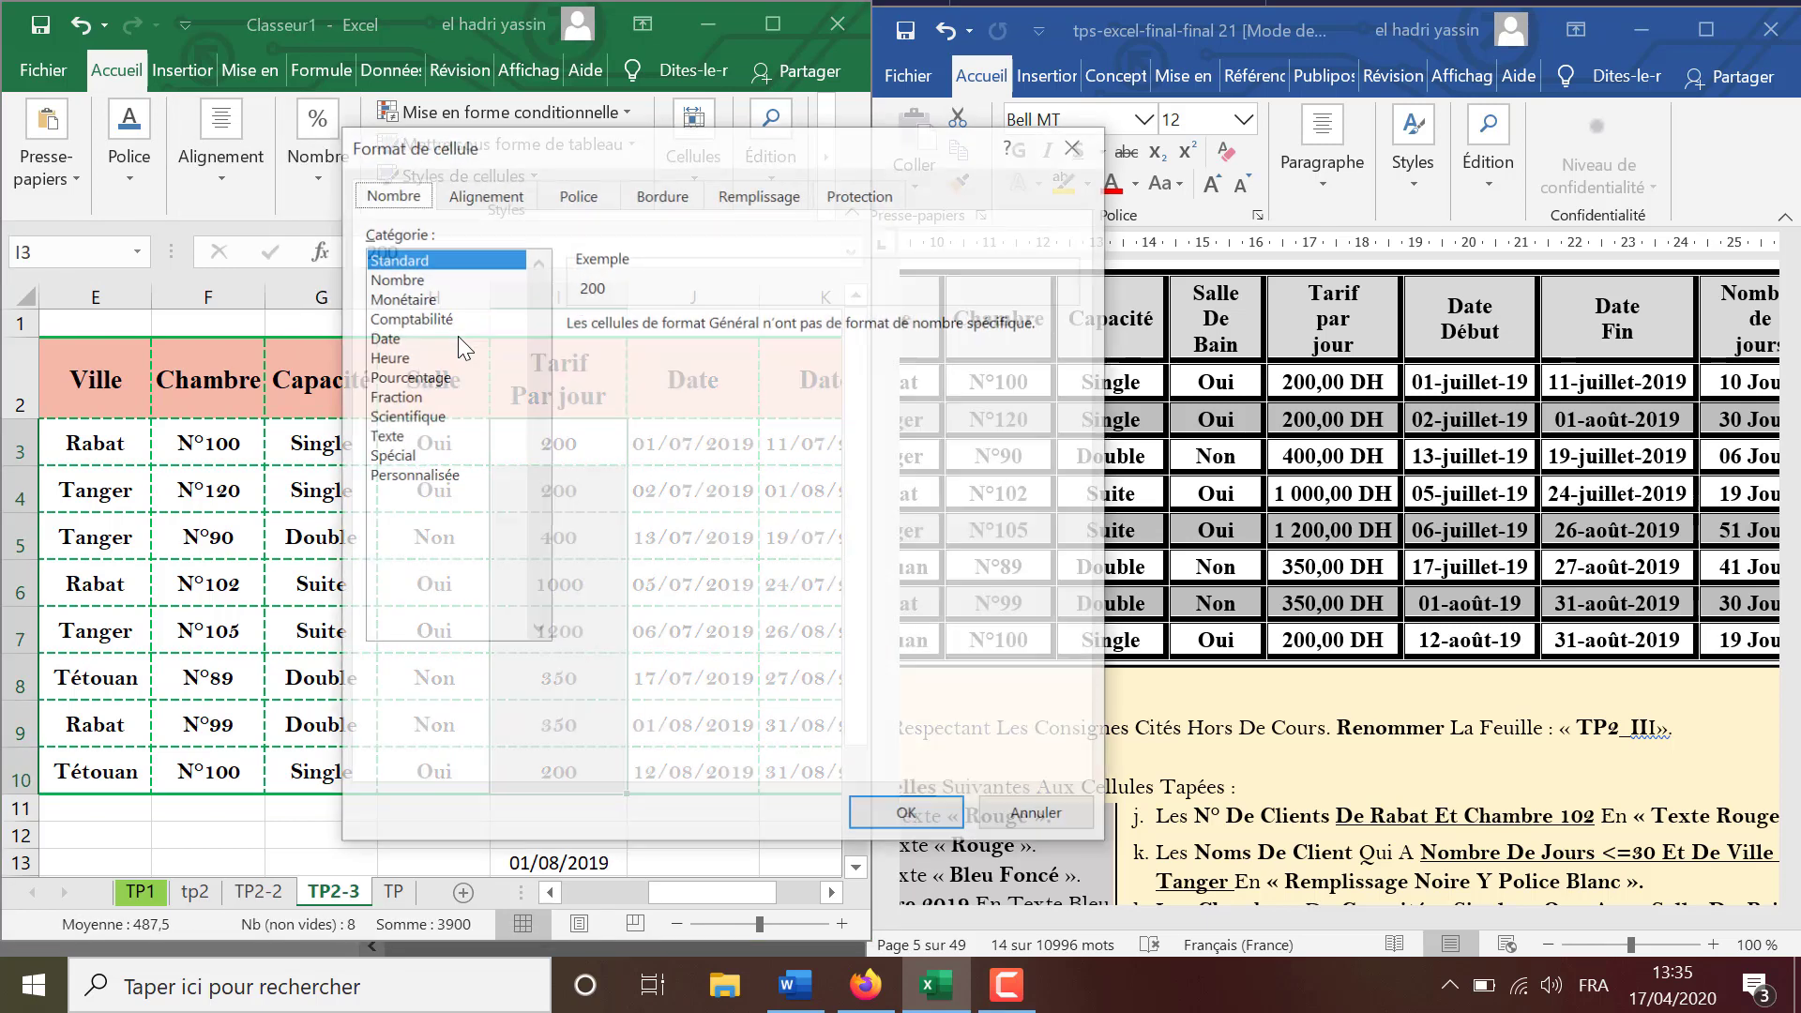
{"action": "left_click", "coordinate": [442, 476]}
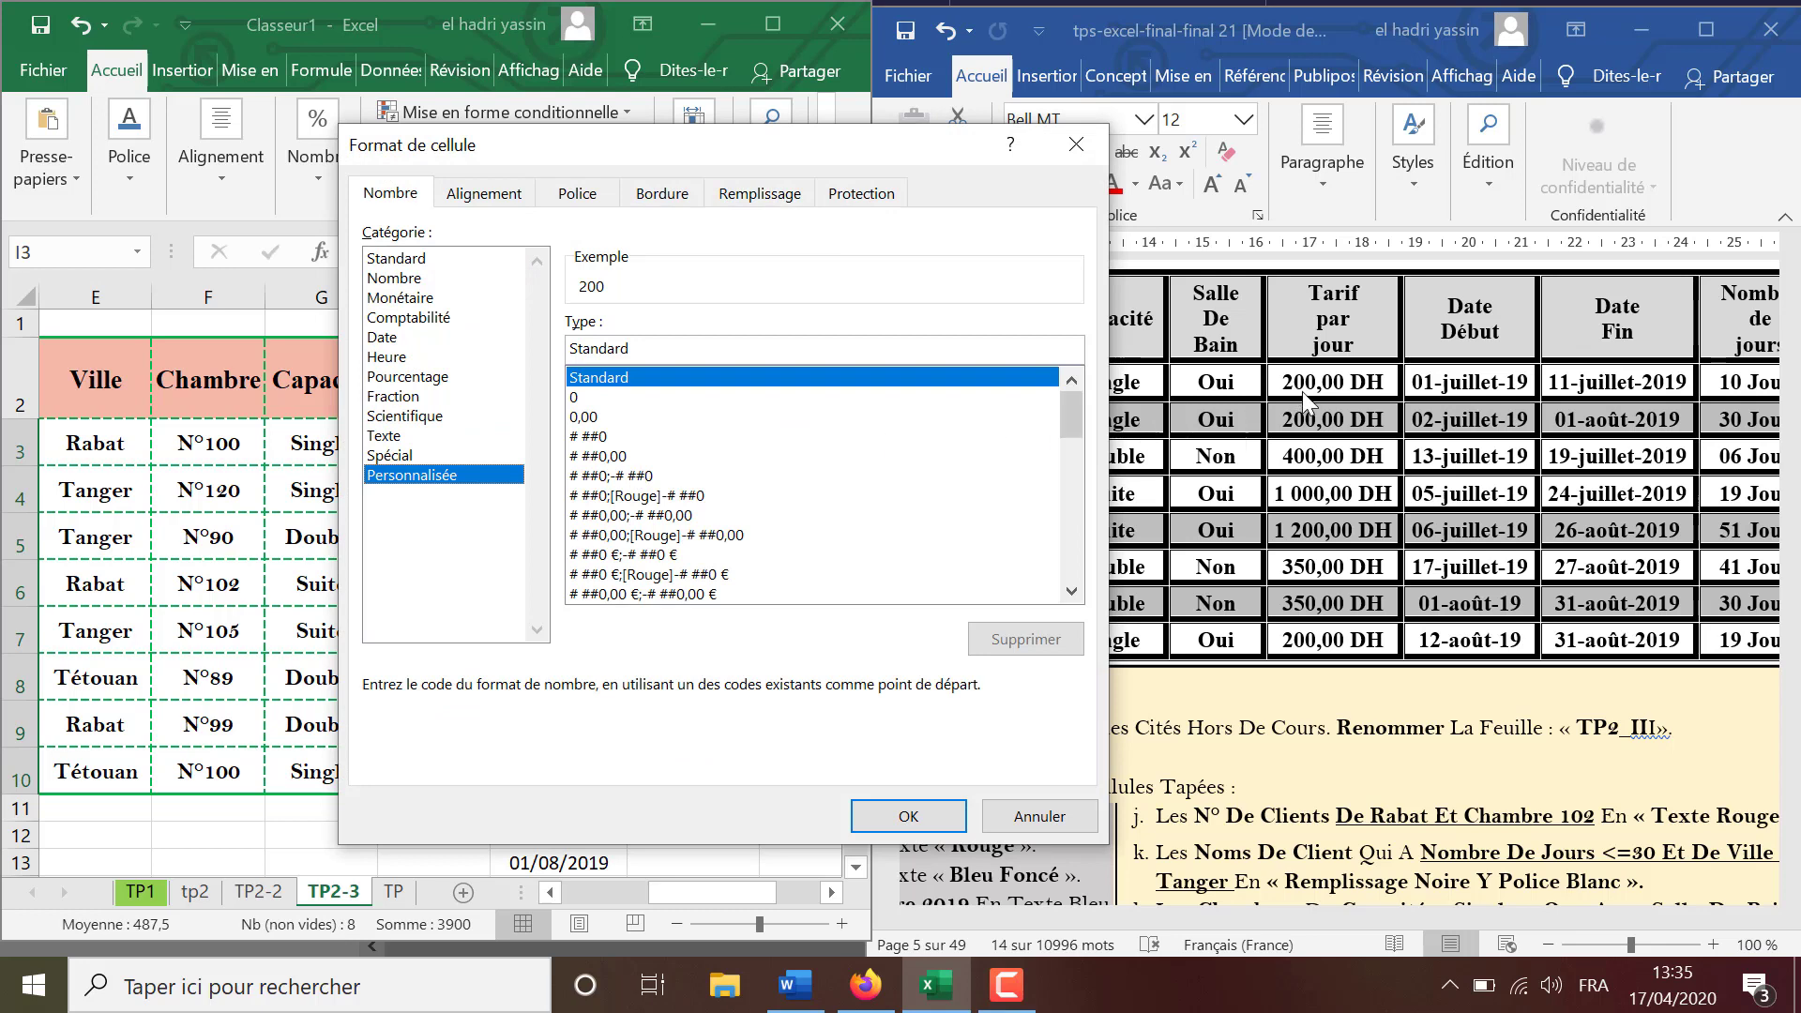
{"action": "left_click", "coordinate": [587, 421]}
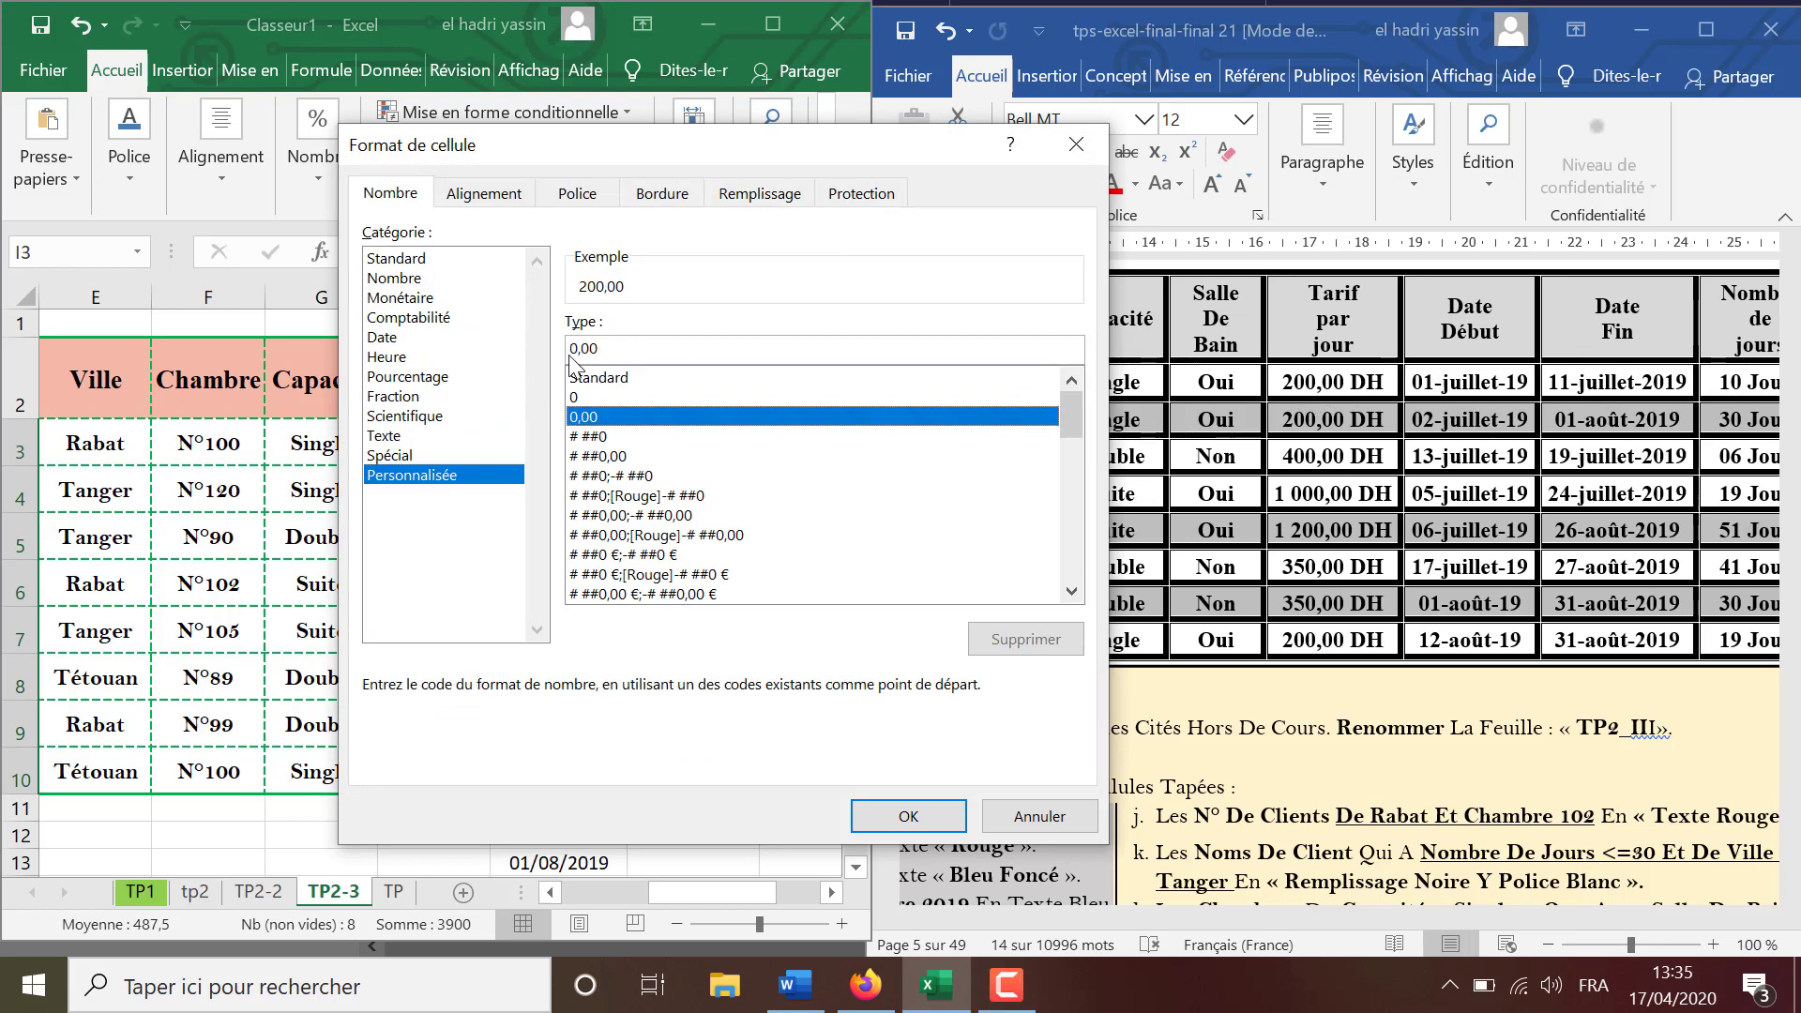
{"action": "left_click", "coordinate": [618, 350]}
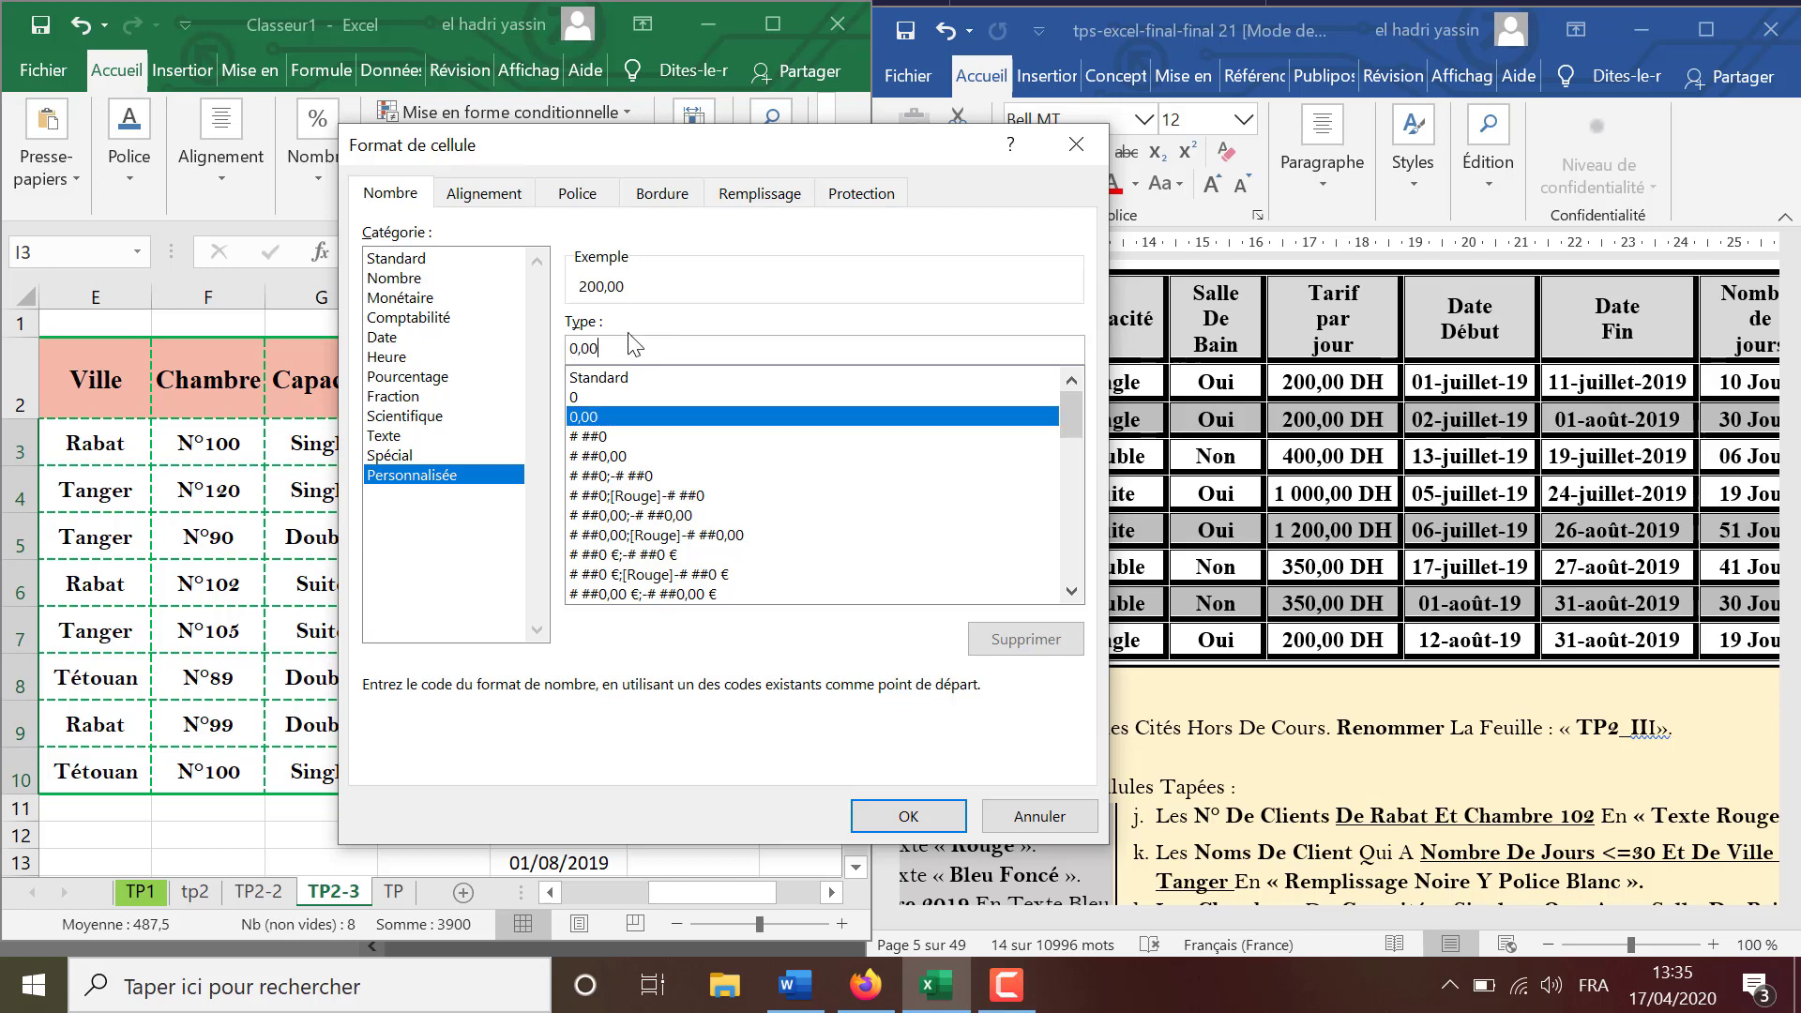
{"action": "type", "text": "\" DH"}
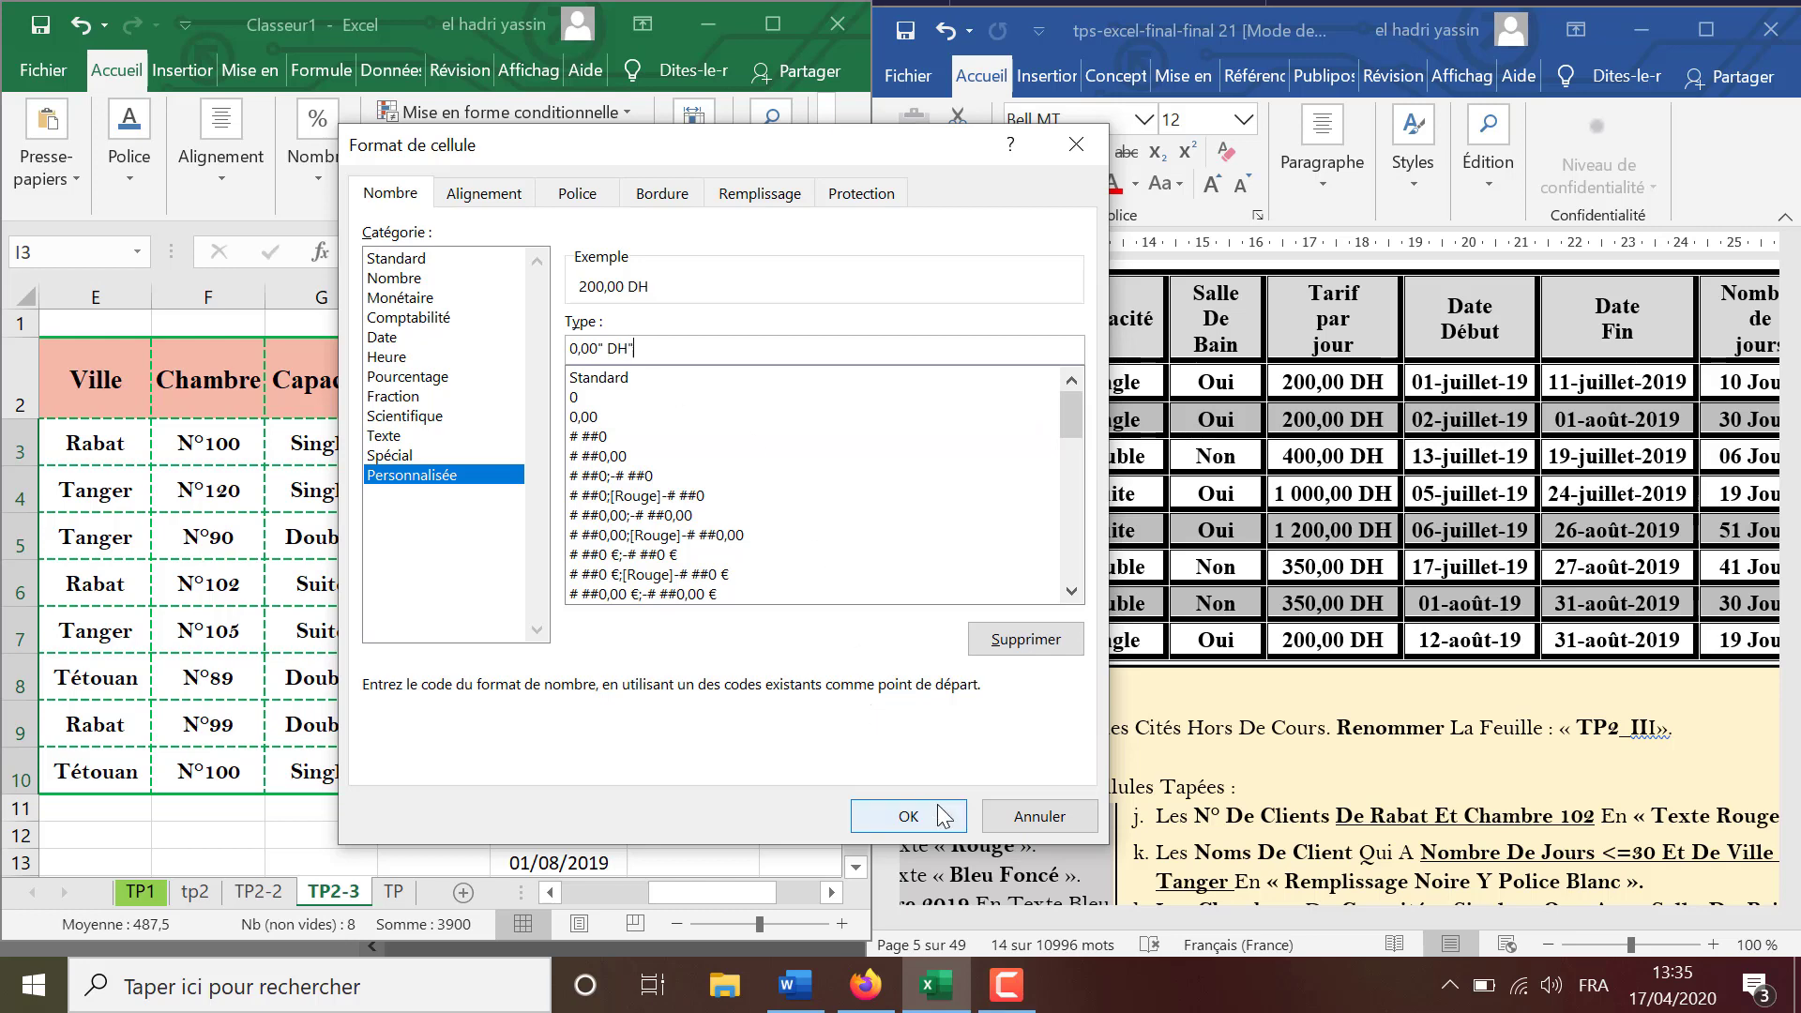
{"action": "left_click", "coordinate": [908, 816]}
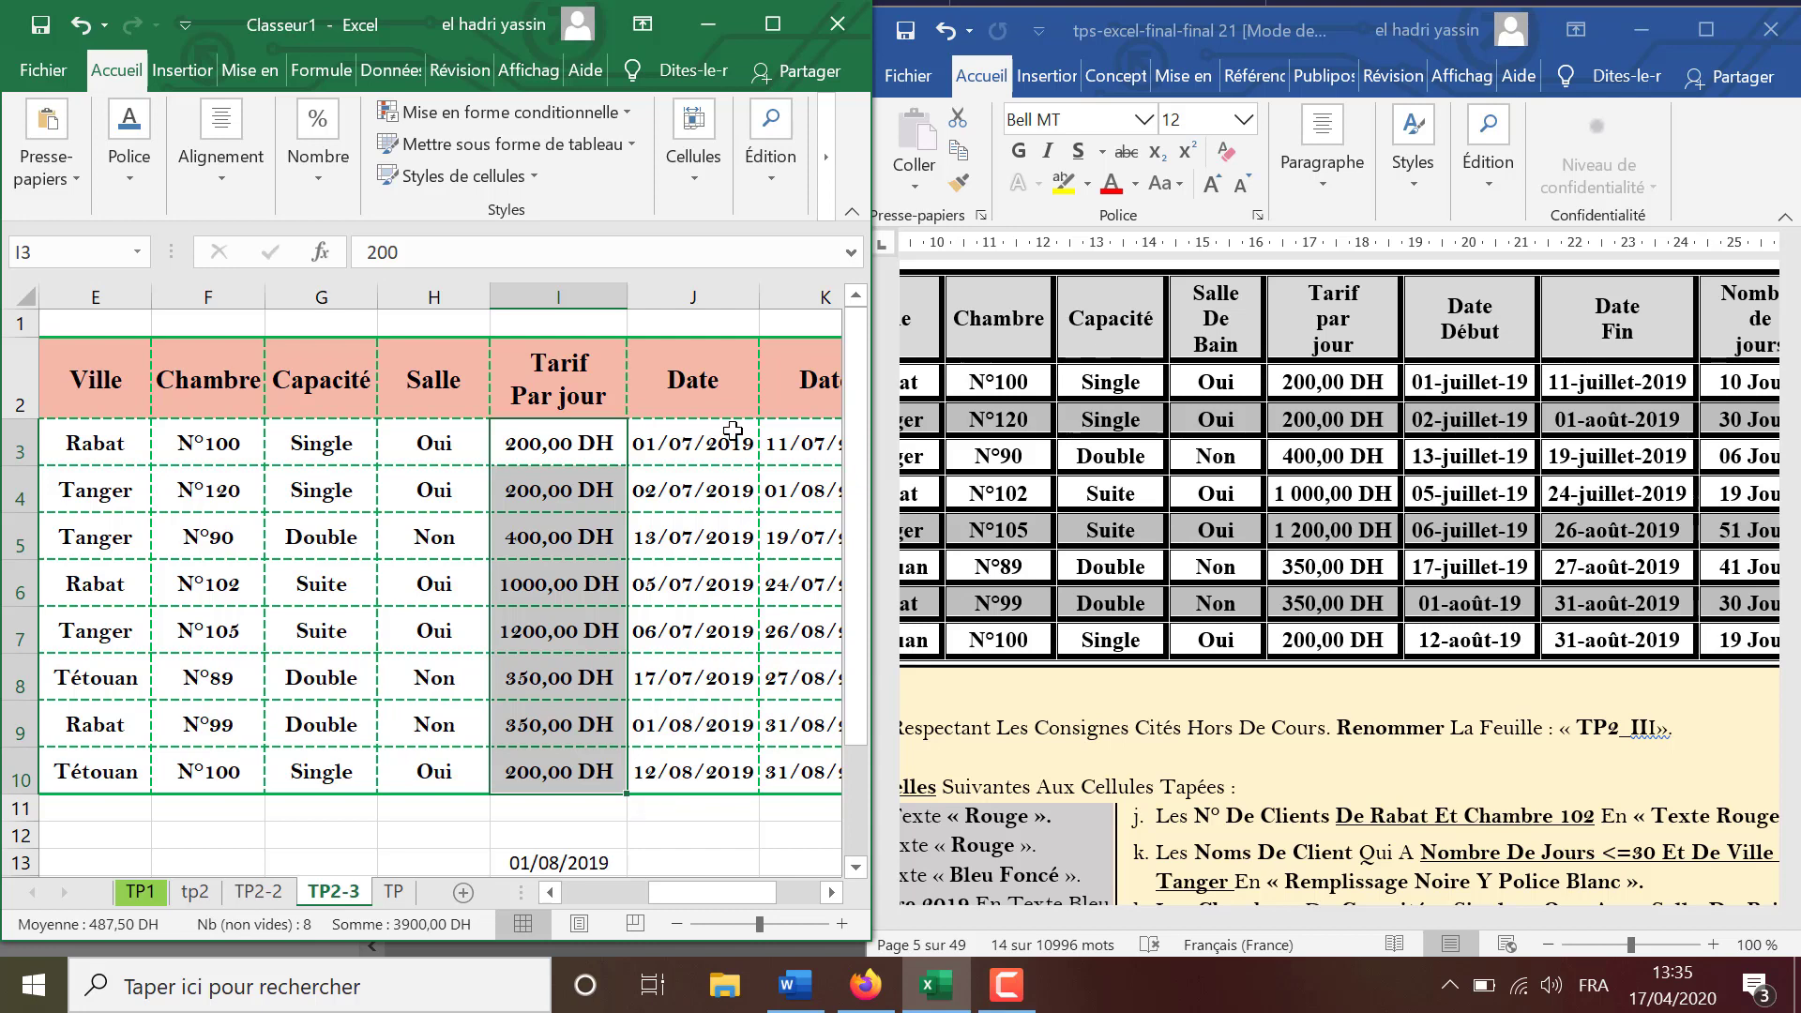
Apply the custom date format jj-mmmm-a to the start dates in J3:J10, matching the Word table.
{"action": "left_click_drag", "start_coordinate": [728, 439], "coordinate": [715, 770]}
{"action": "left_click", "coordinate": [718, 532]}
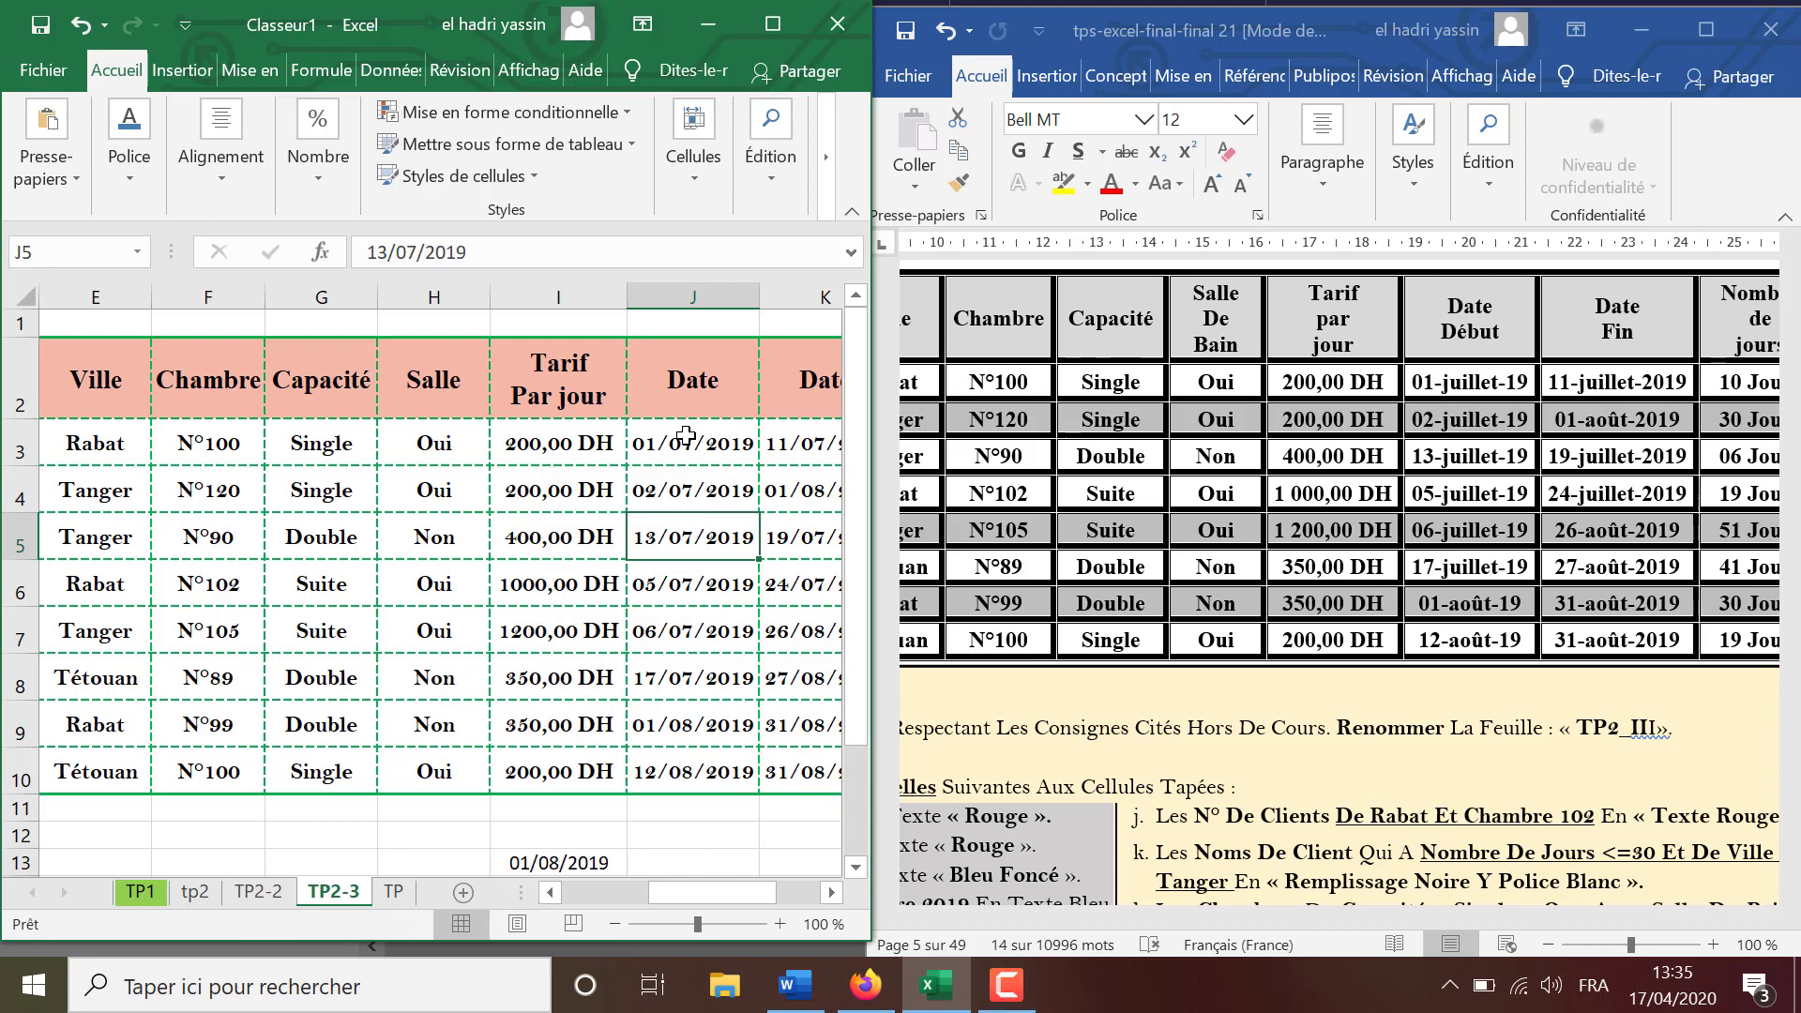
{"action": "left_click_drag", "start_coordinate": [685, 434], "coordinate": [666, 735]}
{"action": "left_click", "coordinate": [336, 187]}
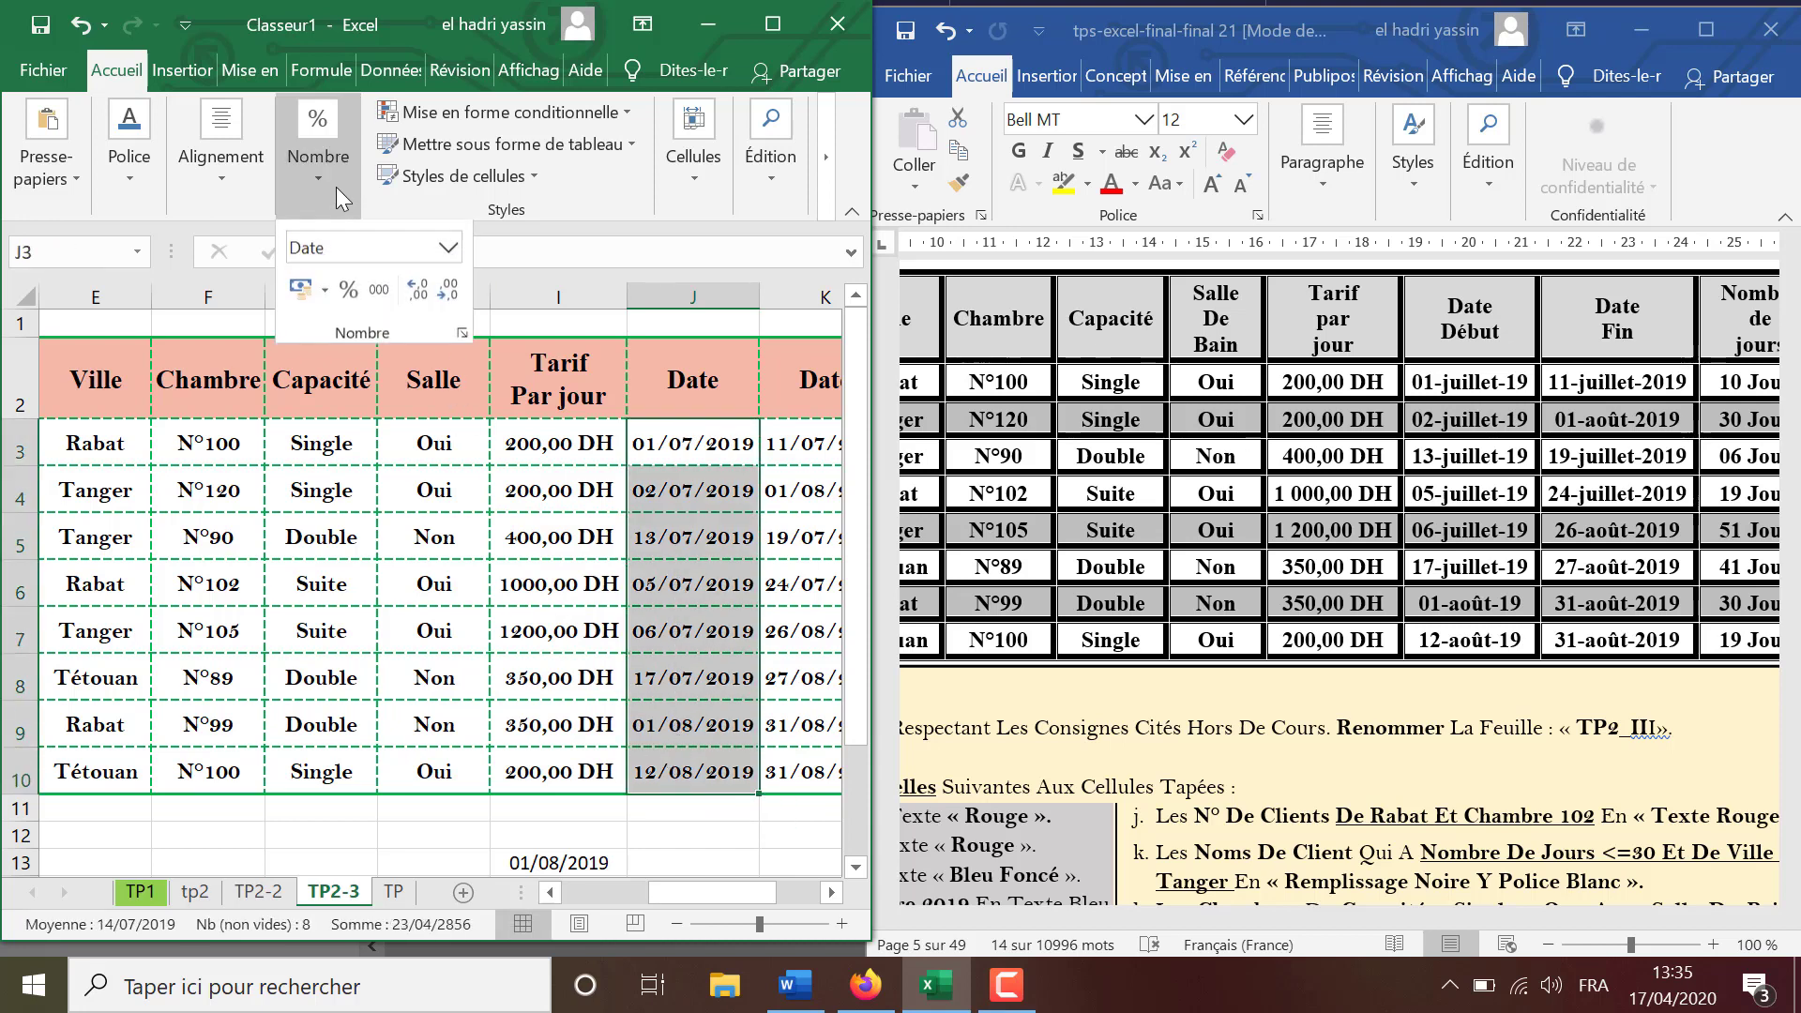
{"action": "left_click", "coordinate": [460, 335]}
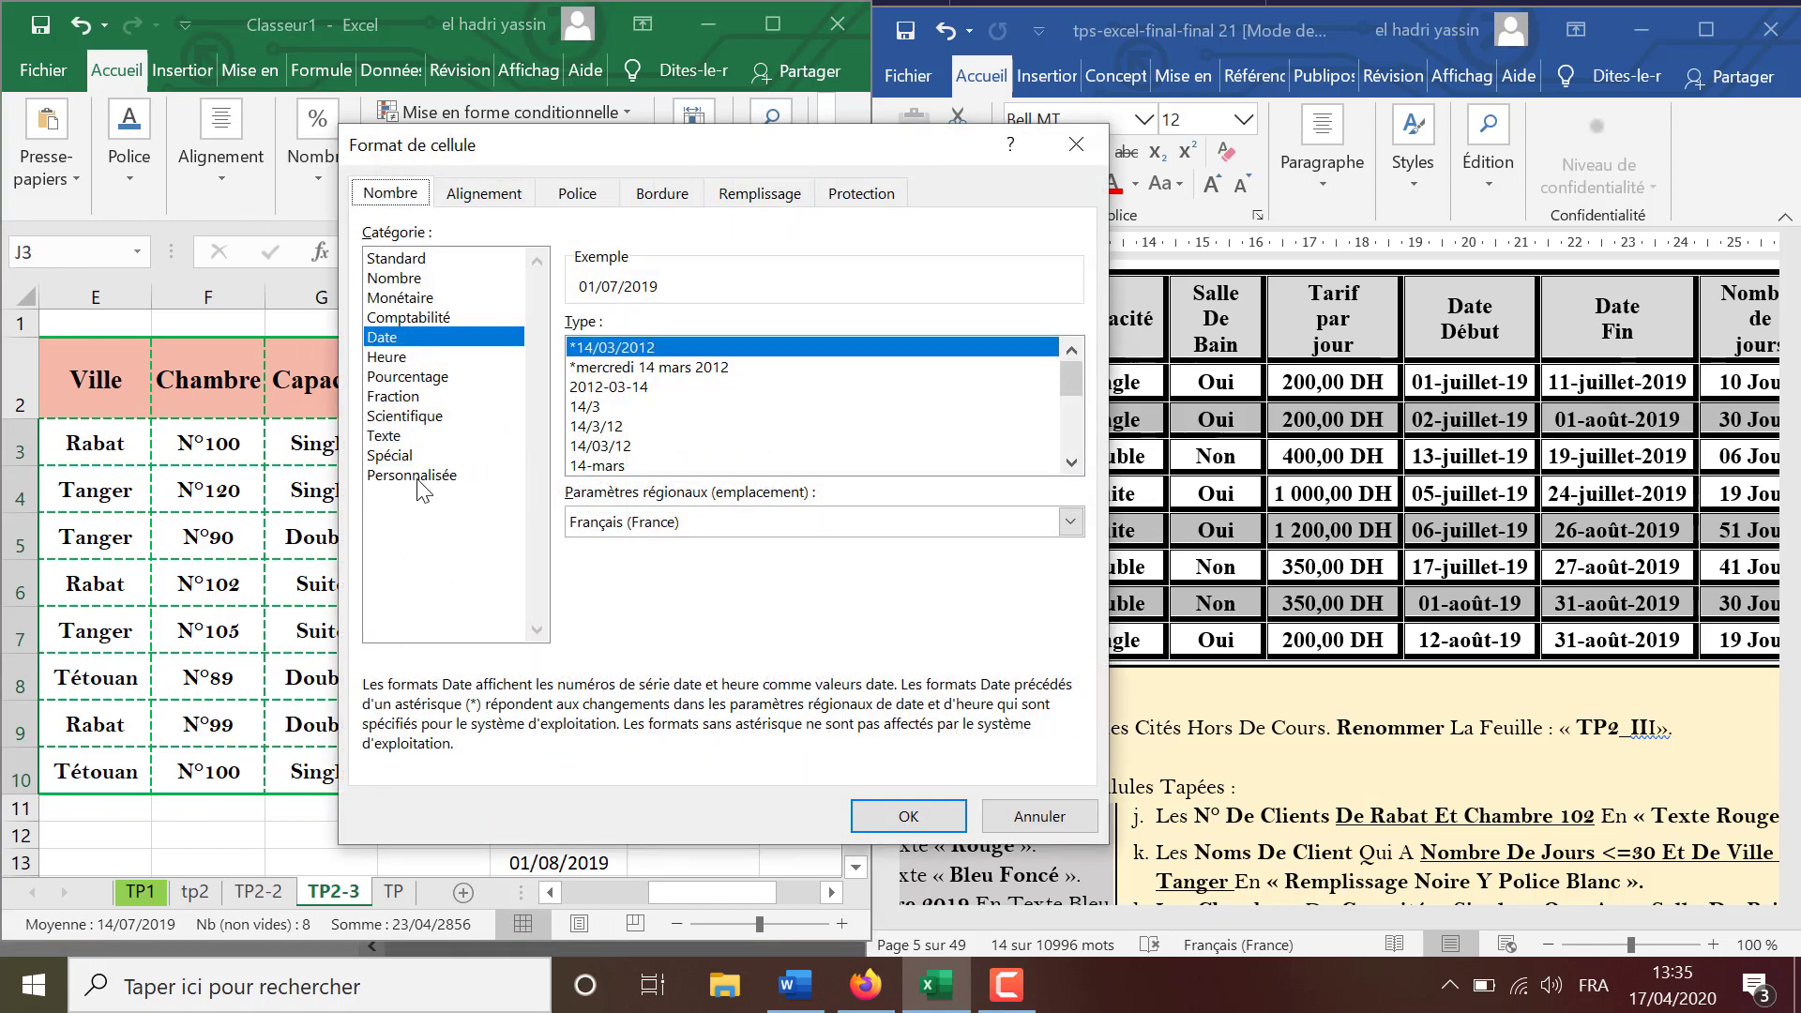
{"action": "left_click", "coordinate": [418, 475]}
{"action": "left_click_drag", "start_coordinate": [682, 352], "coordinate": [515, 346]}
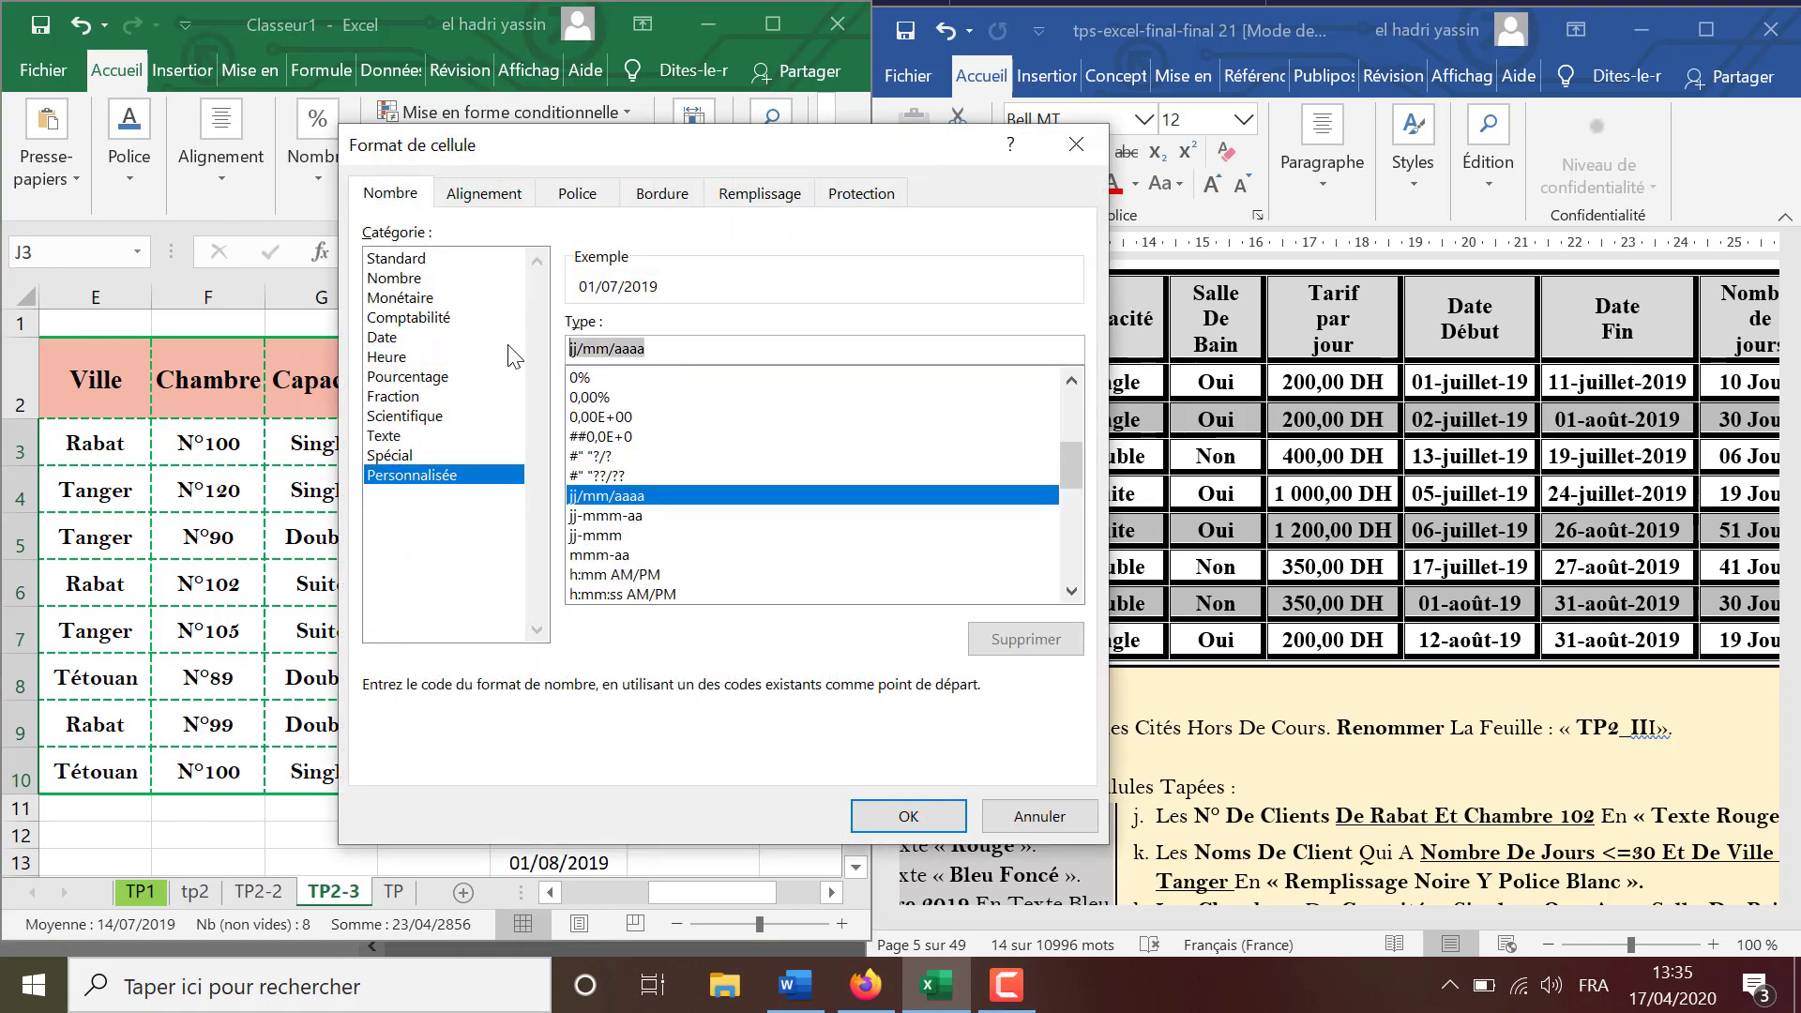
{"action": "key", "text": "BackSpace"}
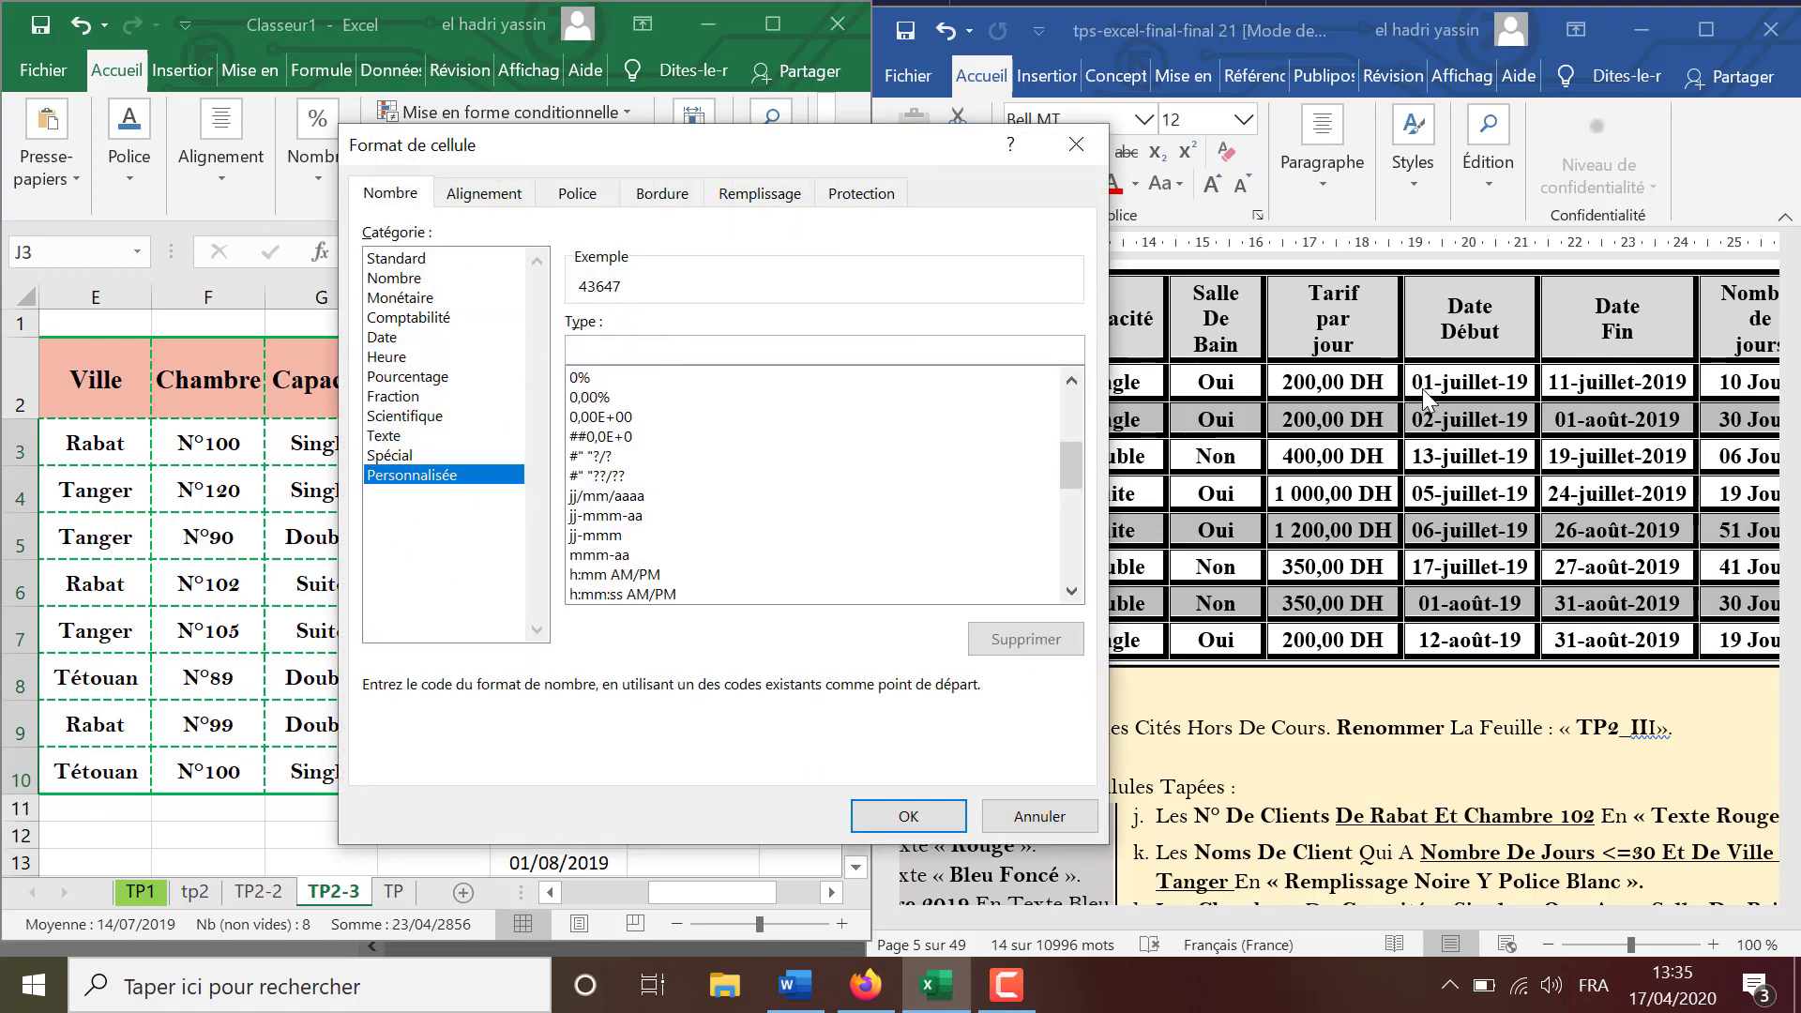
{"action": "type", "text": "jj-mmmm-a"}
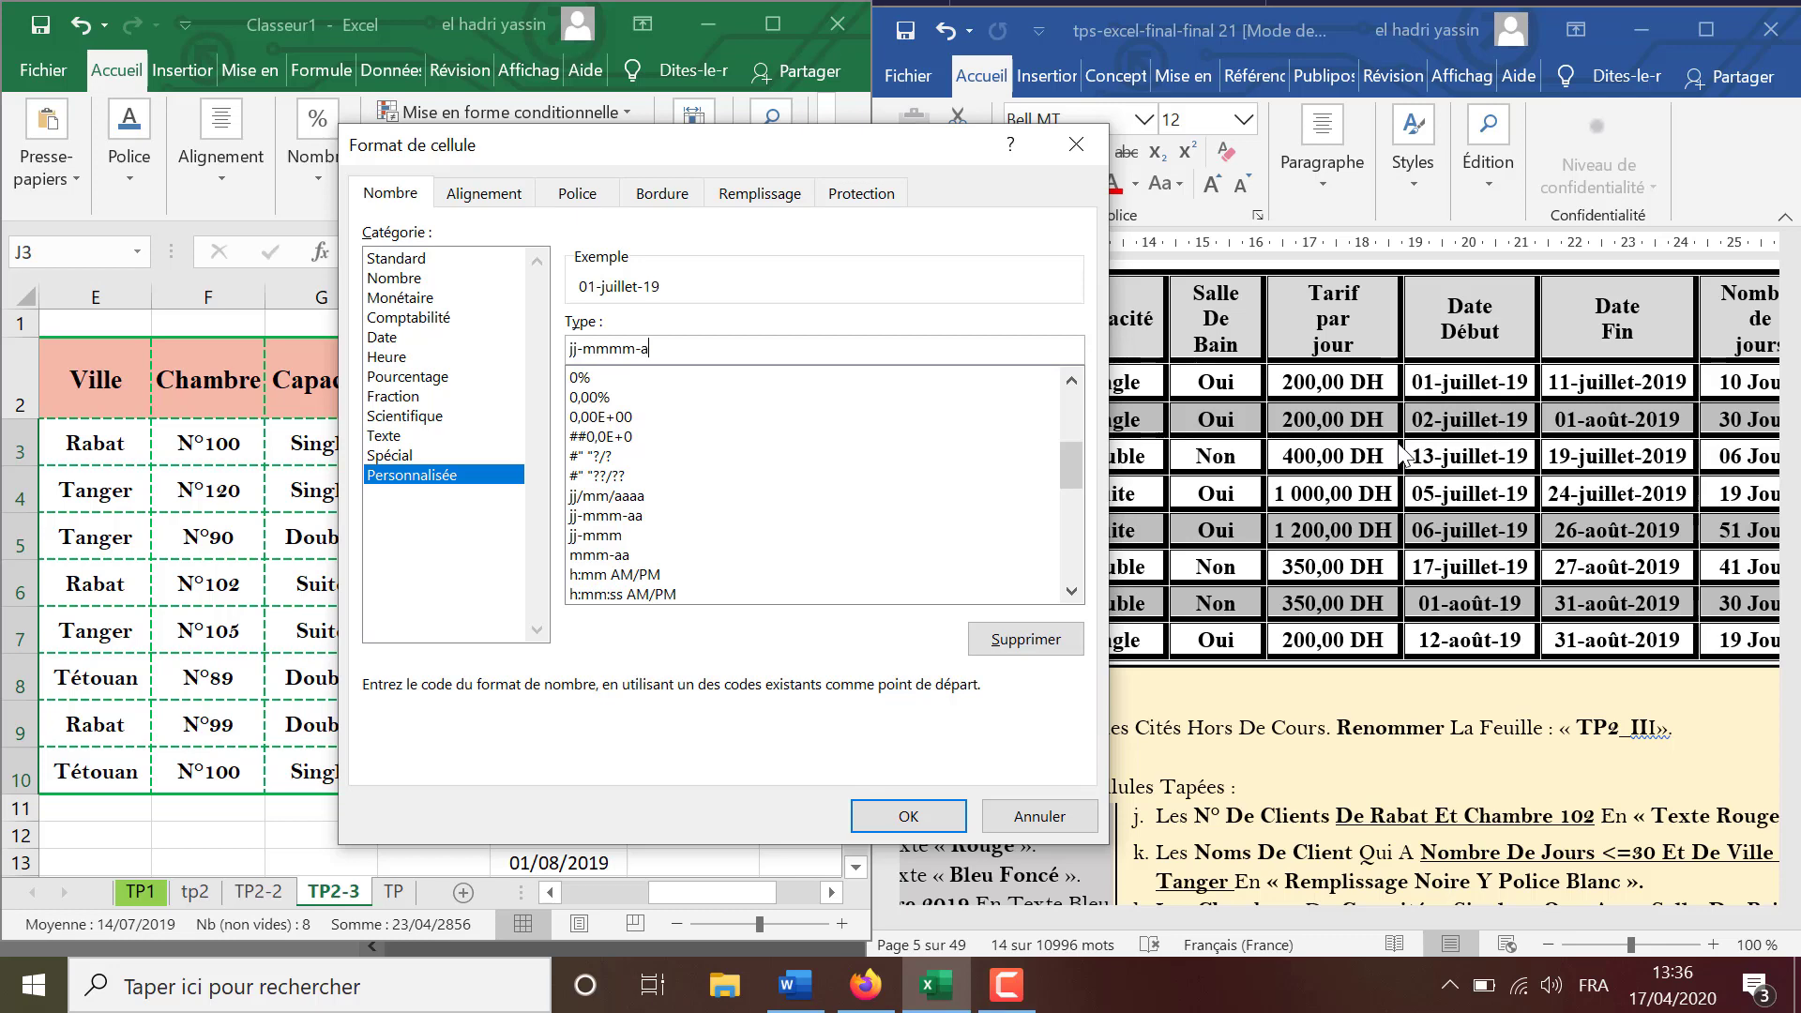
{"action": "key", "text": "Return"}
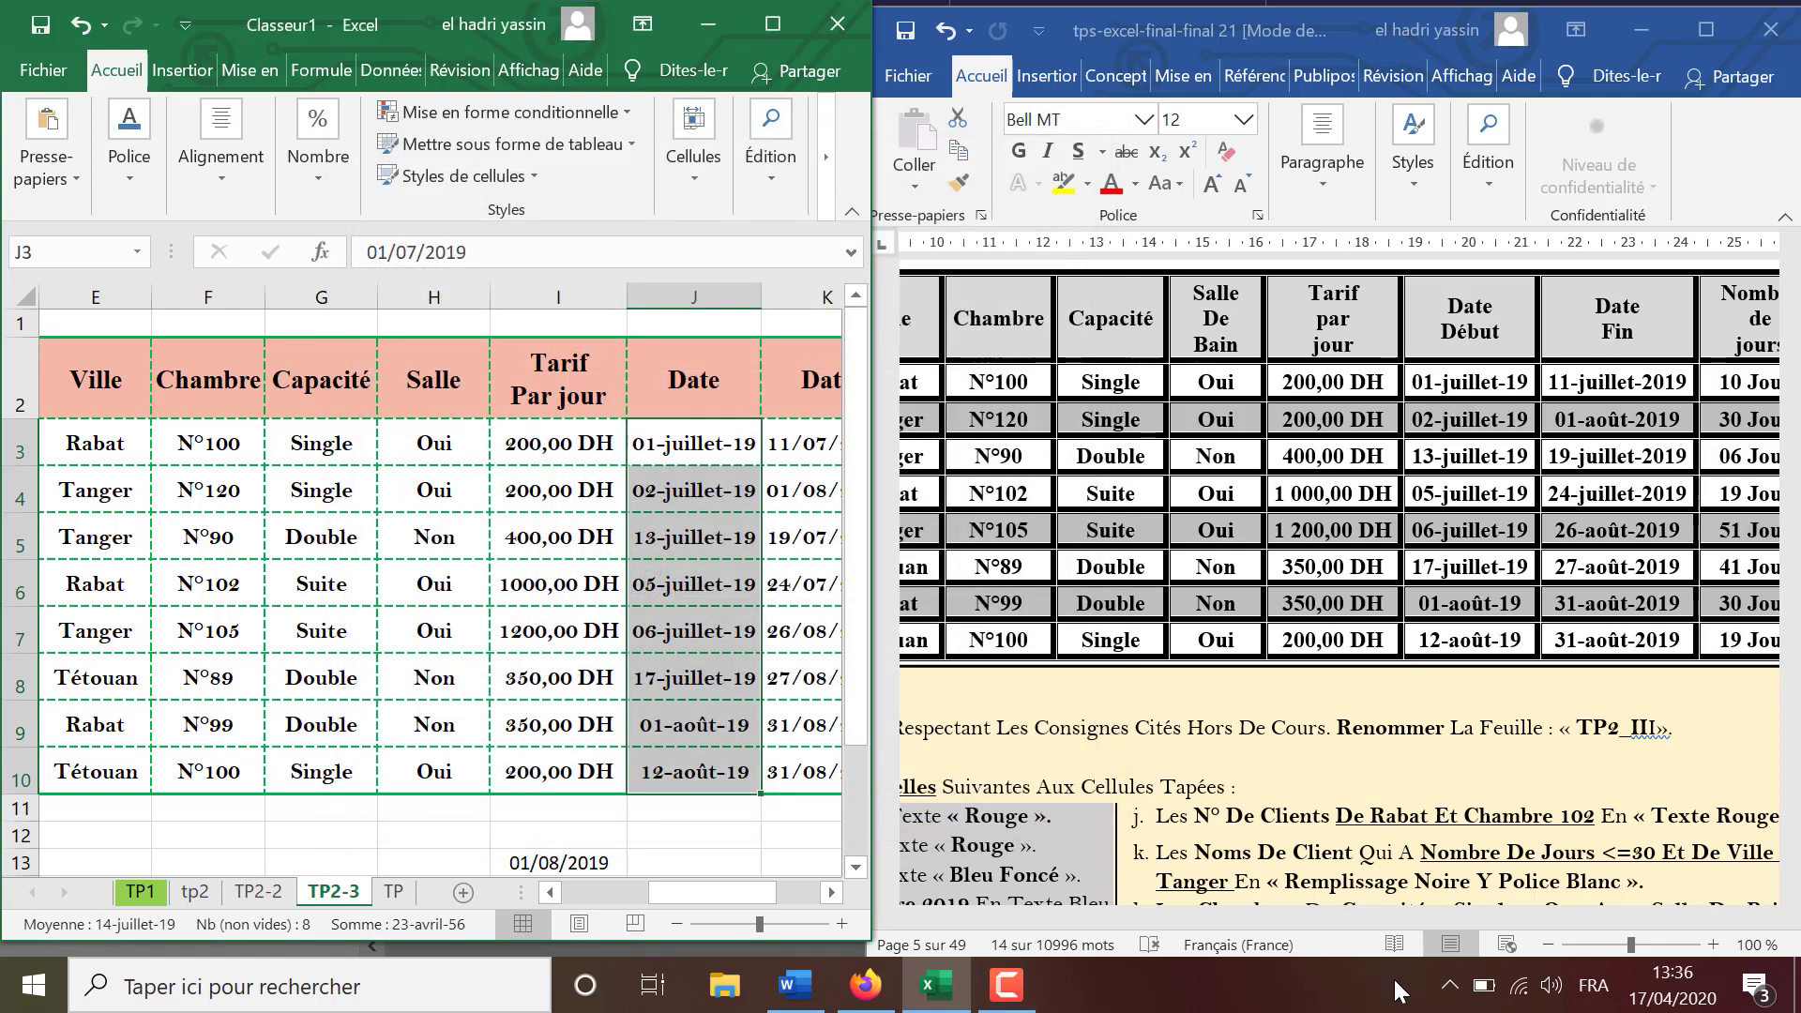
Apply the custom date format jj-mmmm-aaa to the end dates in K3:K10, showing the full year.
{"action": "left_click_drag", "start_coordinate": [713, 892], "coordinate": [779, 899]}
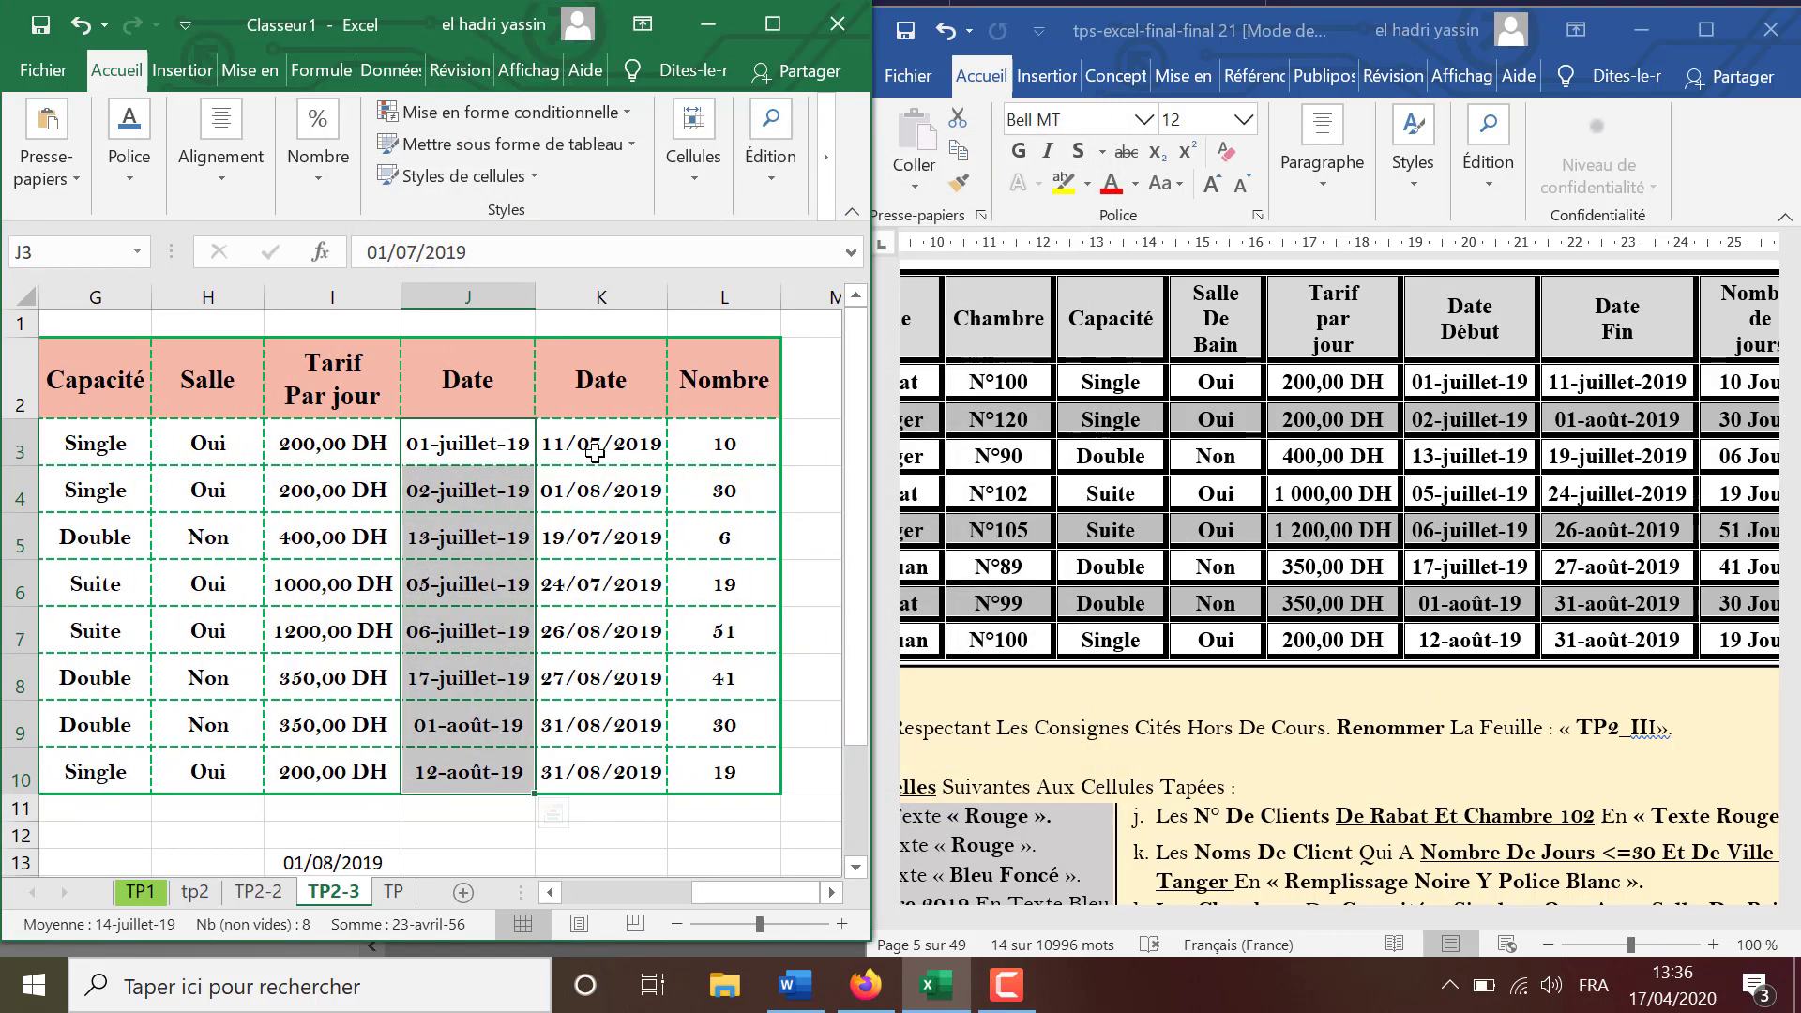
{"action": "left_click_drag", "start_coordinate": [594, 453], "coordinate": [604, 755]}
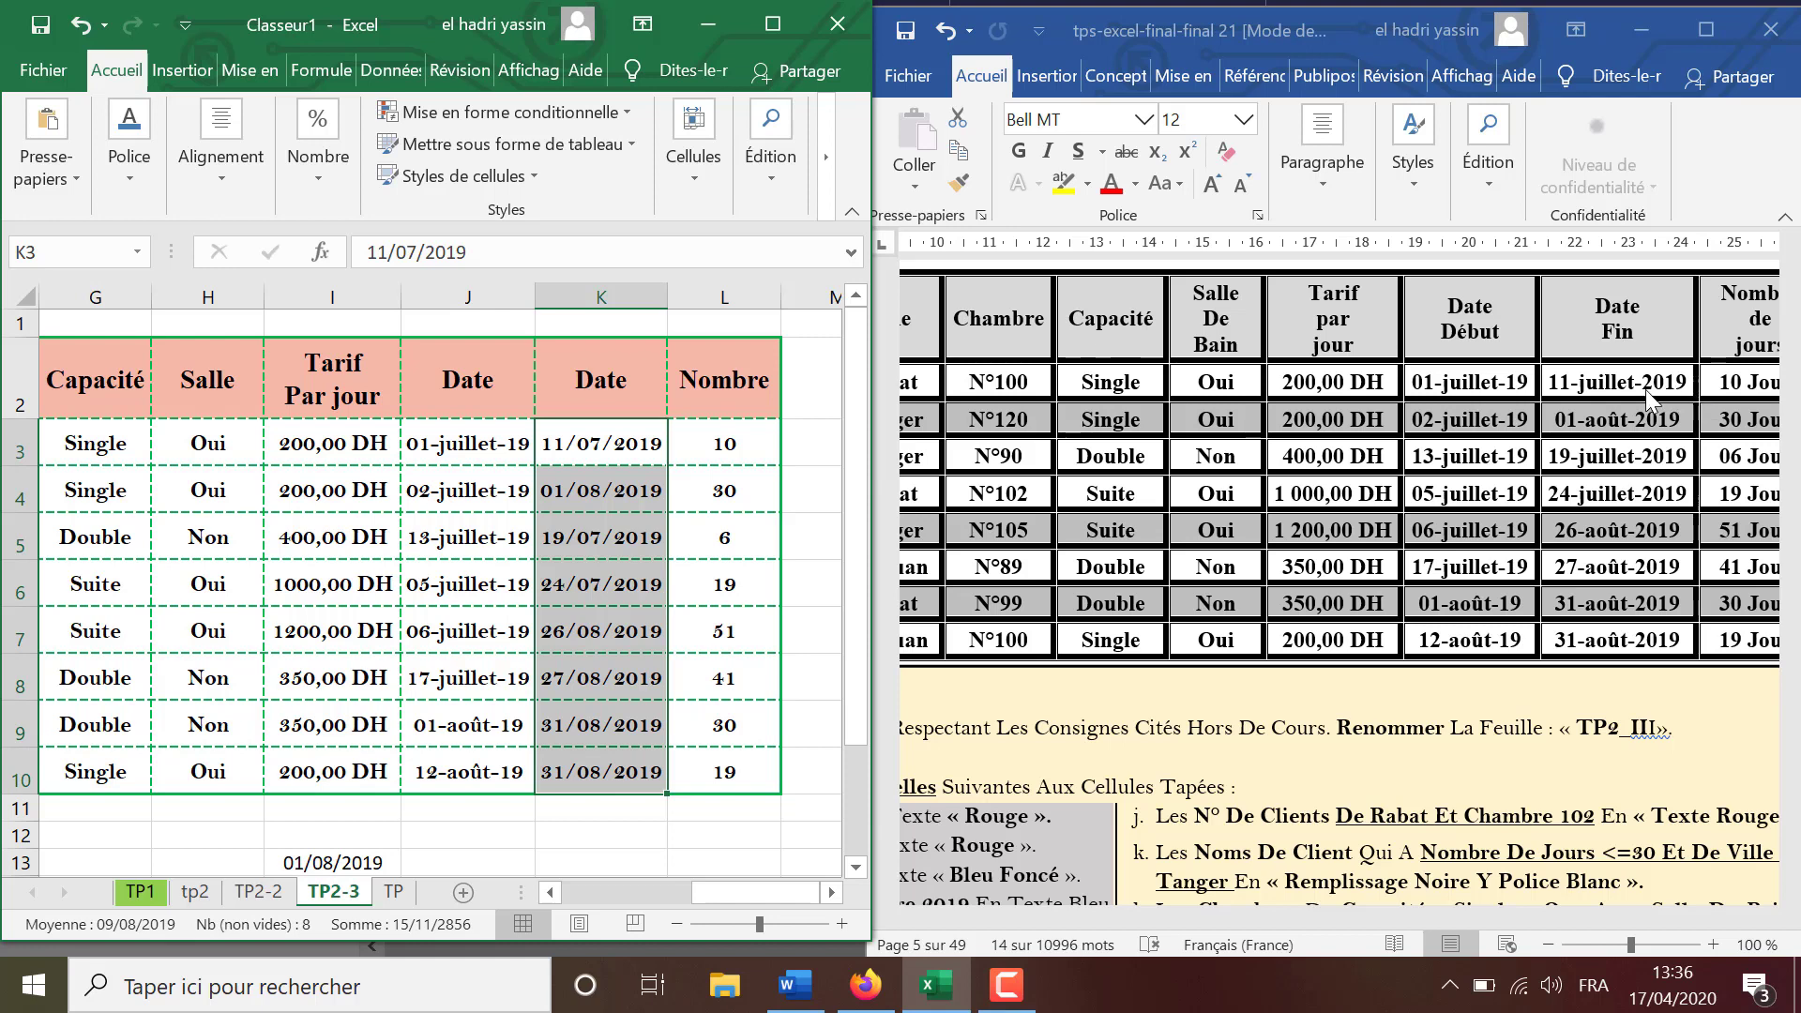
{"action": "left_click", "coordinate": [332, 192]}
{"action": "left_click", "coordinate": [464, 336]}
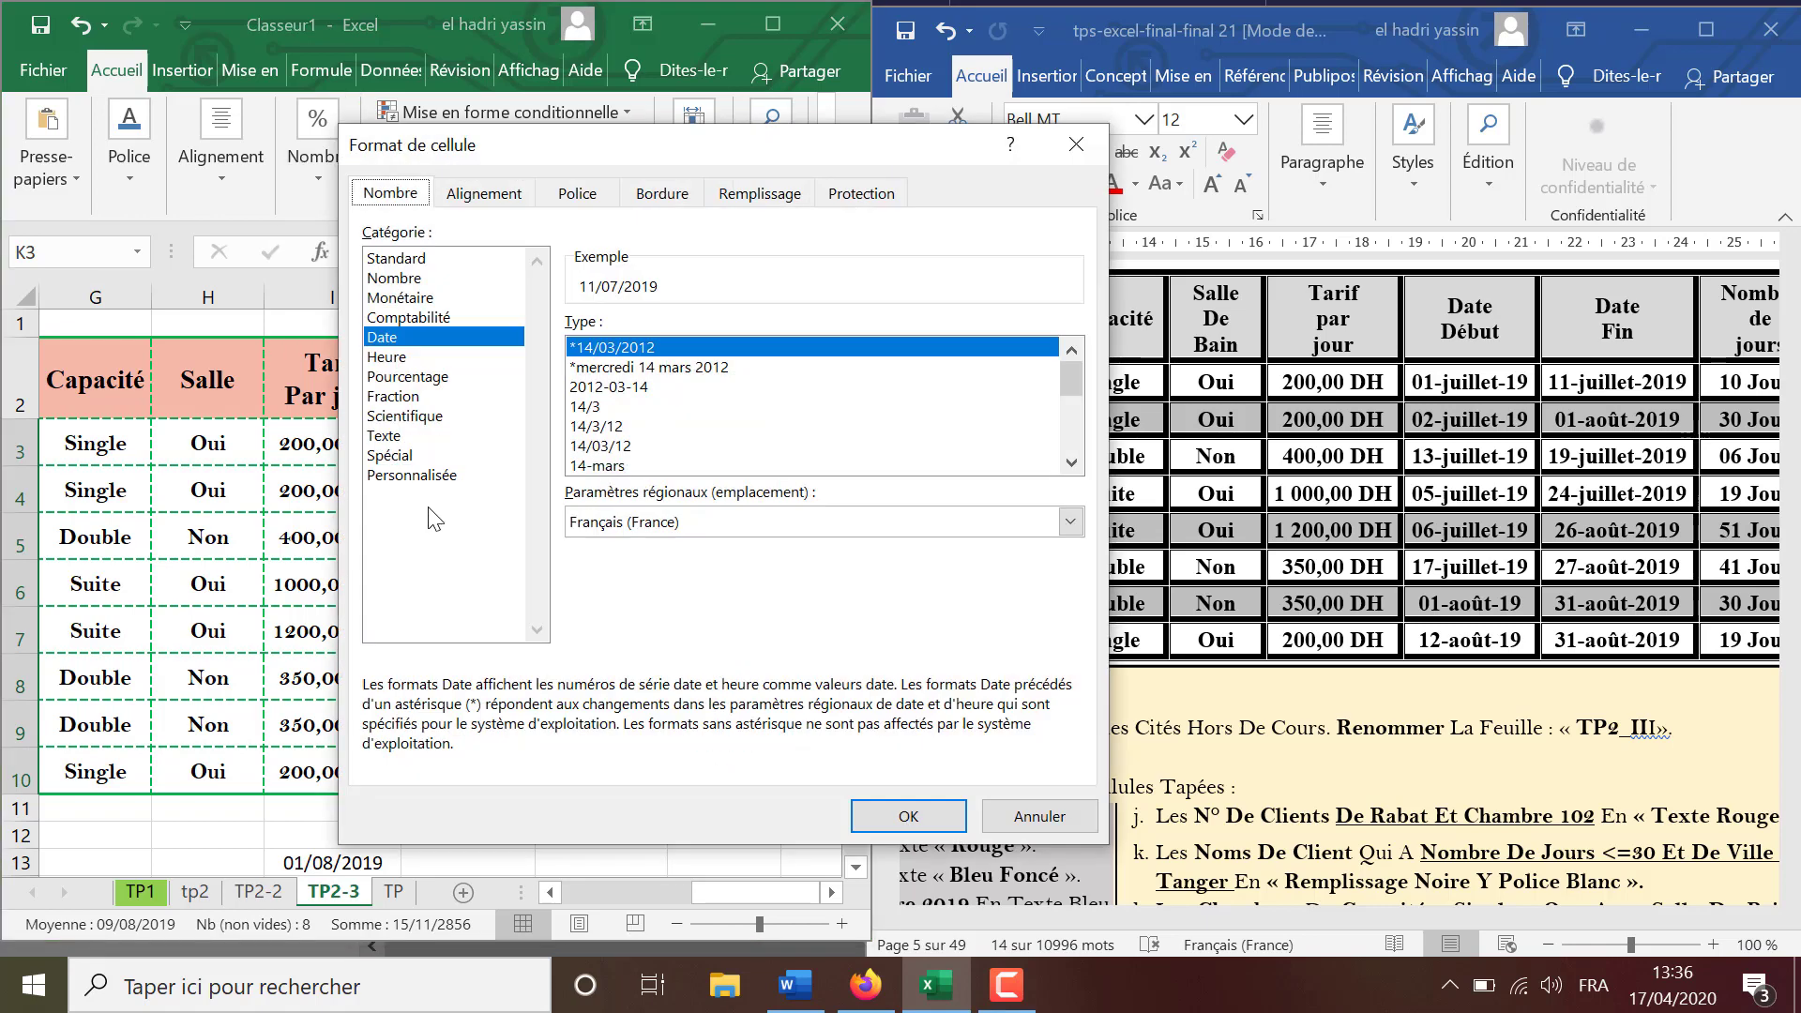
{"action": "left_click", "coordinate": [413, 475]}
{"action": "left_click_drag", "start_coordinate": [655, 357], "coordinate": [523, 351]}
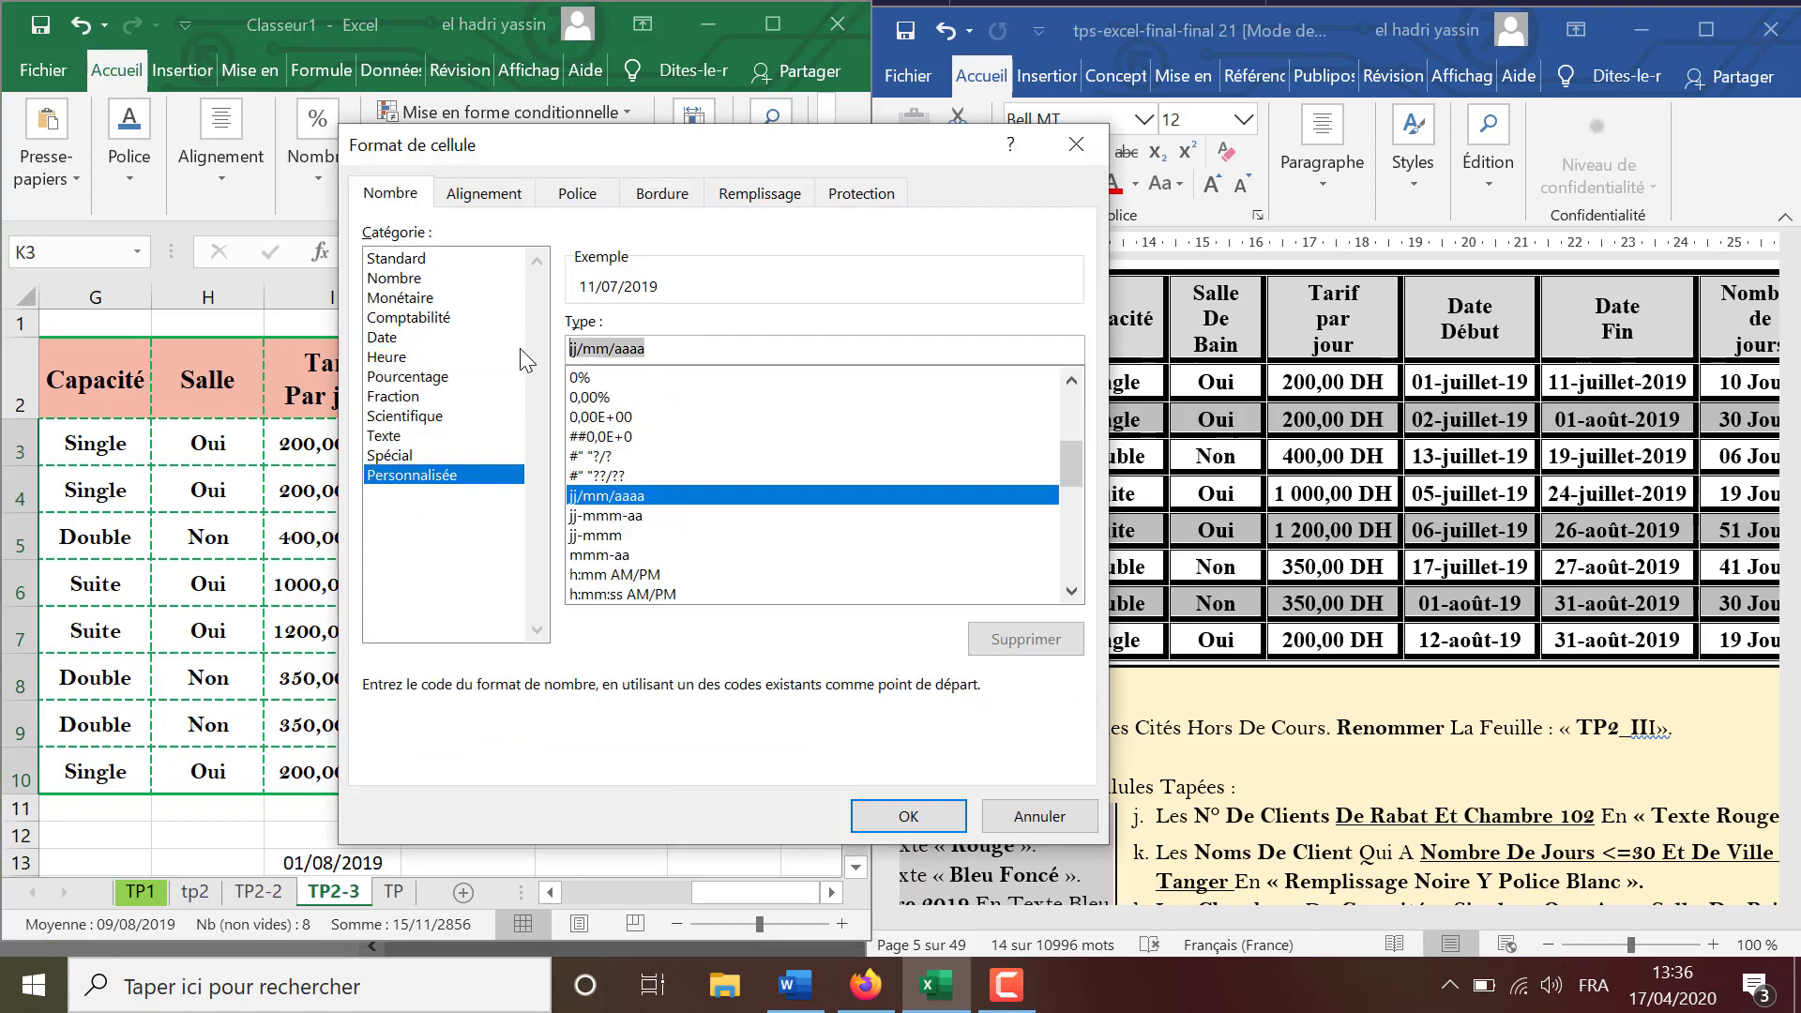
{"action": "type", "text": "jj"}
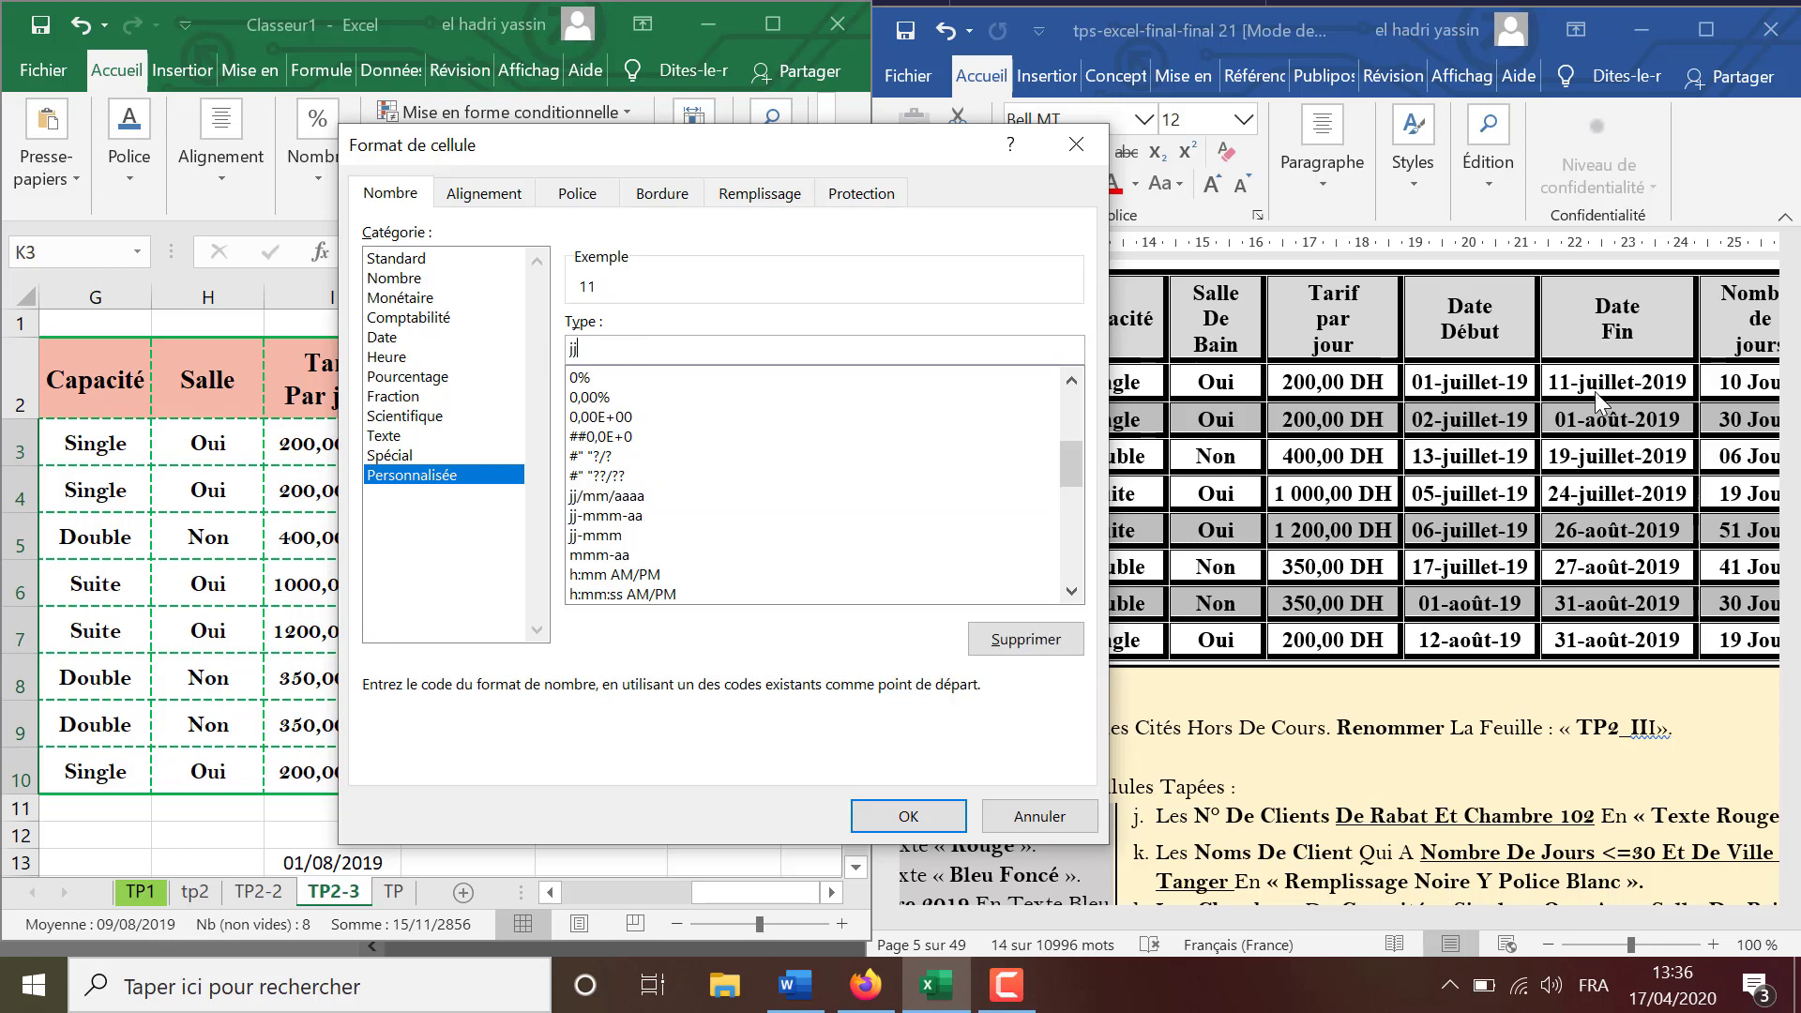
{"action": "type", "text": "-mmmm-aaa"}
{"action": "left_click", "coordinate": [912, 814]}
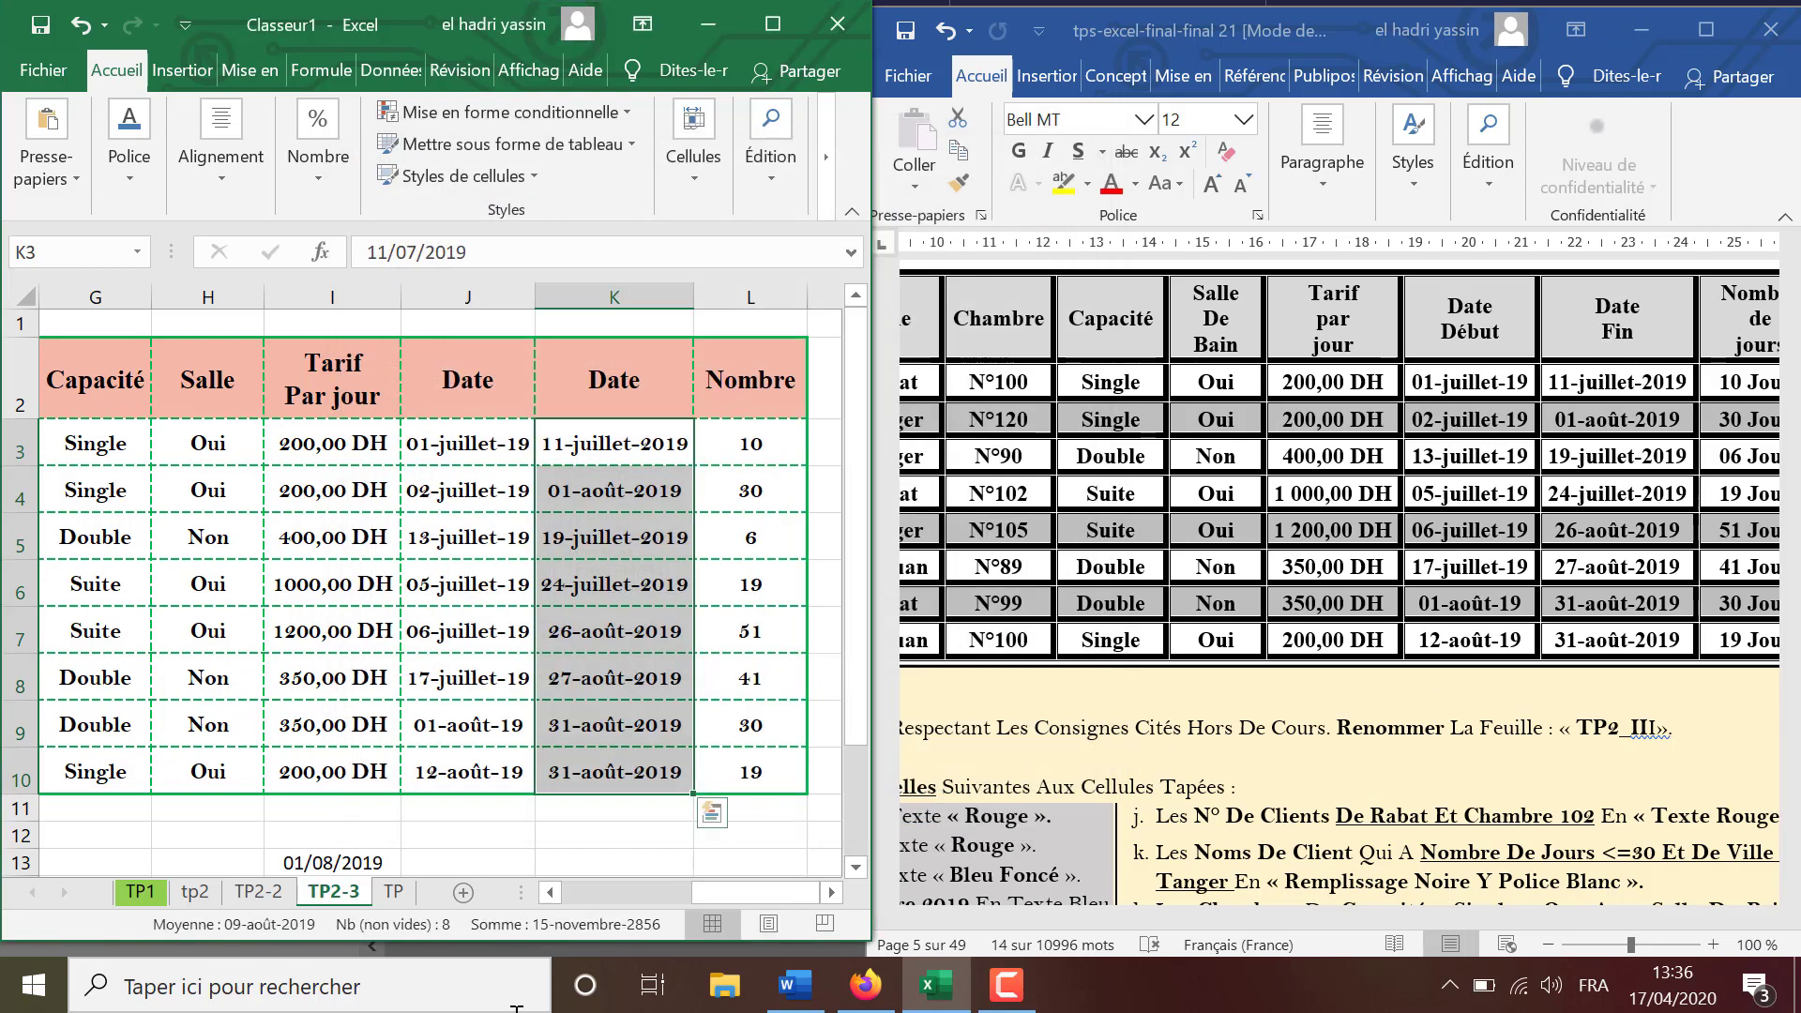
Apply the custom number format 00" jours" to the Nombre values in L3:L10, as in the Word table.
{"action": "left_click", "coordinate": [835, 893]}
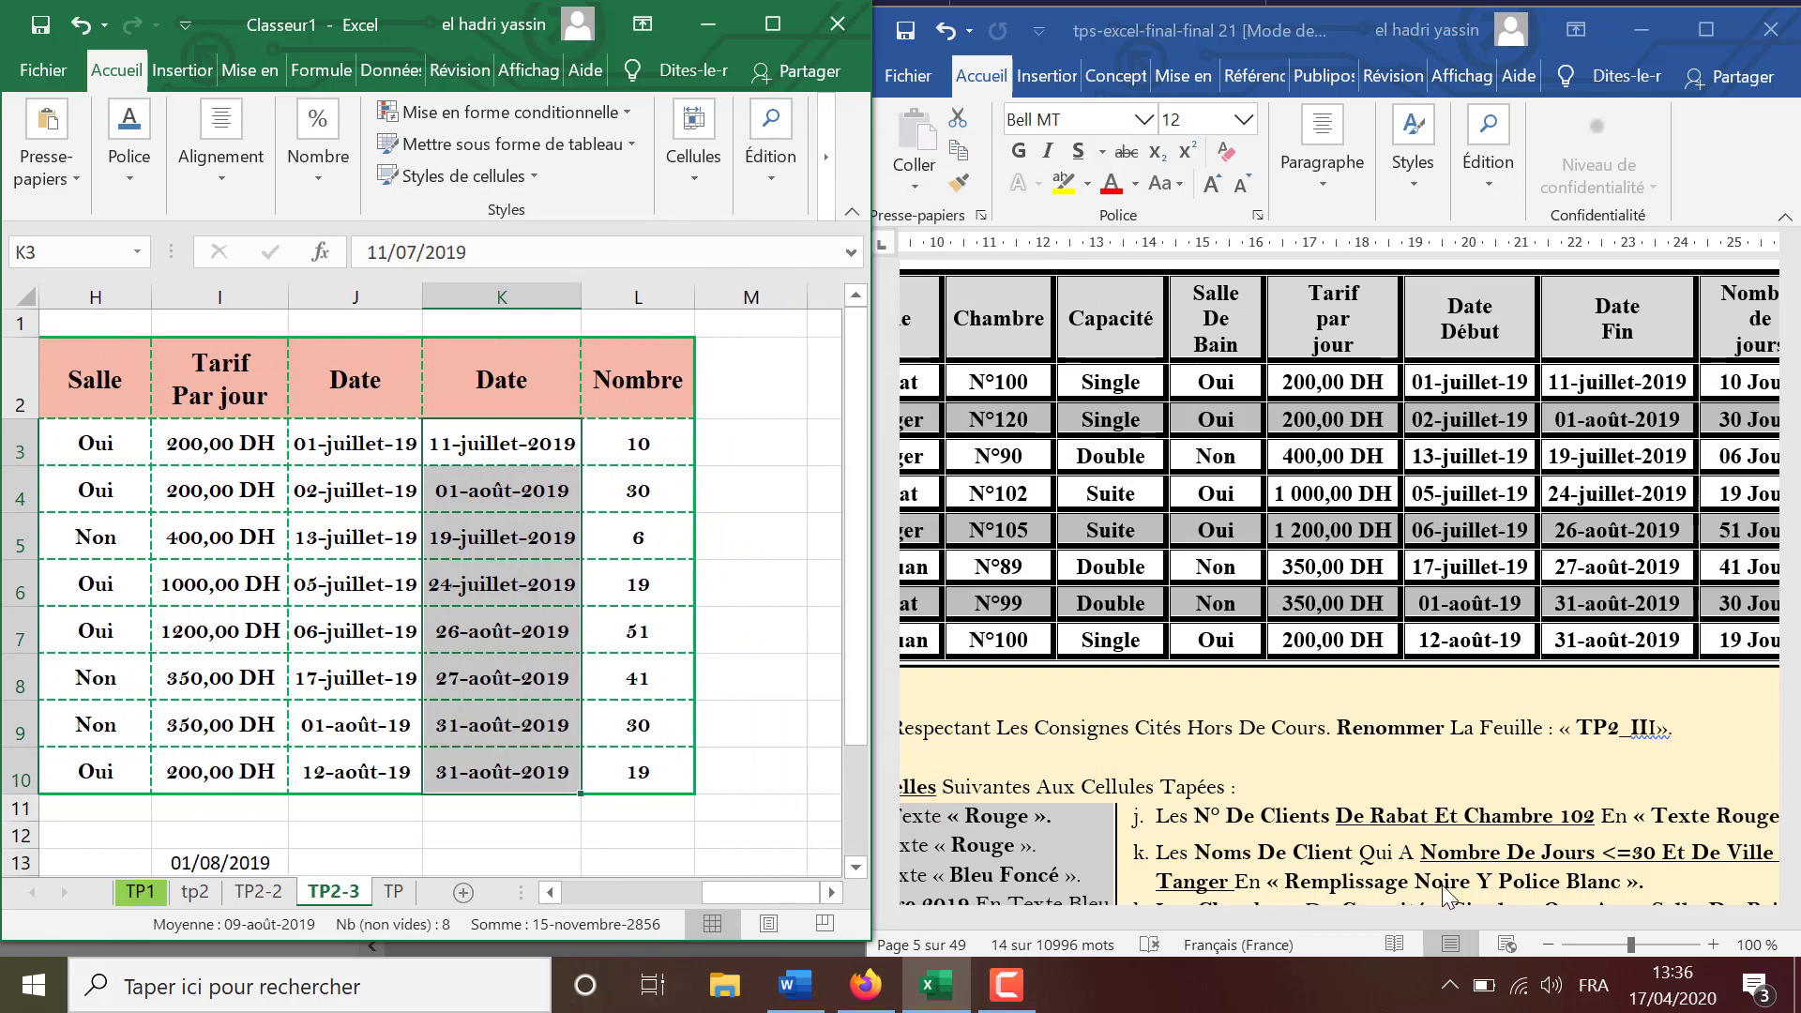
{"action": "left_click", "coordinate": [1769, 931]}
{"action": "scroll", "coordinate": [1598, 430], "scroll_direction": "right", "scroll_amount": 3}
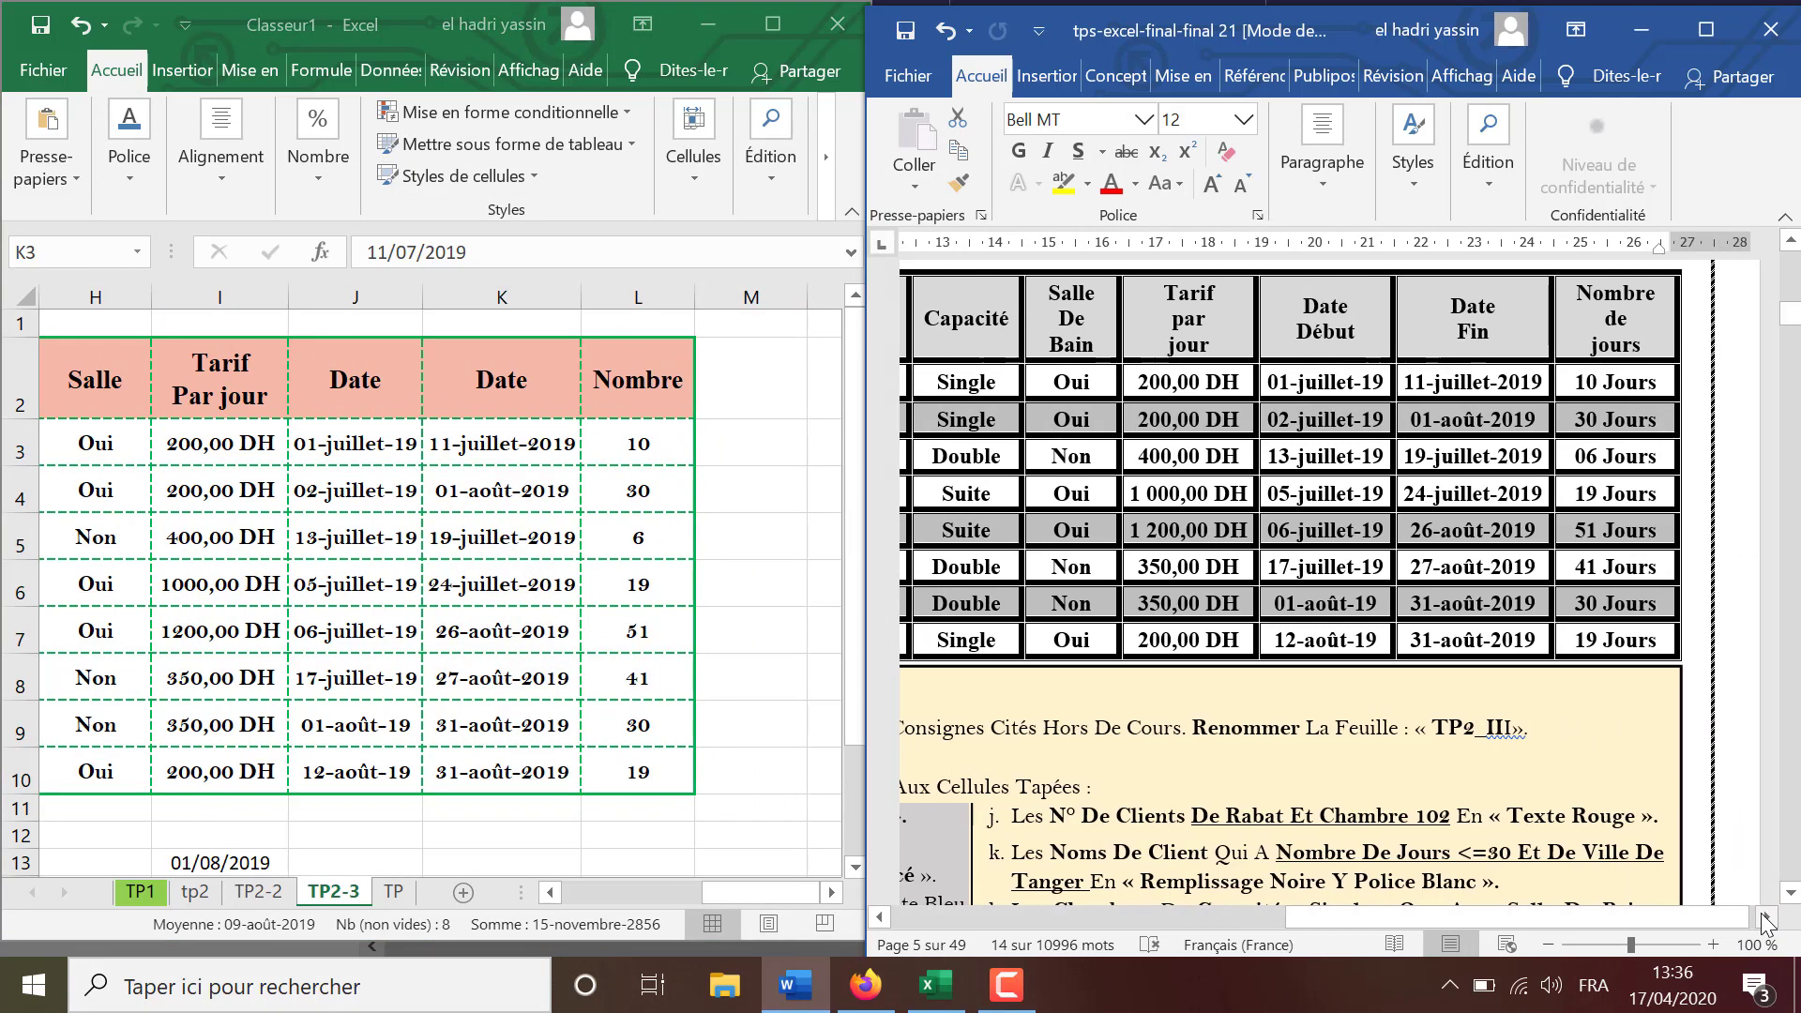
{"action": "left_click", "coordinate": [639, 445]}
{"action": "left_click_drag", "start_coordinate": [639, 446], "coordinate": [639, 774]}
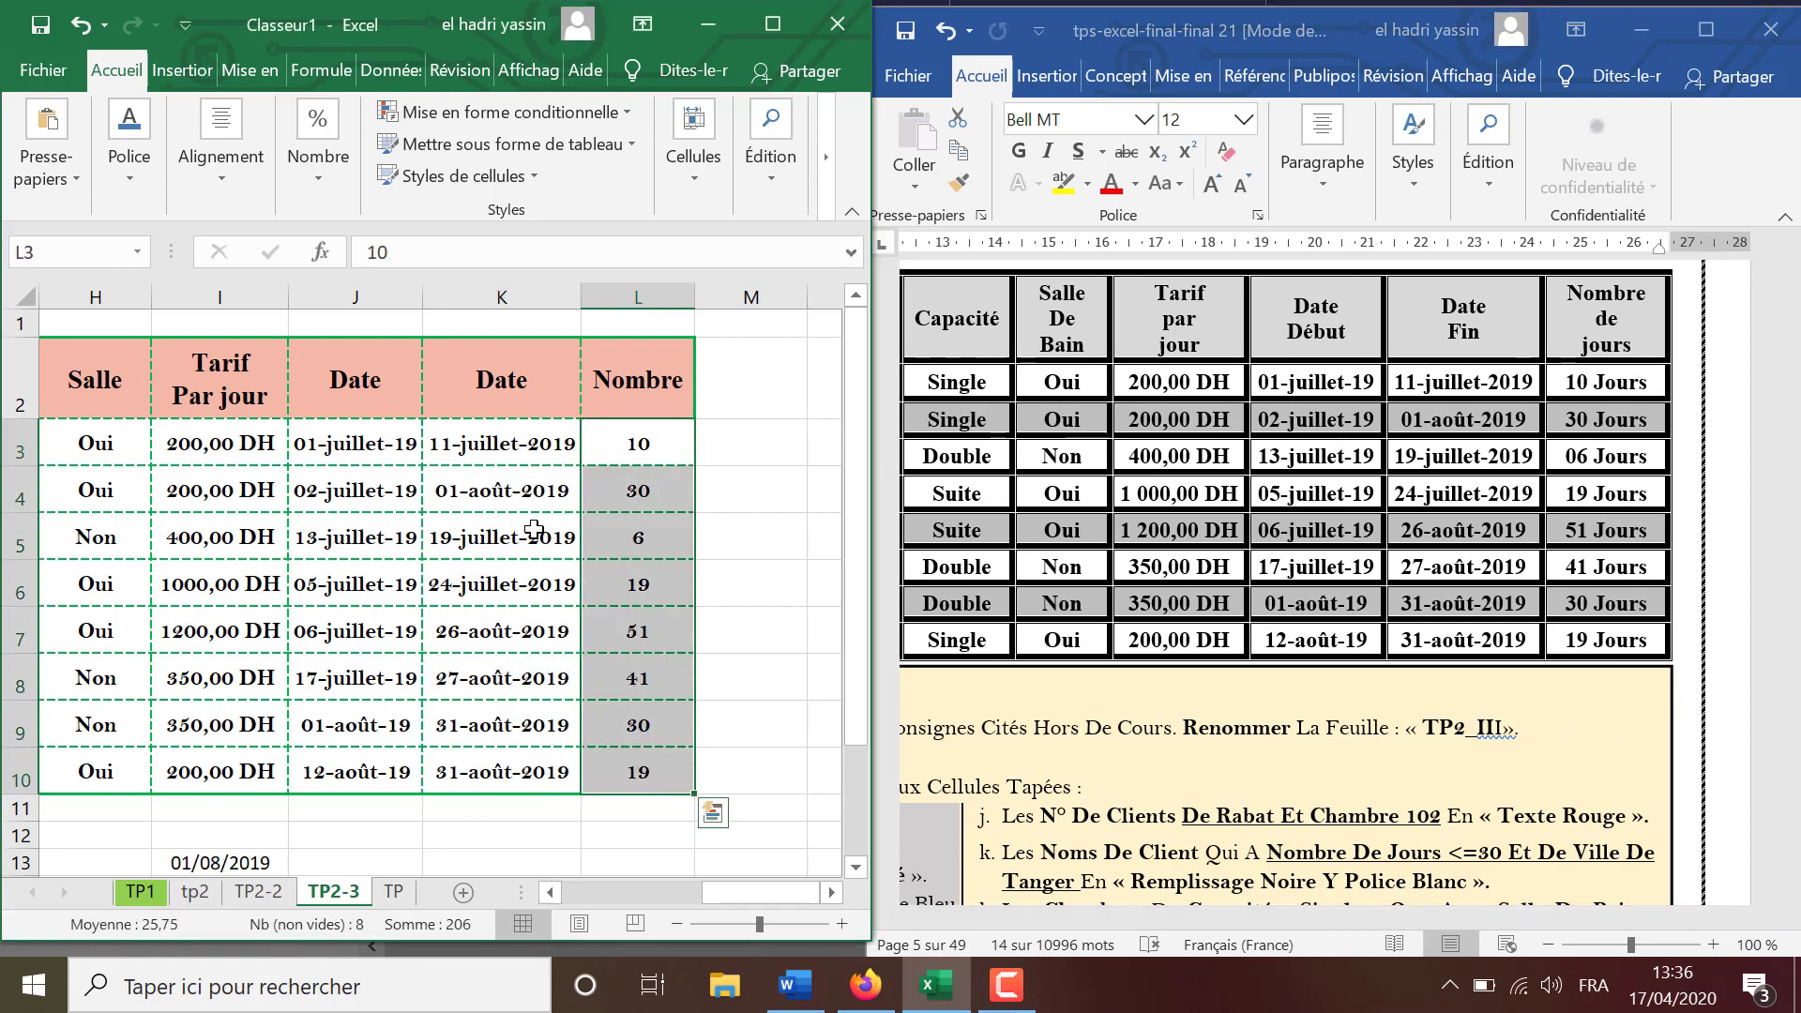
{"action": "left_click", "coordinate": [322, 193]}
{"action": "left_click", "coordinate": [462, 335]}
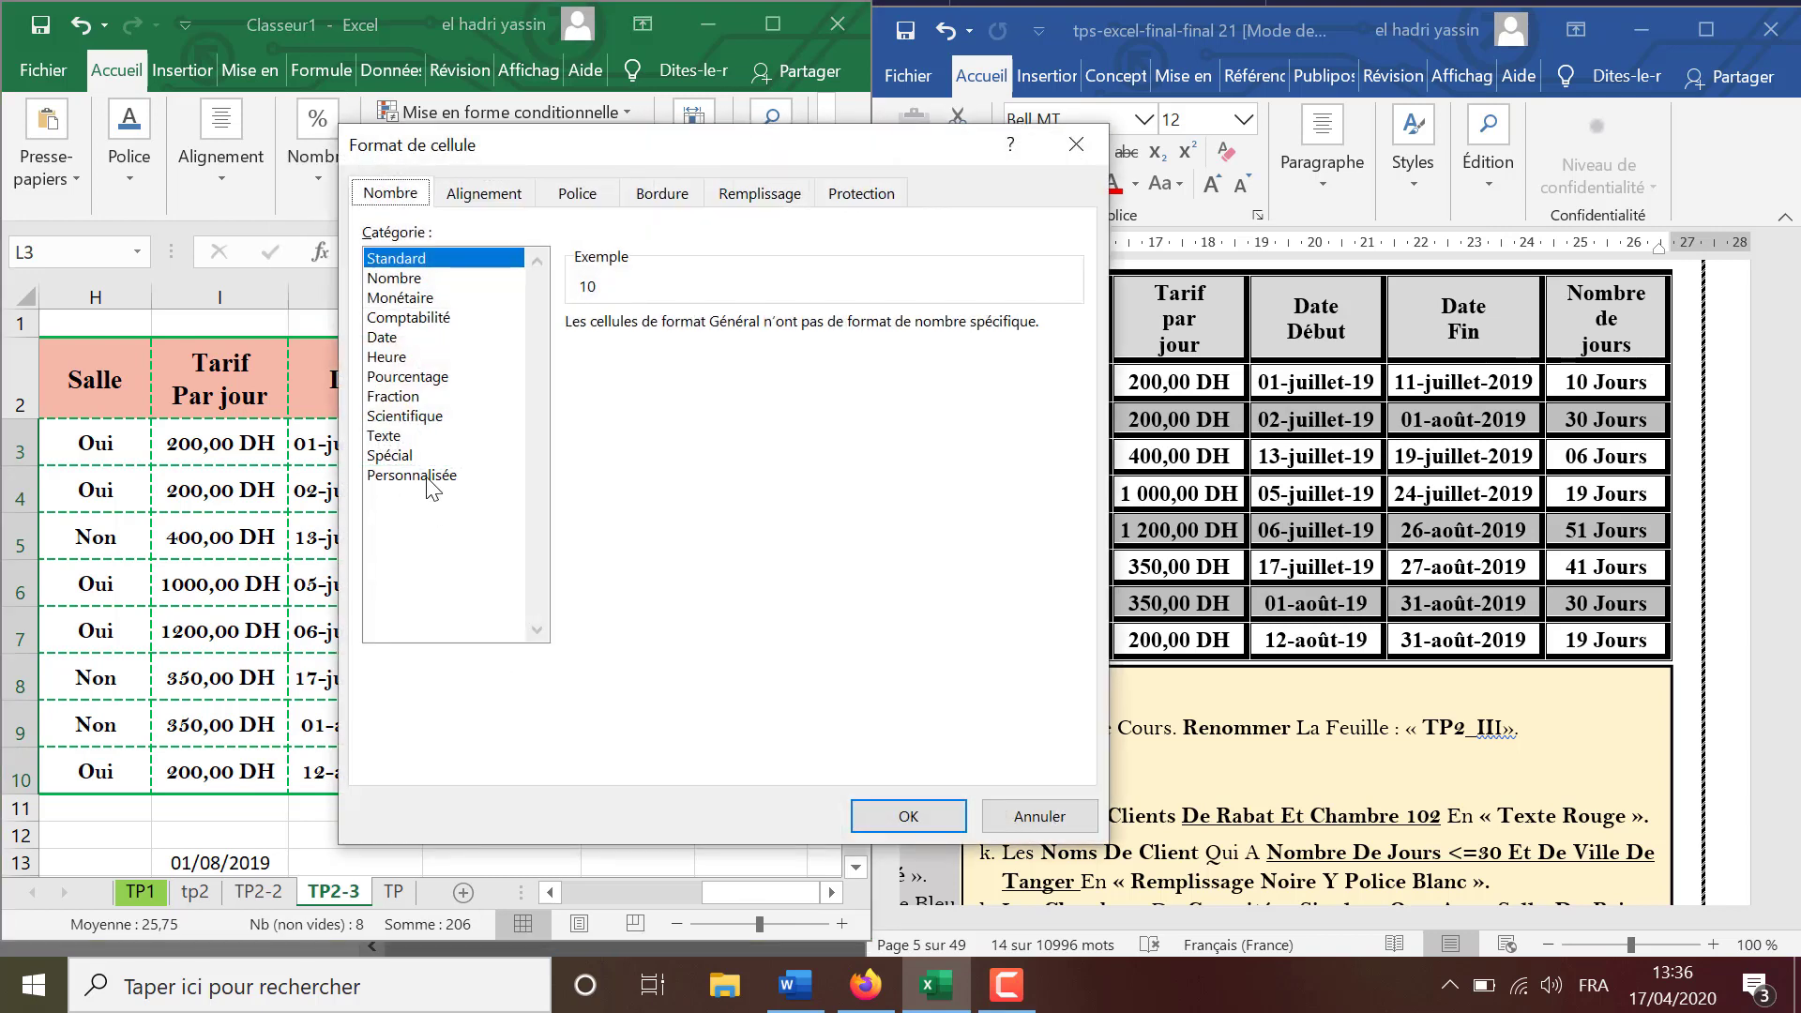
{"action": "left_click", "coordinate": [427, 476]}
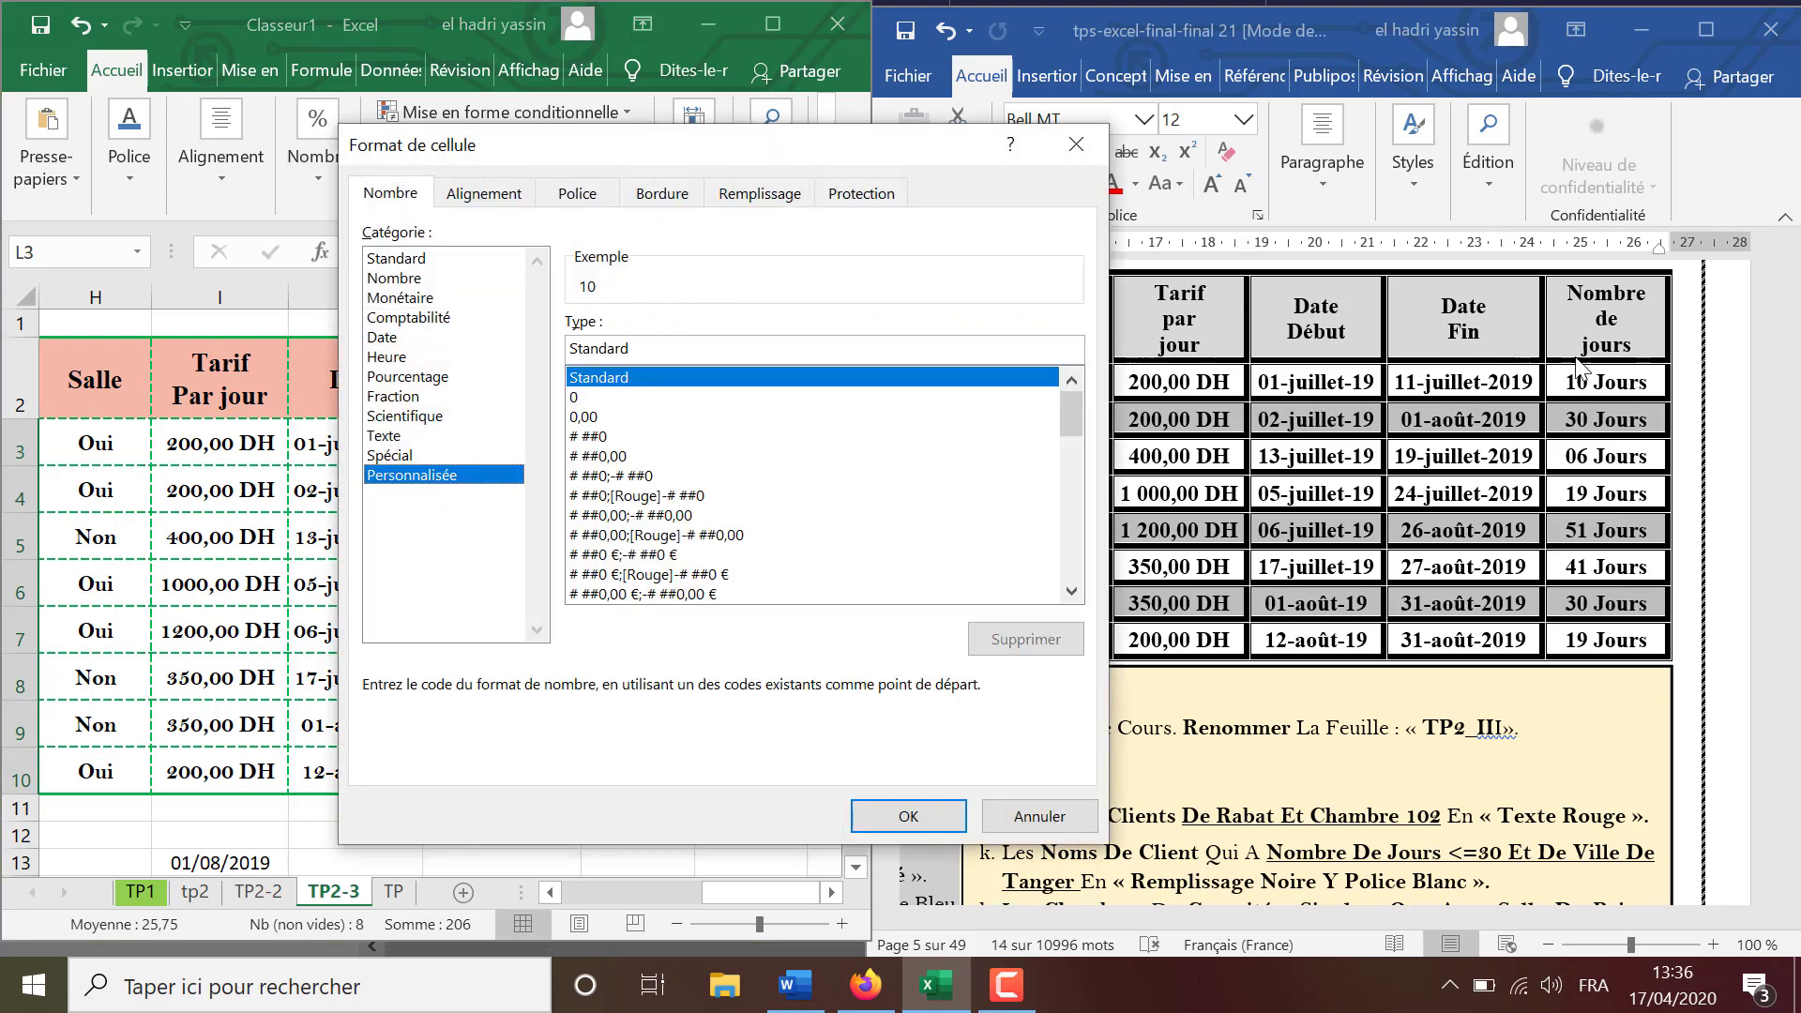
{"action": "left_click", "coordinate": [572, 397]}
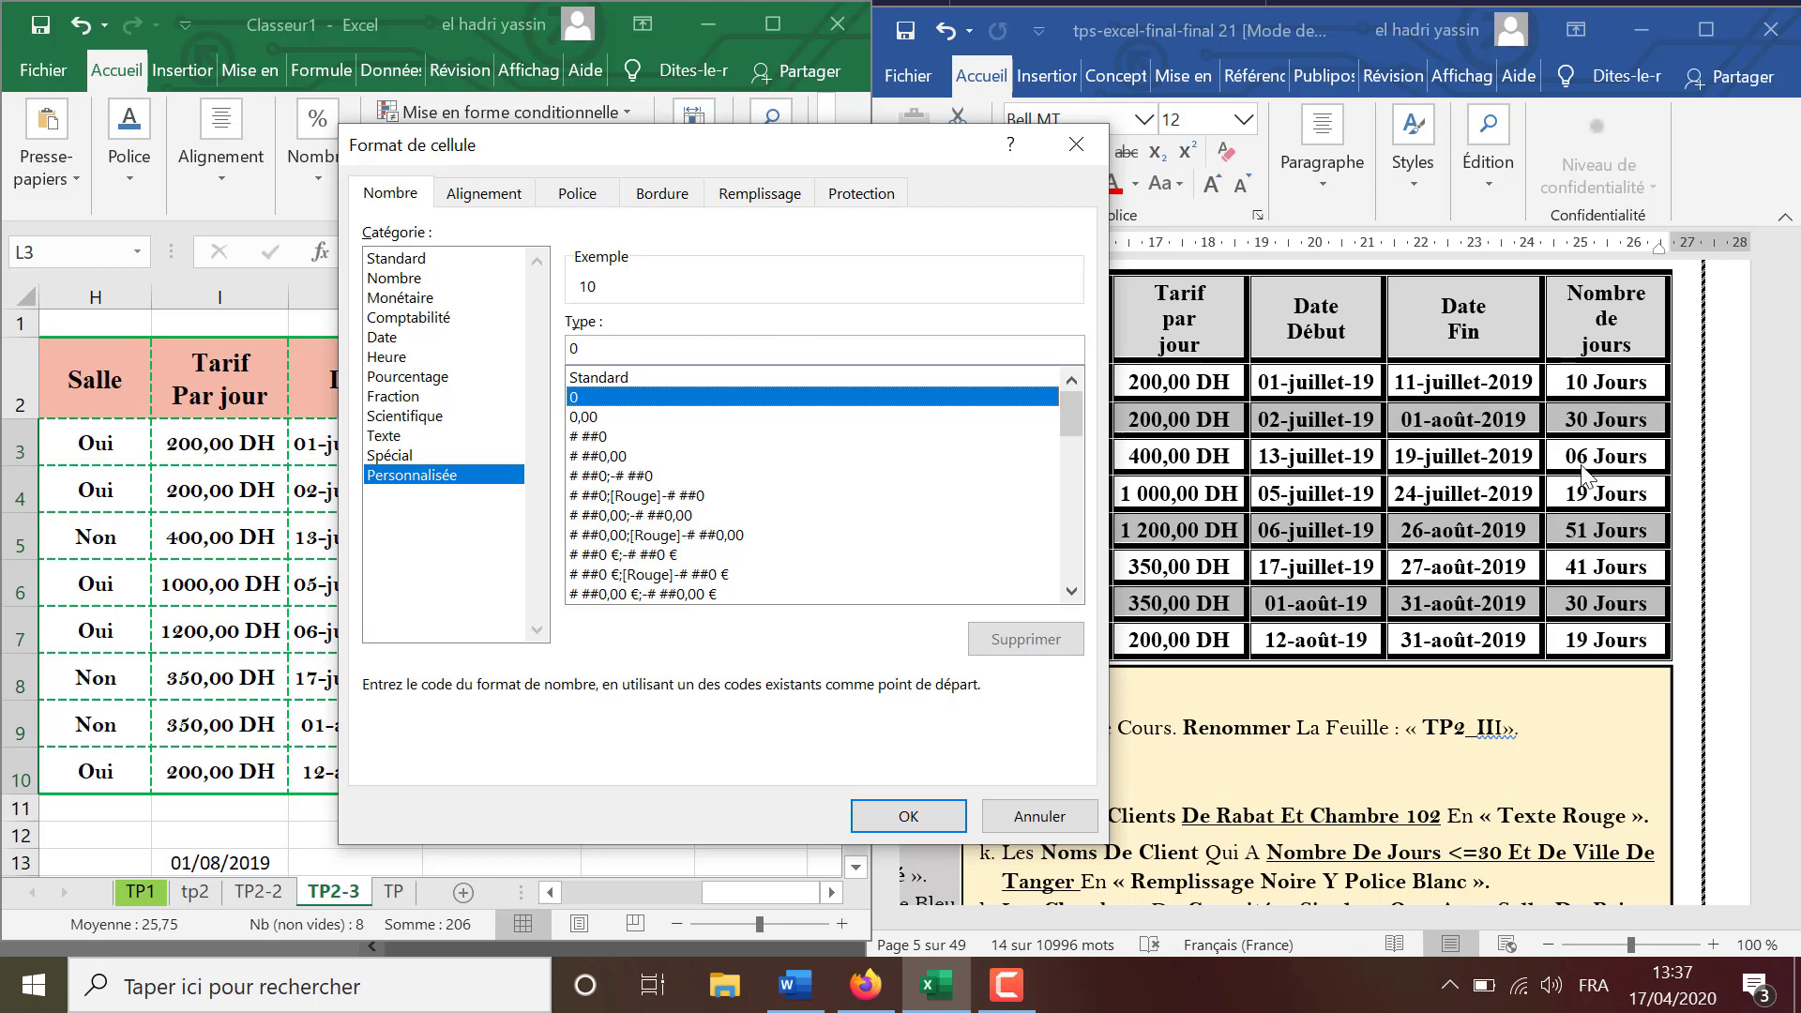
{"action": "left_click", "coordinate": [583, 347]}
{"action": "type", "text": "0"}
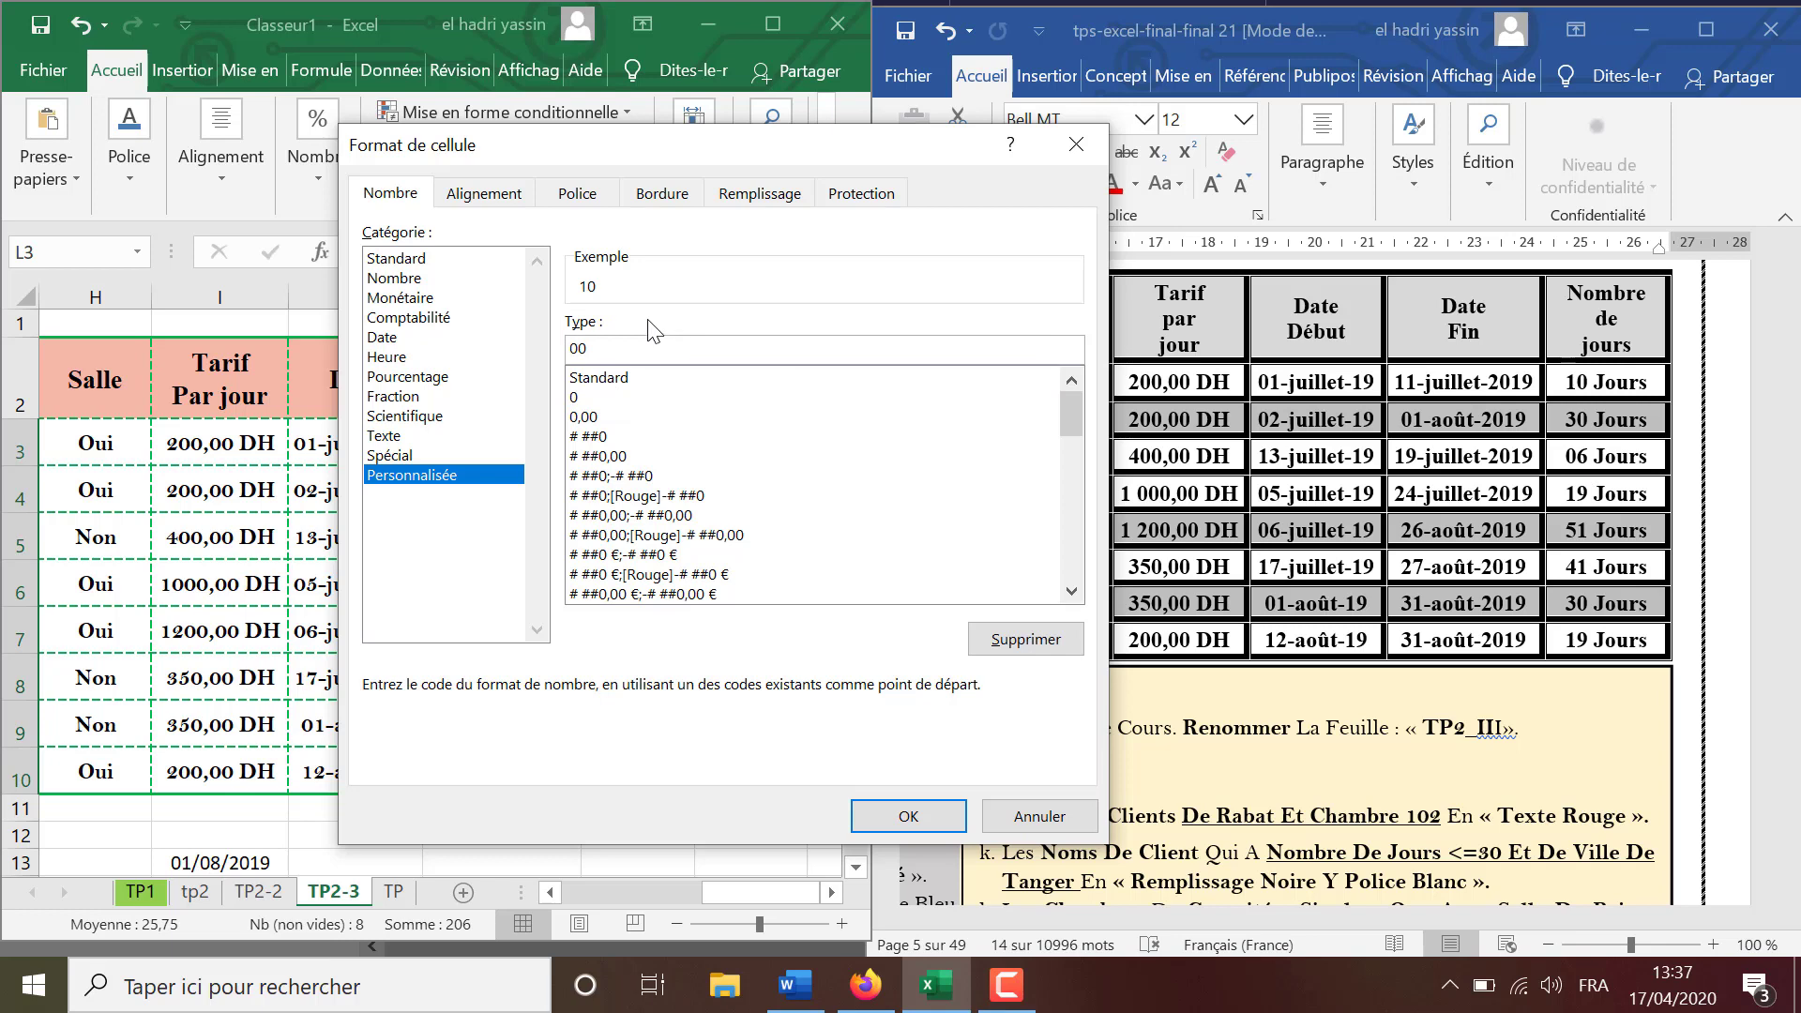
{"action": "type", "text": "\" jours\""}
{"action": "left_click", "coordinate": [895, 814]}
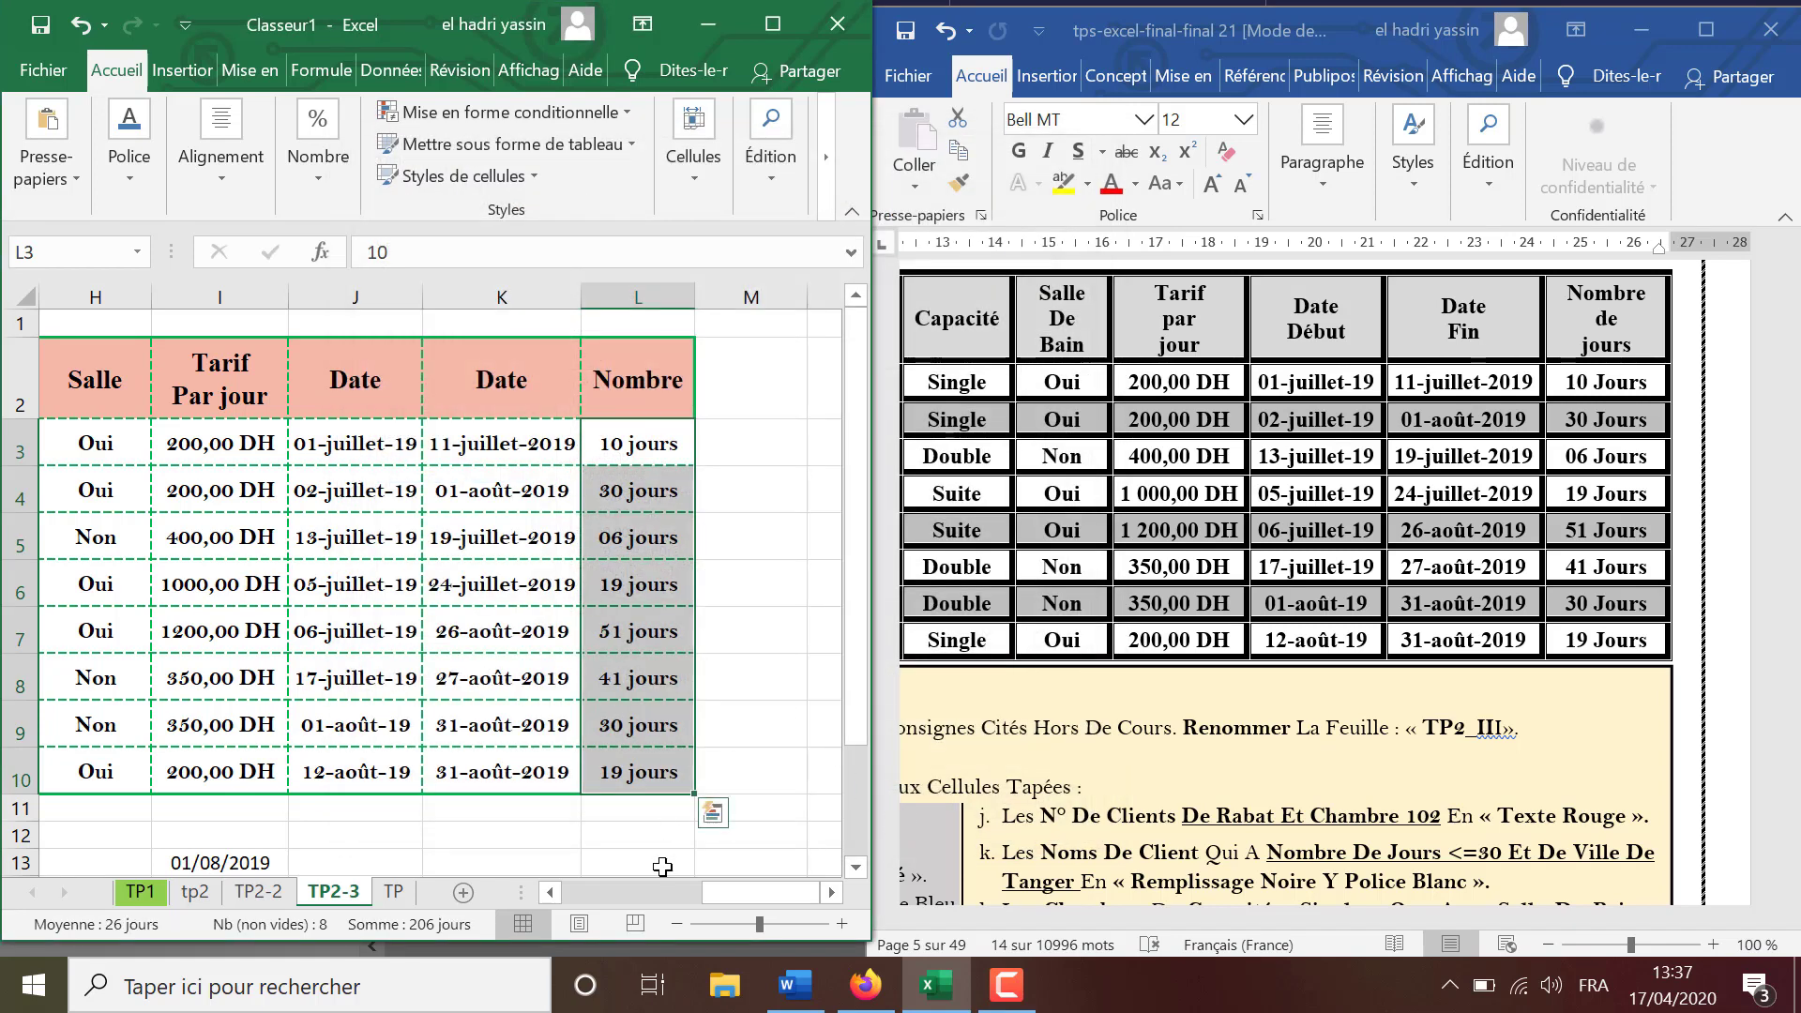
Maximize the Word exercise and the Excel workbook windows, and select the whole booking table B2:L10.
{"action": "left_click_drag", "start_coordinate": [739, 899], "coordinate": [663, 895]}
{"action": "left_click", "coordinate": [1707, 31]}
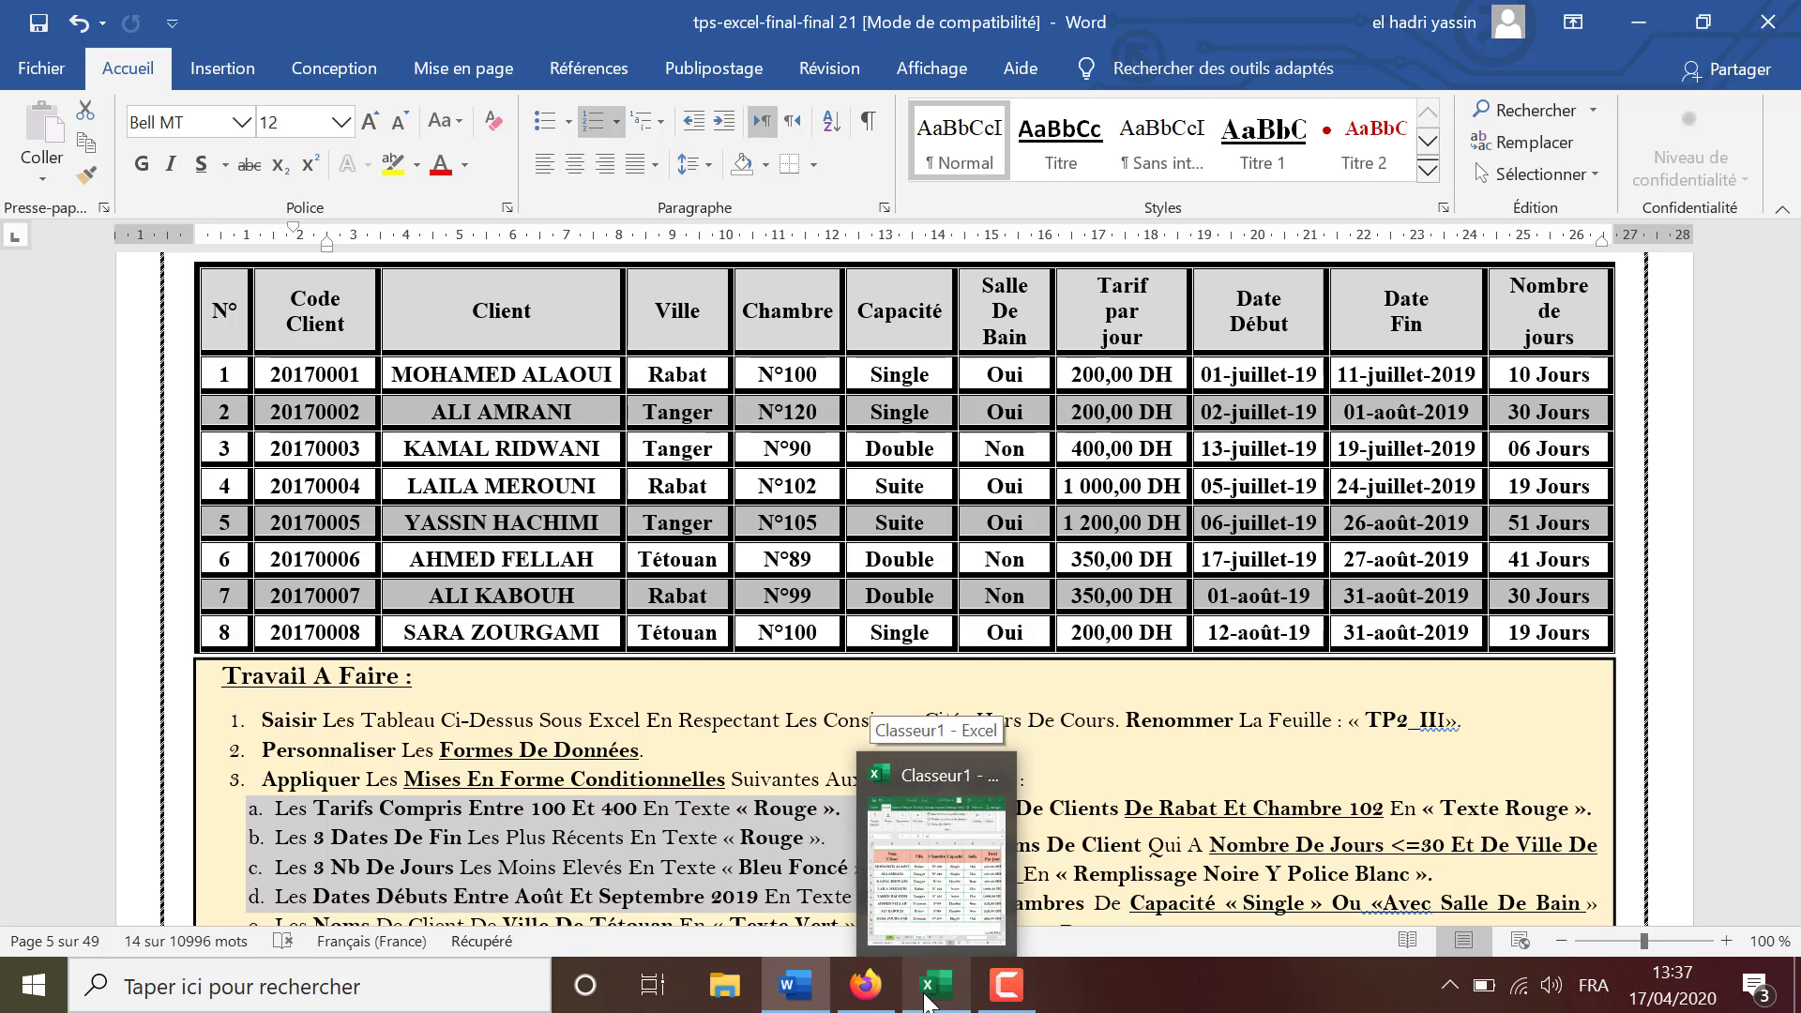
{"action": "left_click", "coordinate": [925, 1000]}
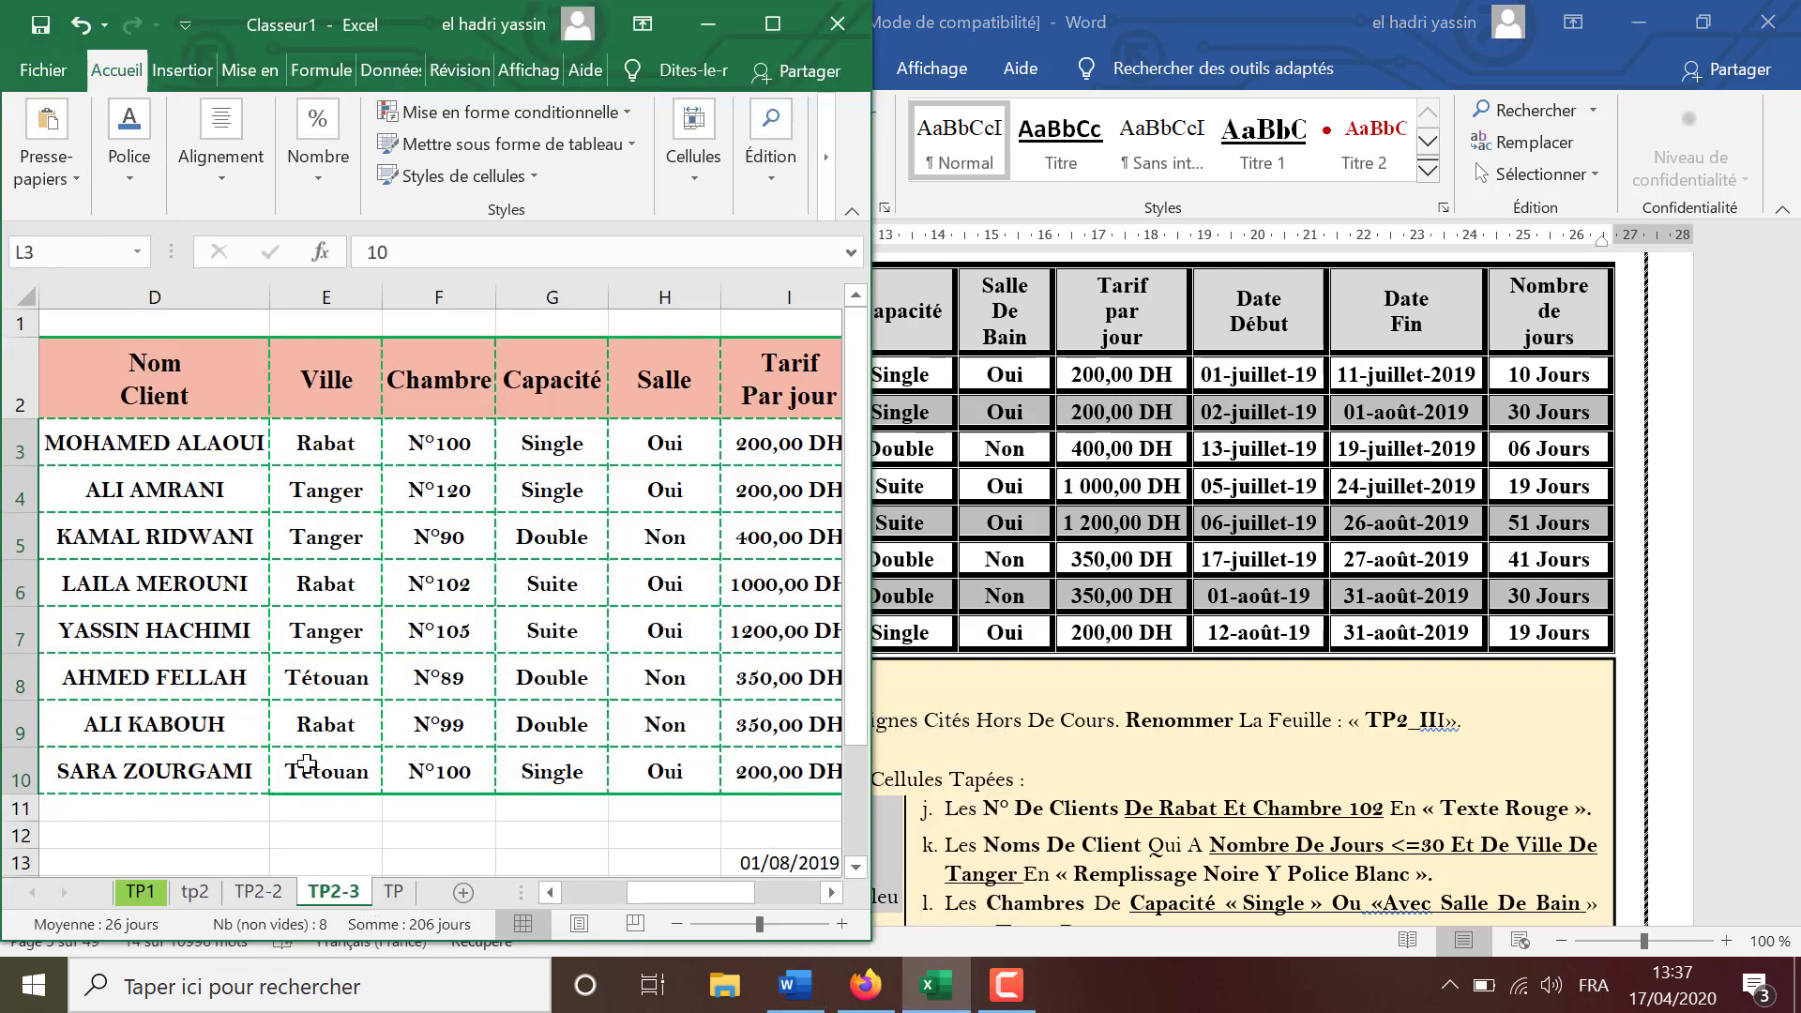
{"action": "left_click", "coordinate": [773, 23]}
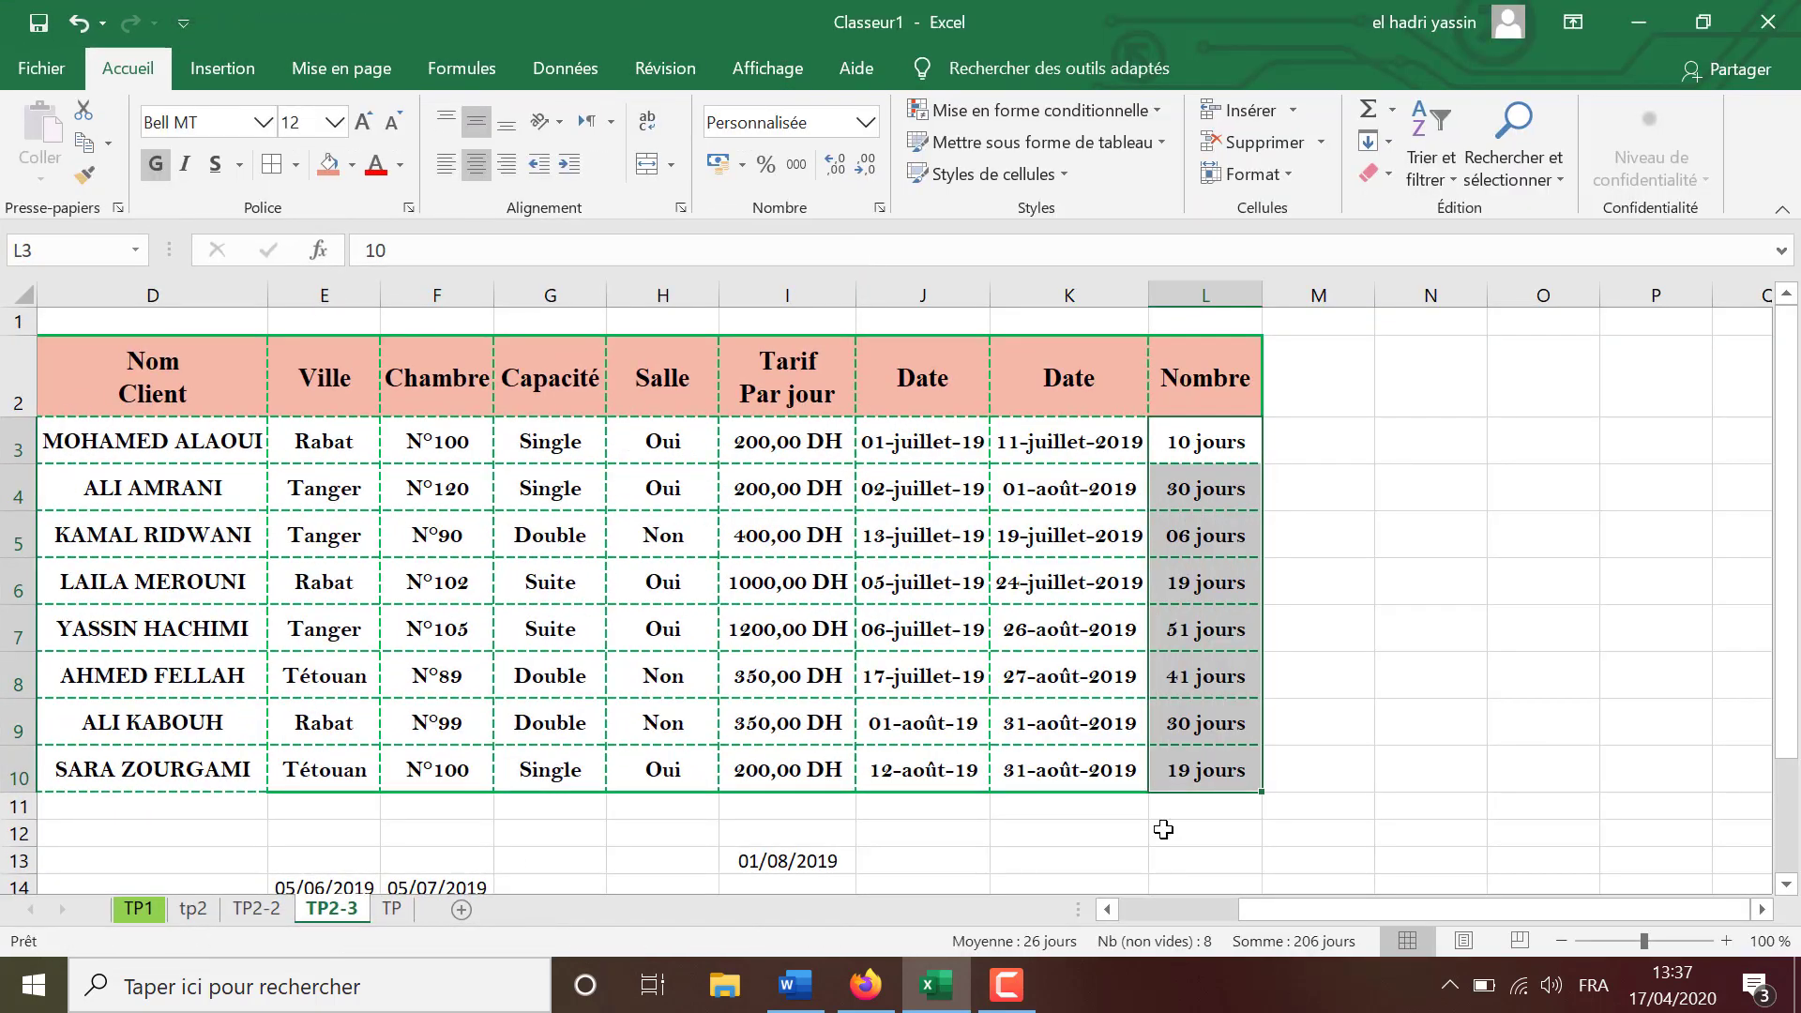
{"action": "left_click_drag", "start_coordinate": [1301, 886], "coordinate": [1163, 920]}
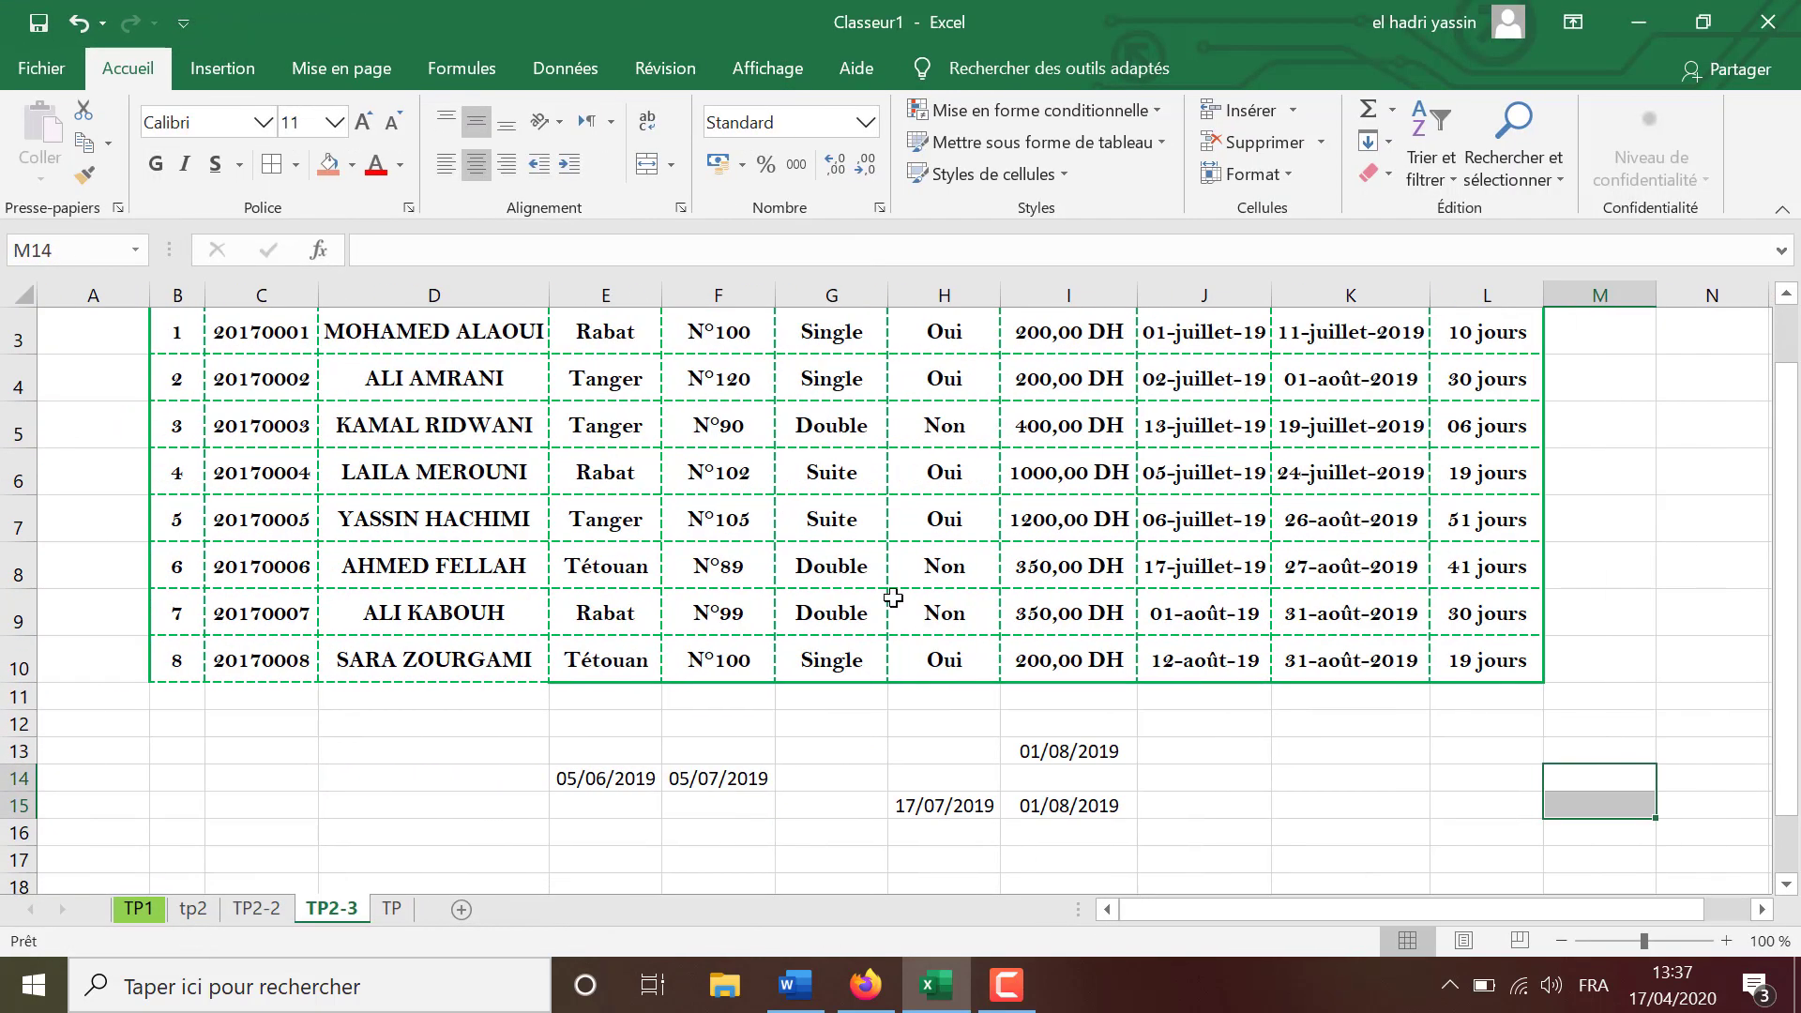
{"action": "scroll", "coordinate": [893, 591], "scroll_direction": "up", "scroll_amount": 1}
{"action": "left_click_drag", "start_coordinate": [177, 378], "coordinate": [1538, 787]}
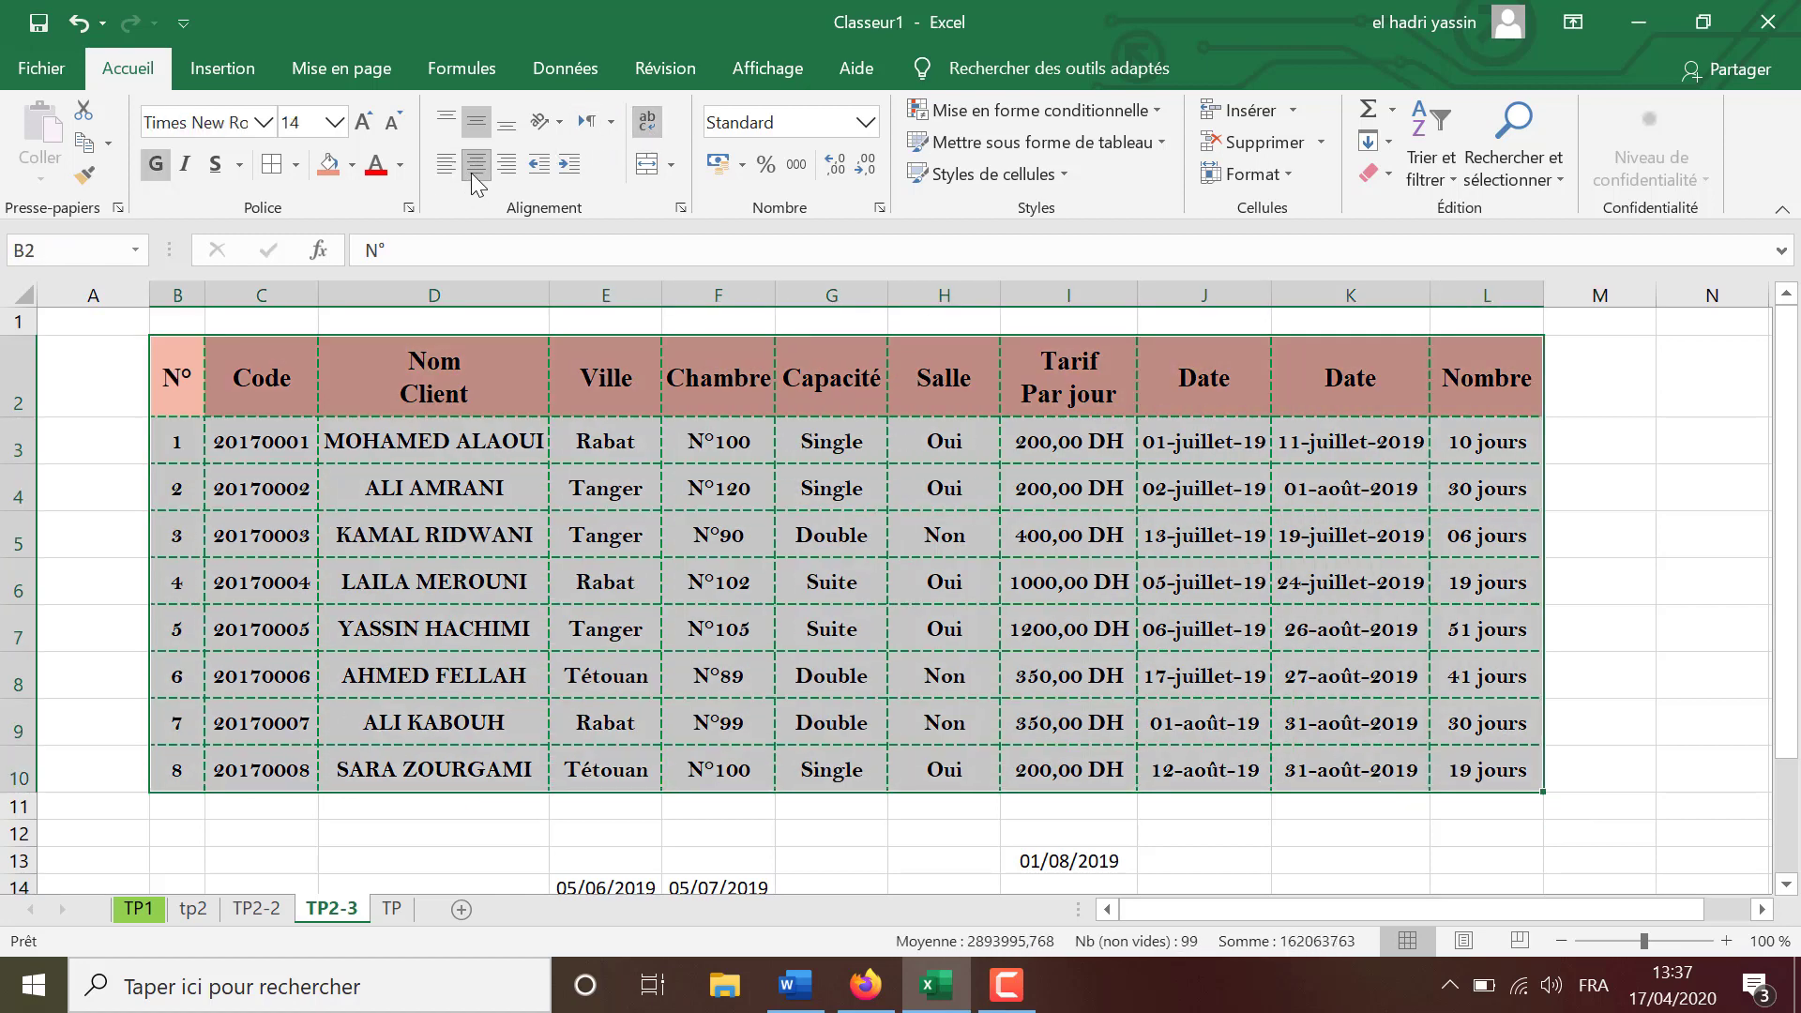
Check the Word exercise's instructions, and set up a highlight rule for tariffs in I3:I10 between 100 and 400.
{"action": "left_click", "coordinate": [795, 986]}
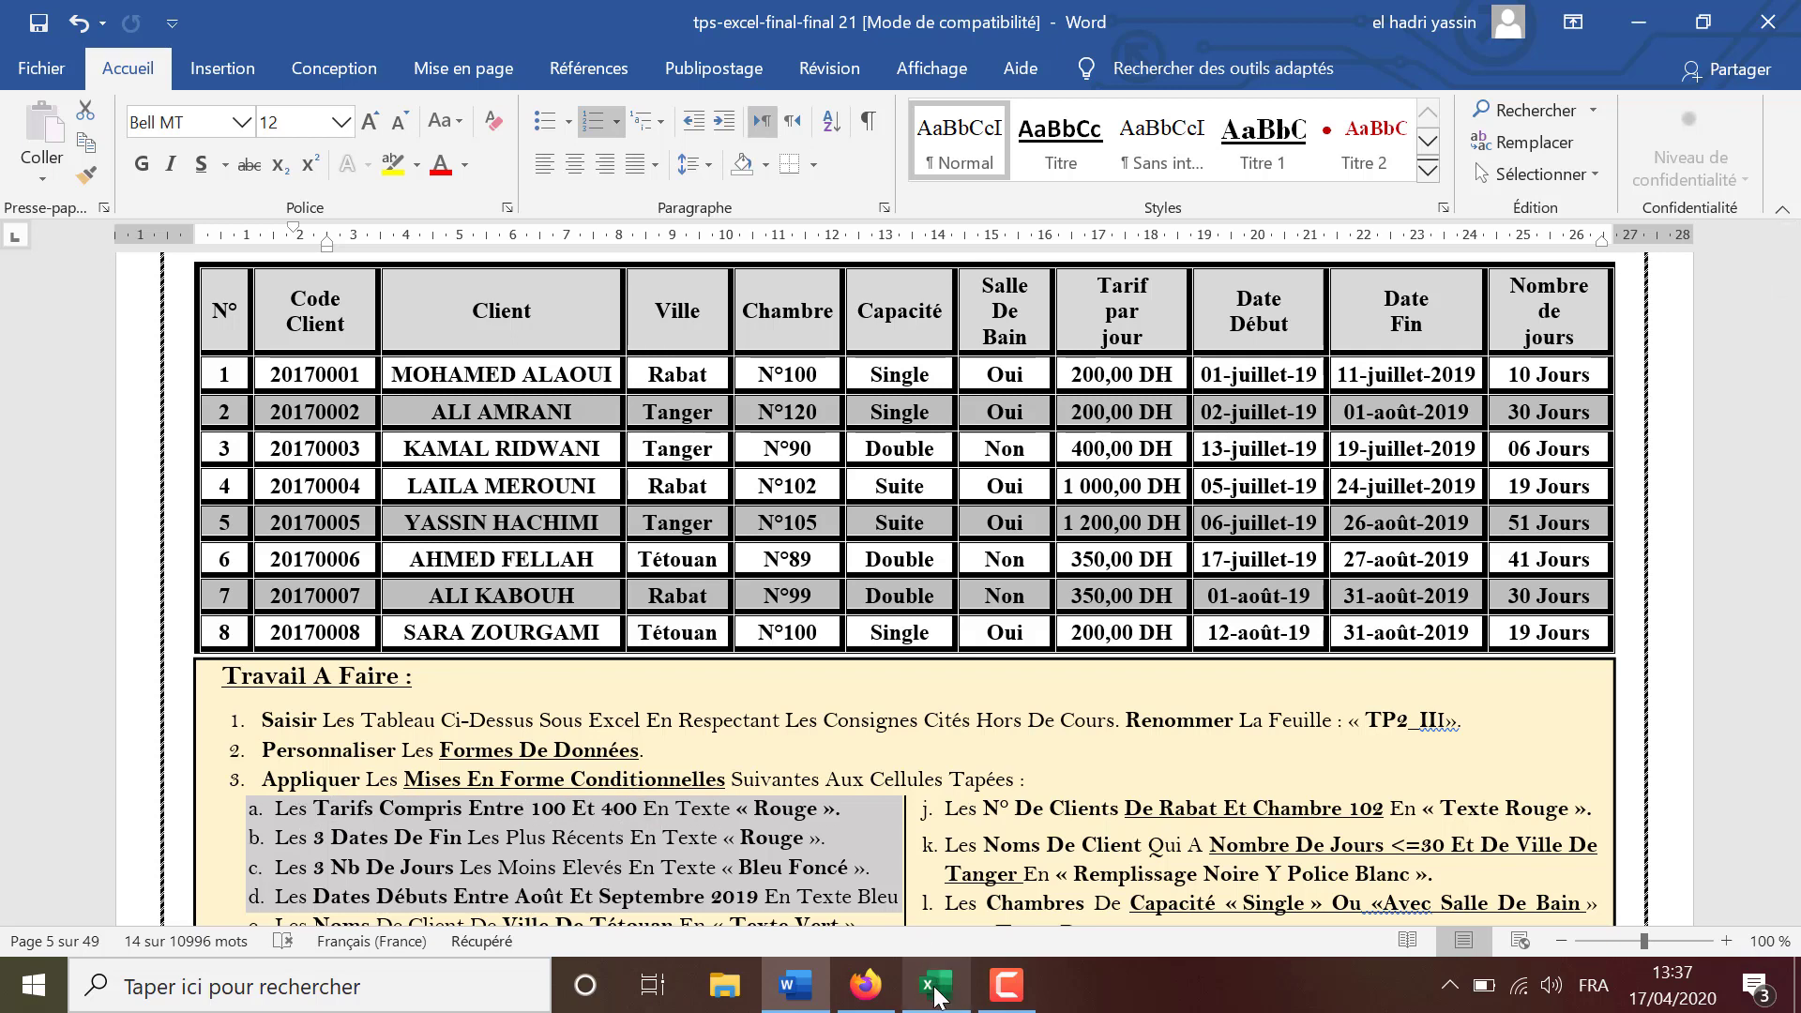
{"action": "left_click", "coordinate": [935, 985]}
{"action": "left_click", "coordinate": [985, 478]}
{"action": "left_click_drag", "start_coordinate": [1061, 436], "coordinate": [1070, 773]}
{"action": "left_click", "coordinate": [965, 109]}
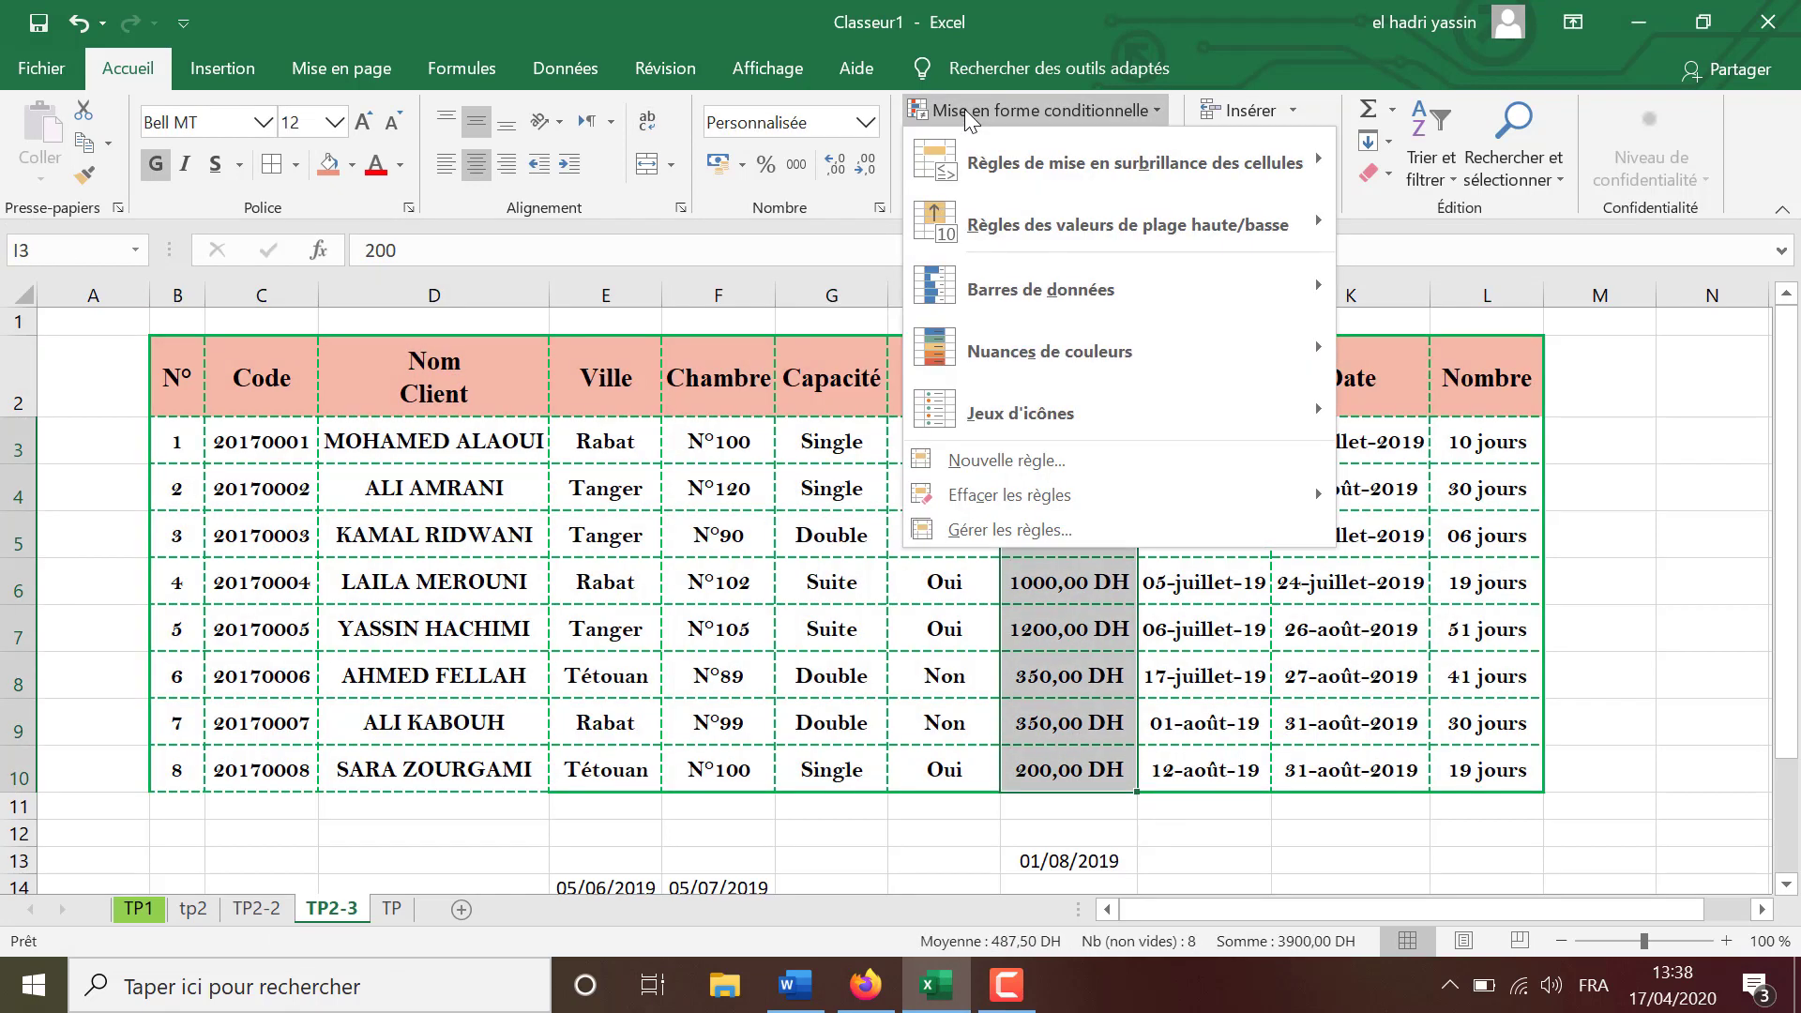
{"action": "mouse_move", "coordinate": [1133, 173]}
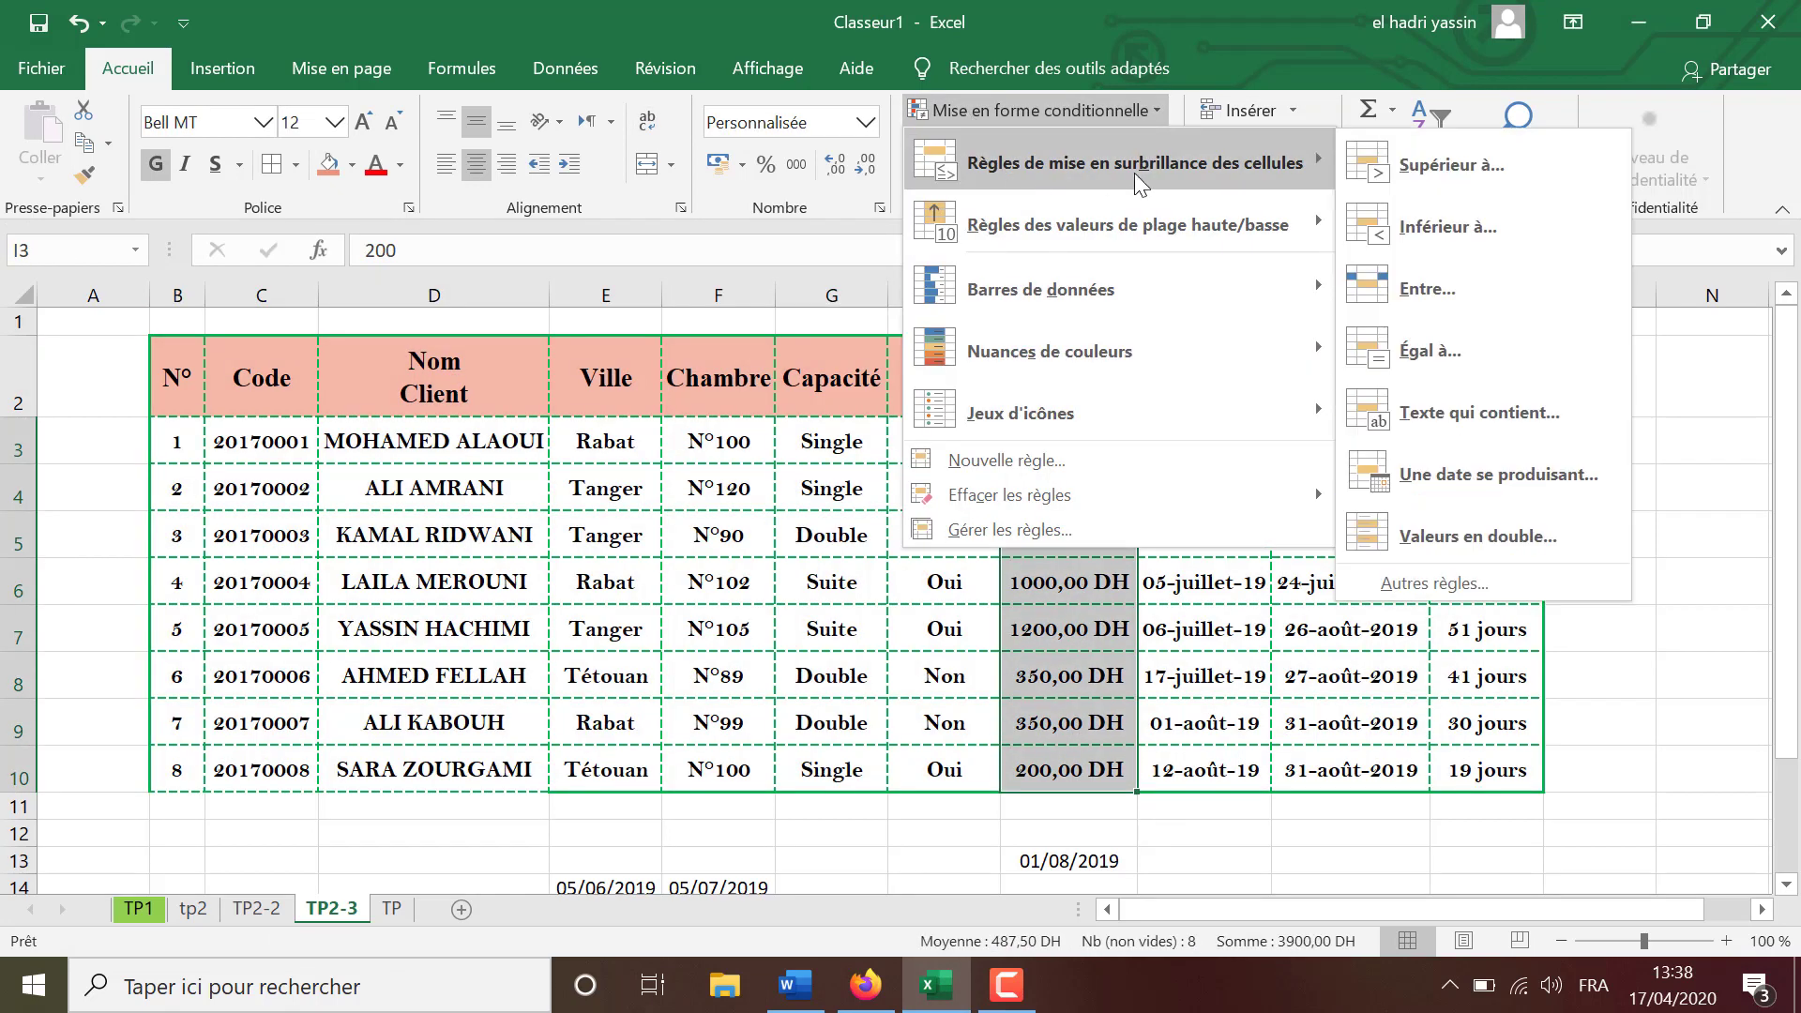
{"action": "left_click", "coordinate": [1443, 289]}
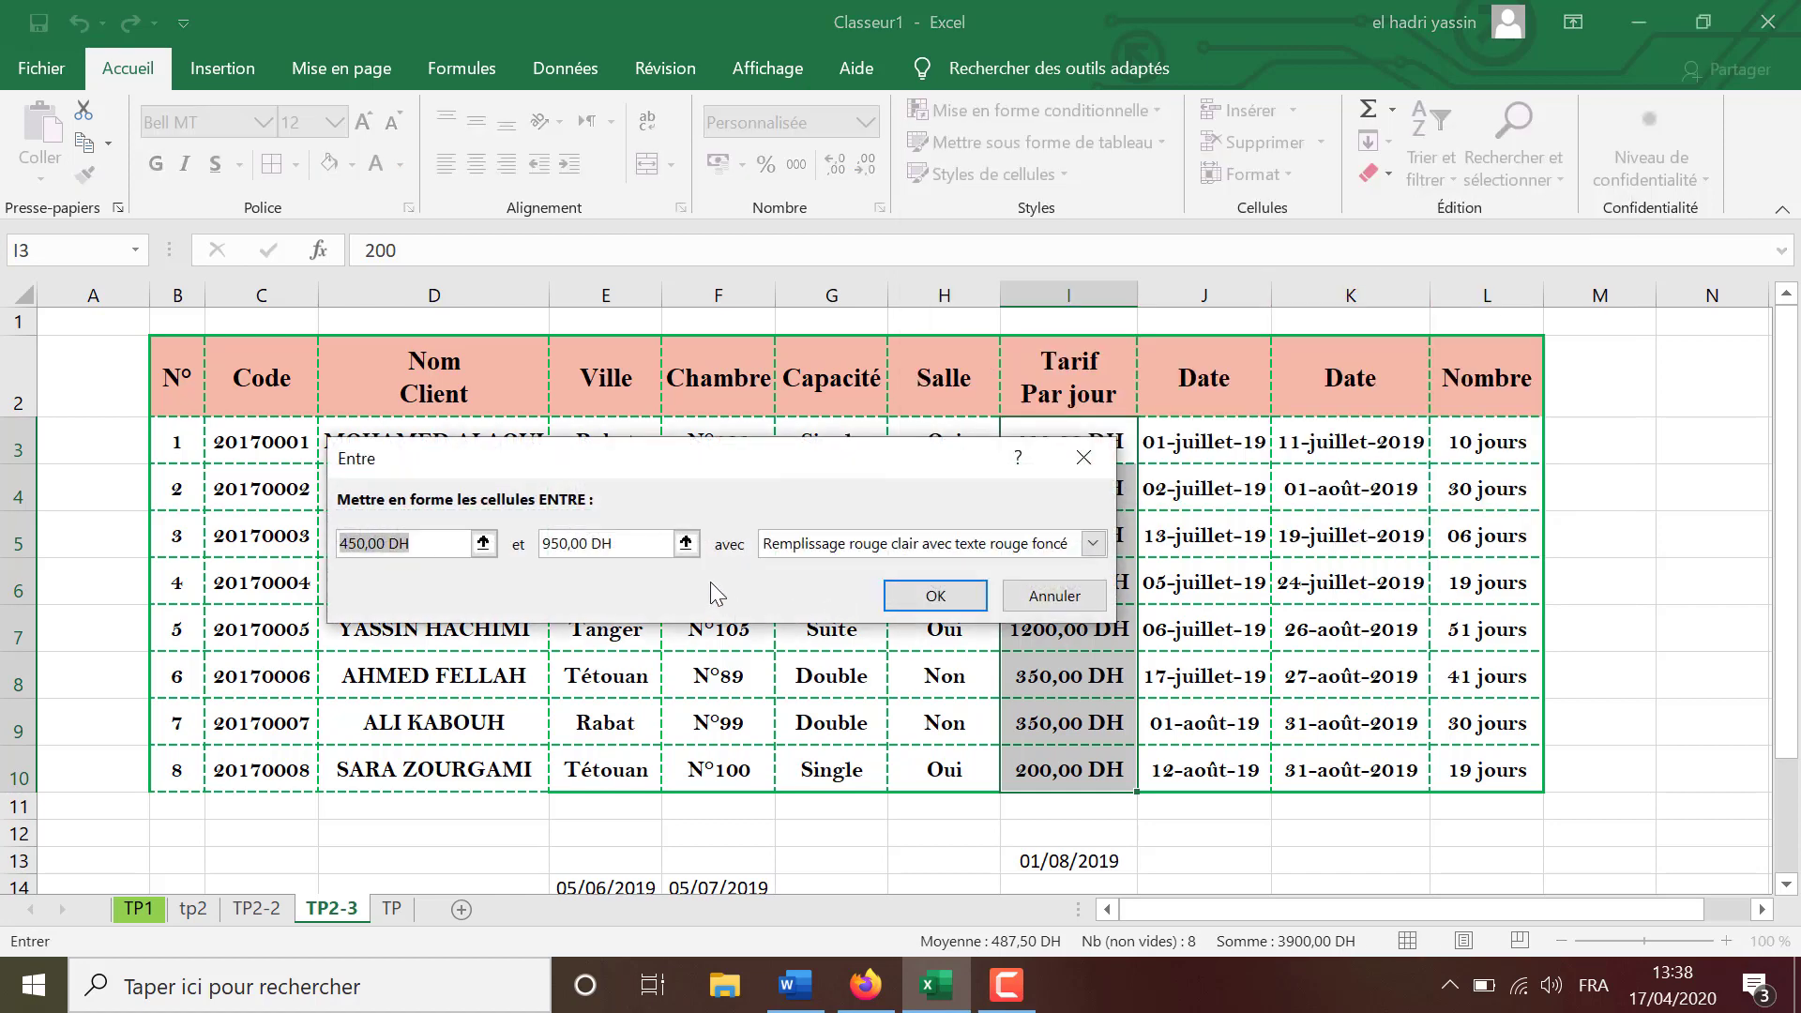
{"action": "type", "text": "100"}
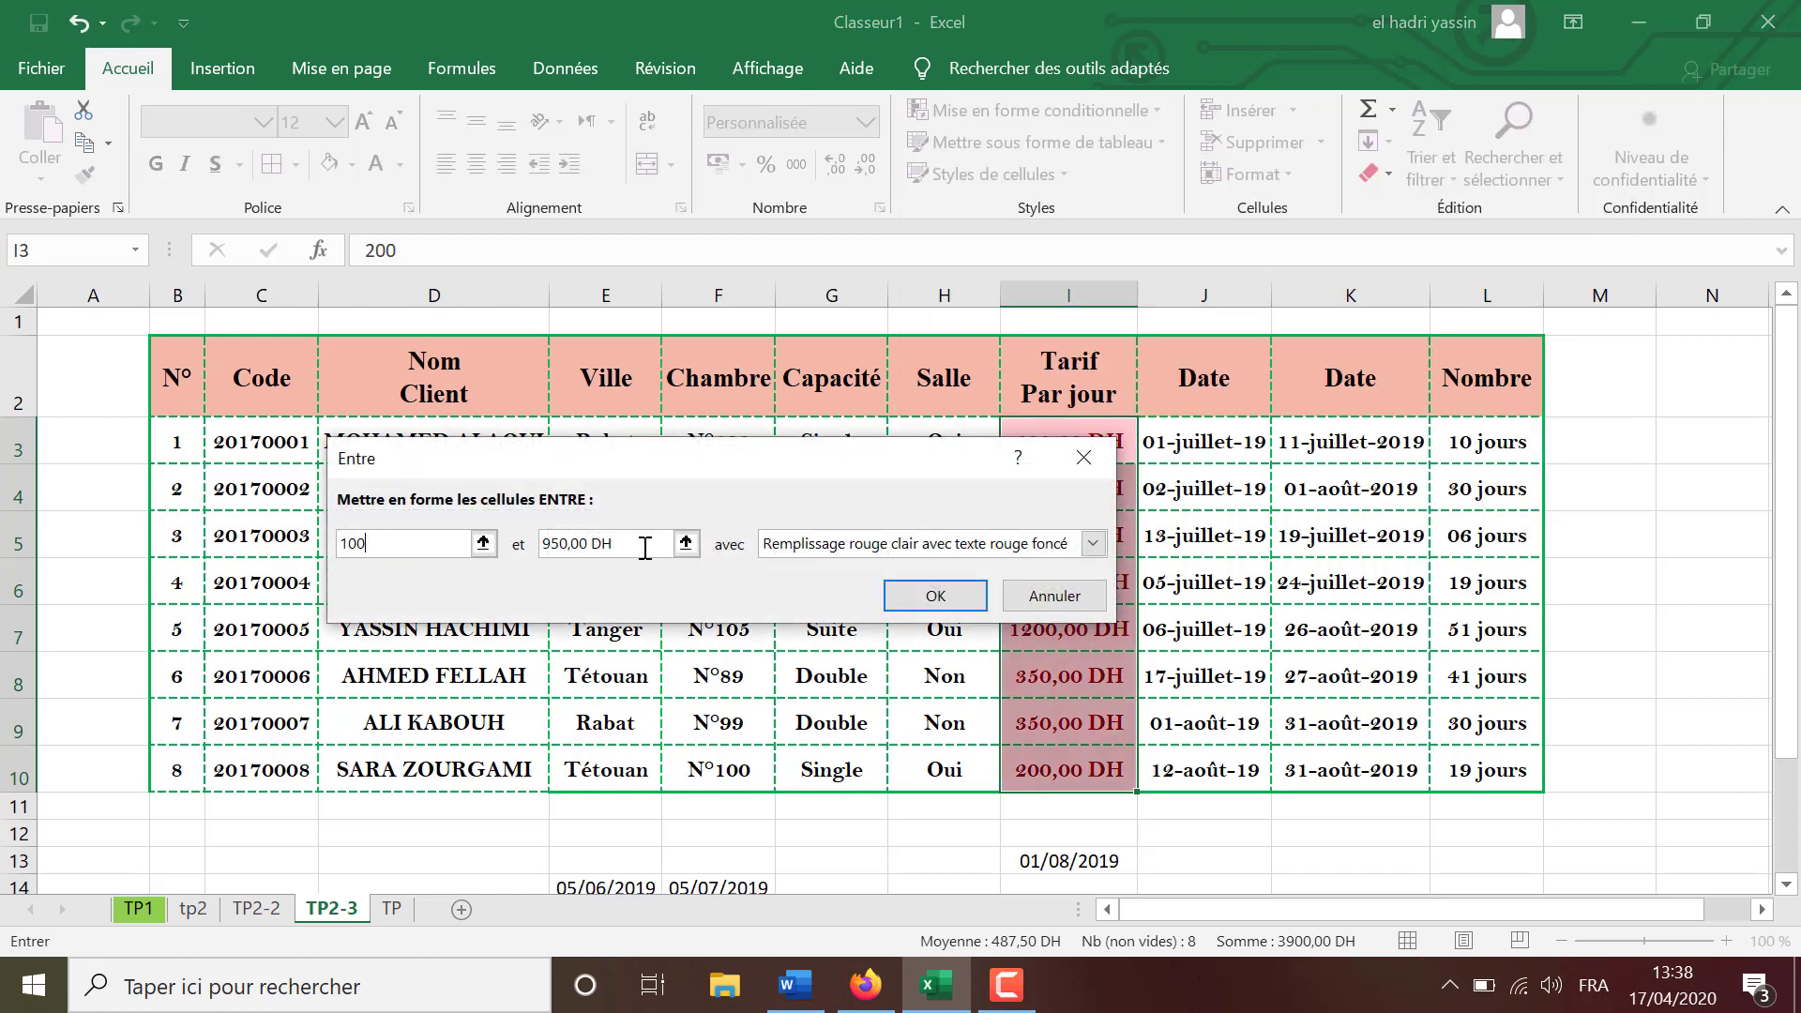
{"action": "left_click_drag", "start_coordinate": [646, 548], "coordinate": [511, 562]}
{"action": "type", "text": "400"}
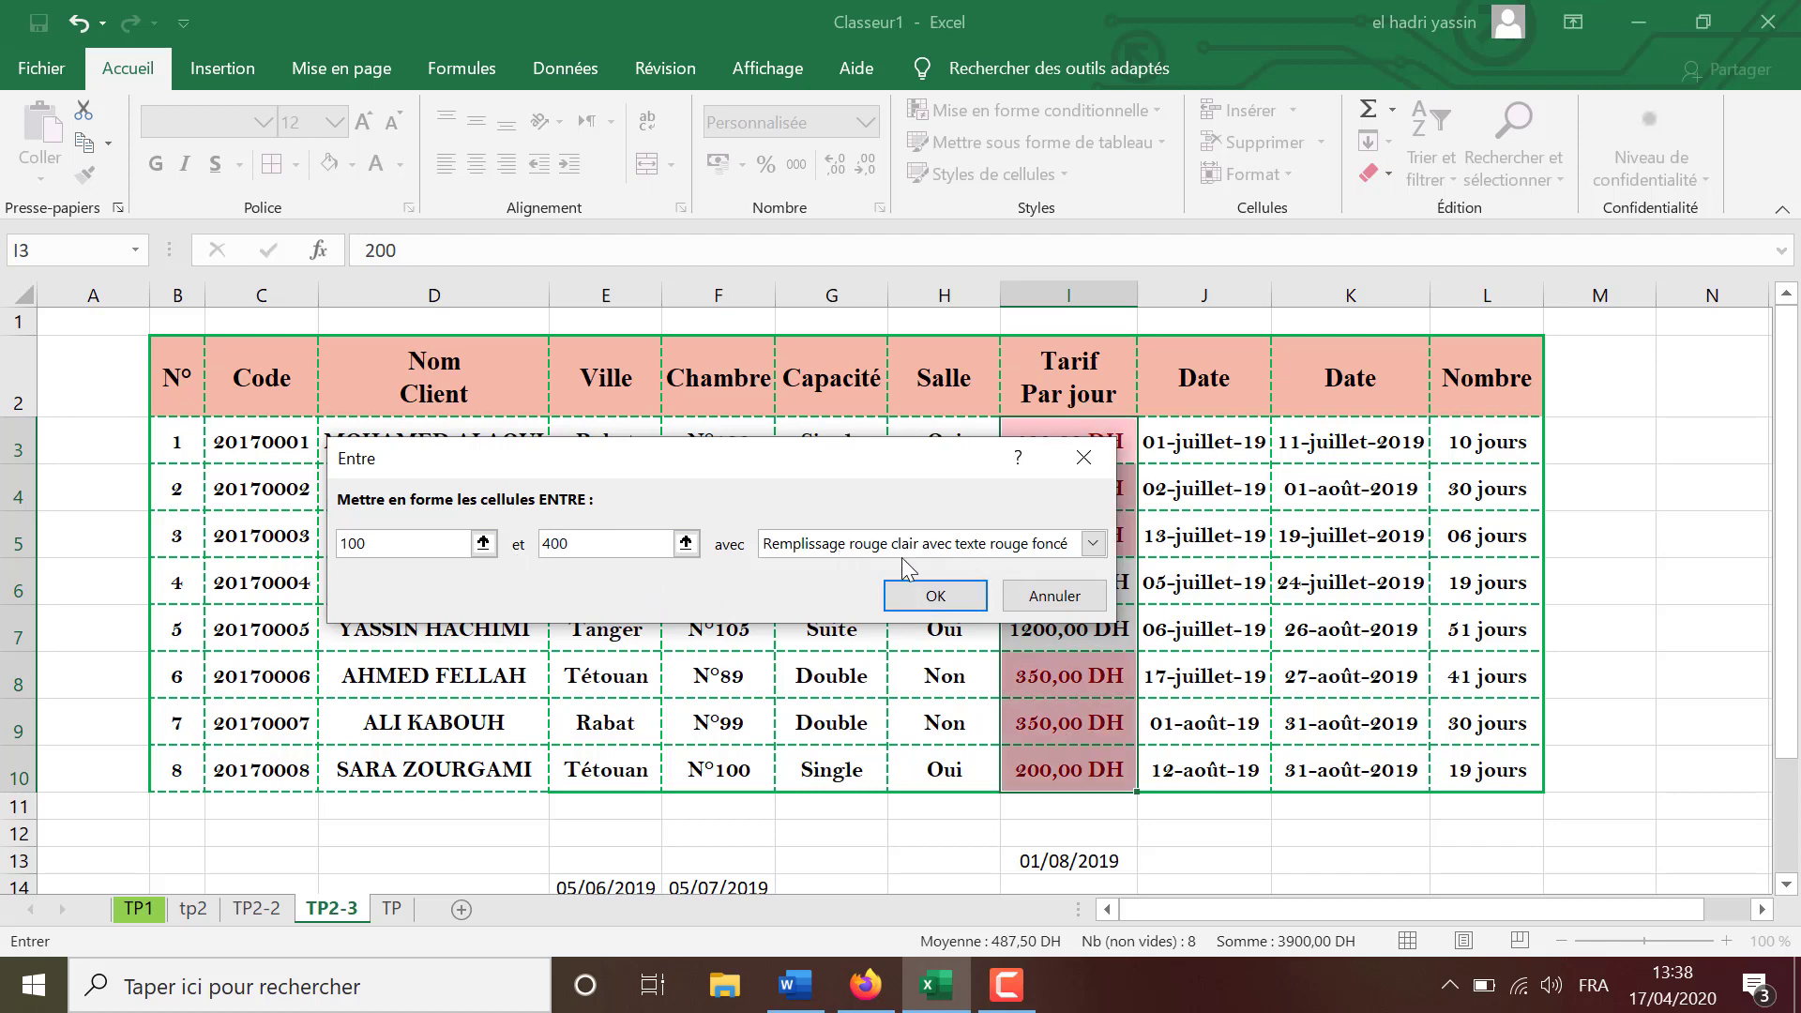
Give the tariff rule a custom format with bold red text, as the Word exercise asks, and apply it.
{"action": "left_click", "coordinate": [794, 985]}
{"action": "left_click", "coordinate": [935, 985]}
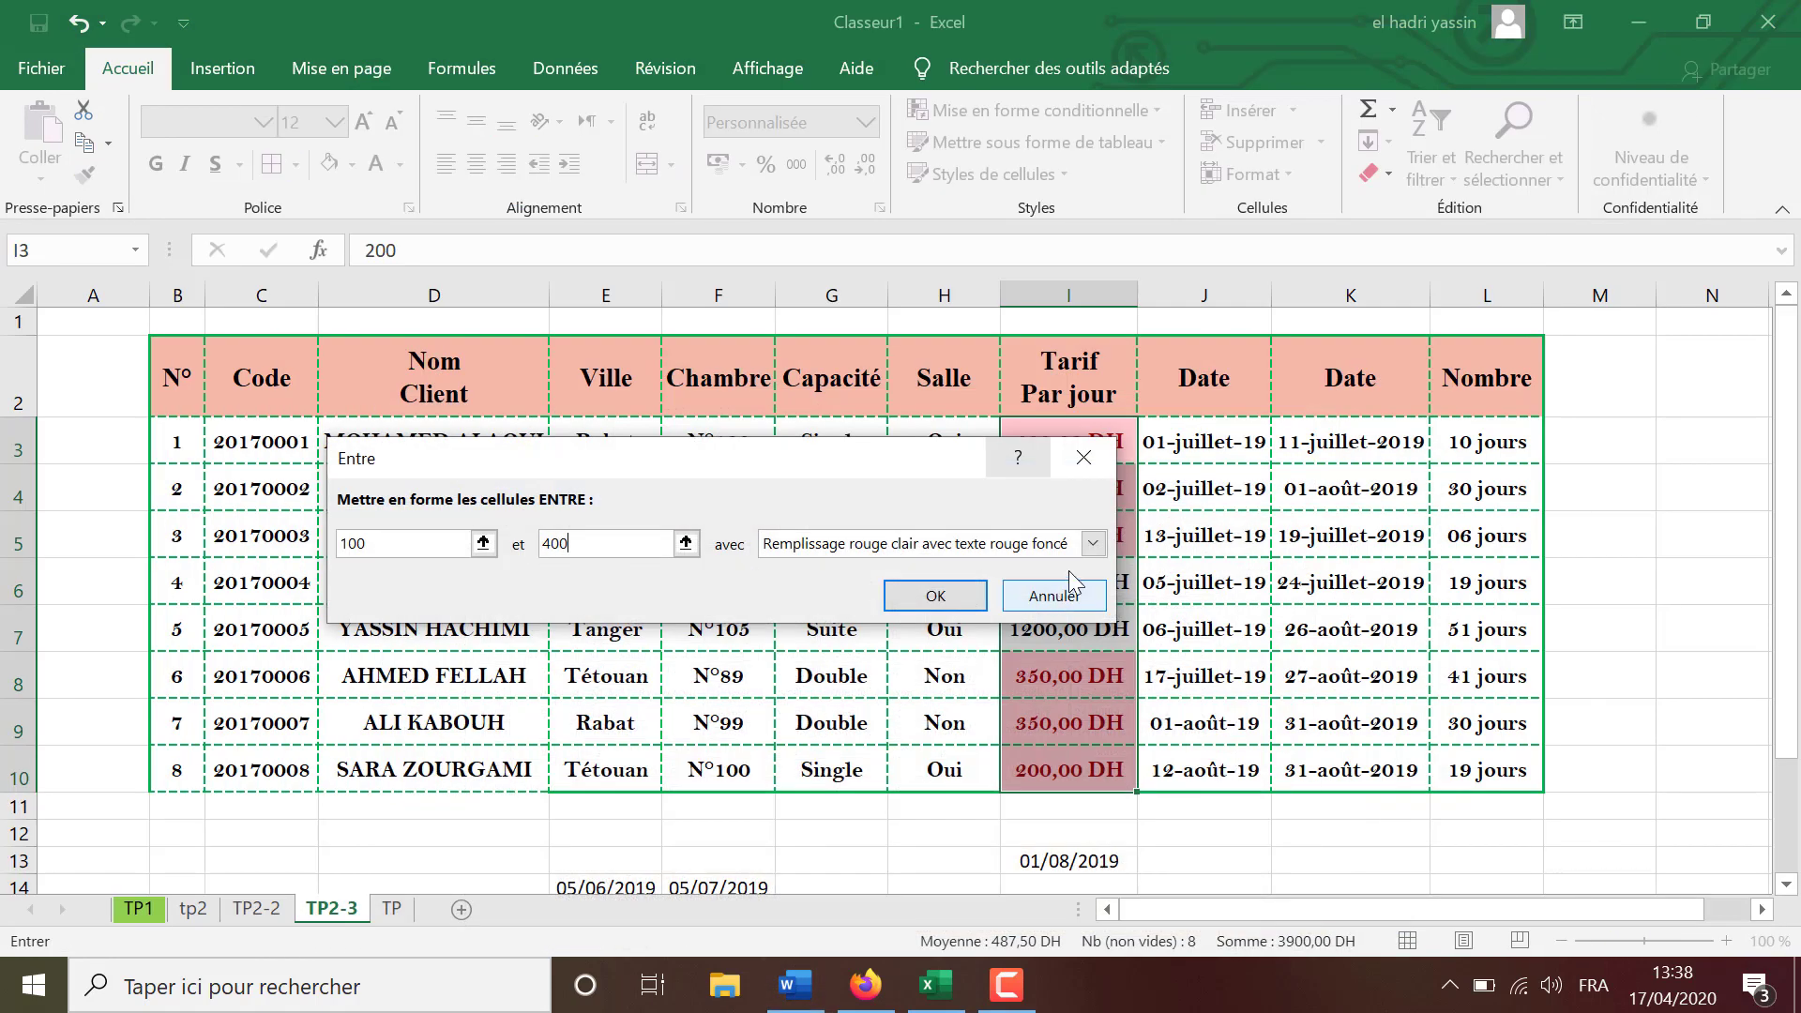
{"action": "left_click", "coordinate": [1094, 546]}
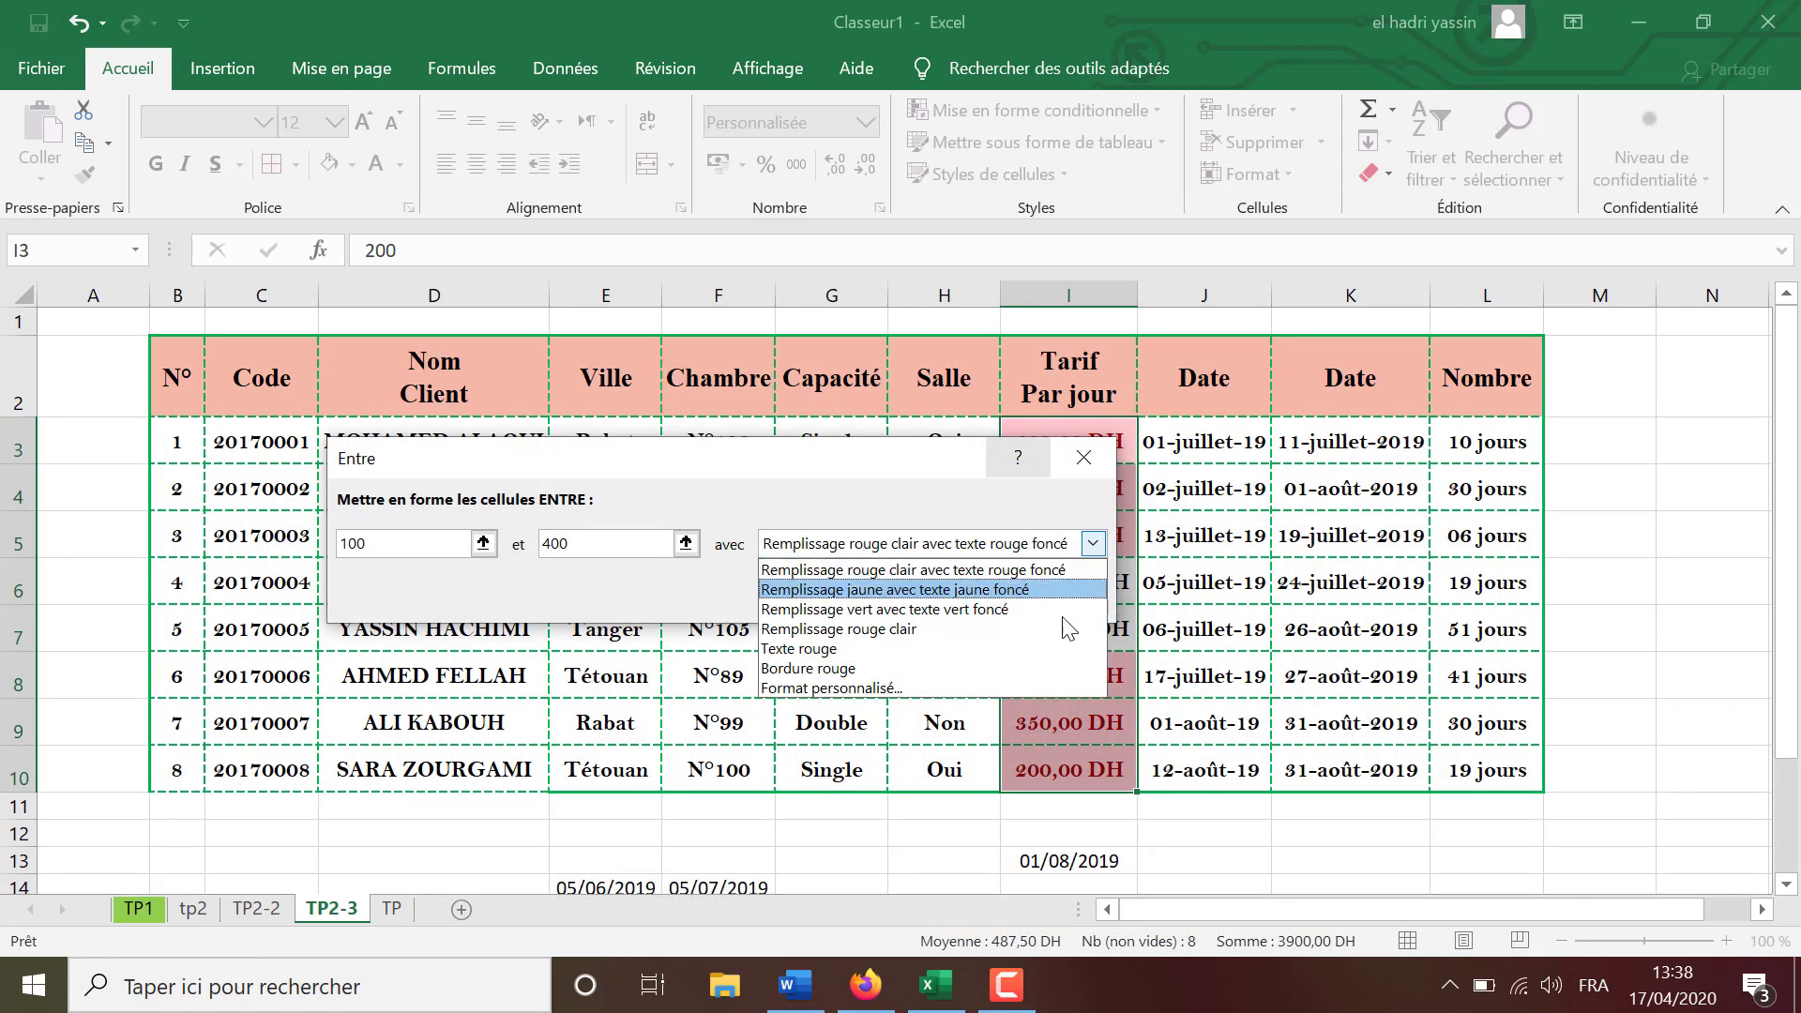
{"action": "left_click", "coordinate": [1056, 685]}
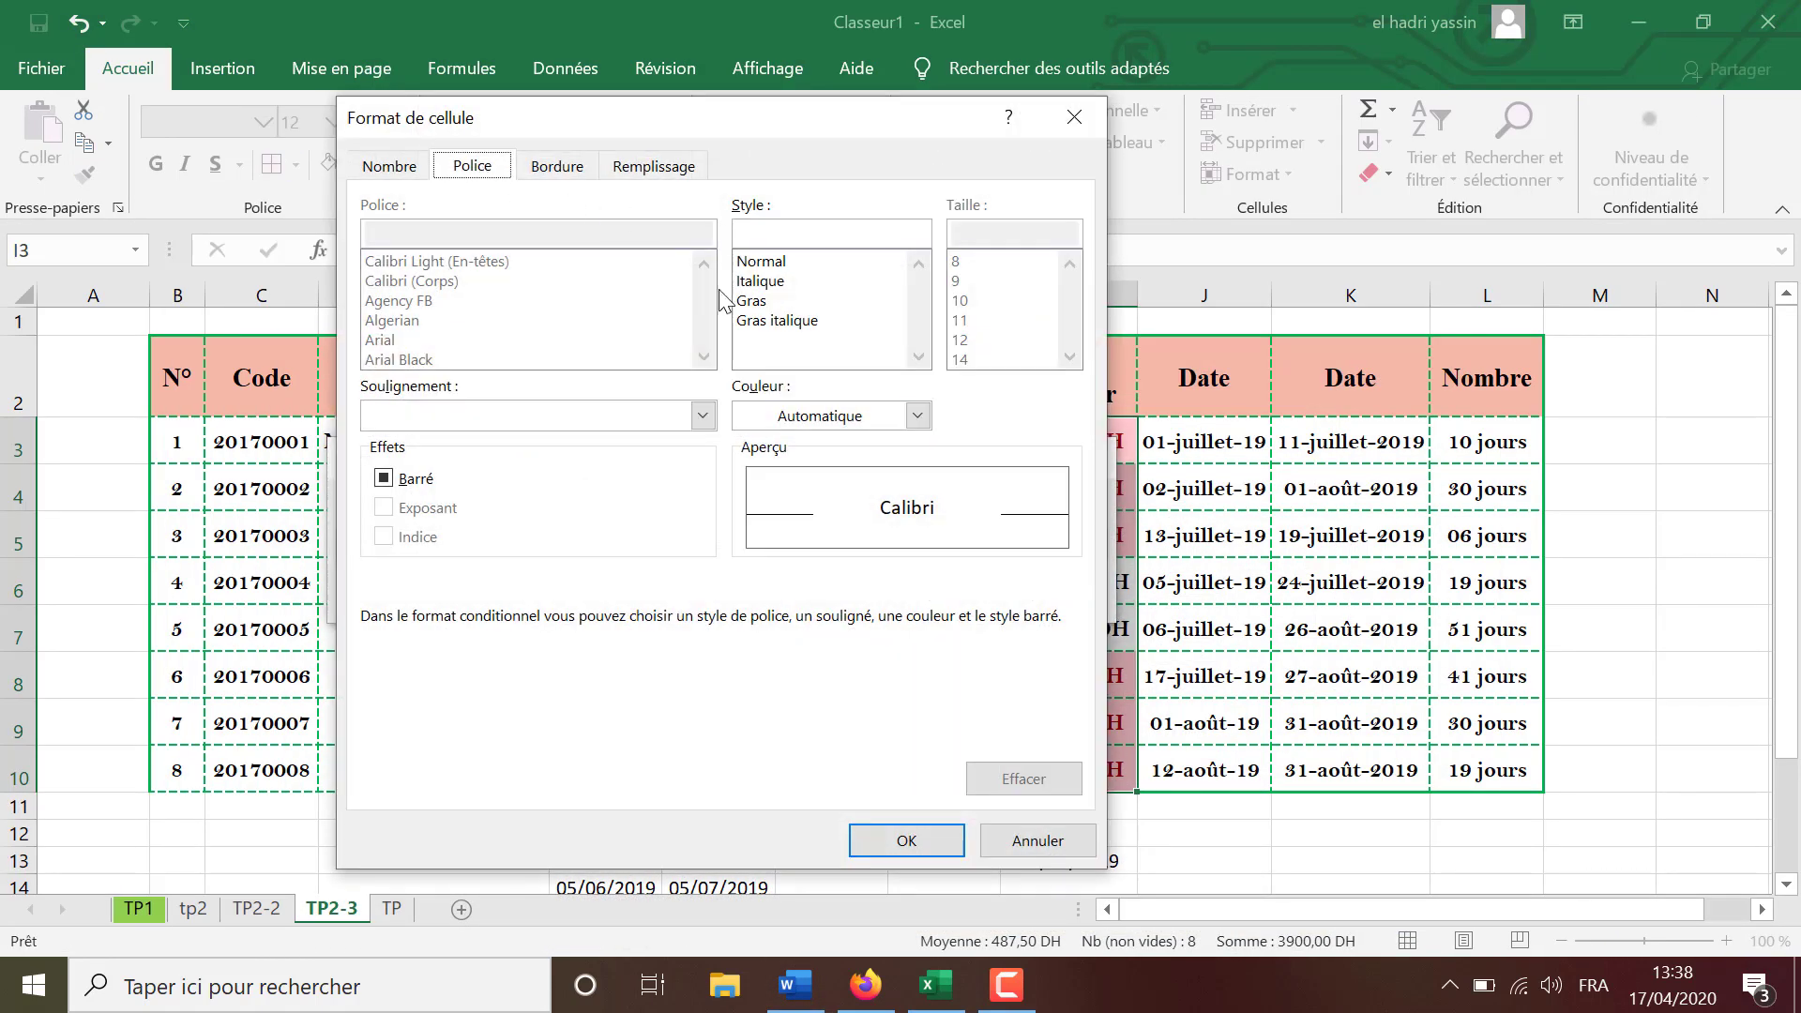
{"action": "left_click", "coordinate": [917, 415]}
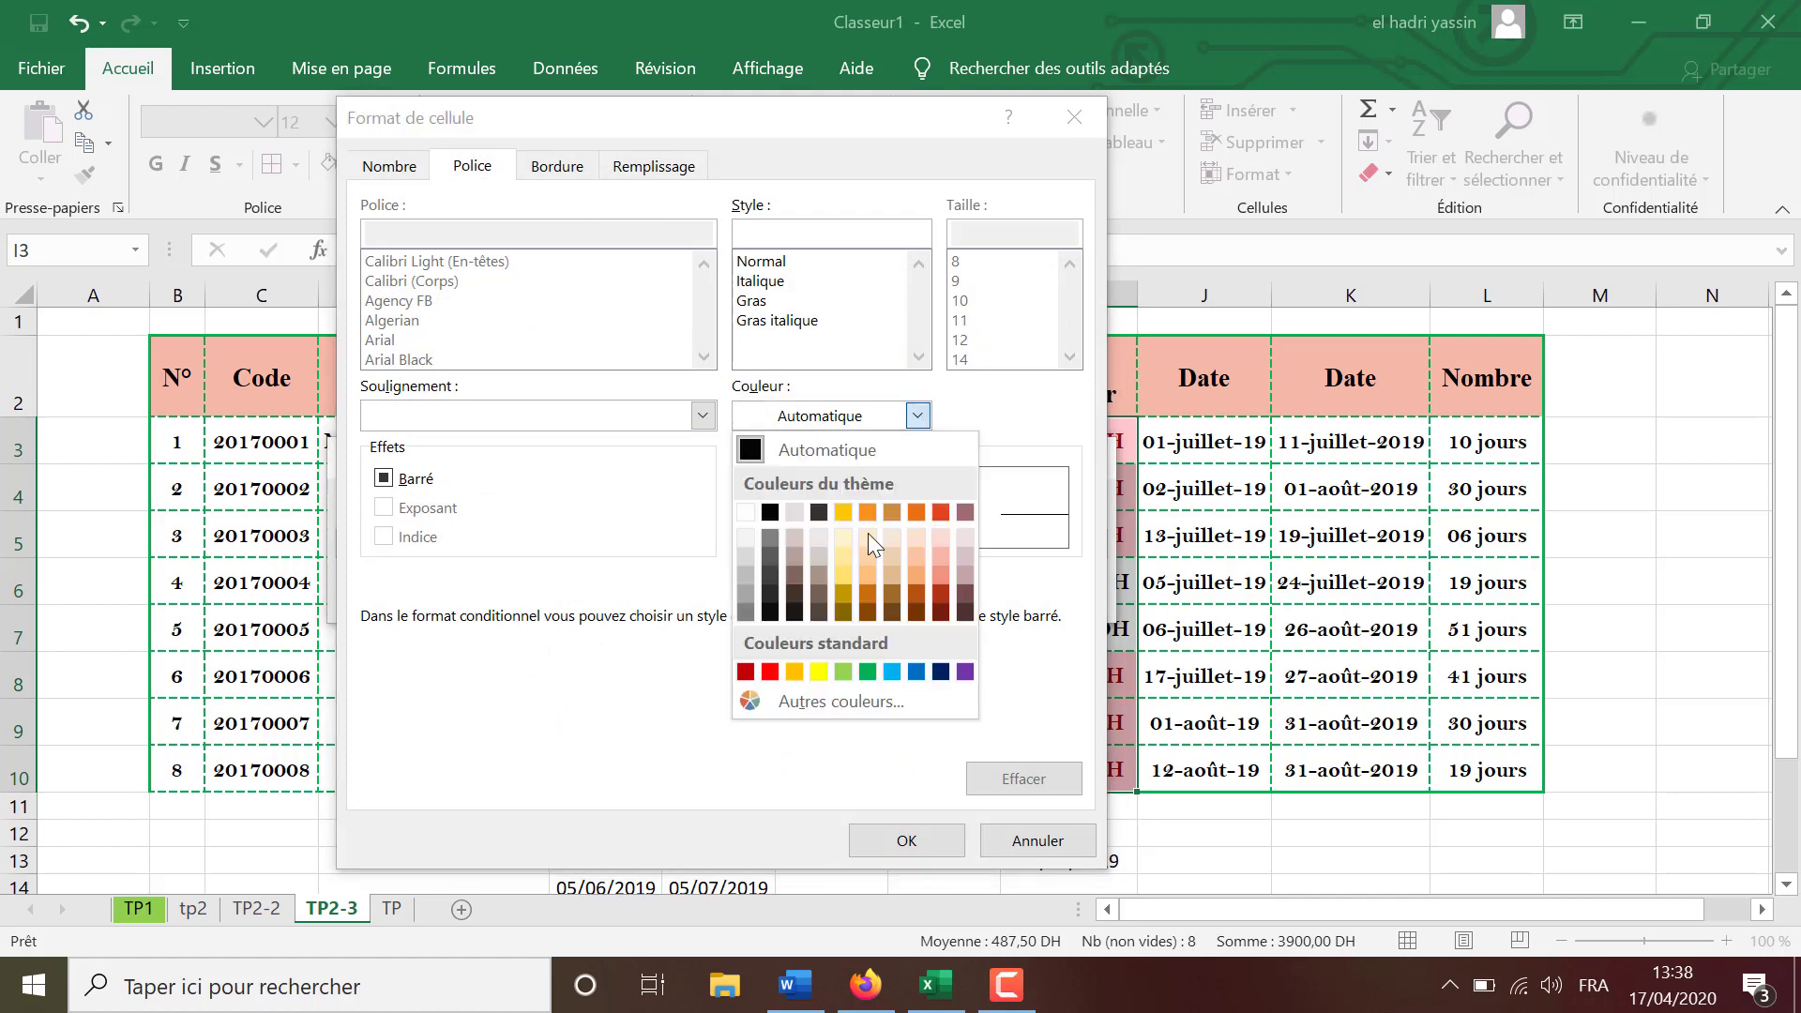
{"action": "left_click", "coordinate": [769, 672]}
{"action": "left_click", "coordinate": [751, 301]}
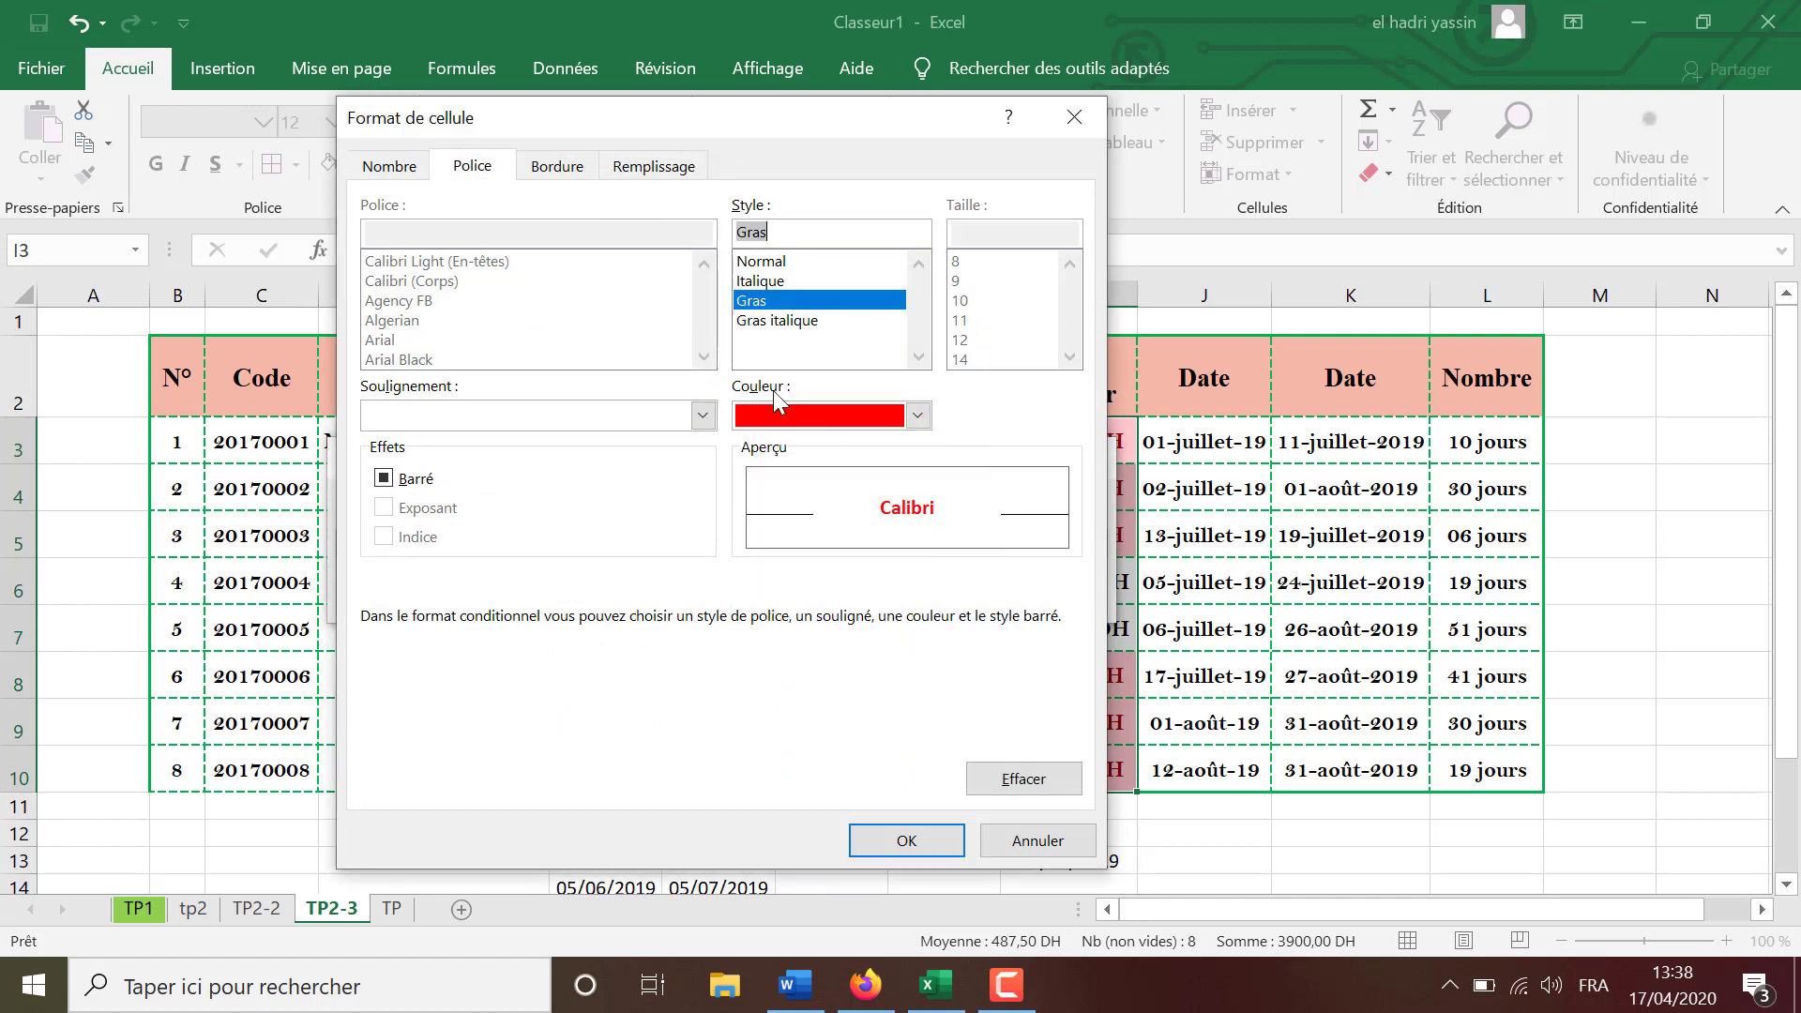
{"action": "left_click", "coordinate": [906, 841]}
{"action": "left_click", "coordinate": [935, 595]}
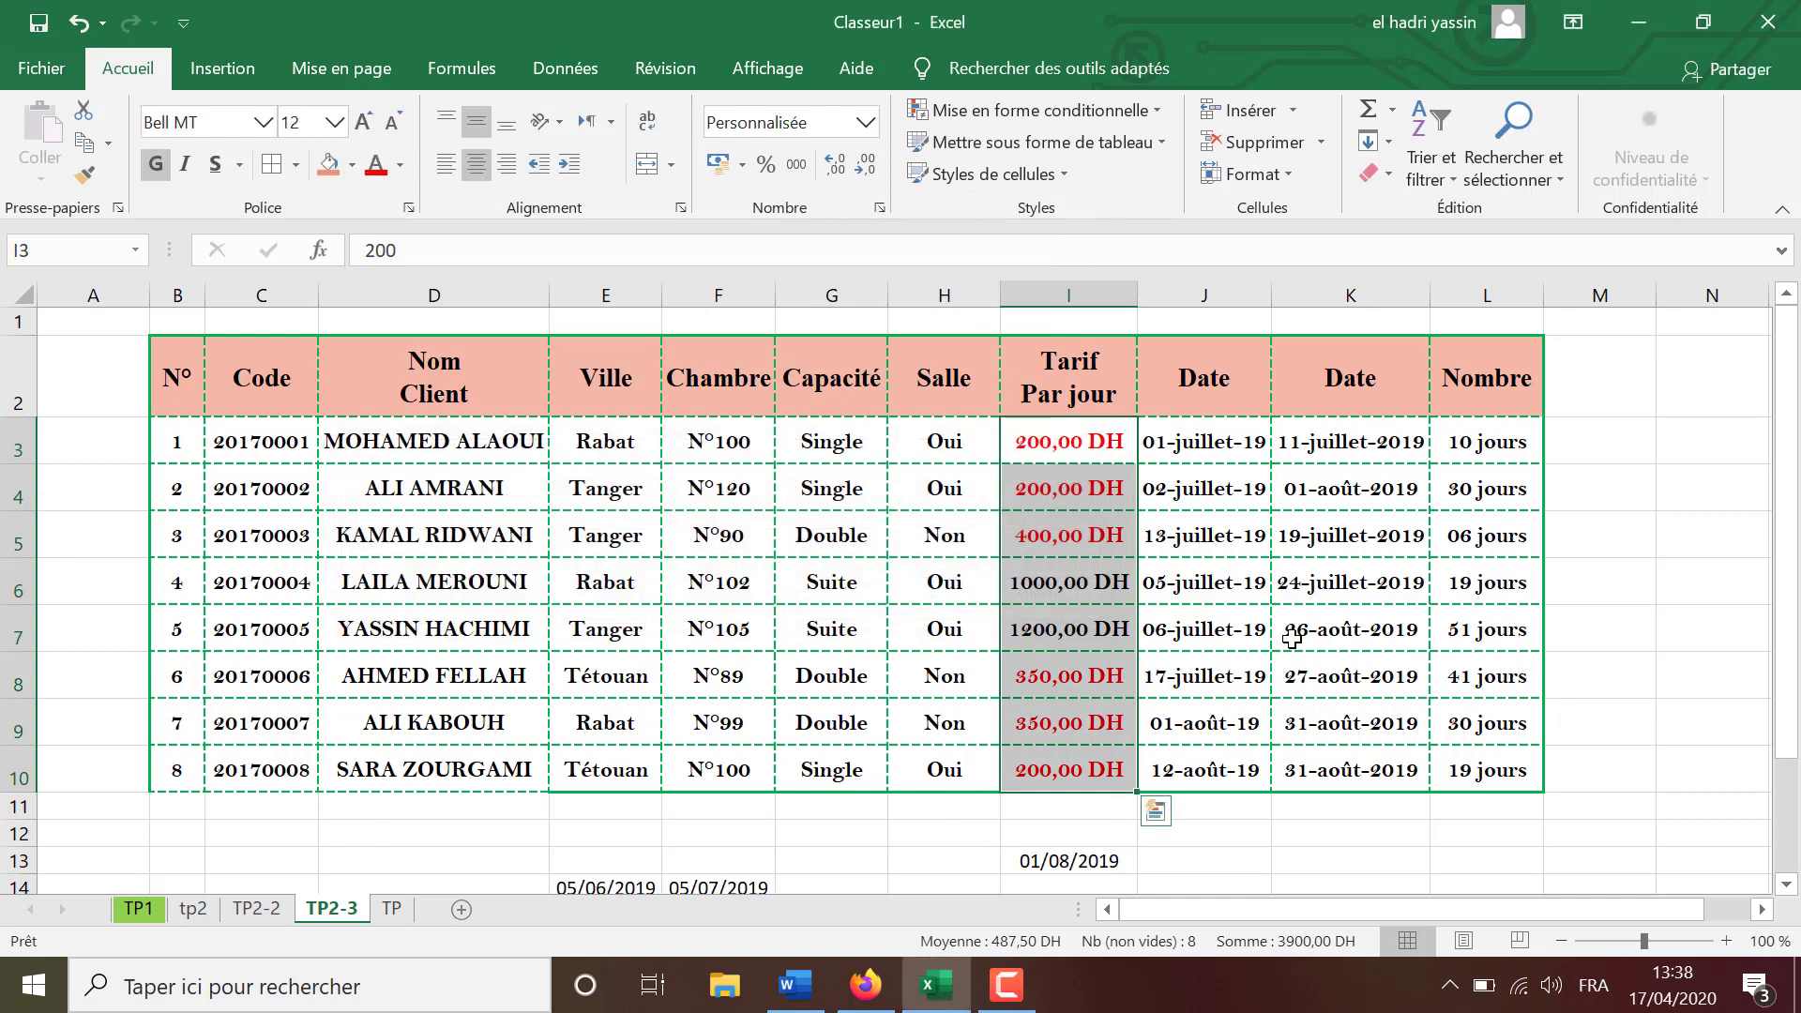
{"action": "left_click", "coordinate": [1350, 628]}
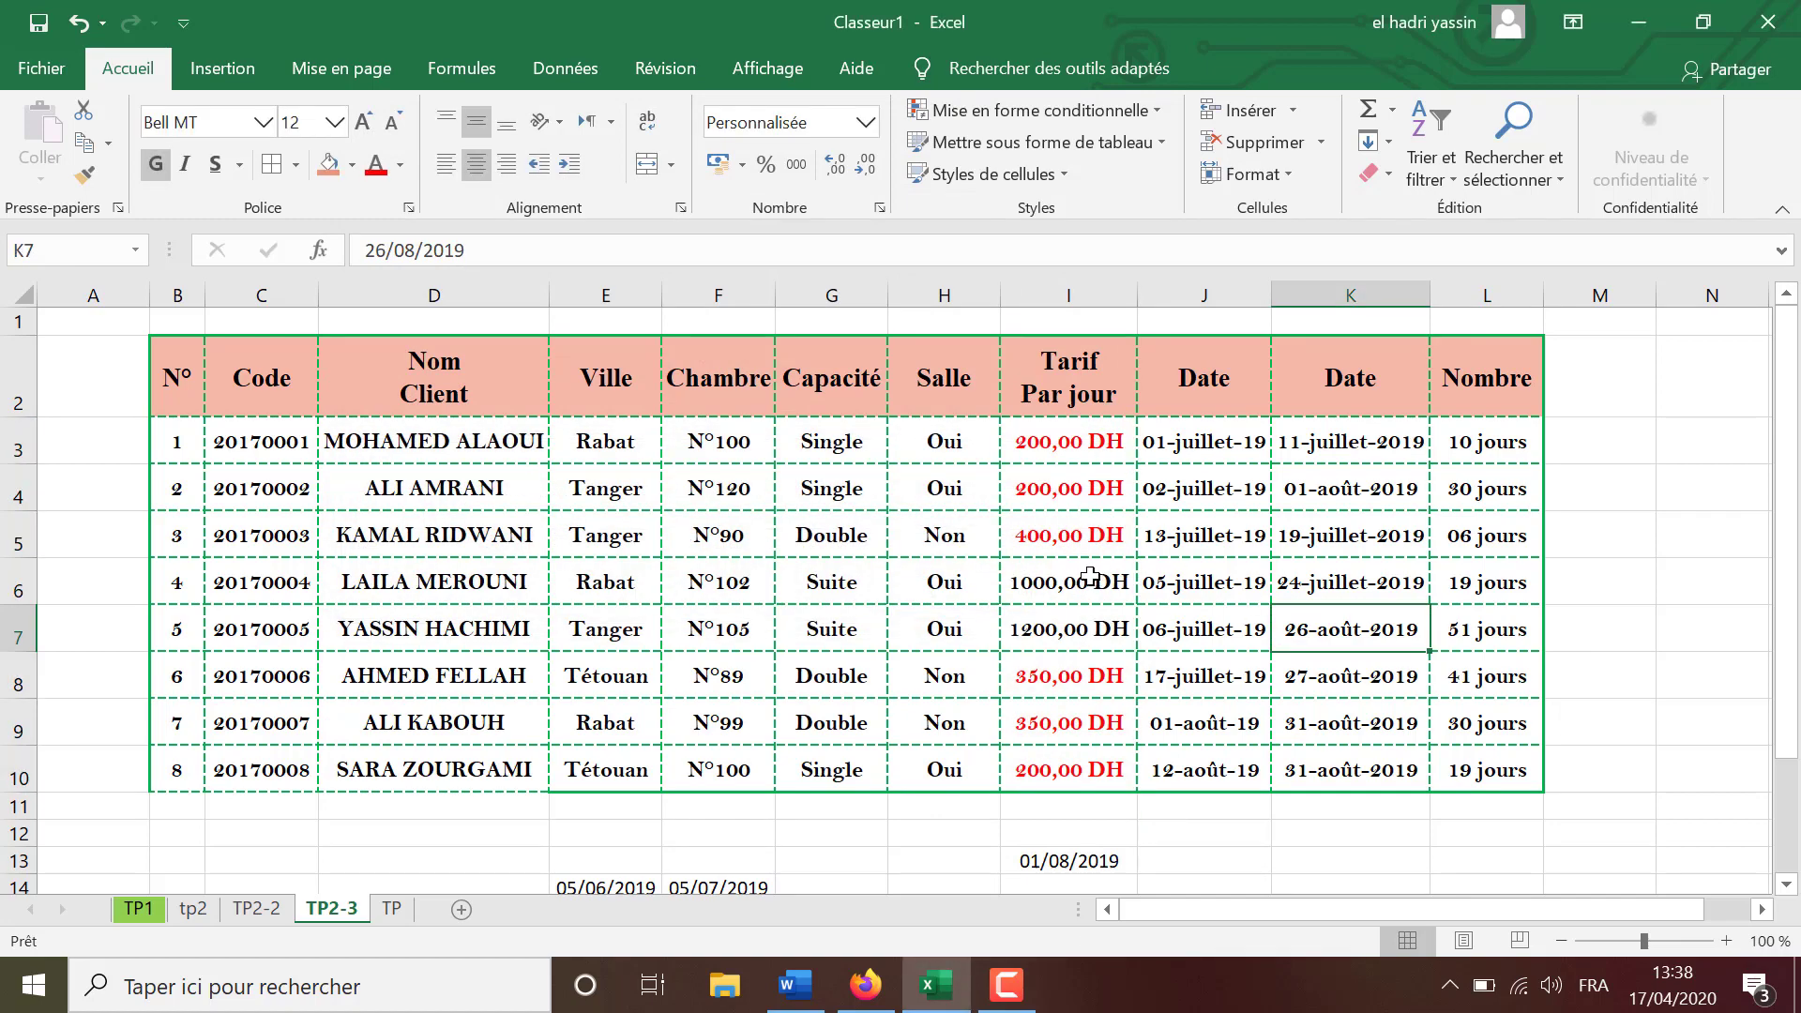
Consult the Word exercise, and set up a top-values rule for the 3 most recent end dates in K3:K10.
{"action": "left_click", "coordinate": [795, 985]}
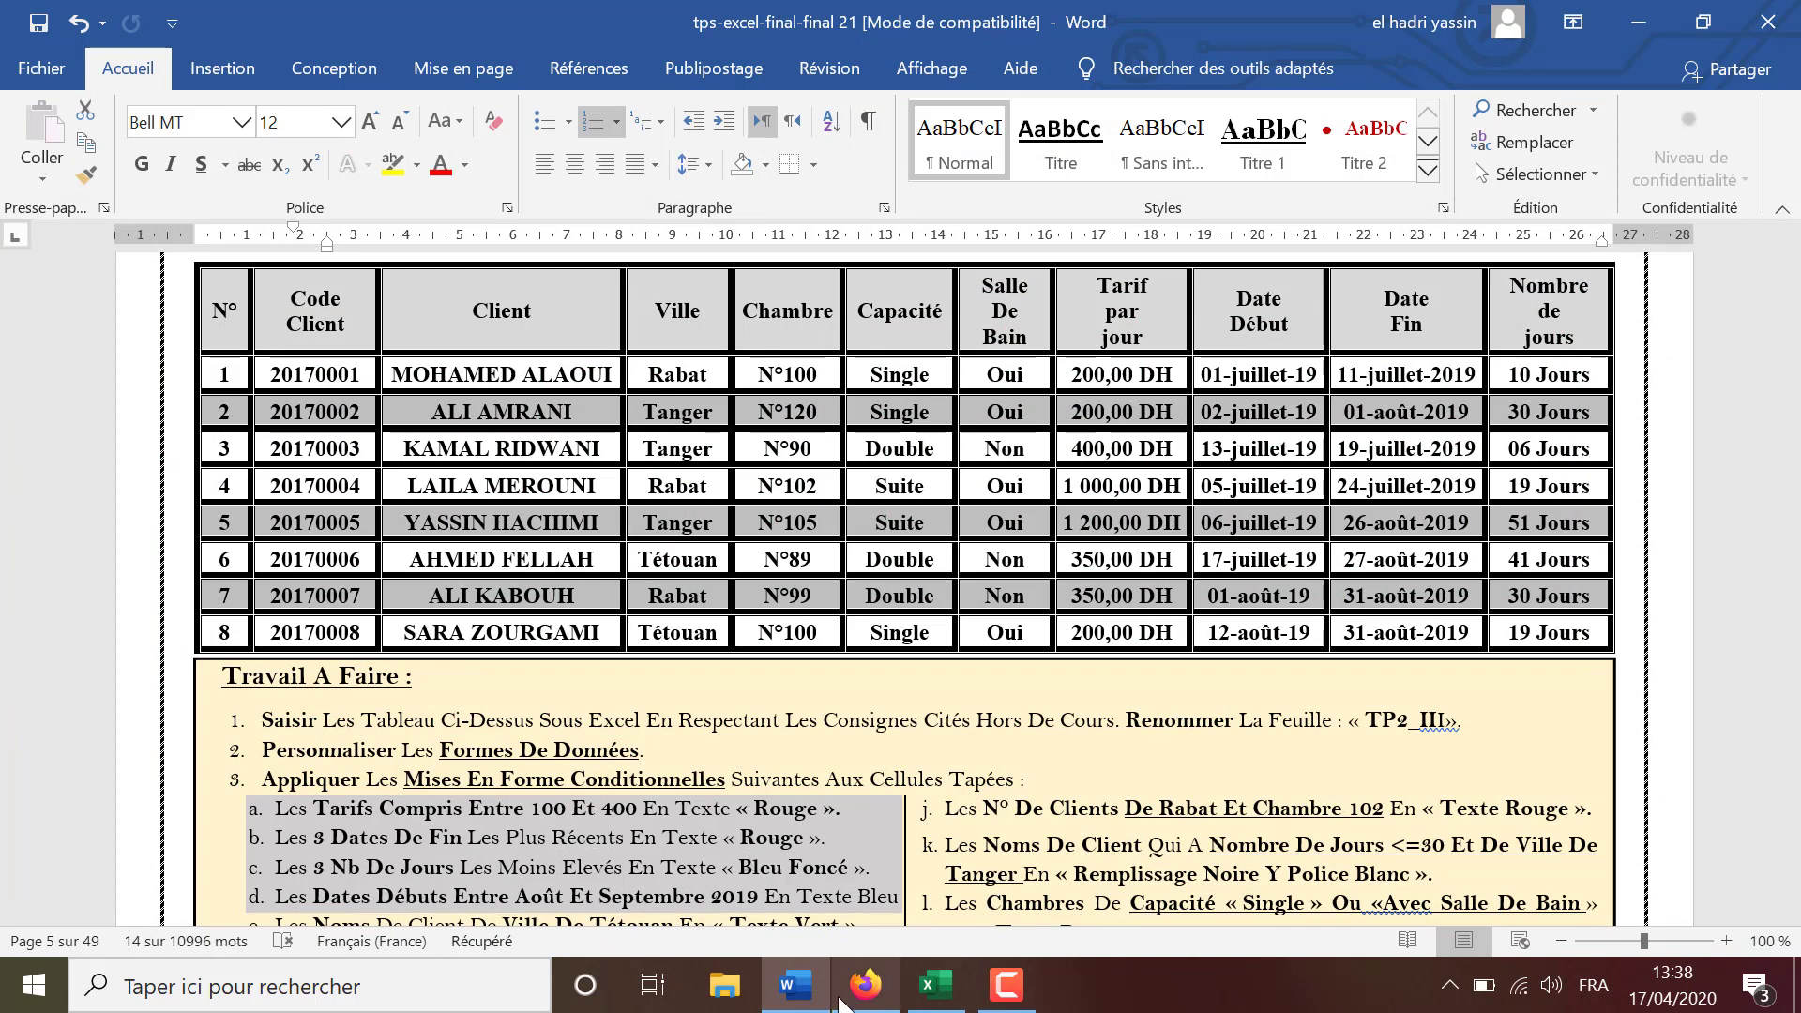
{"action": "left_click", "coordinate": [938, 990]}
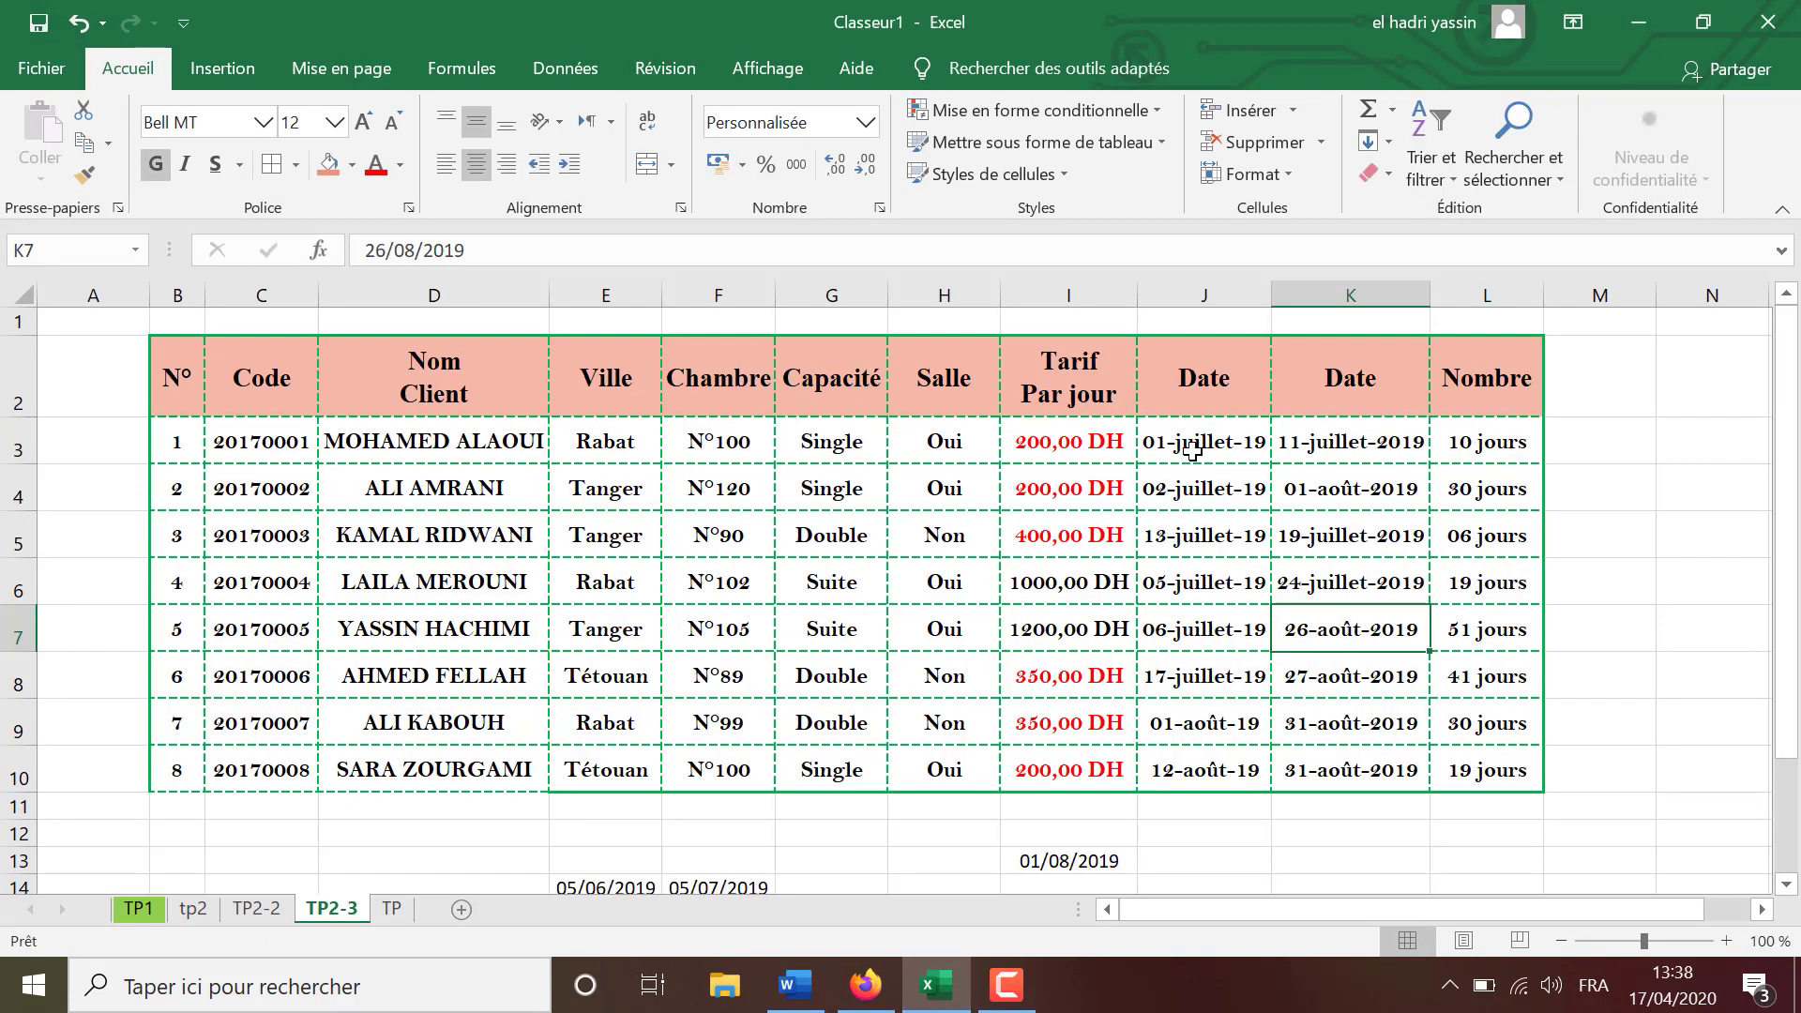
{"action": "left_click_drag", "start_coordinate": [1337, 445], "coordinate": [1353, 762]}
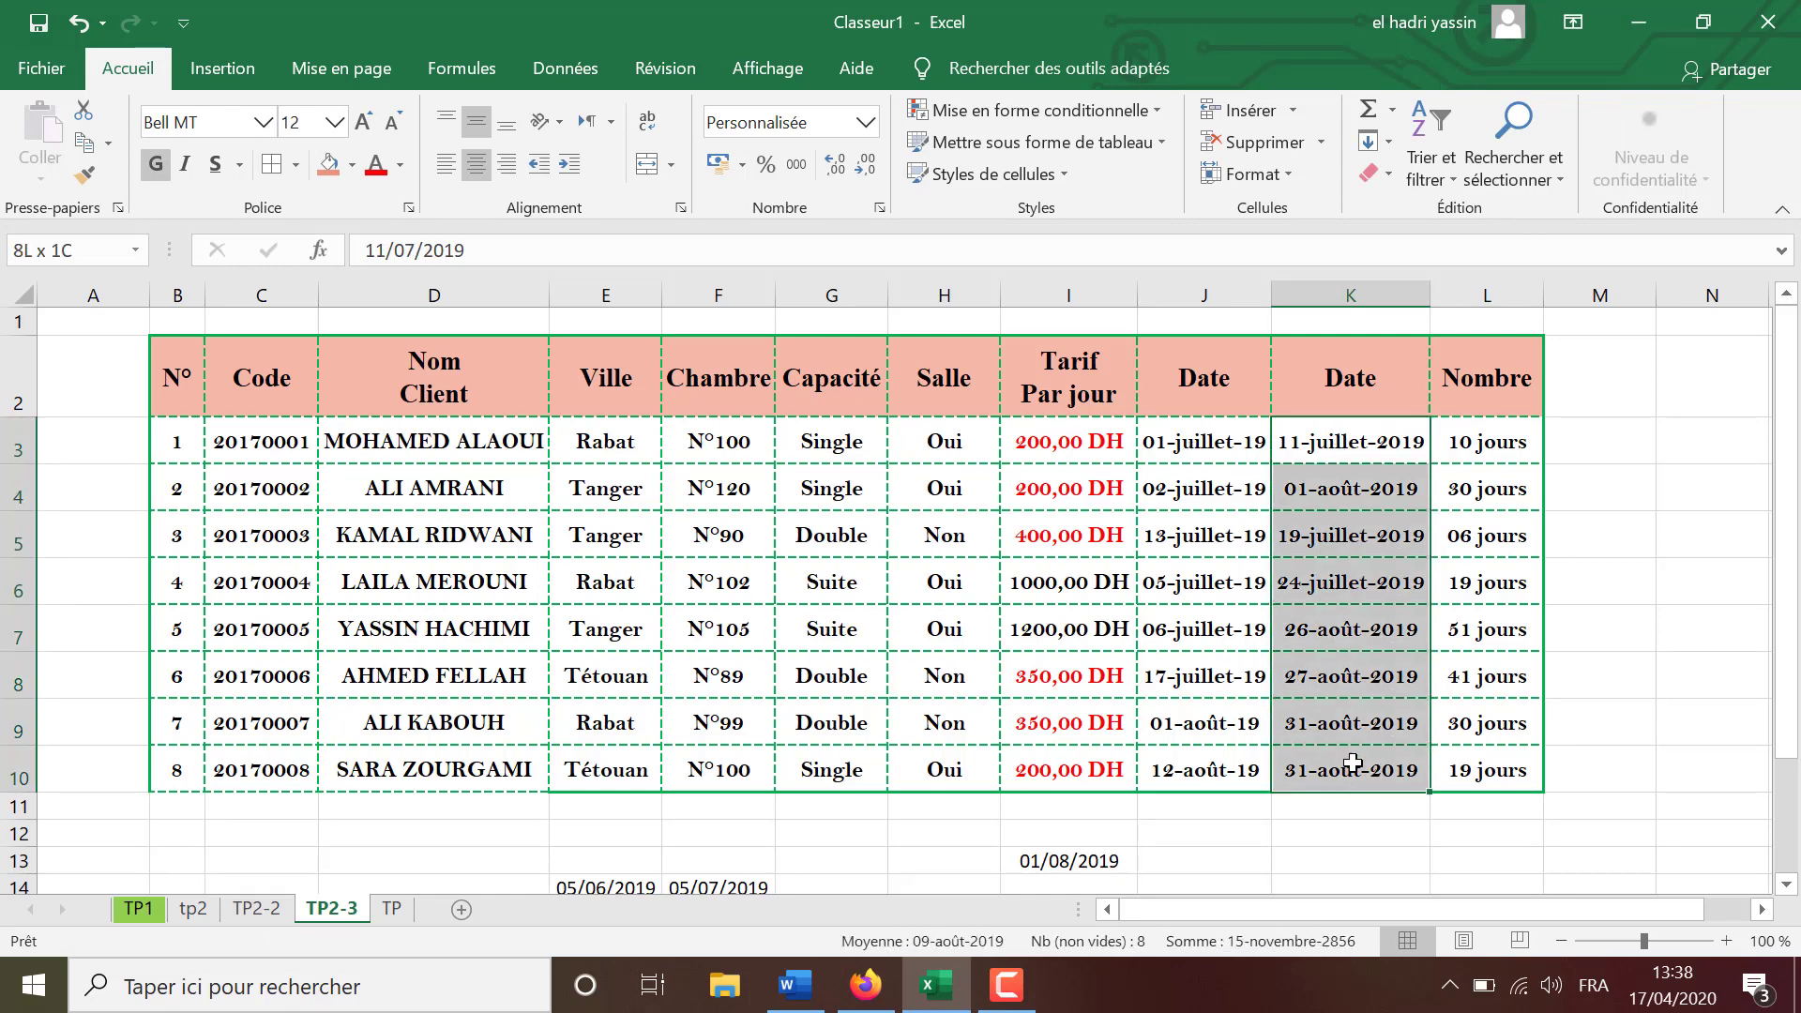
{"action": "left_click", "coordinate": [966, 109]}
{"action": "mouse_move", "coordinate": [1008, 222]}
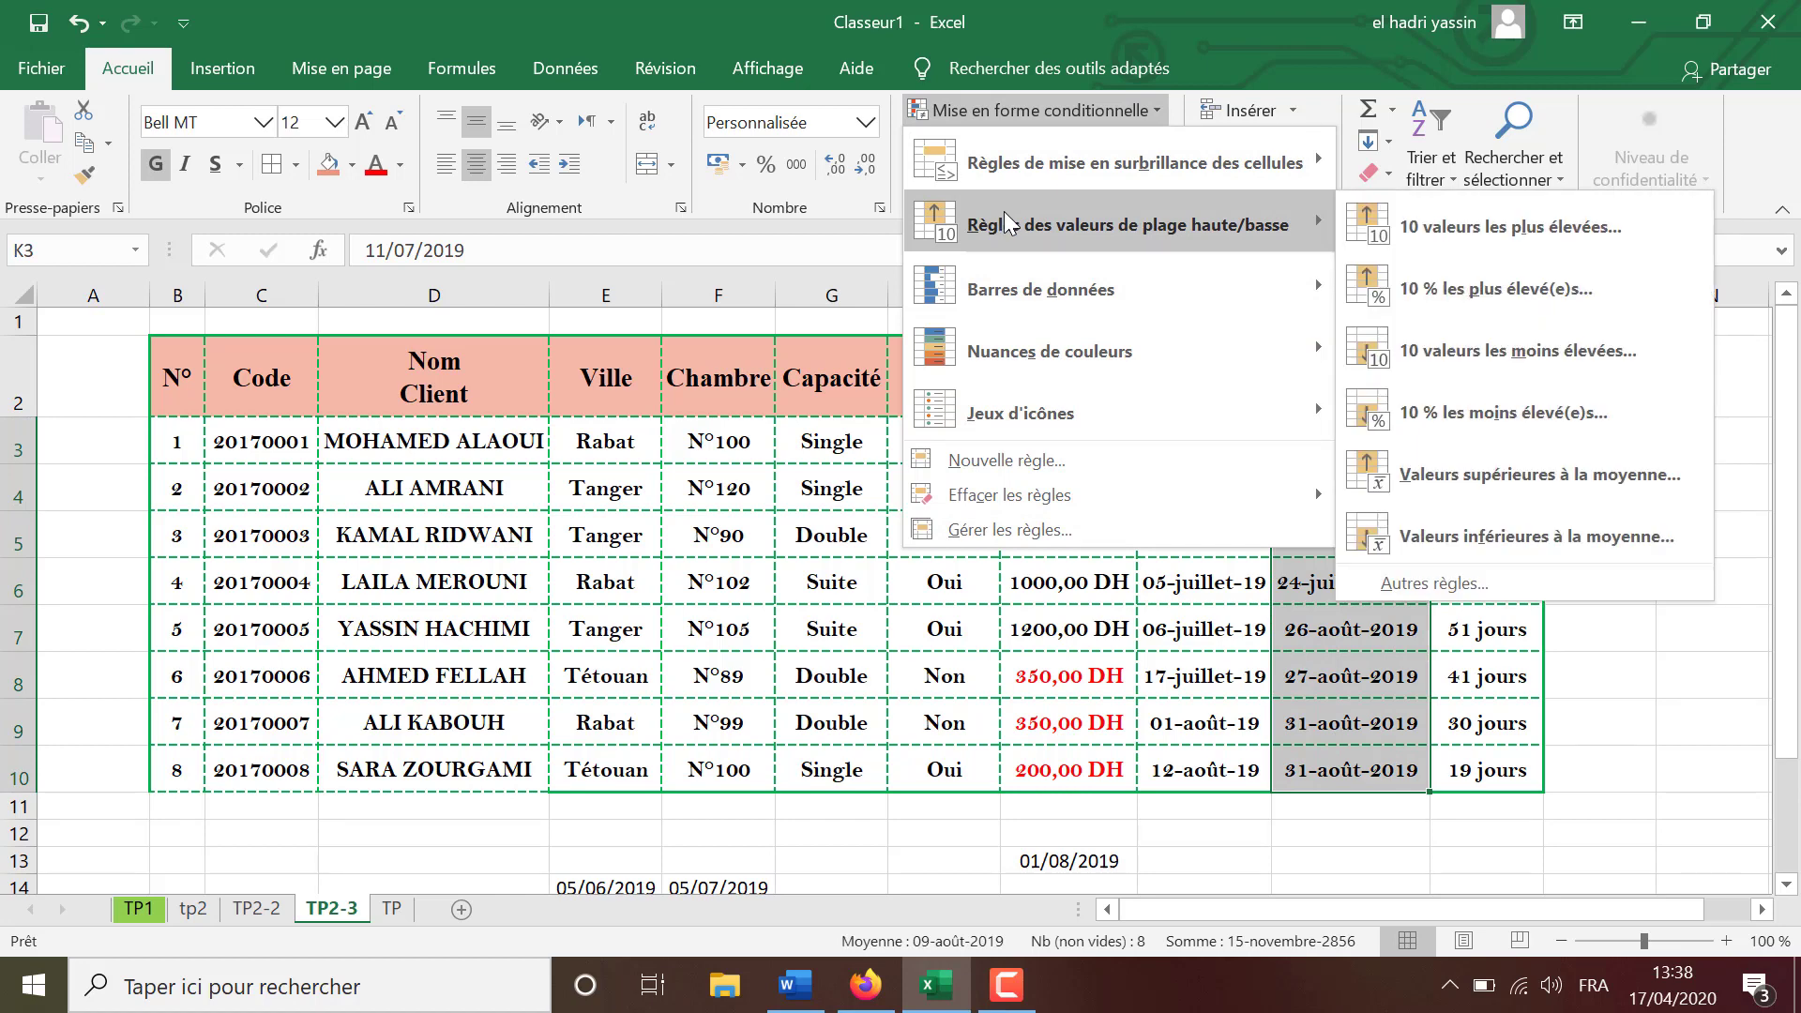
{"action": "left_click", "coordinate": [1414, 238]}
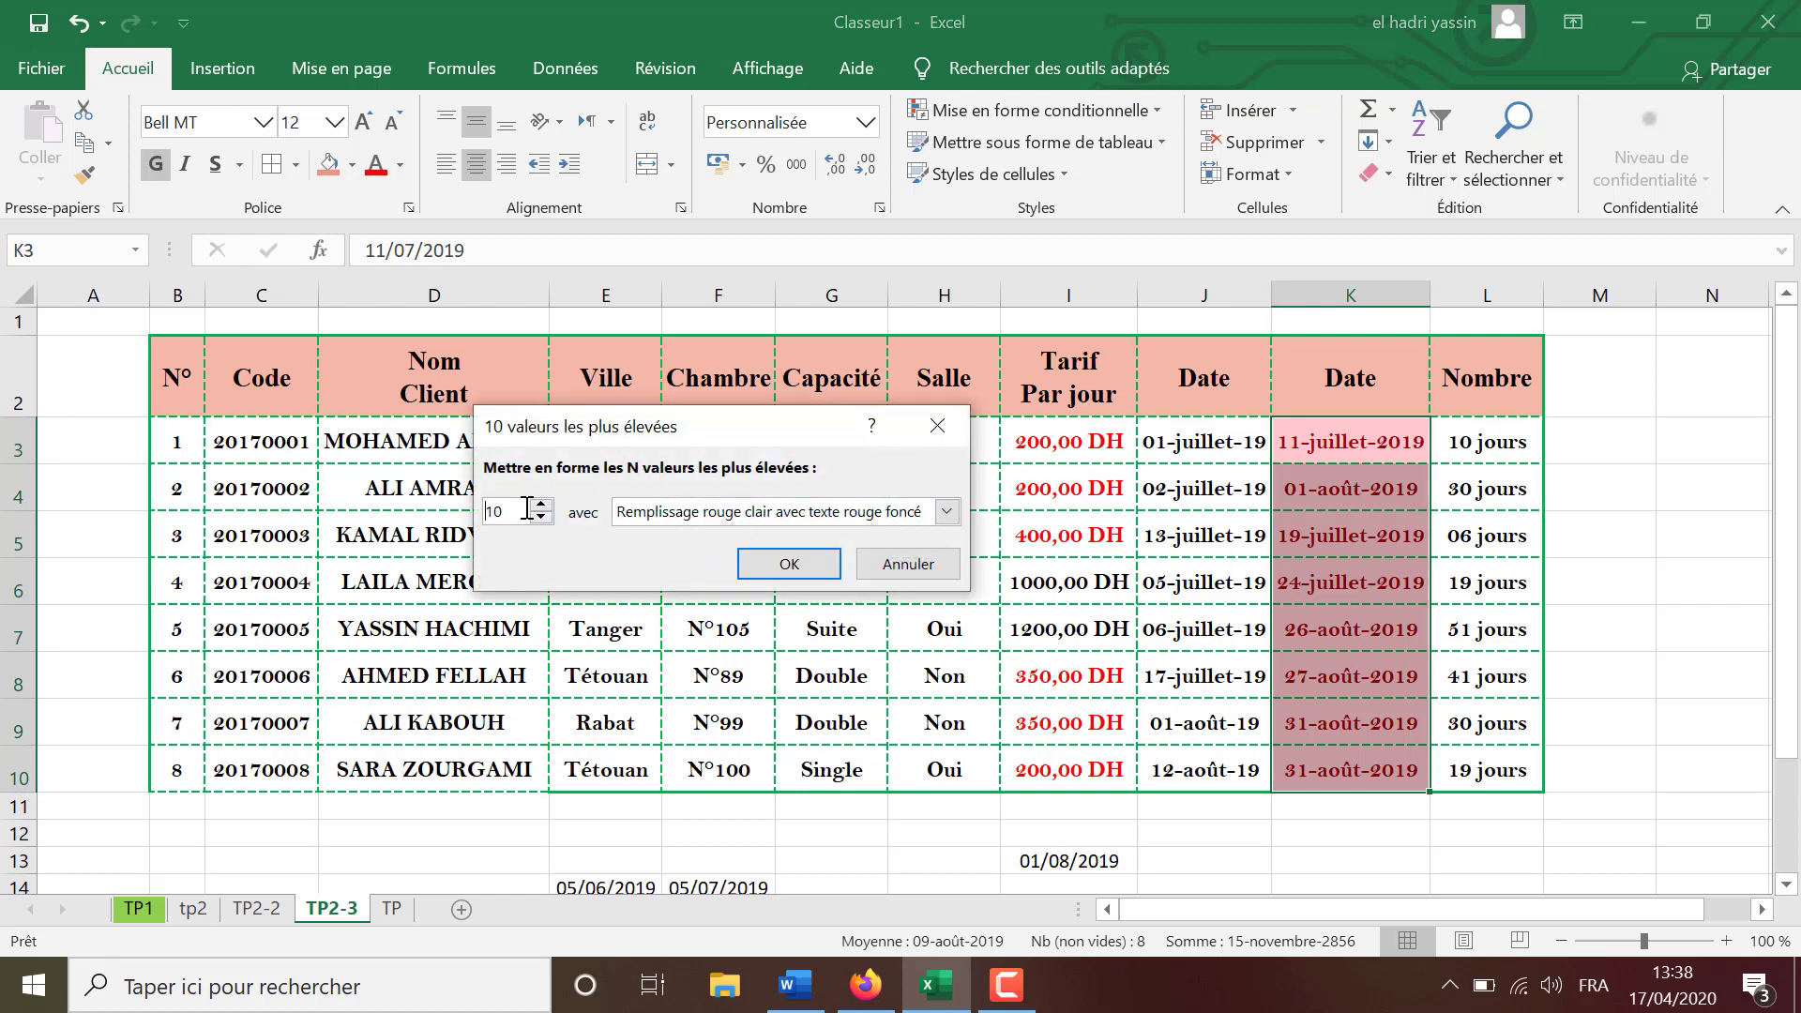
{"action": "type", "text": "3"}
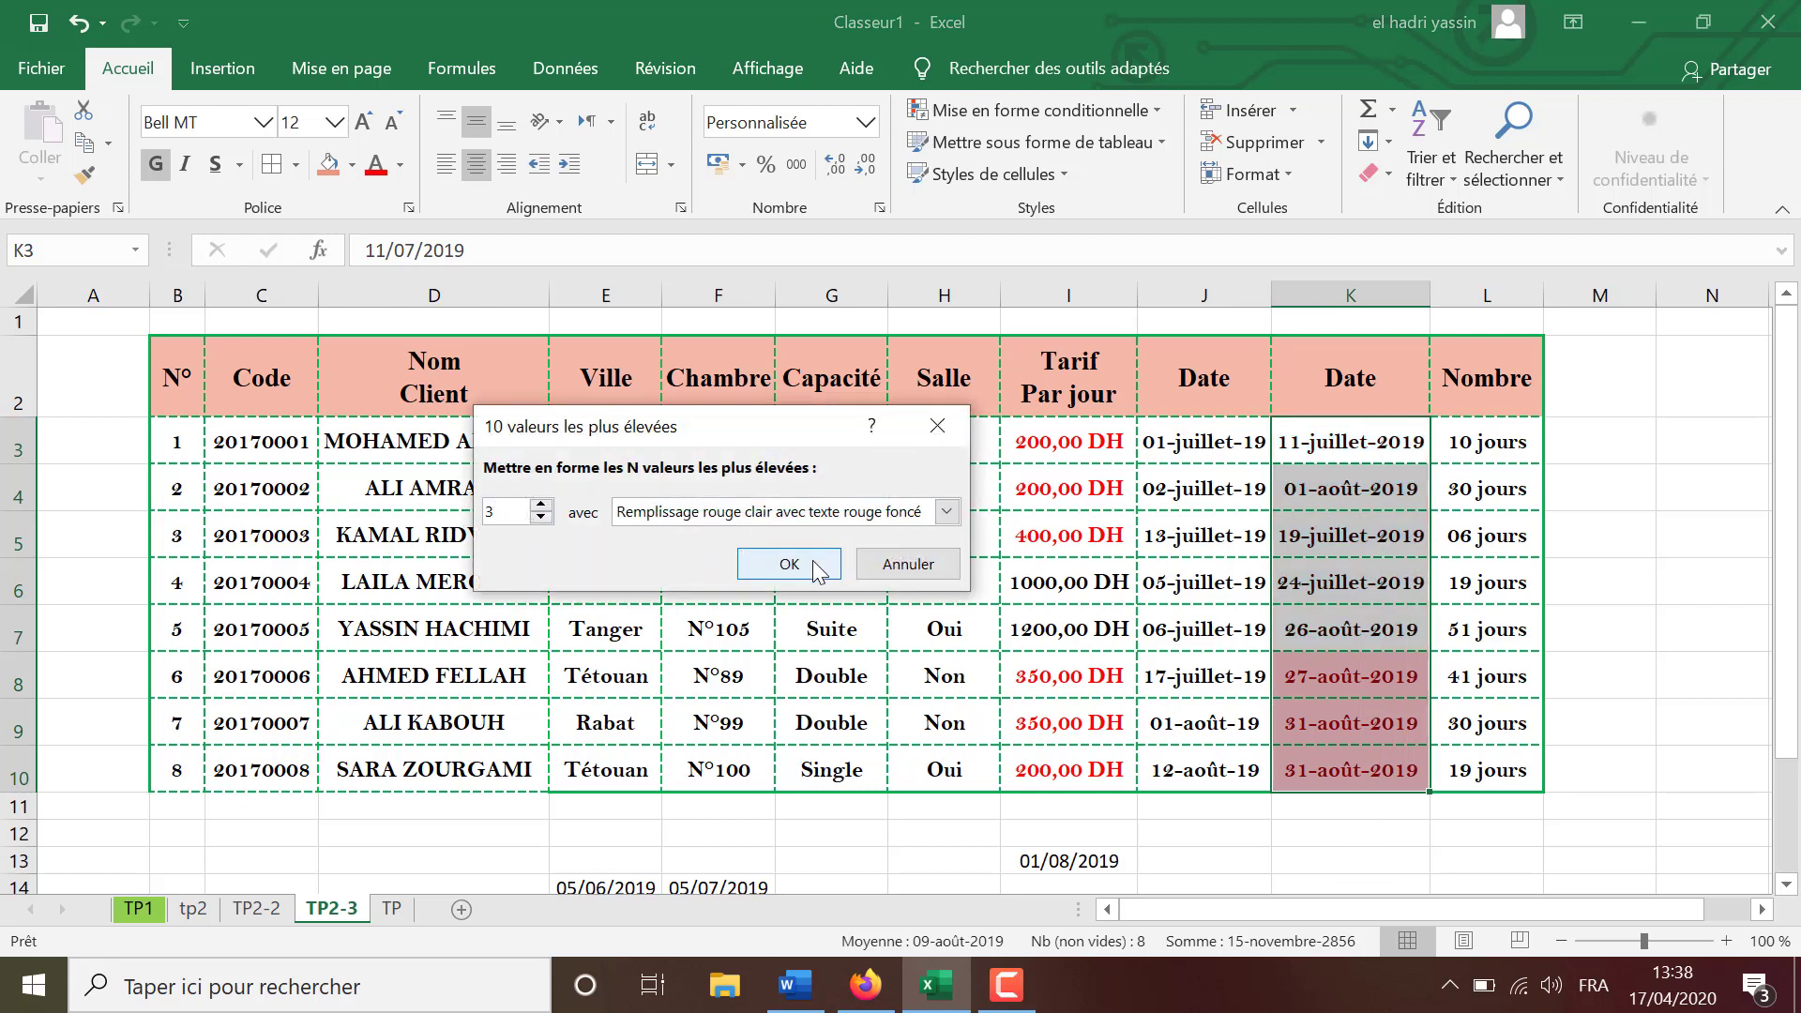
Give the end-date rule a custom format with bold red text and apply it.
{"action": "left_click", "coordinate": [946, 511]}
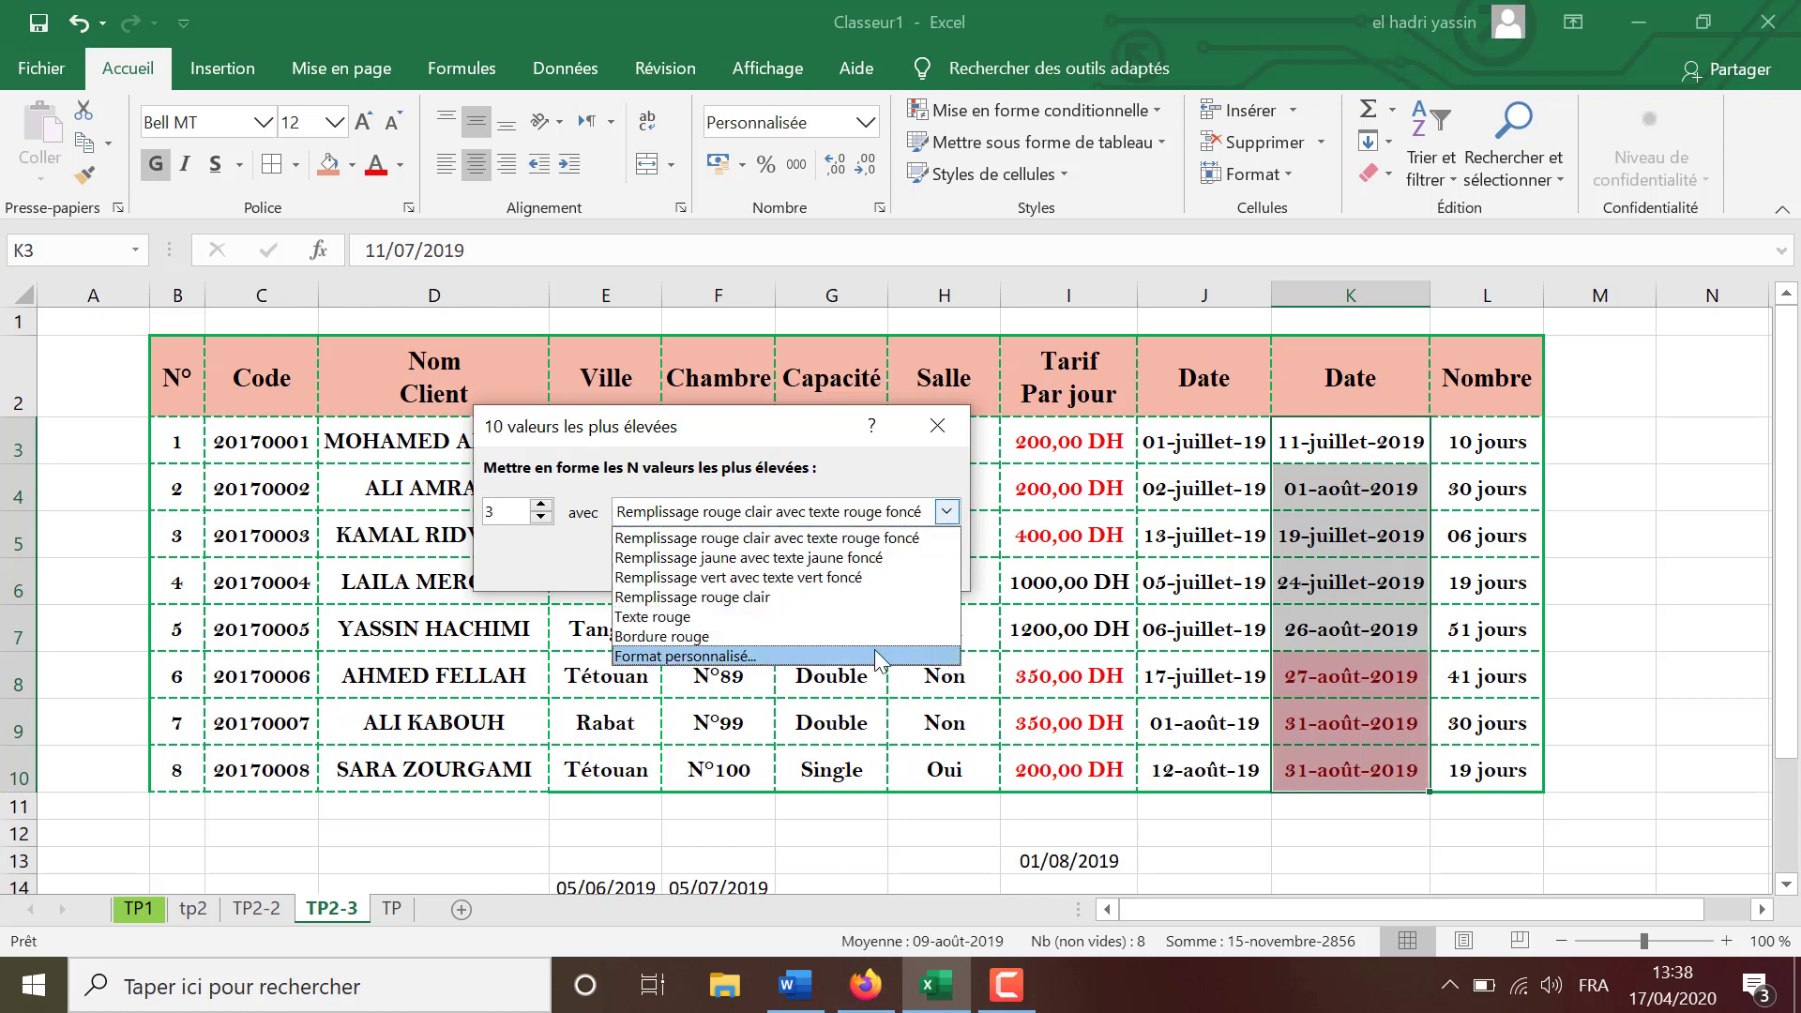
{"action": "left_click", "coordinate": [881, 655]}
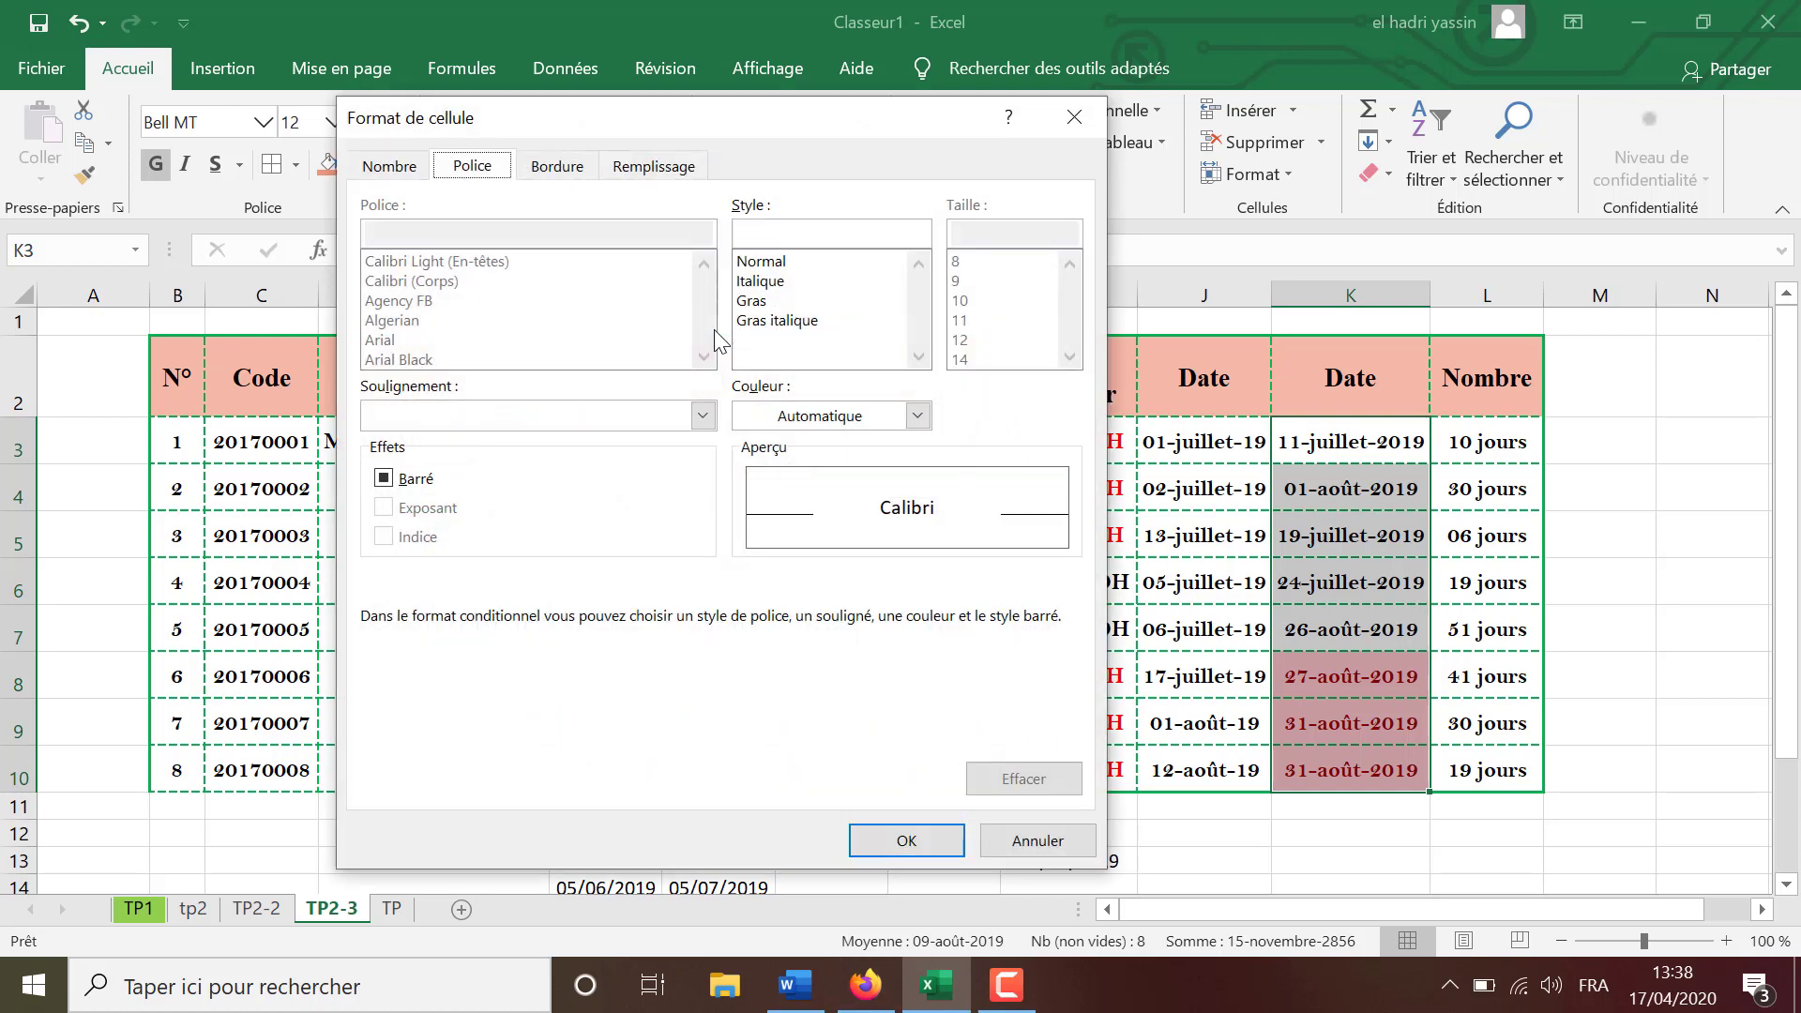
{"action": "left_click", "coordinate": [917, 415]}
{"action": "left_click", "coordinate": [769, 671]}
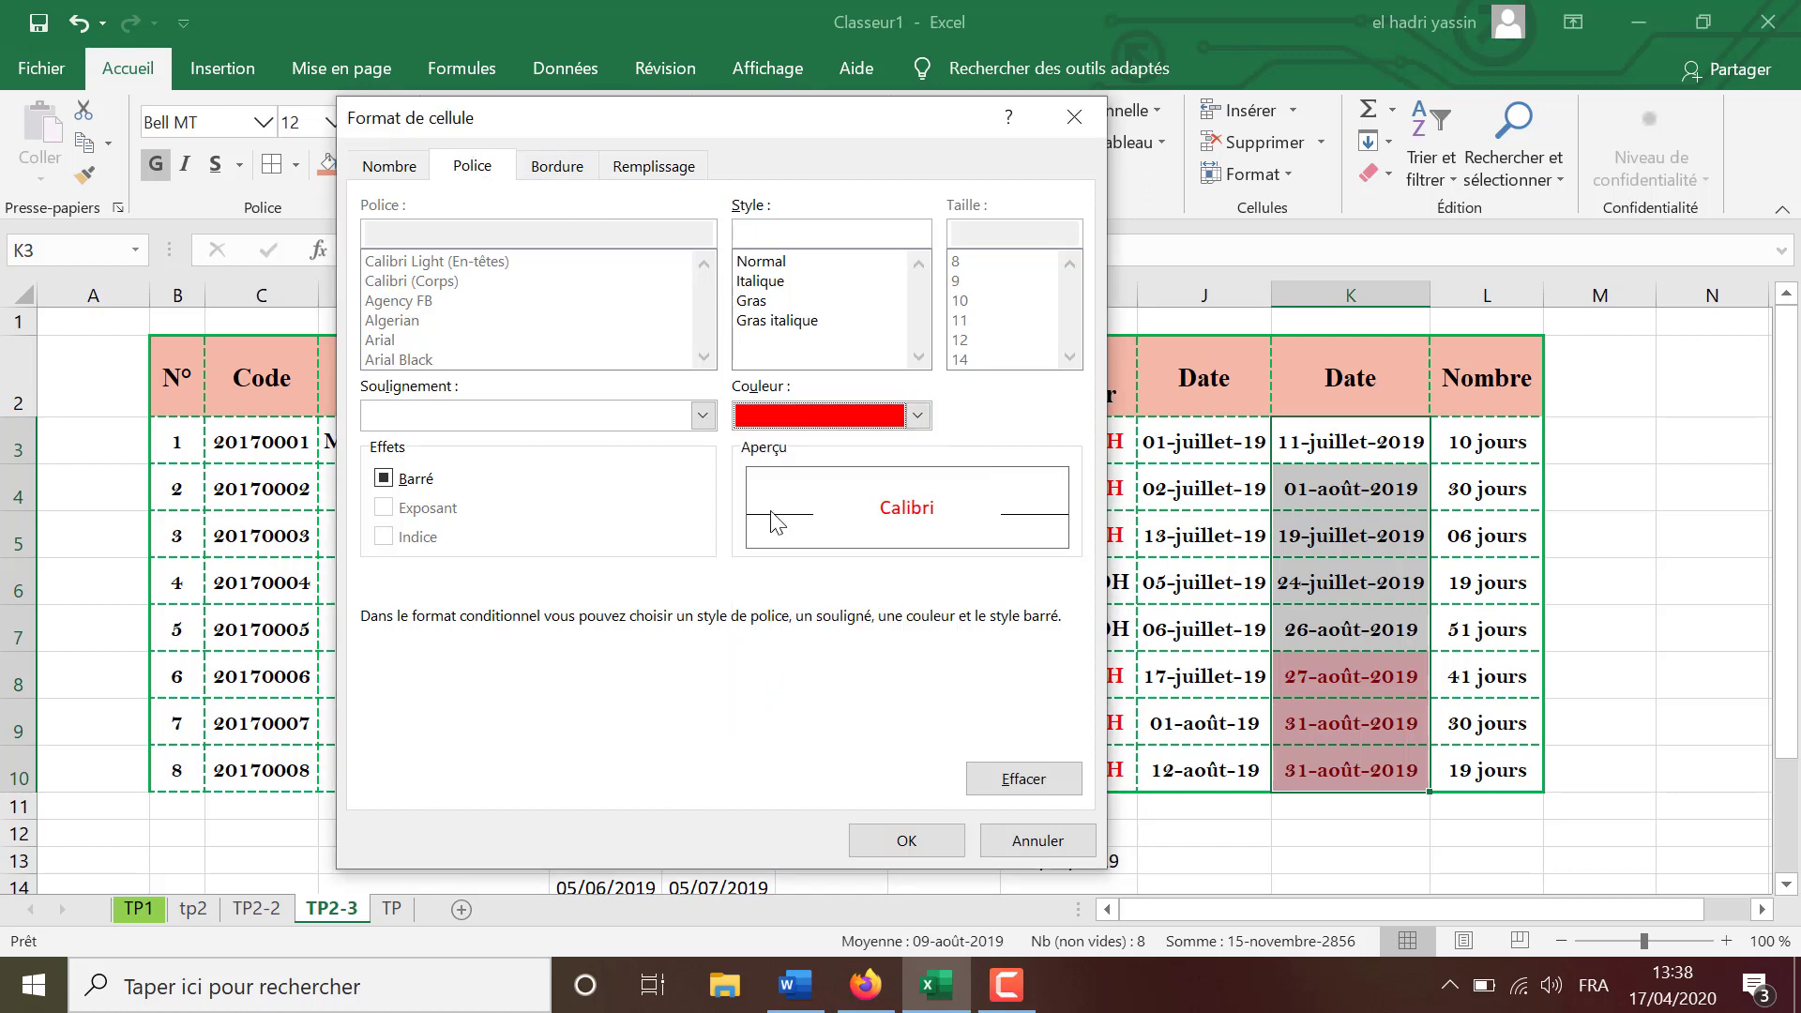
{"action": "left_click", "coordinate": [775, 300]}
{"action": "left_click", "coordinate": [908, 844]}
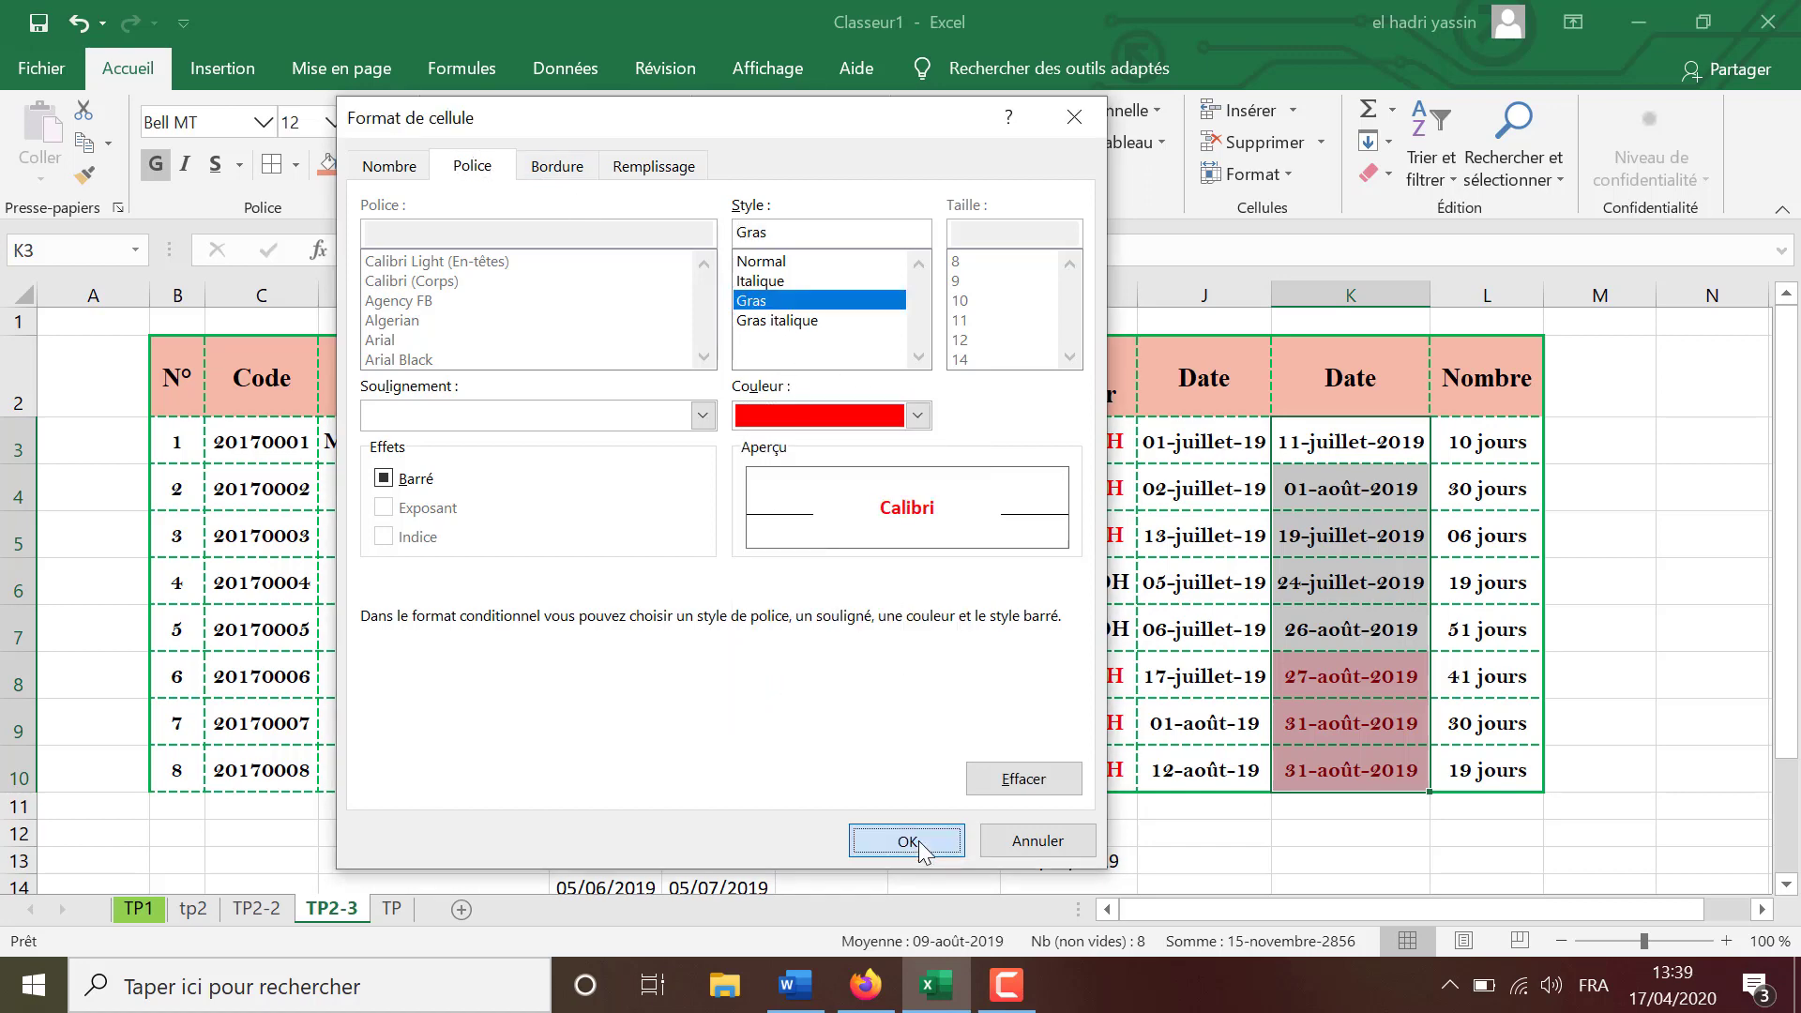
{"action": "left_click", "coordinate": [789, 564]}
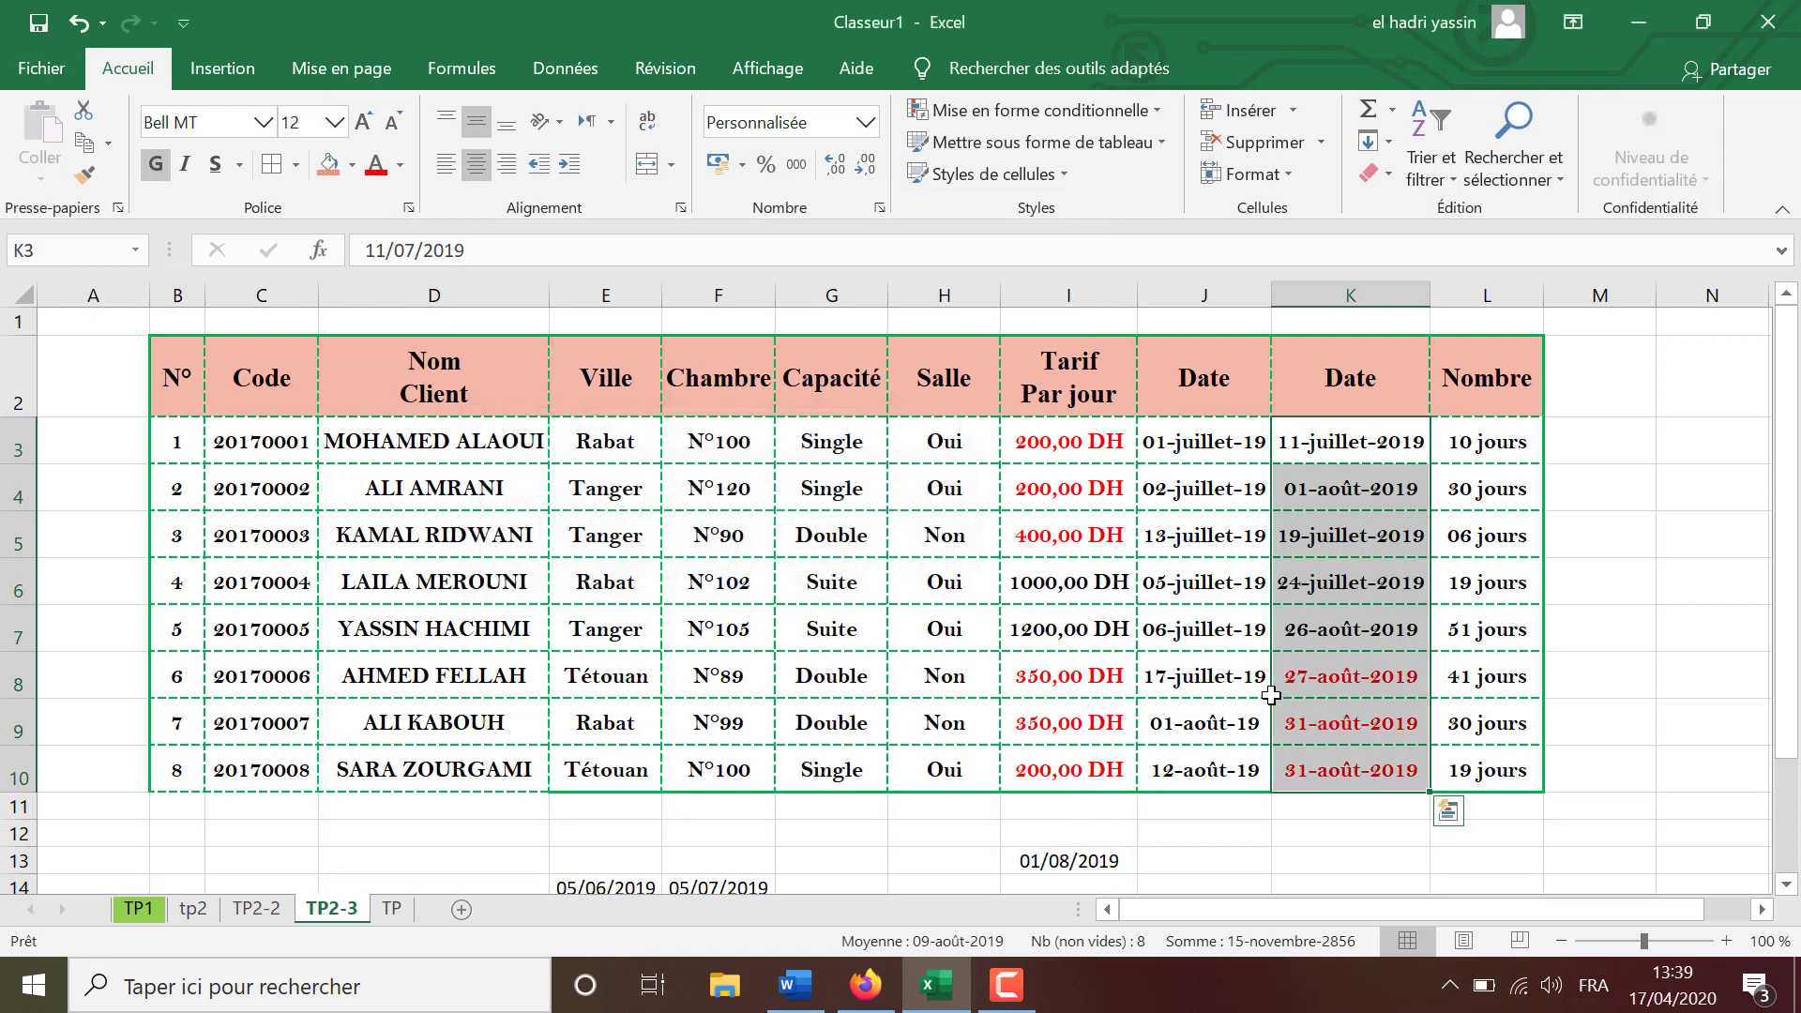
Read the next Word instruction, and set up a bottom-values rule for the 3 lowest numbers of days in L3:L10.
{"action": "left_click", "coordinate": [802, 987]}
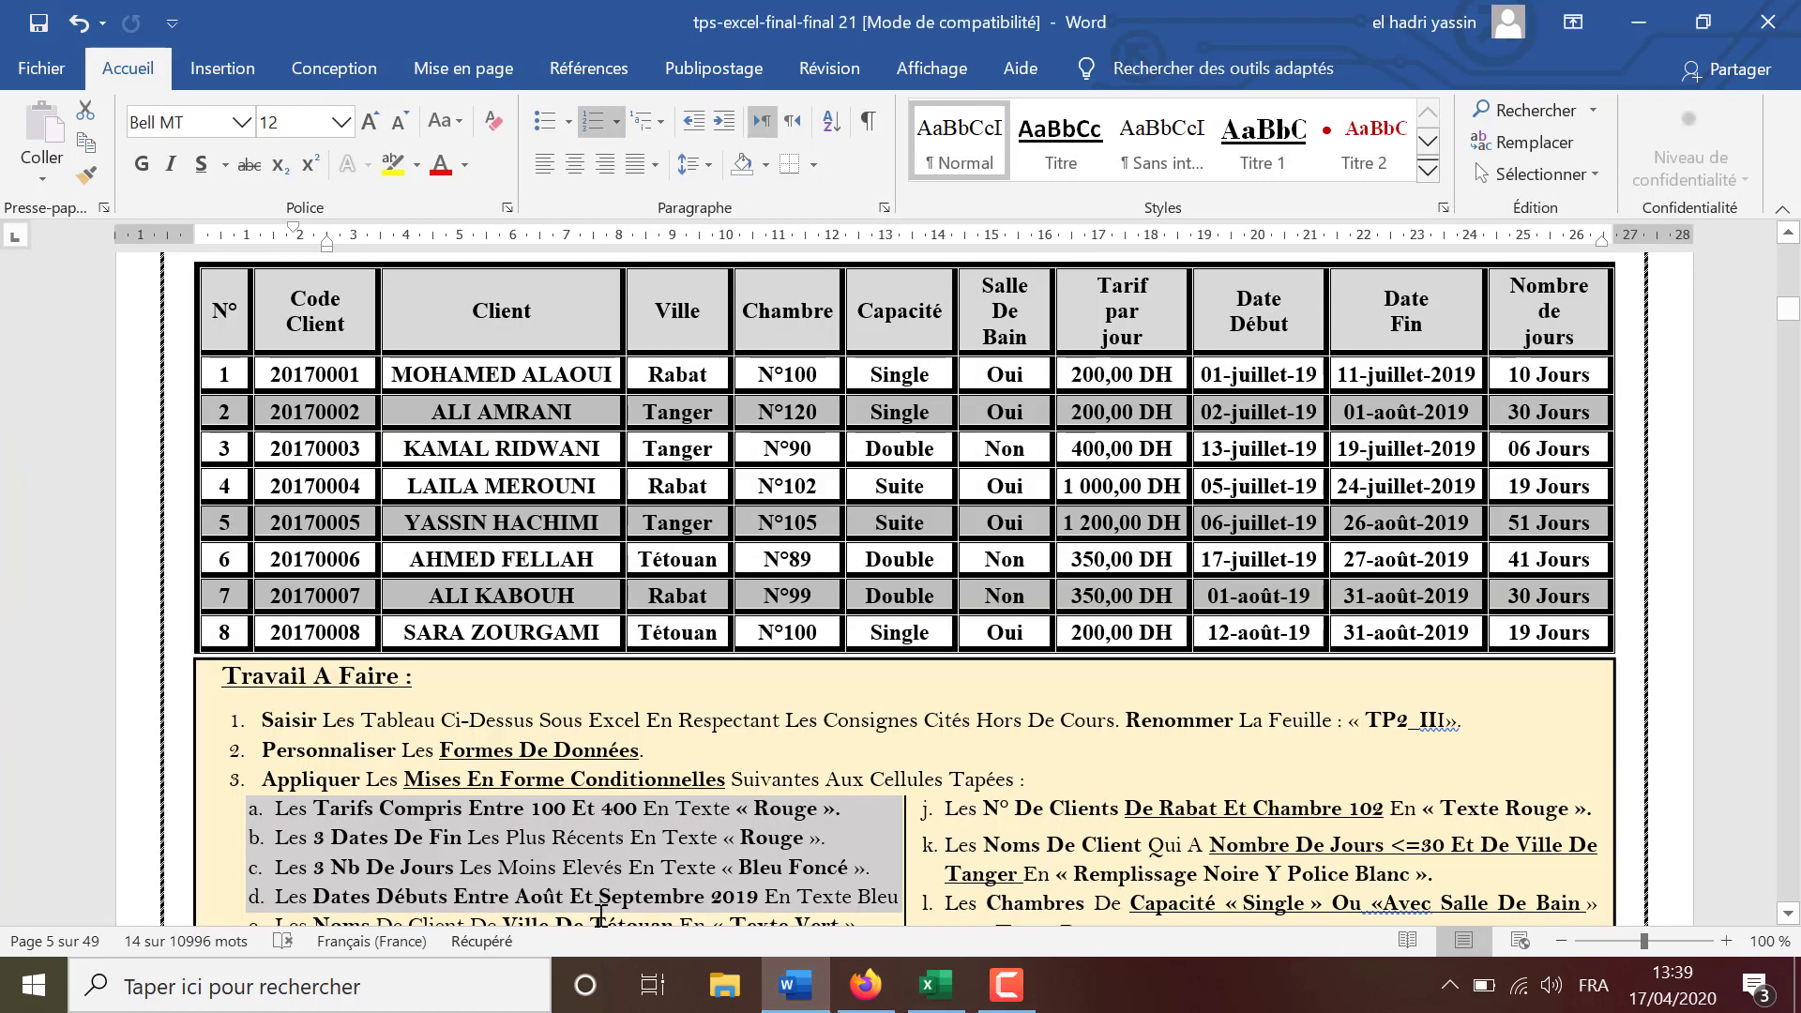
{"action": "scroll", "coordinate": [376, 816], "scroll_direction": "down", "scroll_amount": 2}
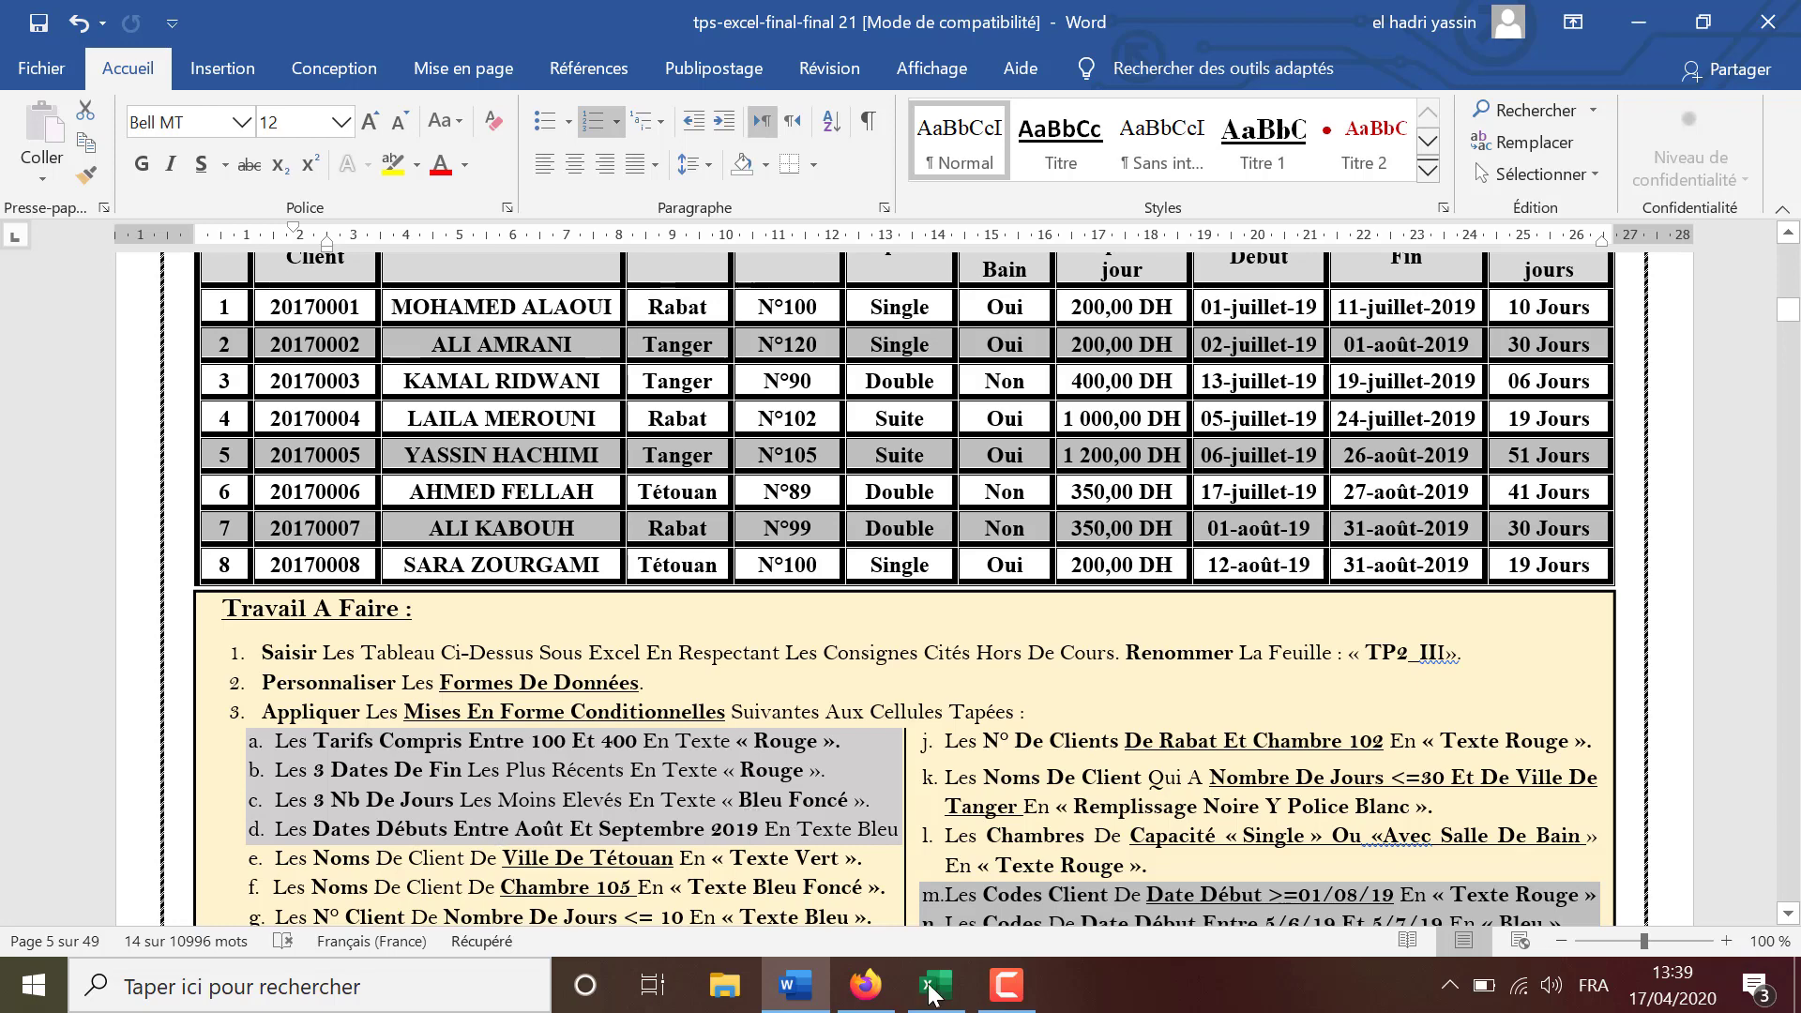
{"action": "left_click", "coordinate": [823, 991]}
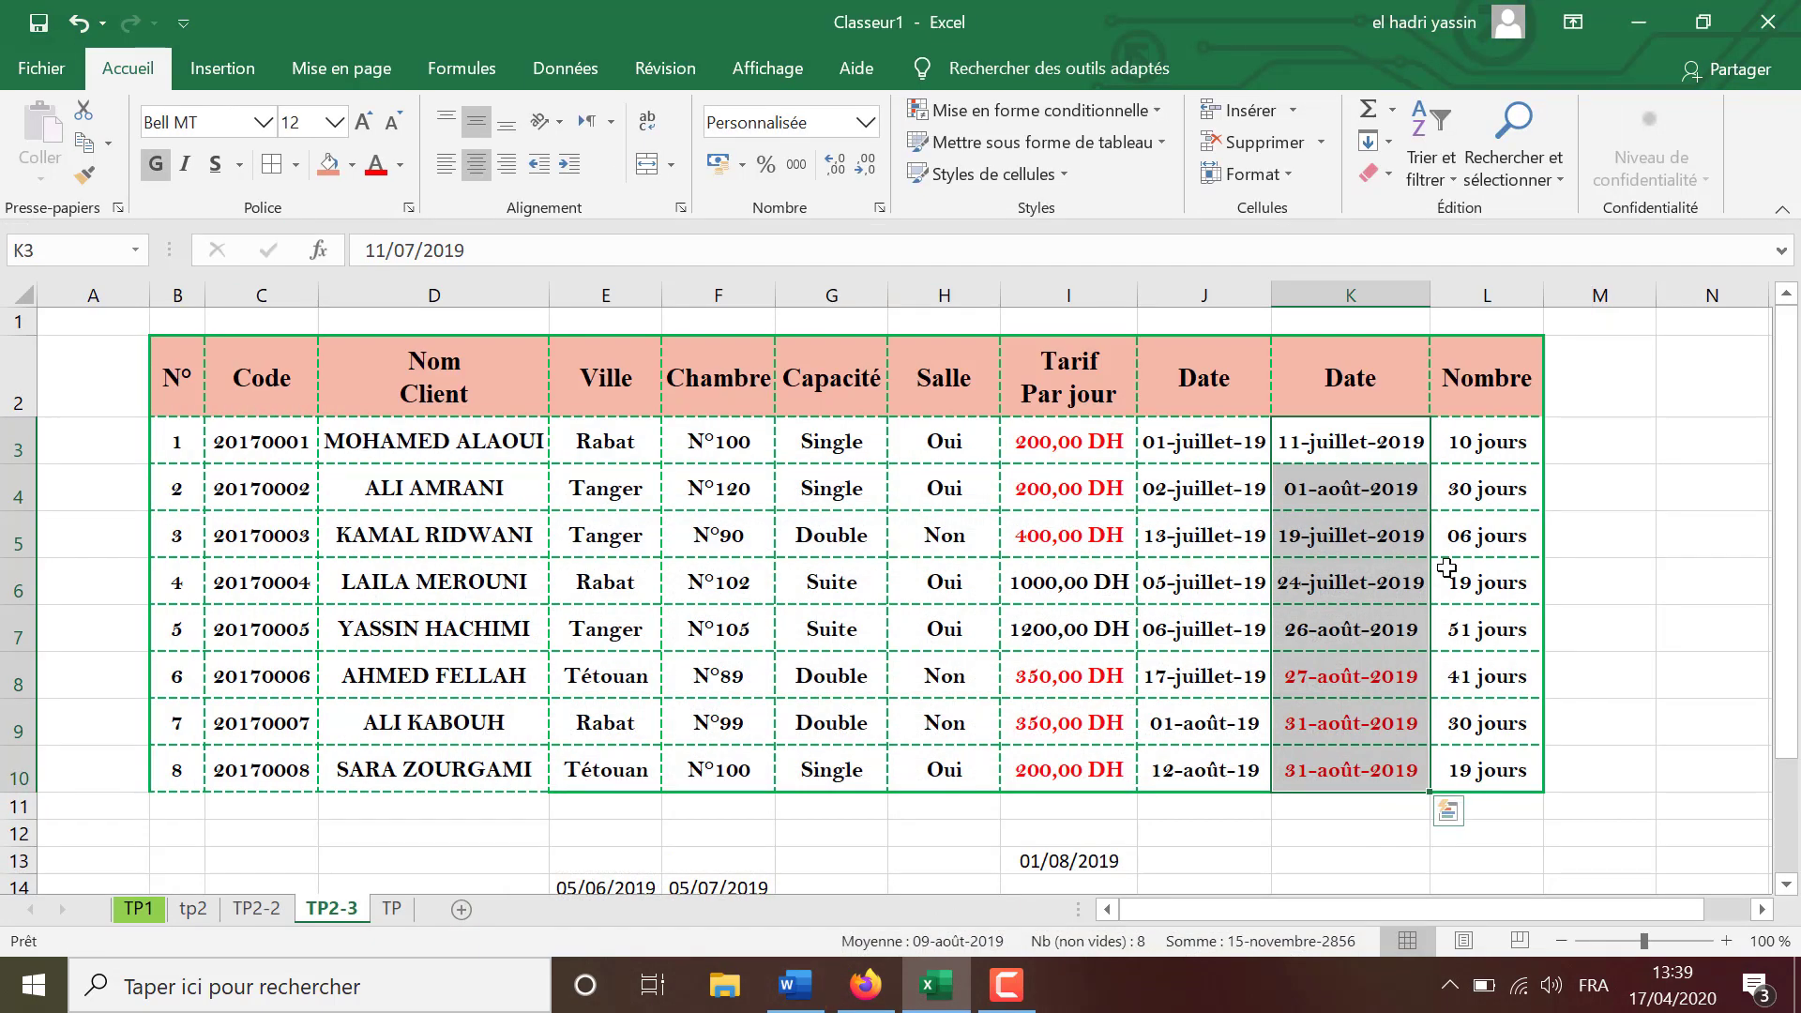
{"action": "left_click_drag", "start_coordinate": [1484, 445], "coordinate": [1526, 771]}
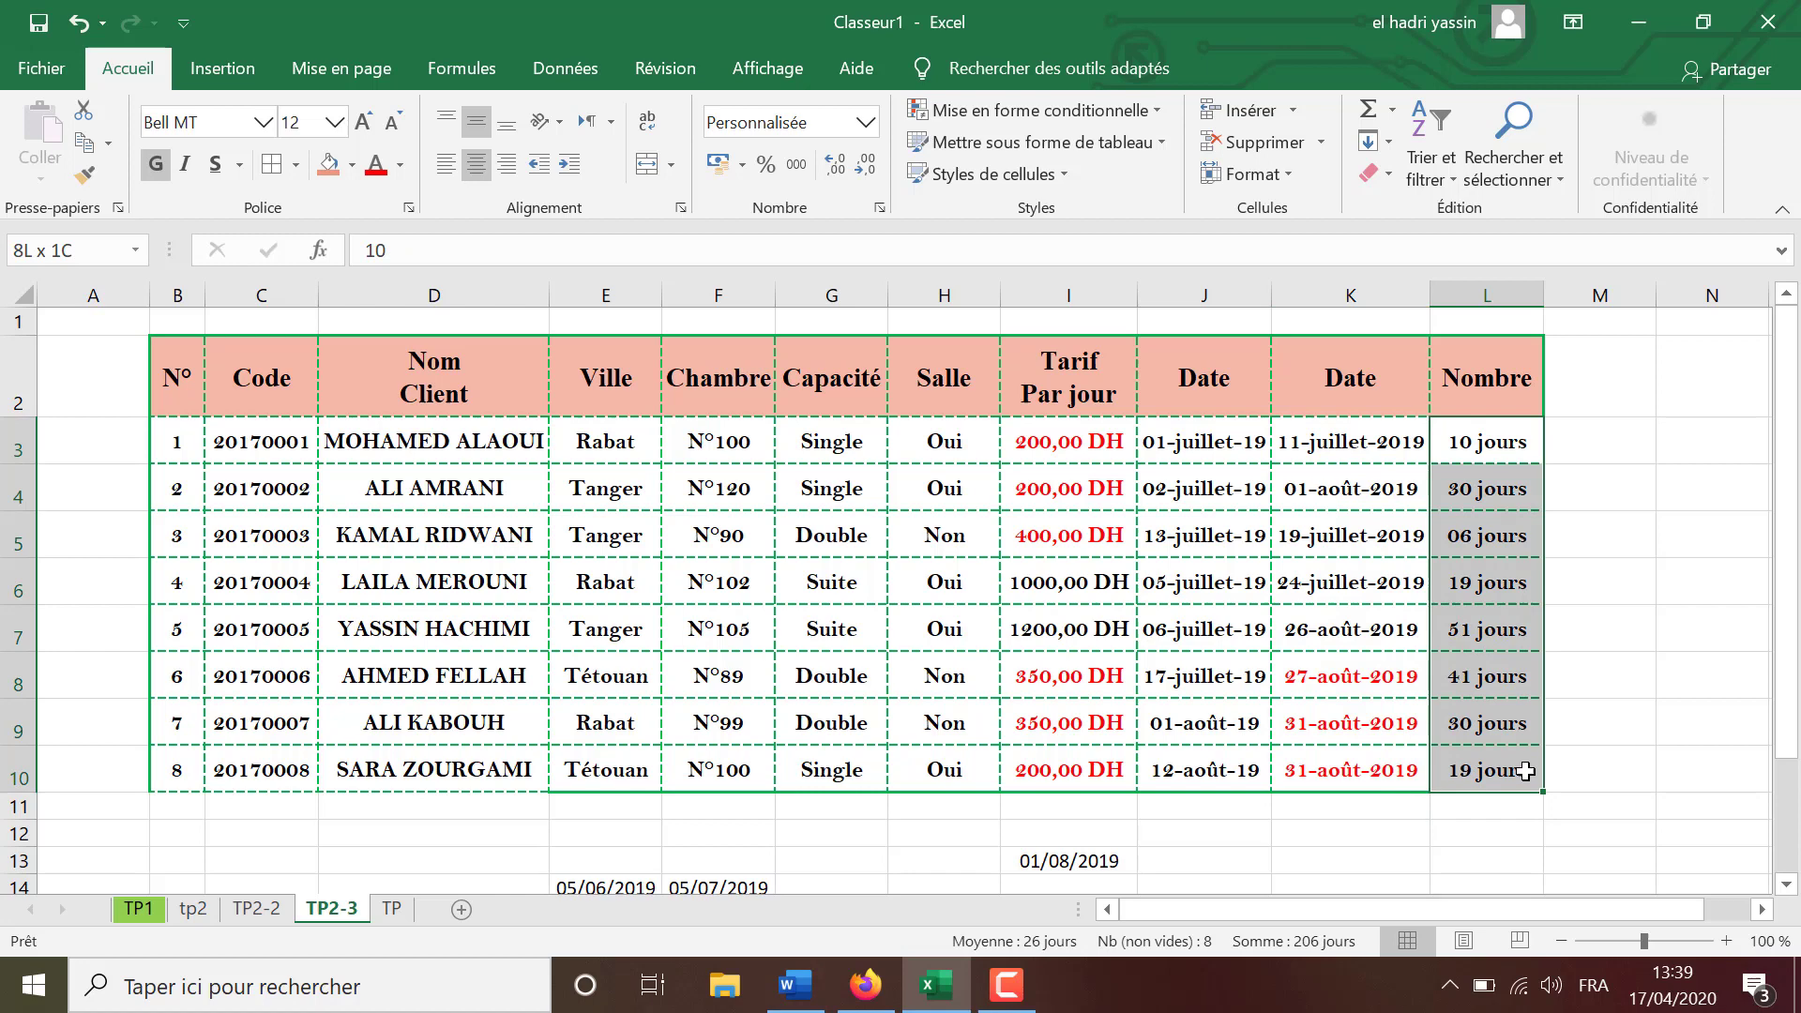
{"action": "left_click", "coordinate": [1084, 113]}
{"action": "mouse_move", "coordinate": [1129, 230]}
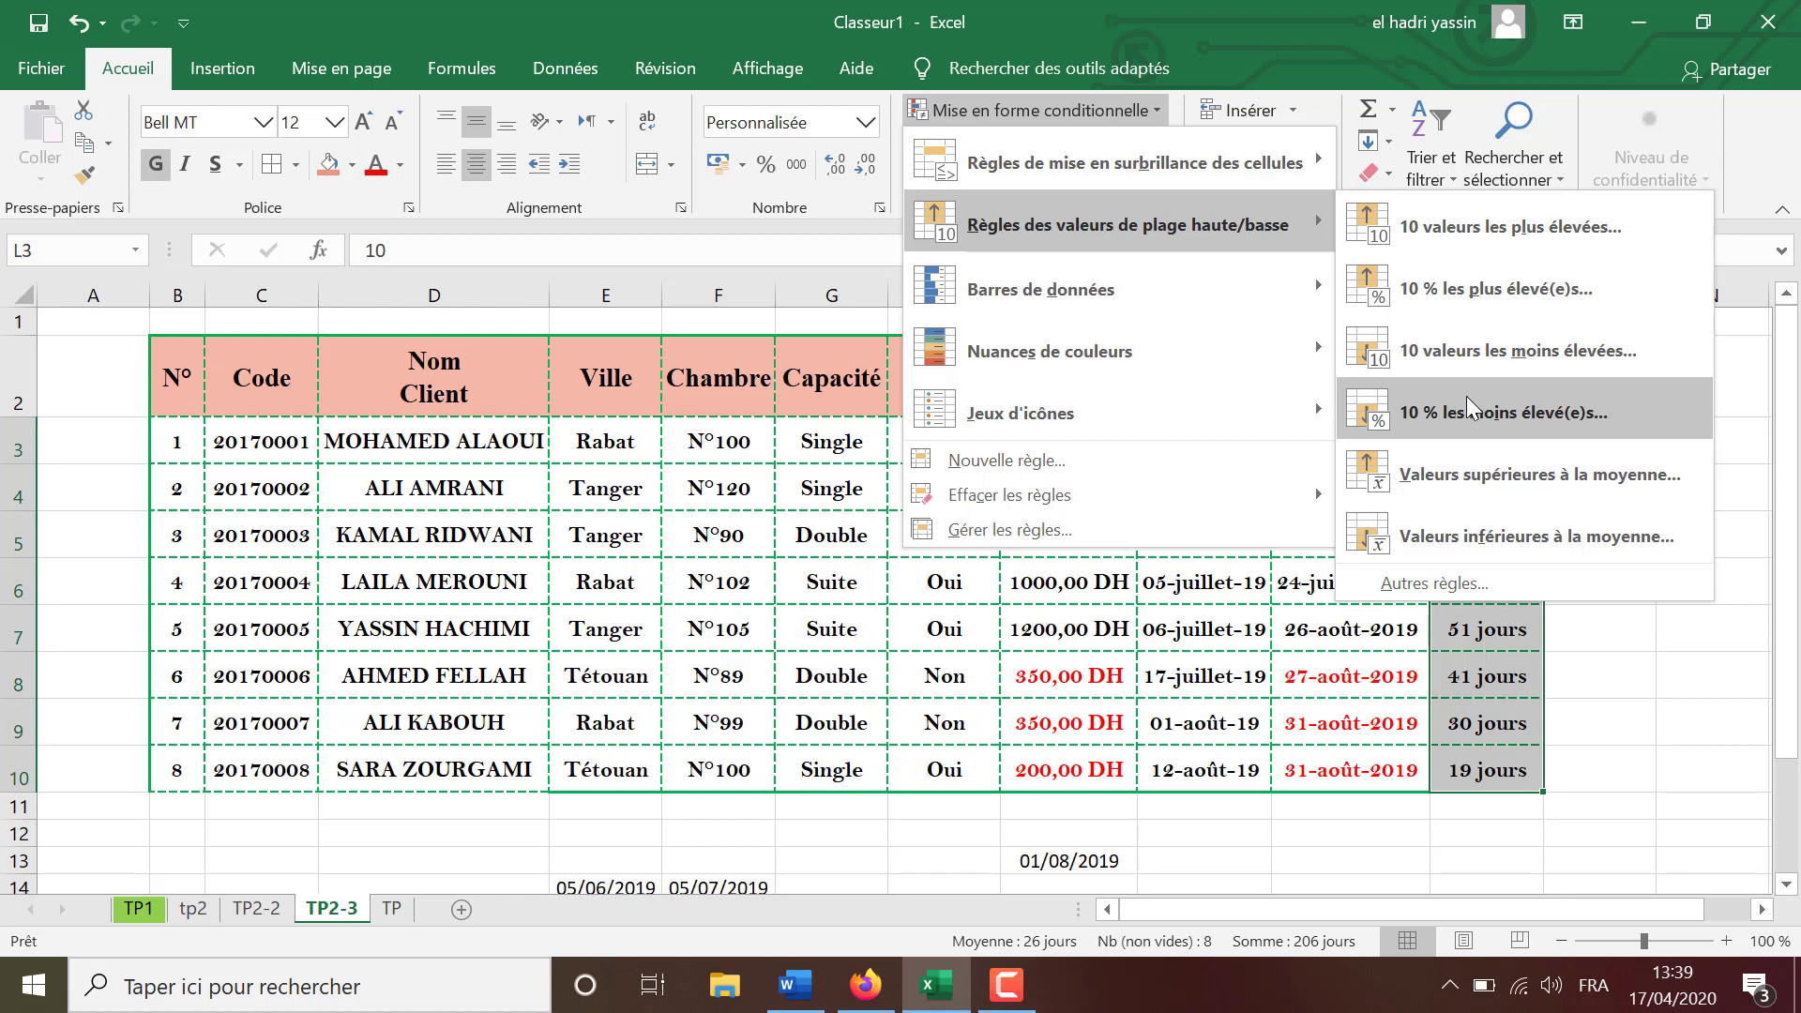
{"action": "left_click", "coordinate": [1470, 351]}
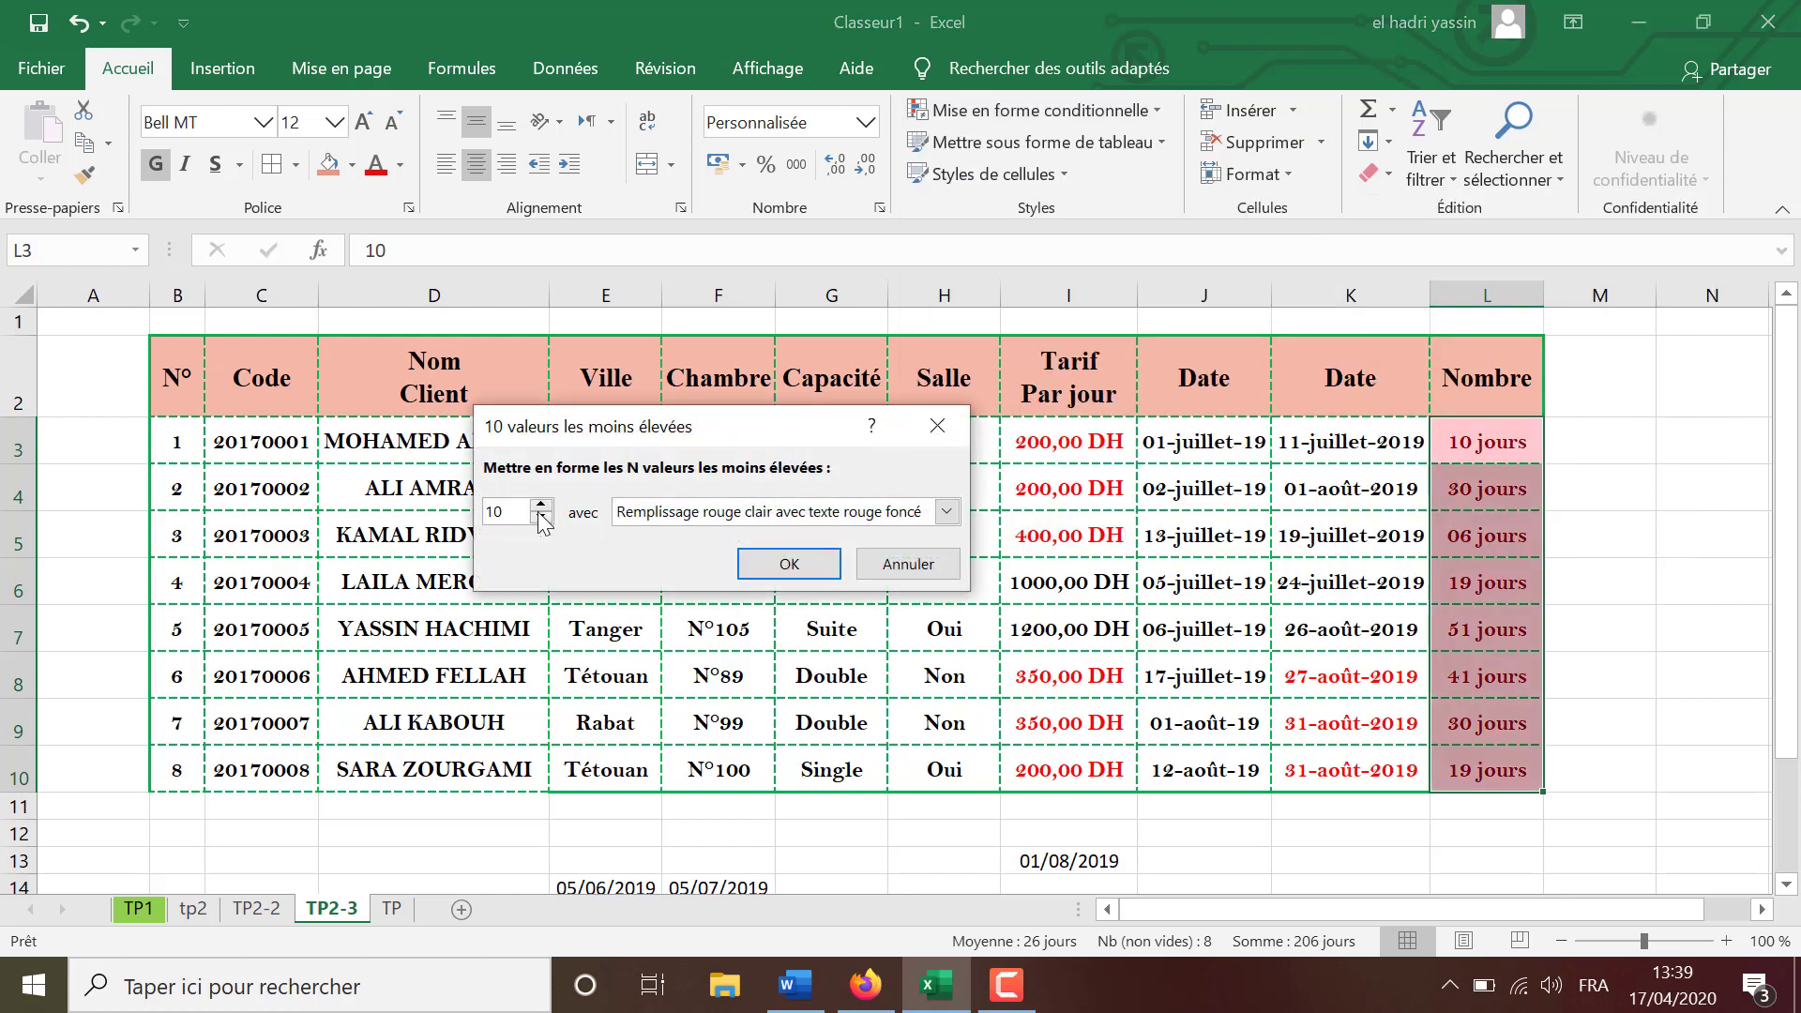
{"action": "left_click_drag", "start_coordinate": [514, 511], "coordinate": [453, 507]}
{"action": "type", "text": "3"}
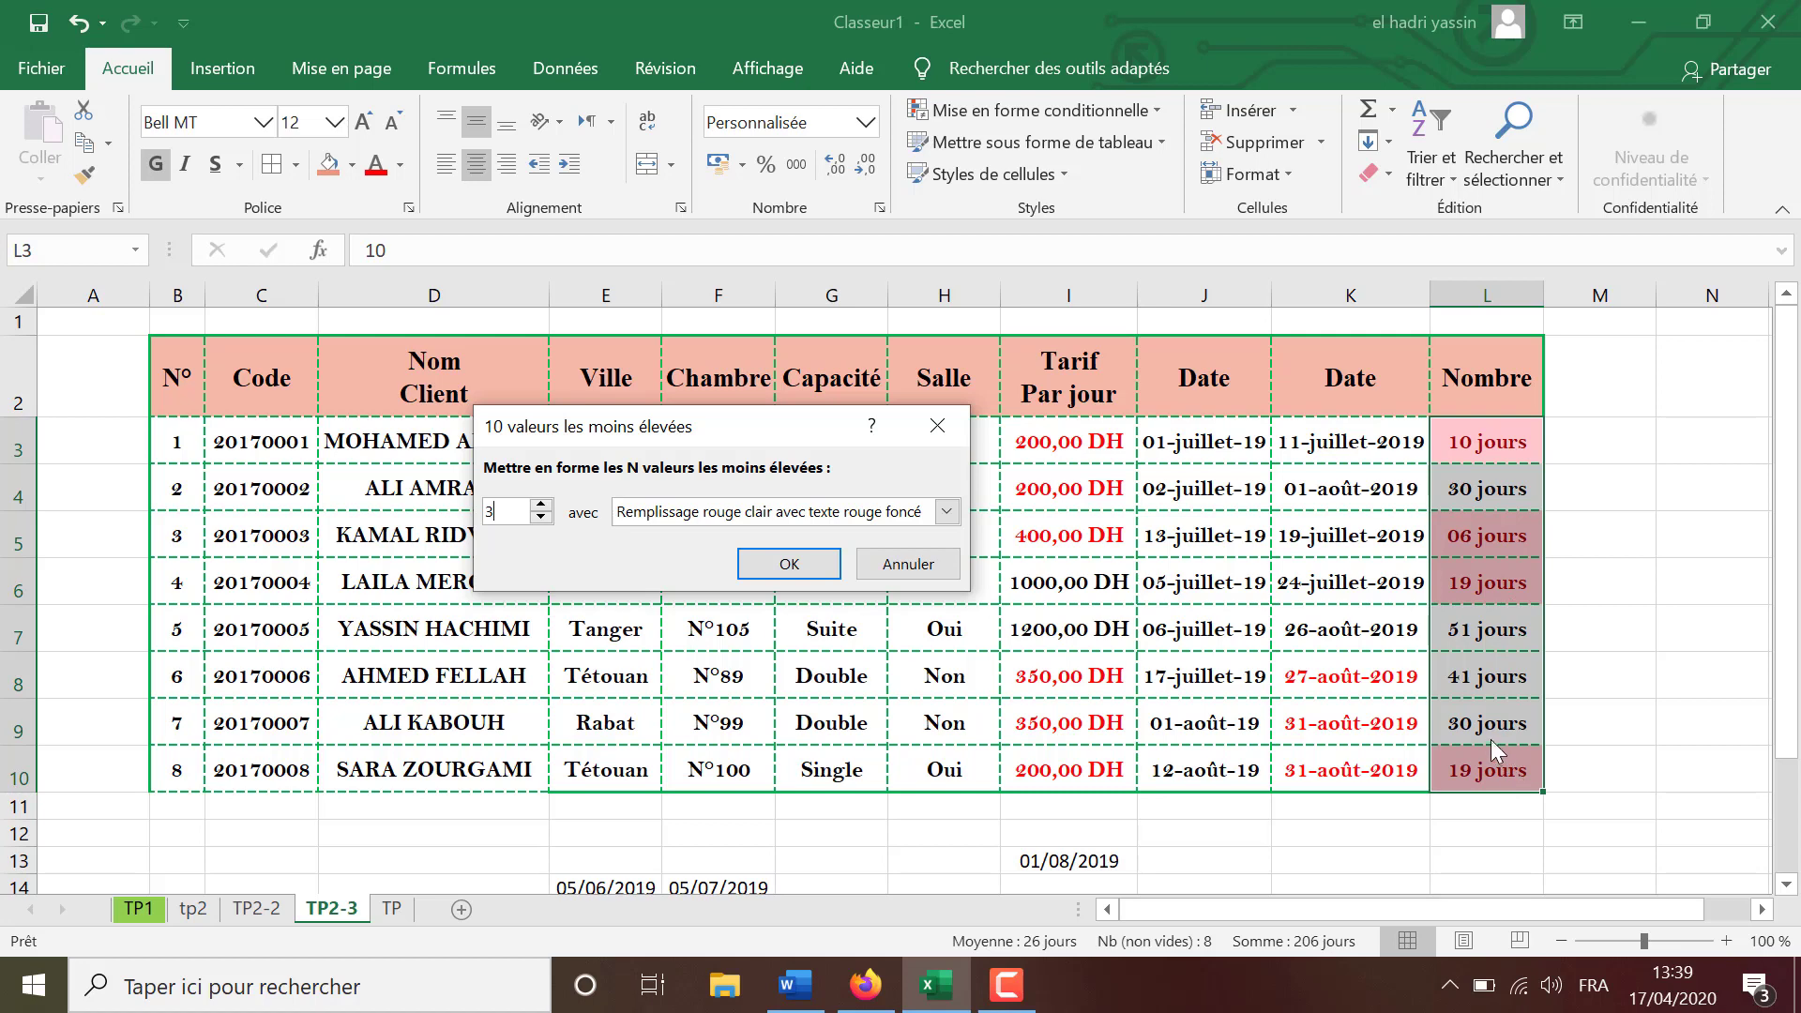
Give the lowest-days rule a custom format with bold text in standard blue and apply it.
{"action": "left_click", "coordinate": [825, 512]}
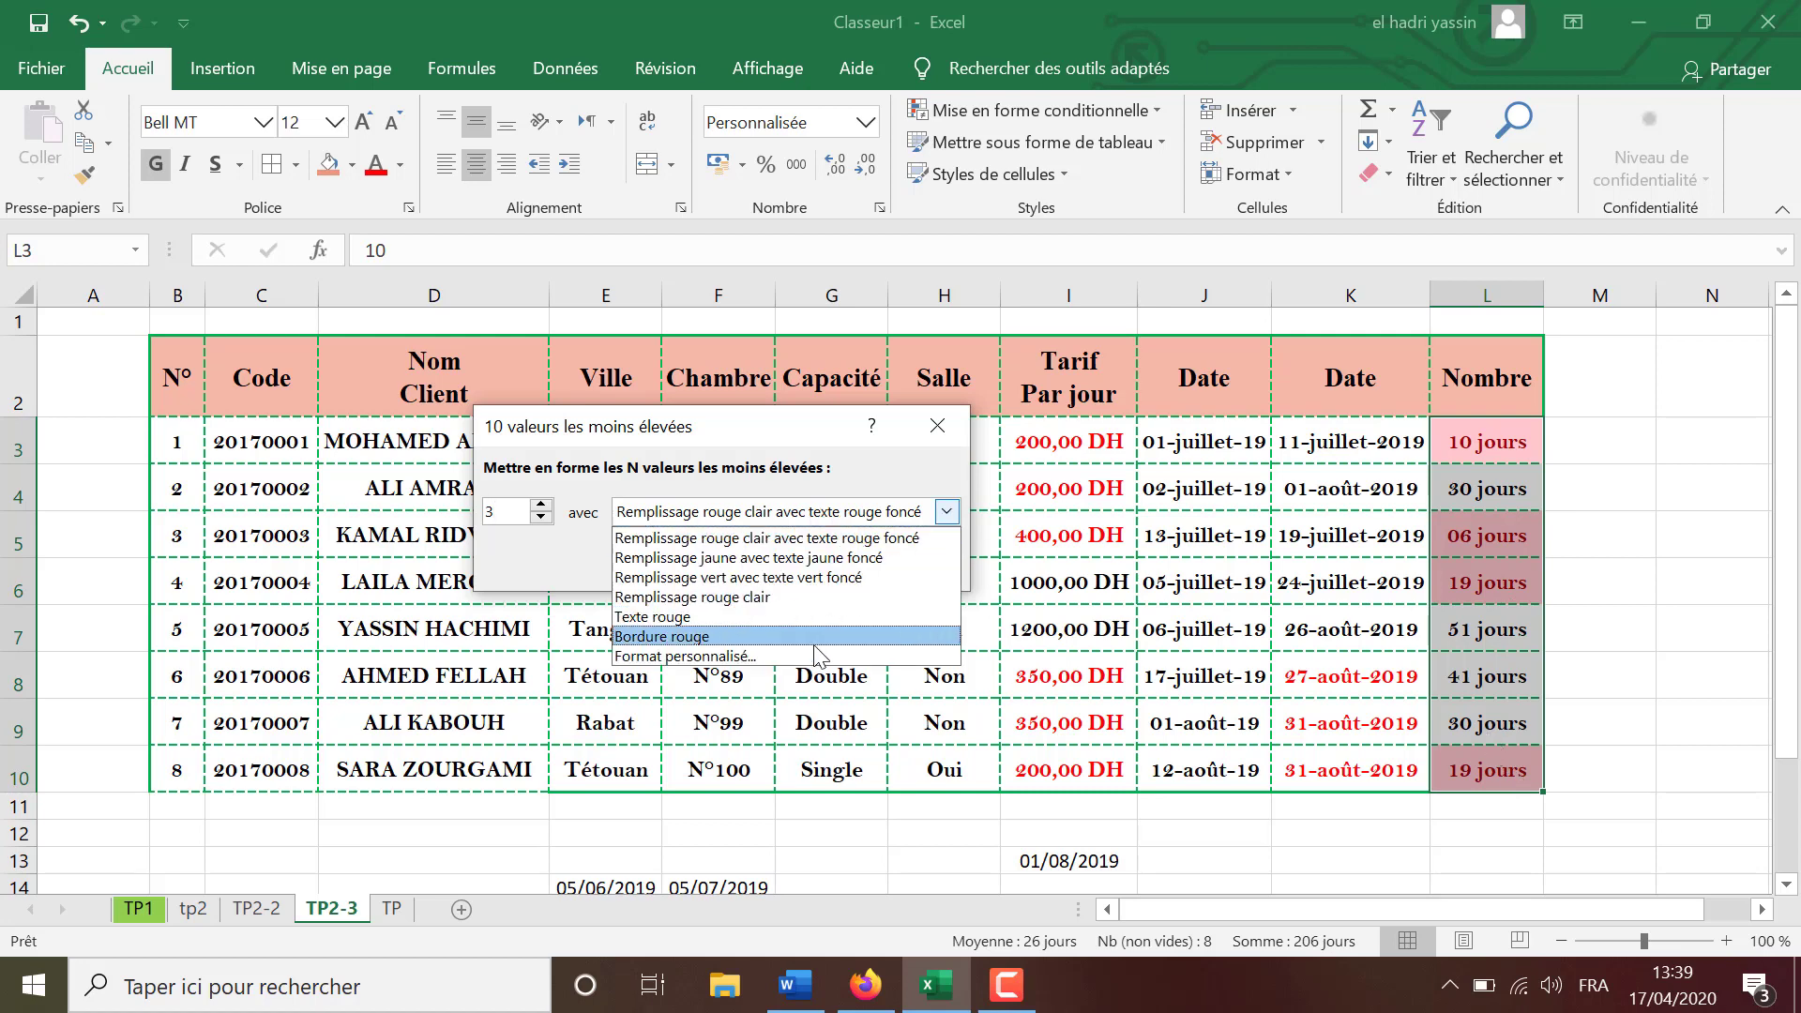
{"action": "left_click", "coordinate": [819, 656]}
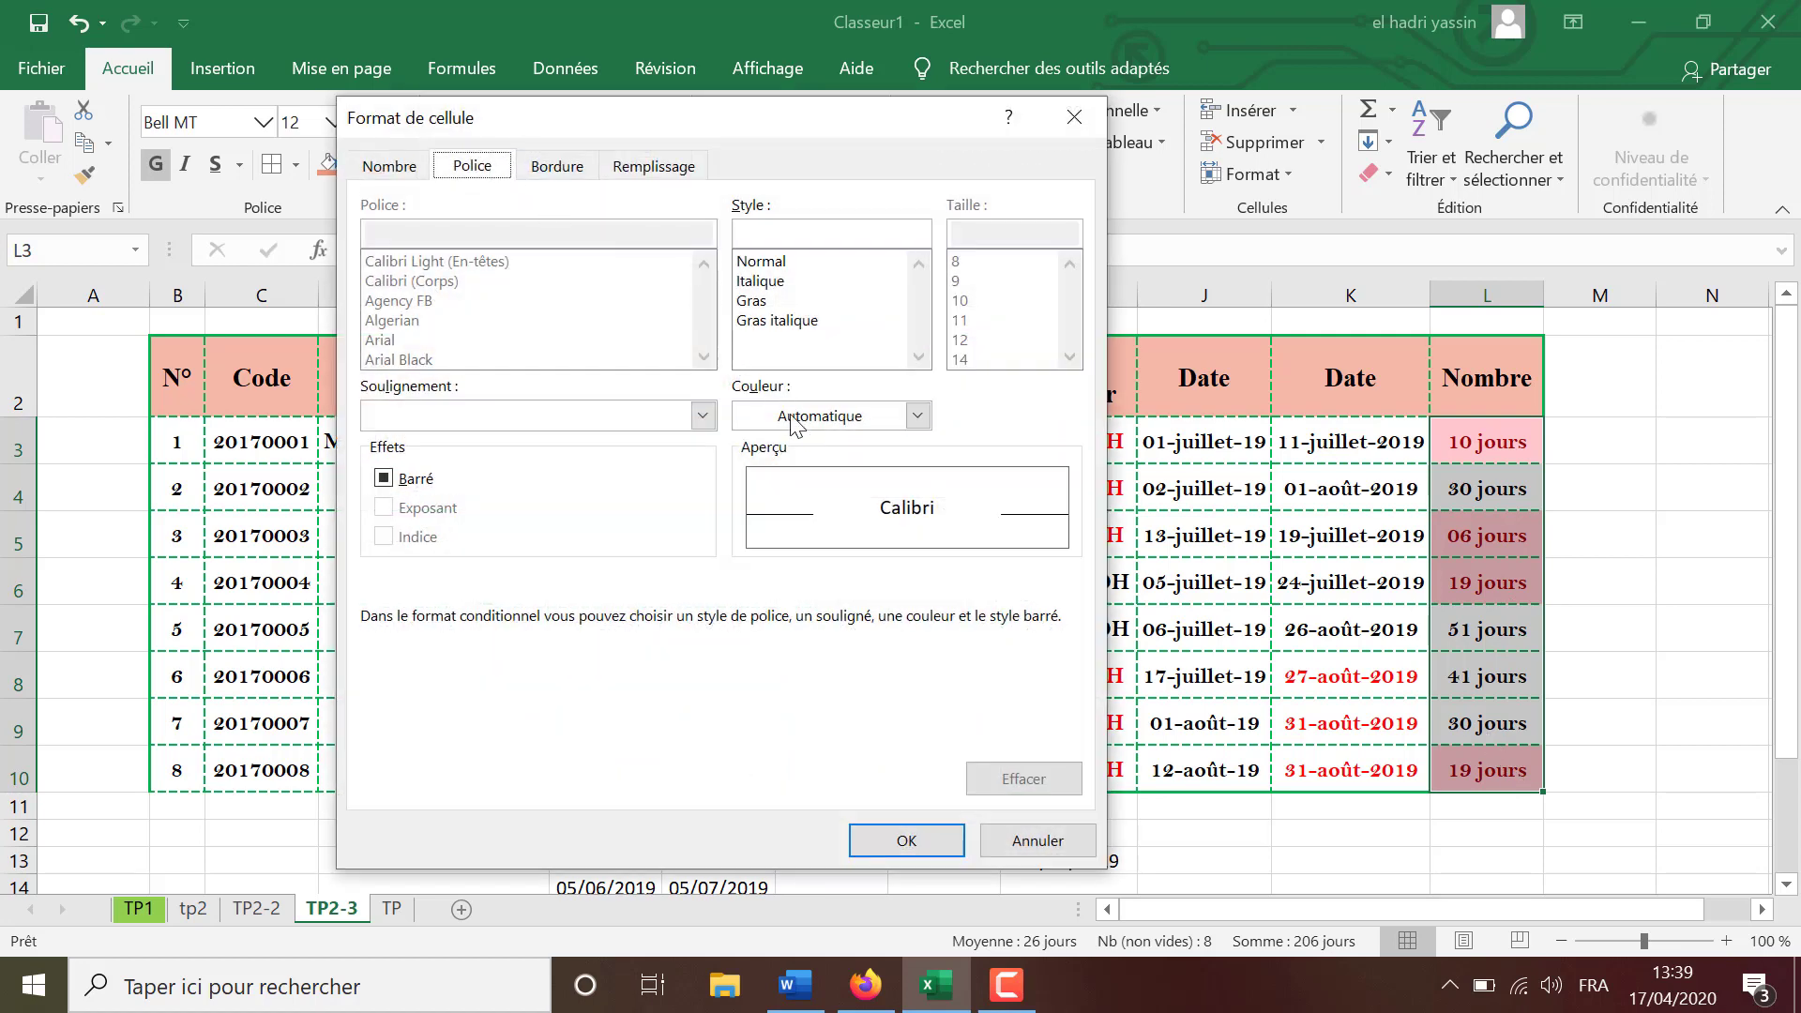
{"action": "left_click", "coordinate": [802, 417]}
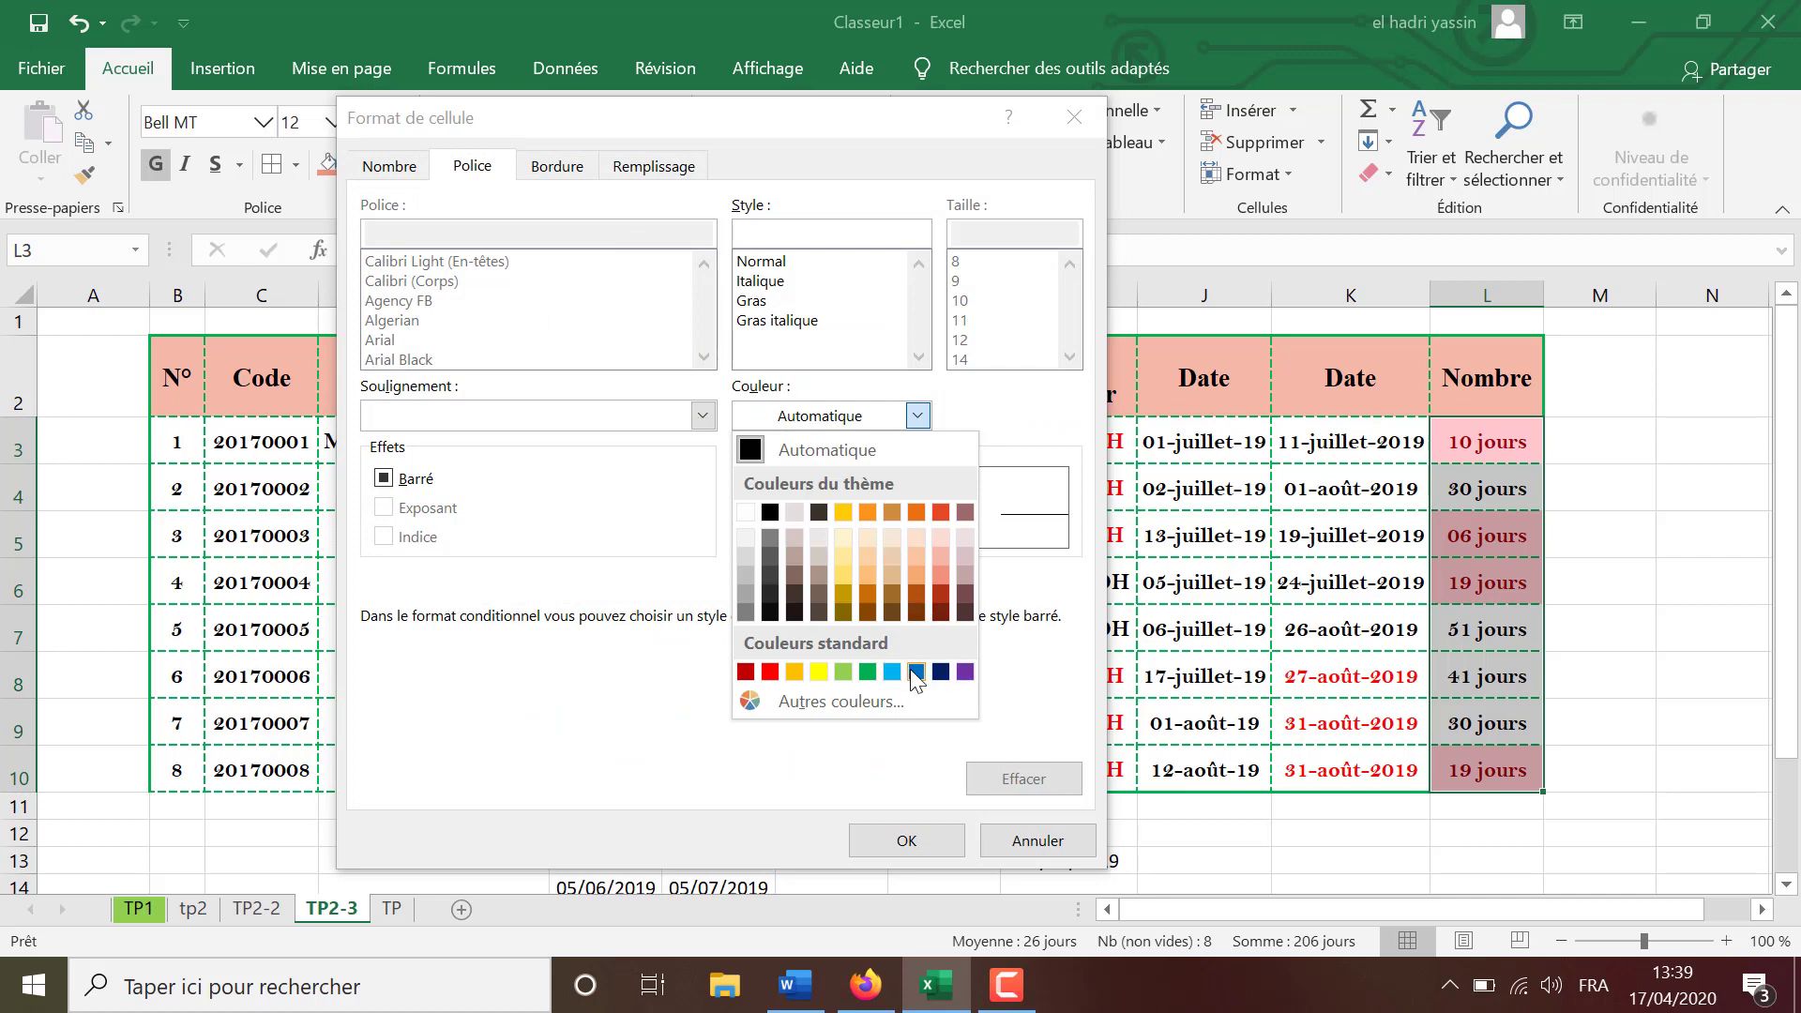
{"action": "left_click", "coordinate": [916, 672]}
{"action": "left_click", "coordinate": [765, 300]}
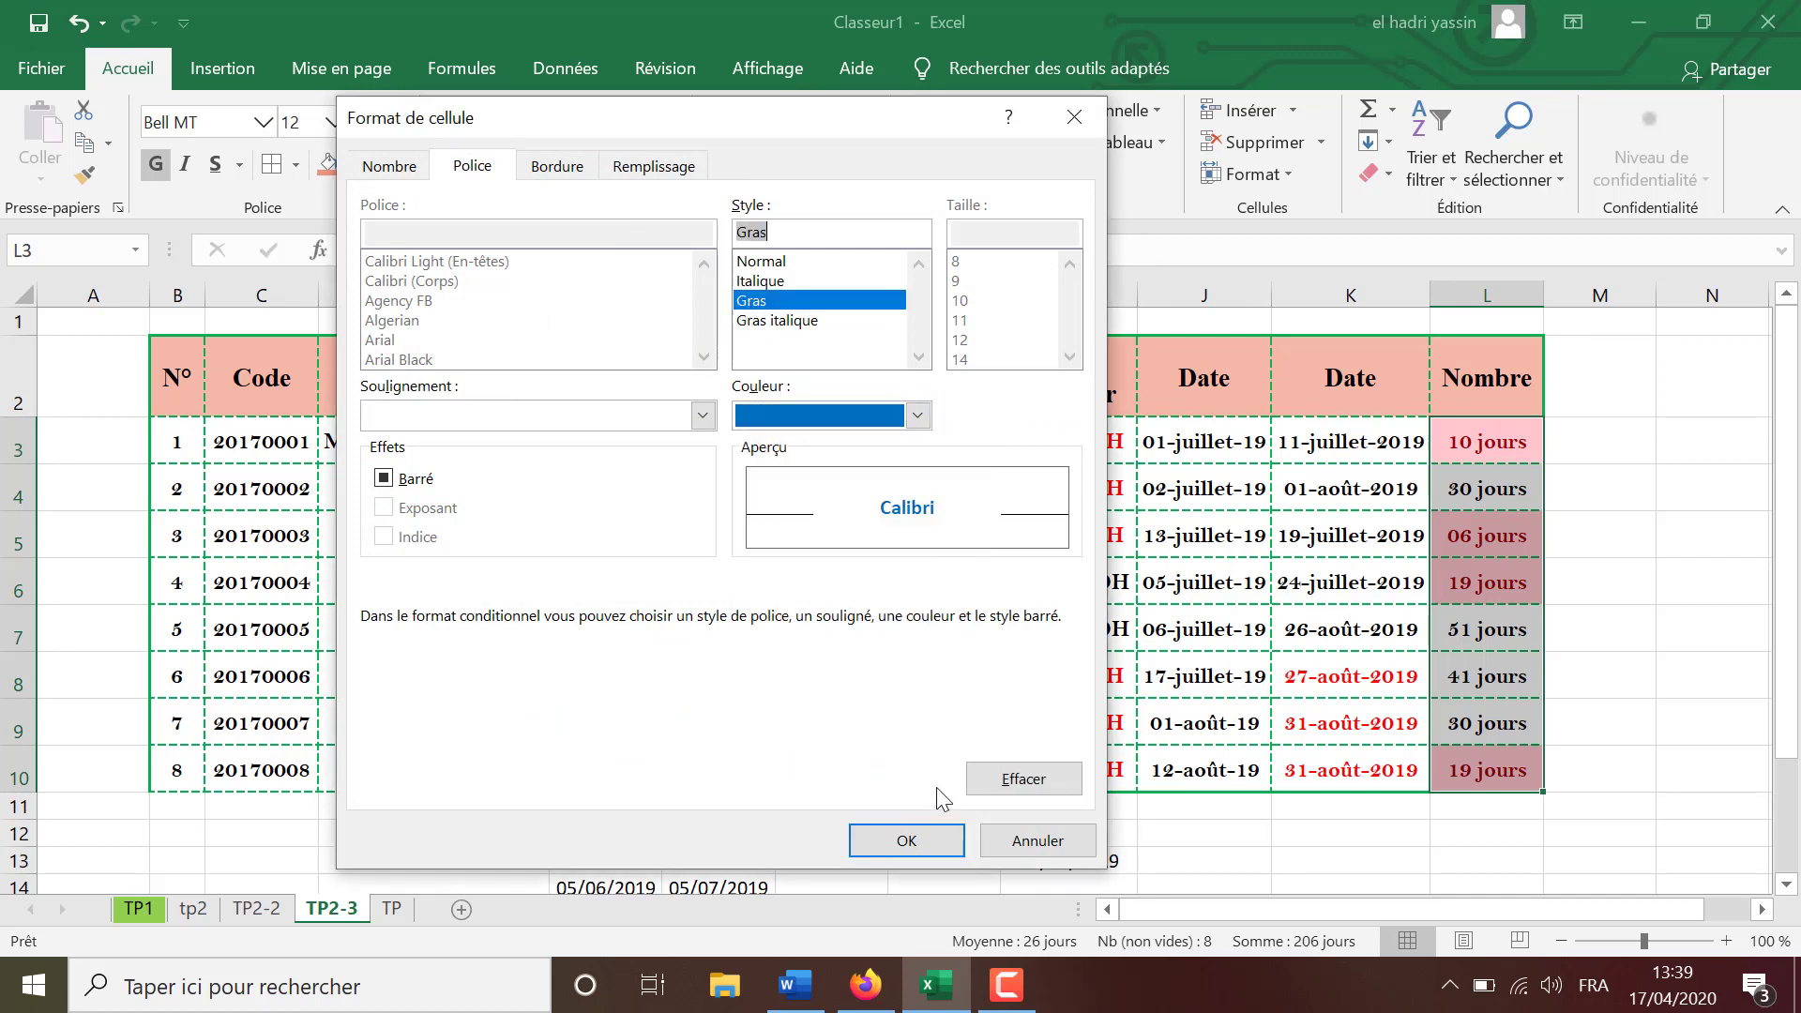
{"action": "left_click", "coordinate": [906, 841]}
{"action": "left_click", "coordinate": [792, 563]}
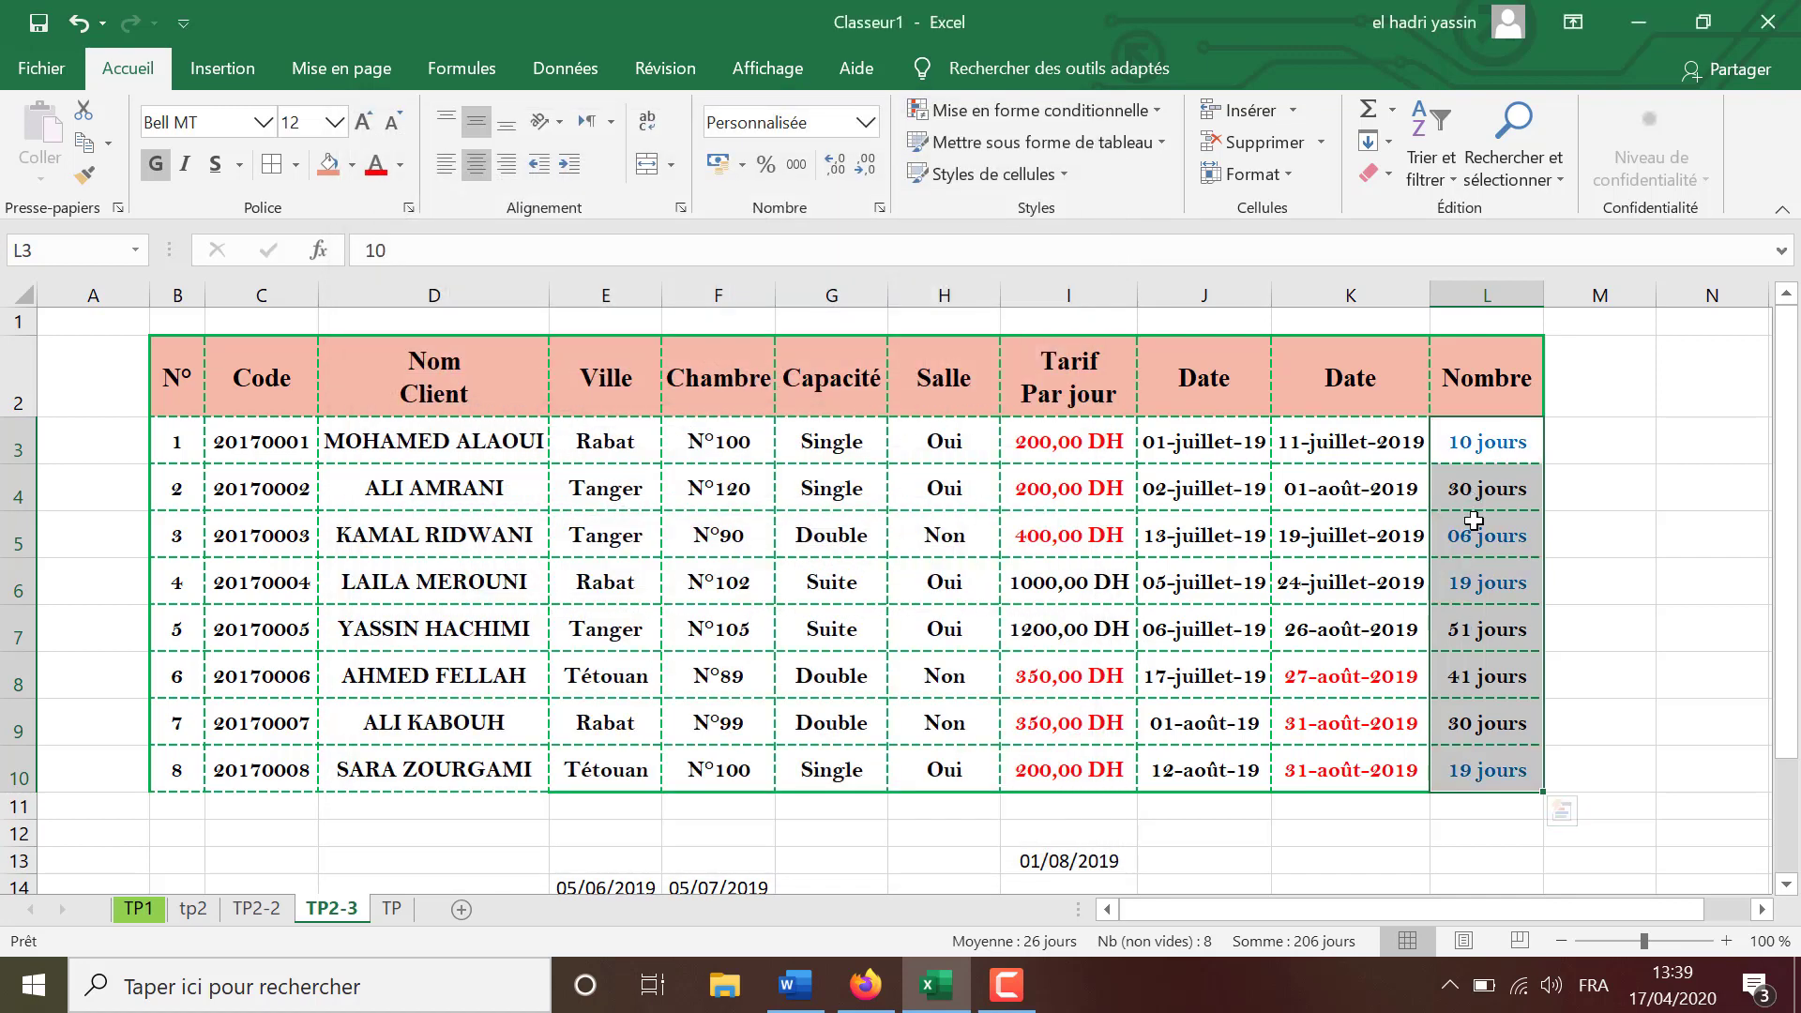
Read the next instruction in Word, and start a Between highlighting rule for the start dates in J3:J10.
{"action": "left_click", "coordinate": [794, 985]}
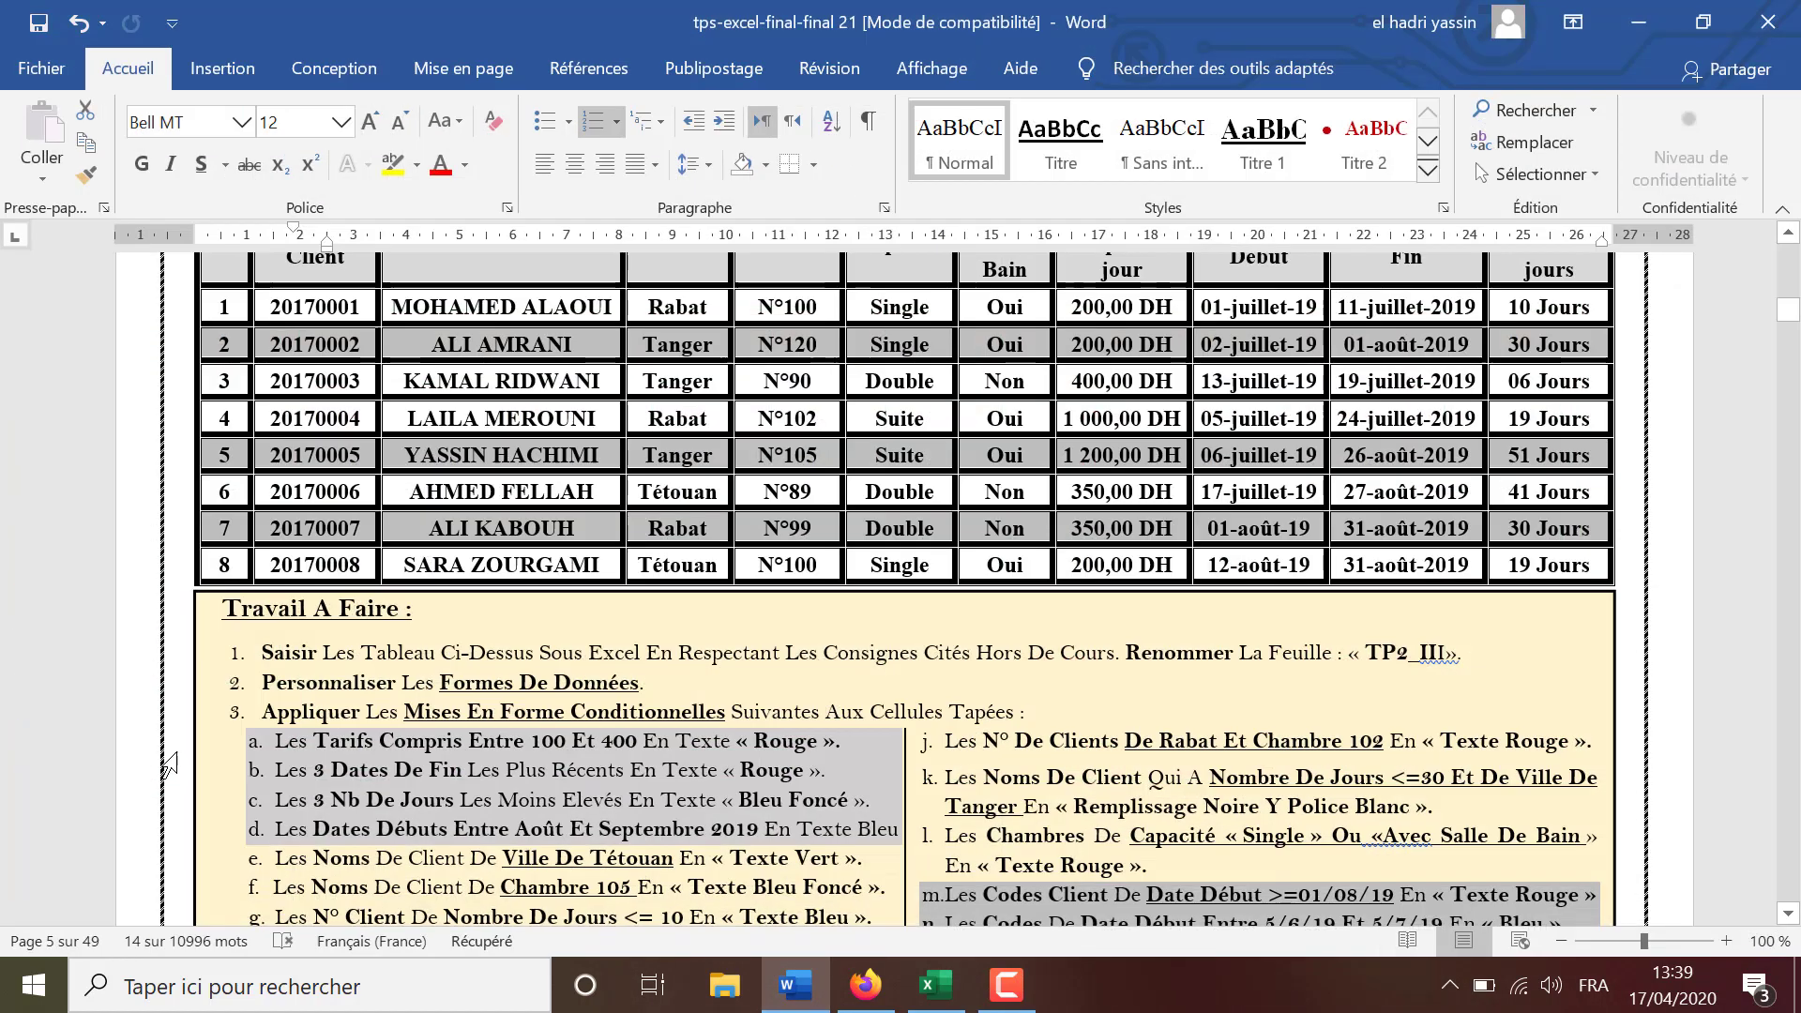
{"action": "scroll", "coordinate": [185, 782], "scroll_direction": "down", "scroll_amount": 1}
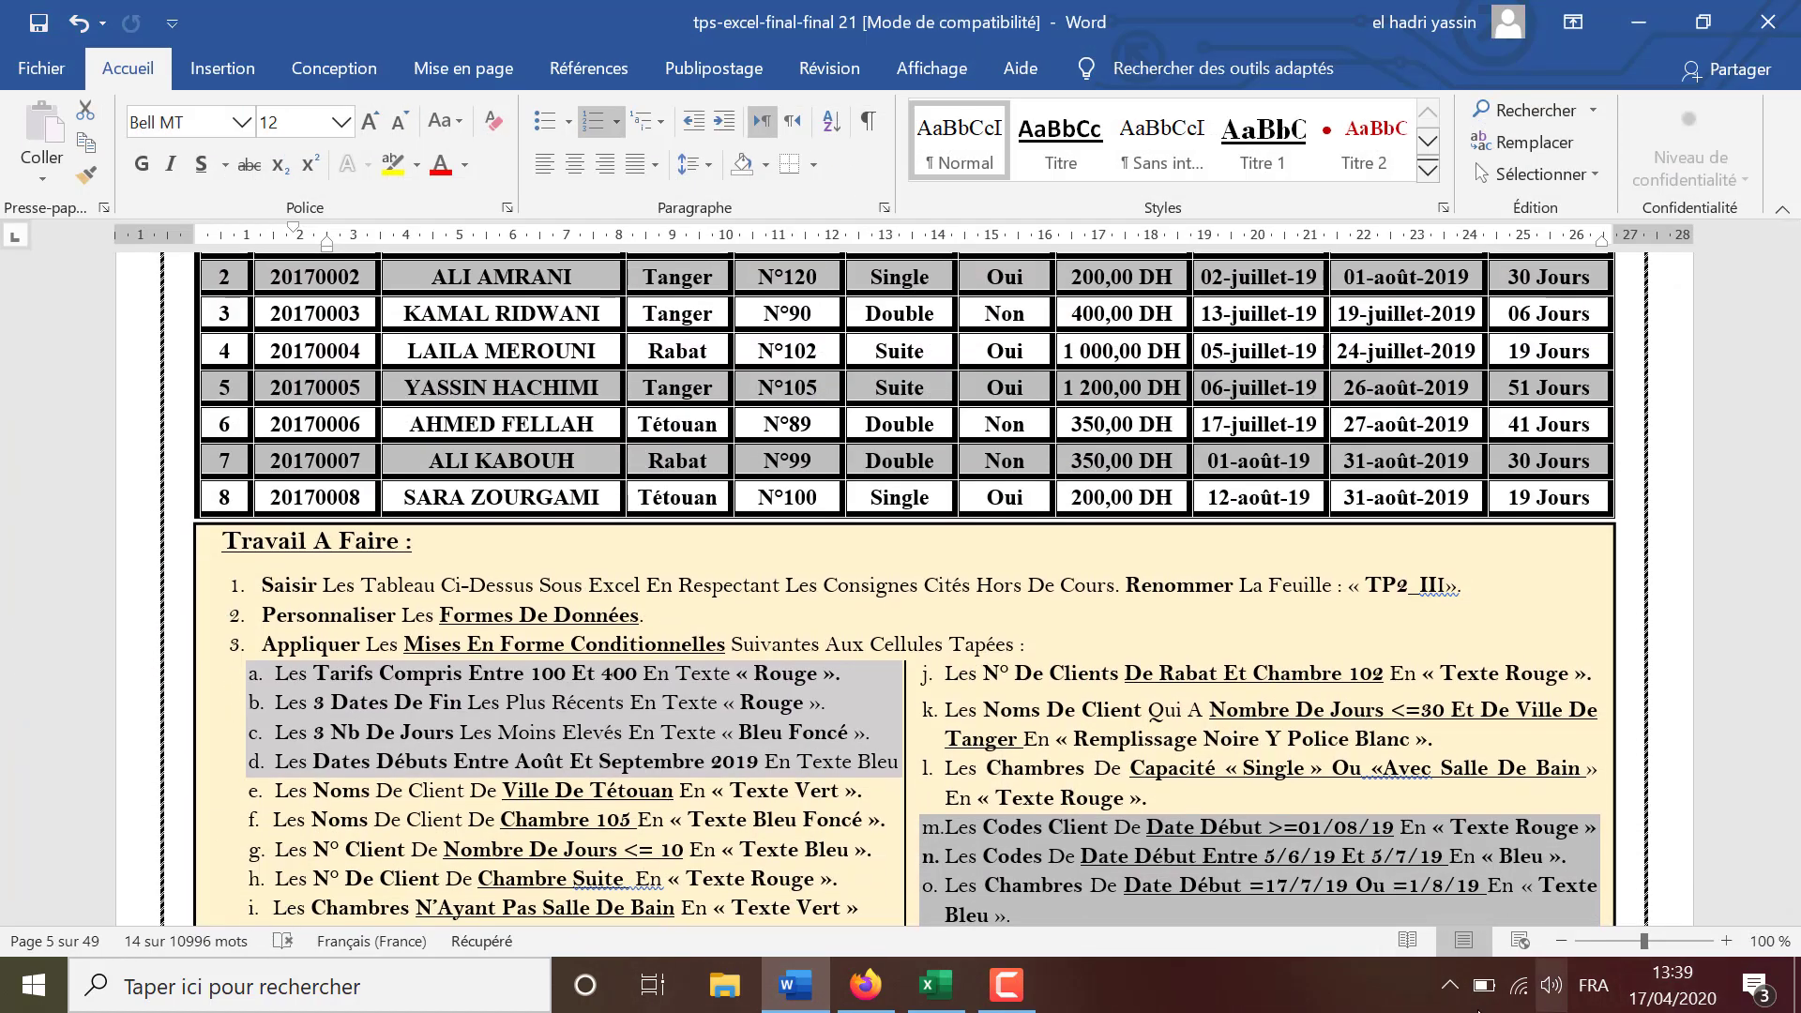
{"action": "left_click", "coordinate": [1006, 985]}
{"action": "left_click", "coordinate": [1674, 893]}
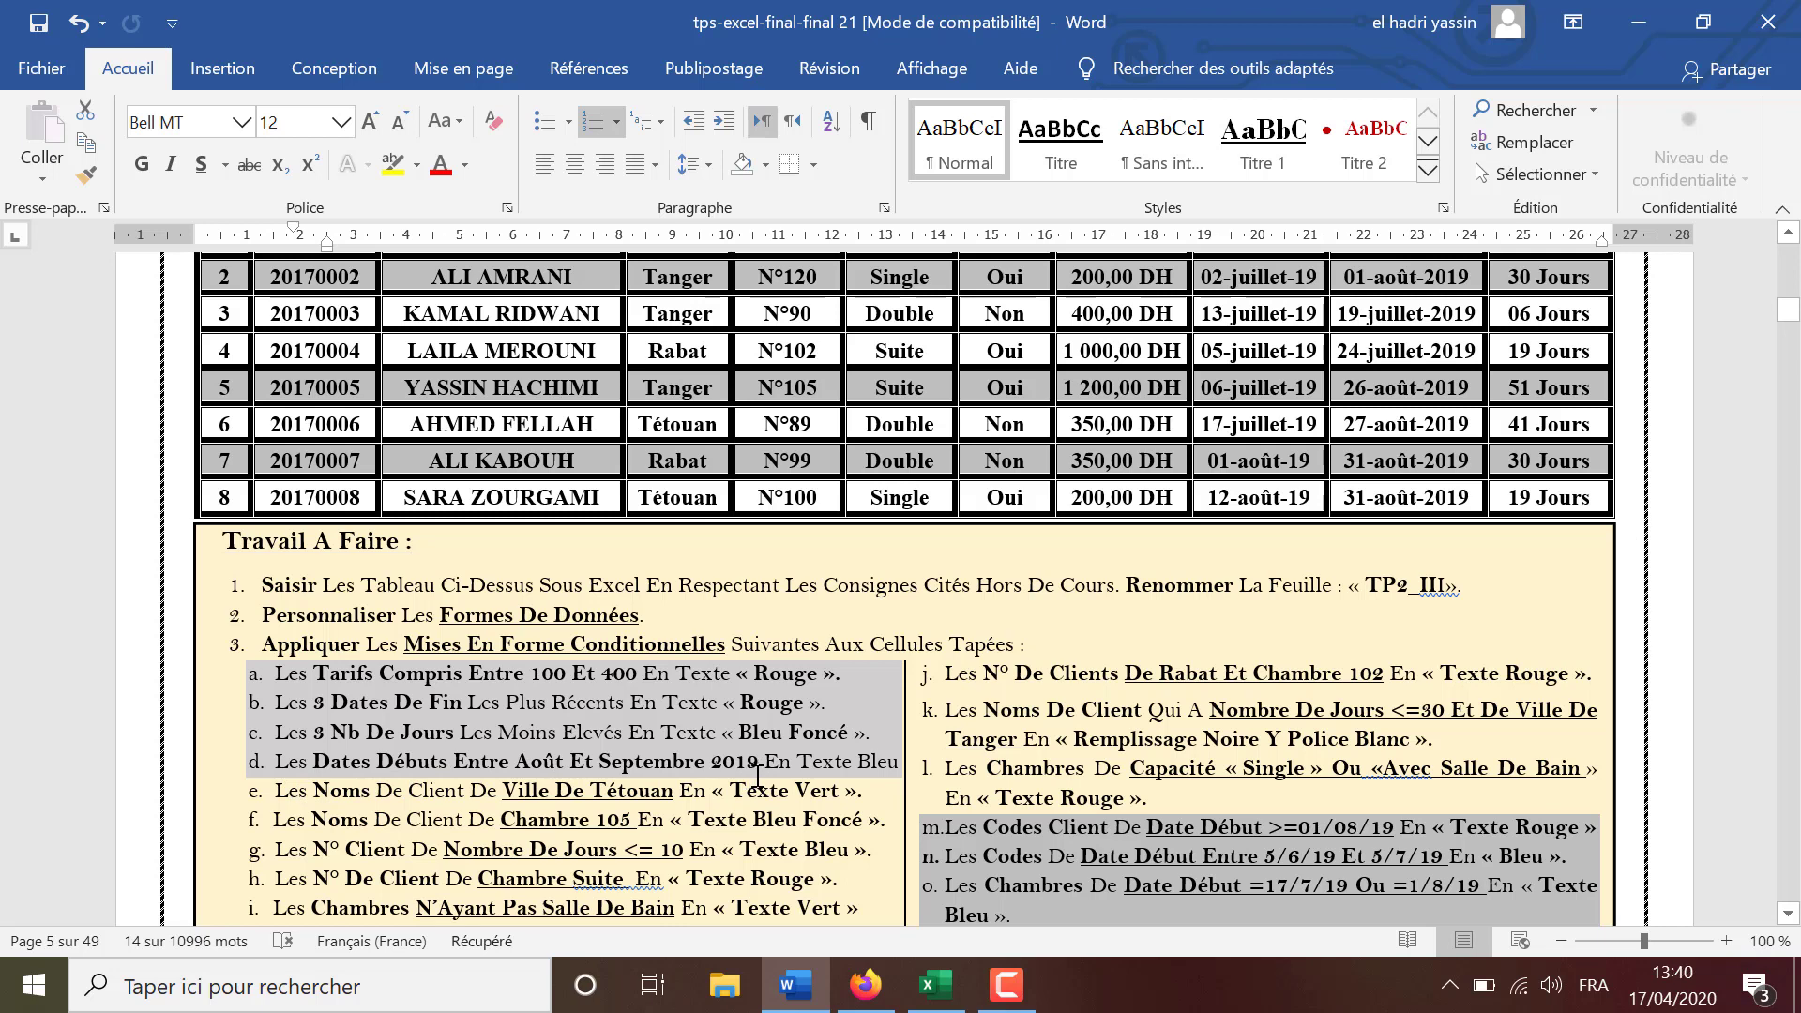
{"action": "left_click", "coordinate": [935, 985]}
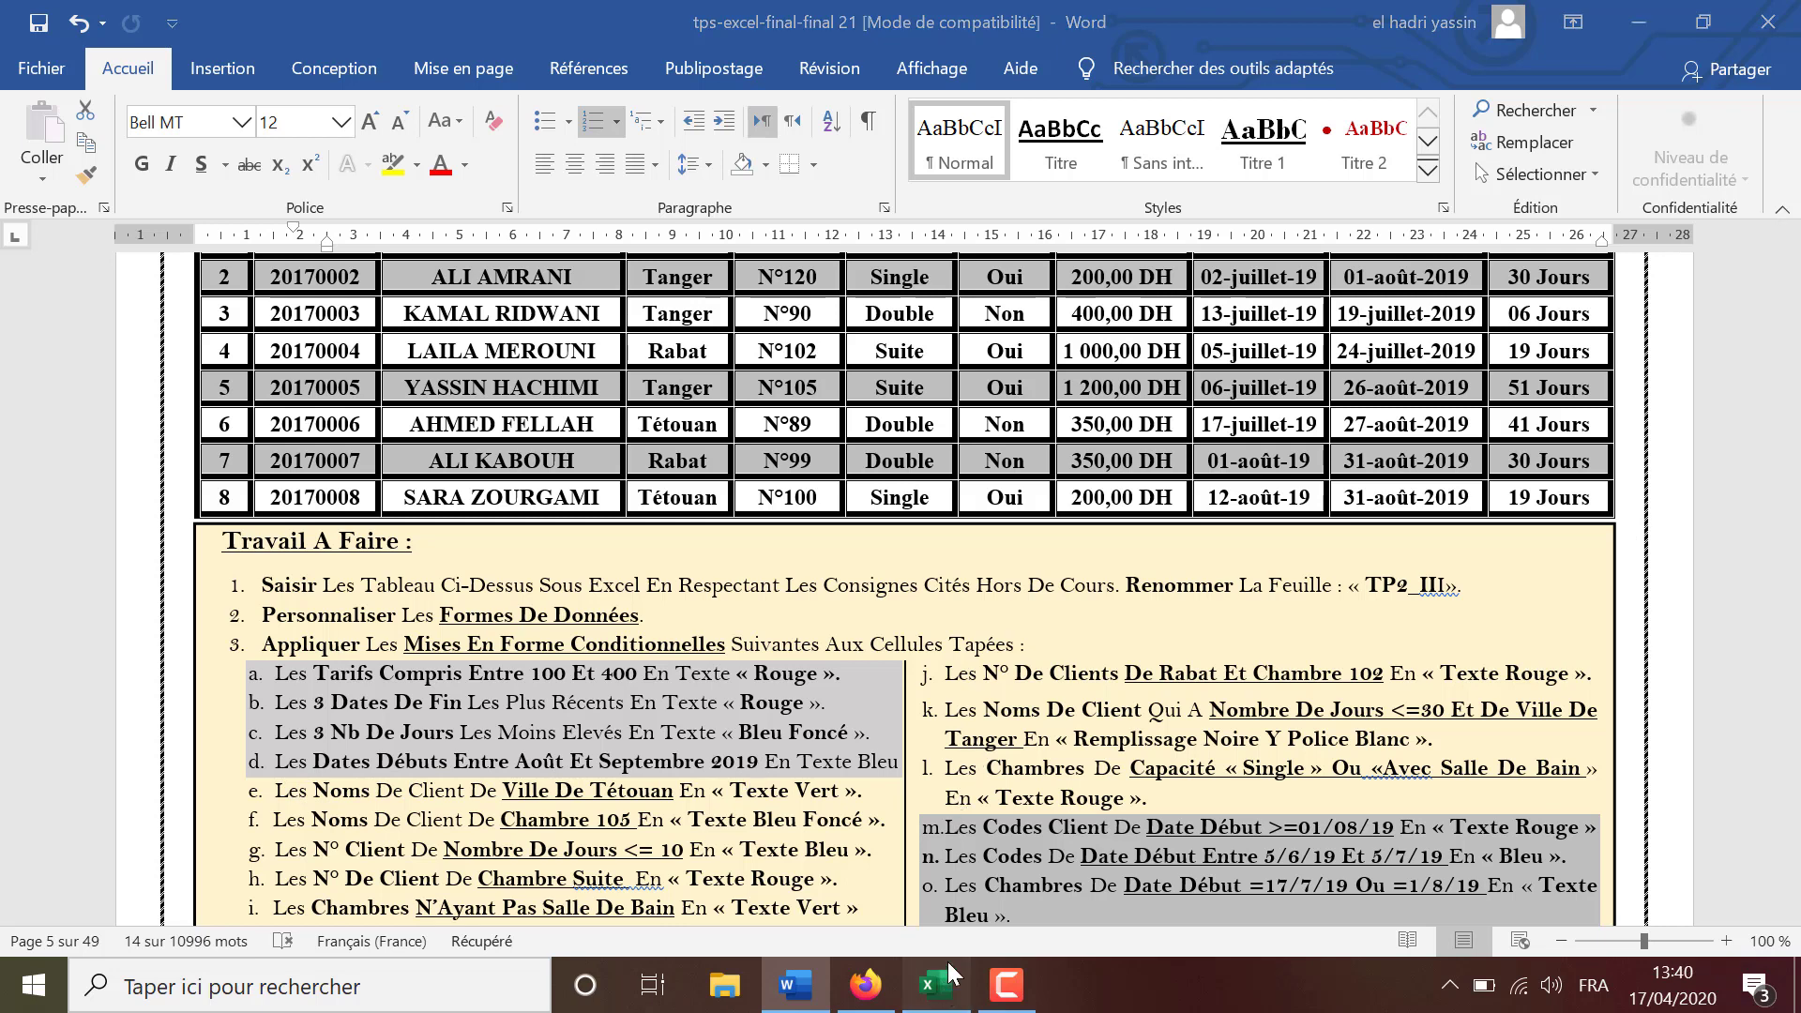
{"action": "left_click_drag", "start_coordinate": [1206, 456], "coordinate": [1208, 769]}
{"action": "left_click", "coordinate": [953, 113]}
{"action": "mouse_move", "coordinate": [1025, 162]}
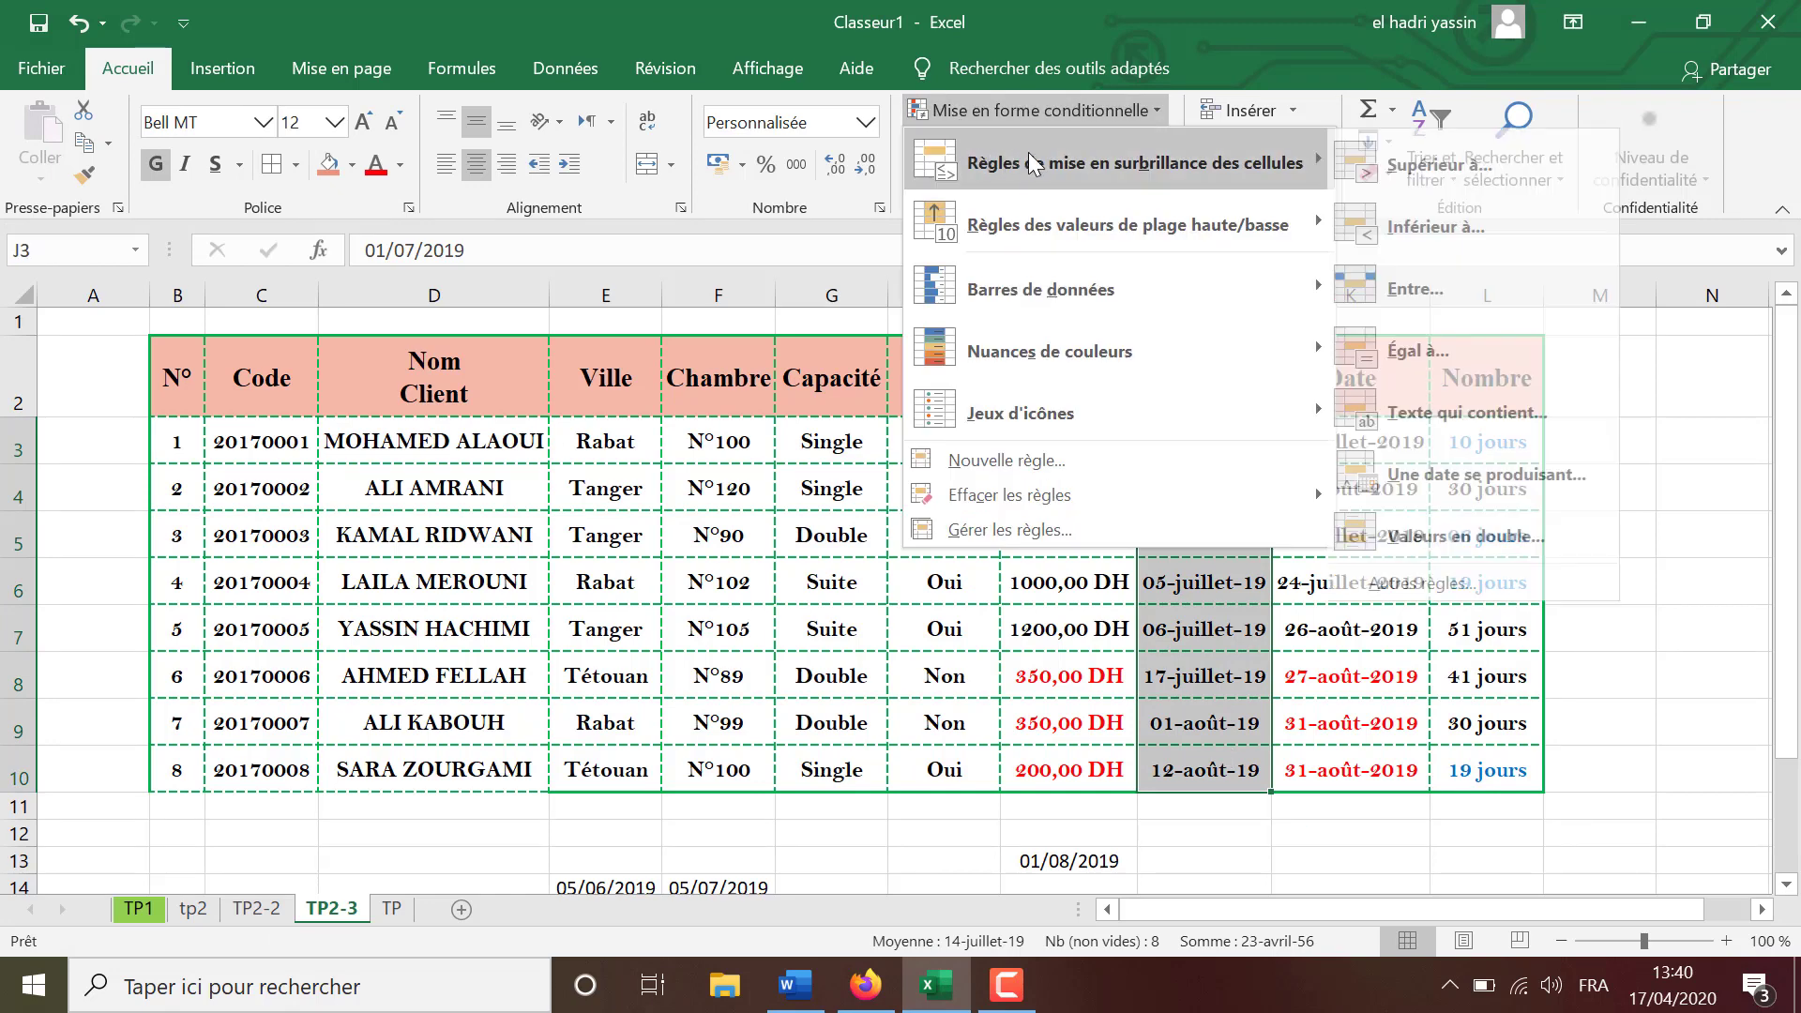
{"action": "left_click", "coordinate": [1426, 289]}
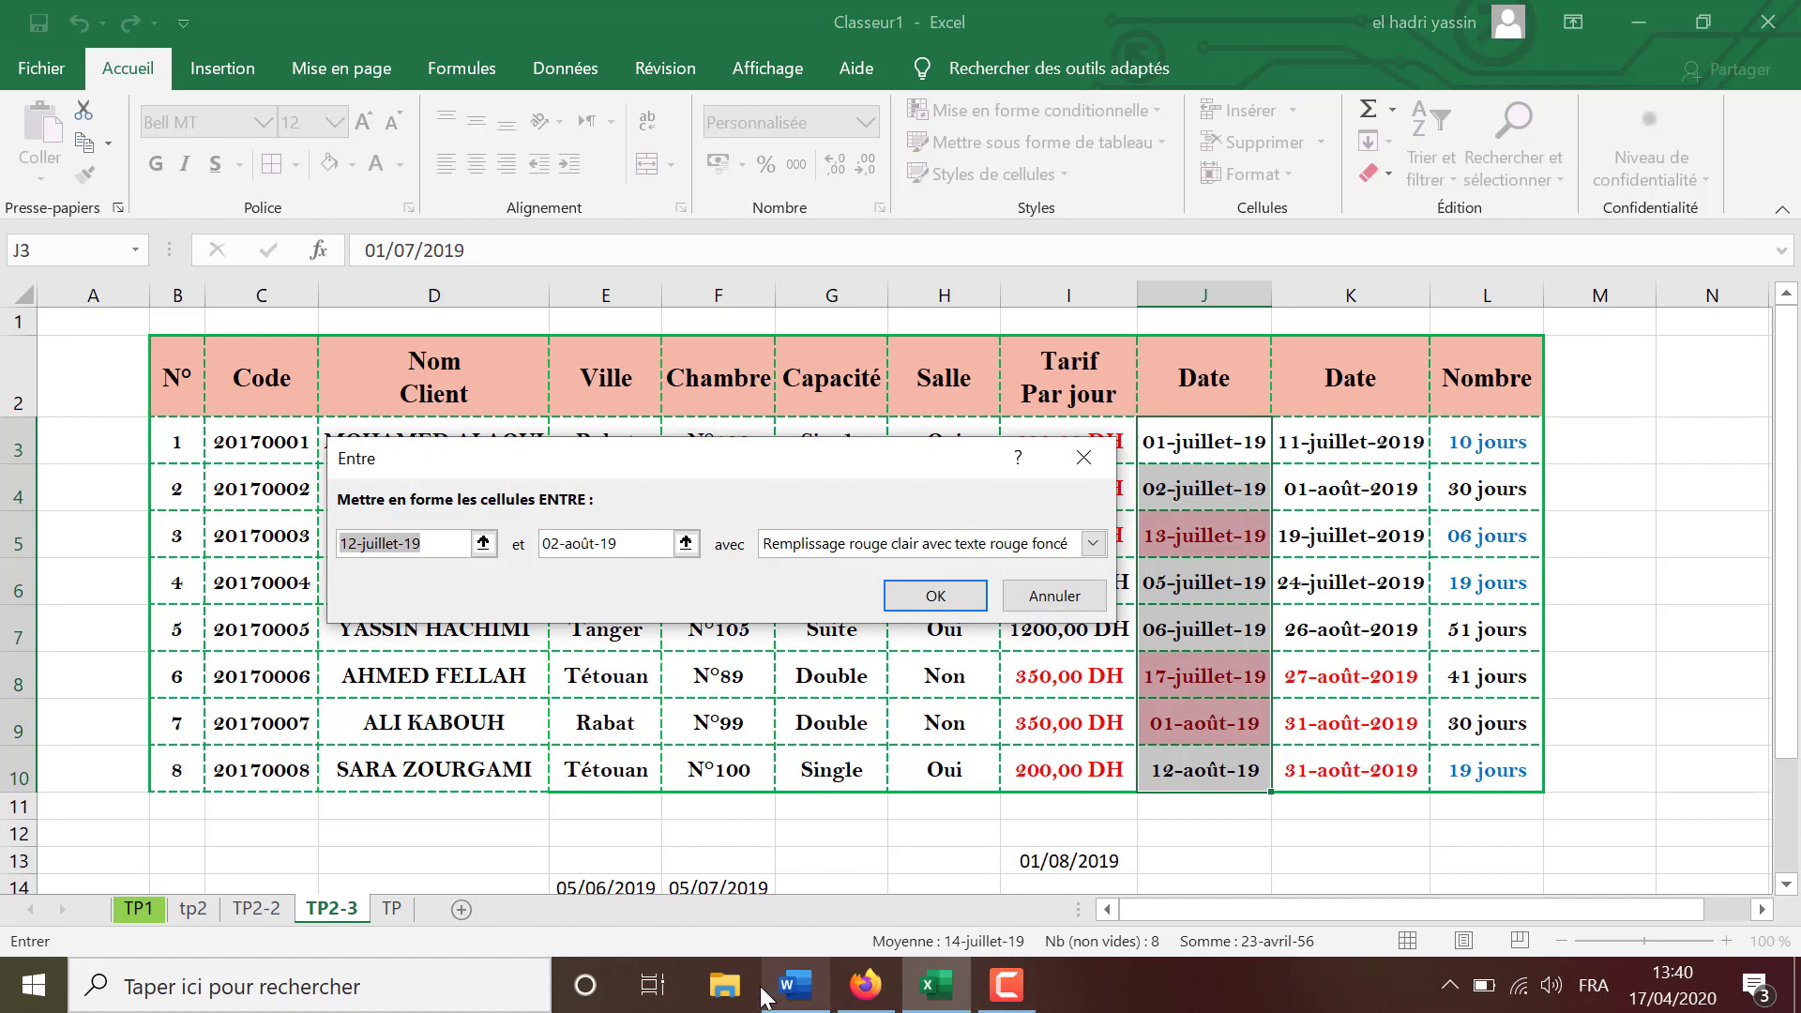
Recheck the date range in the Word exercise, and set the rule's bounds to 1/8/2019 and 30/9/2019.
{"action": "left_click", "coordinate": [798, 995]}
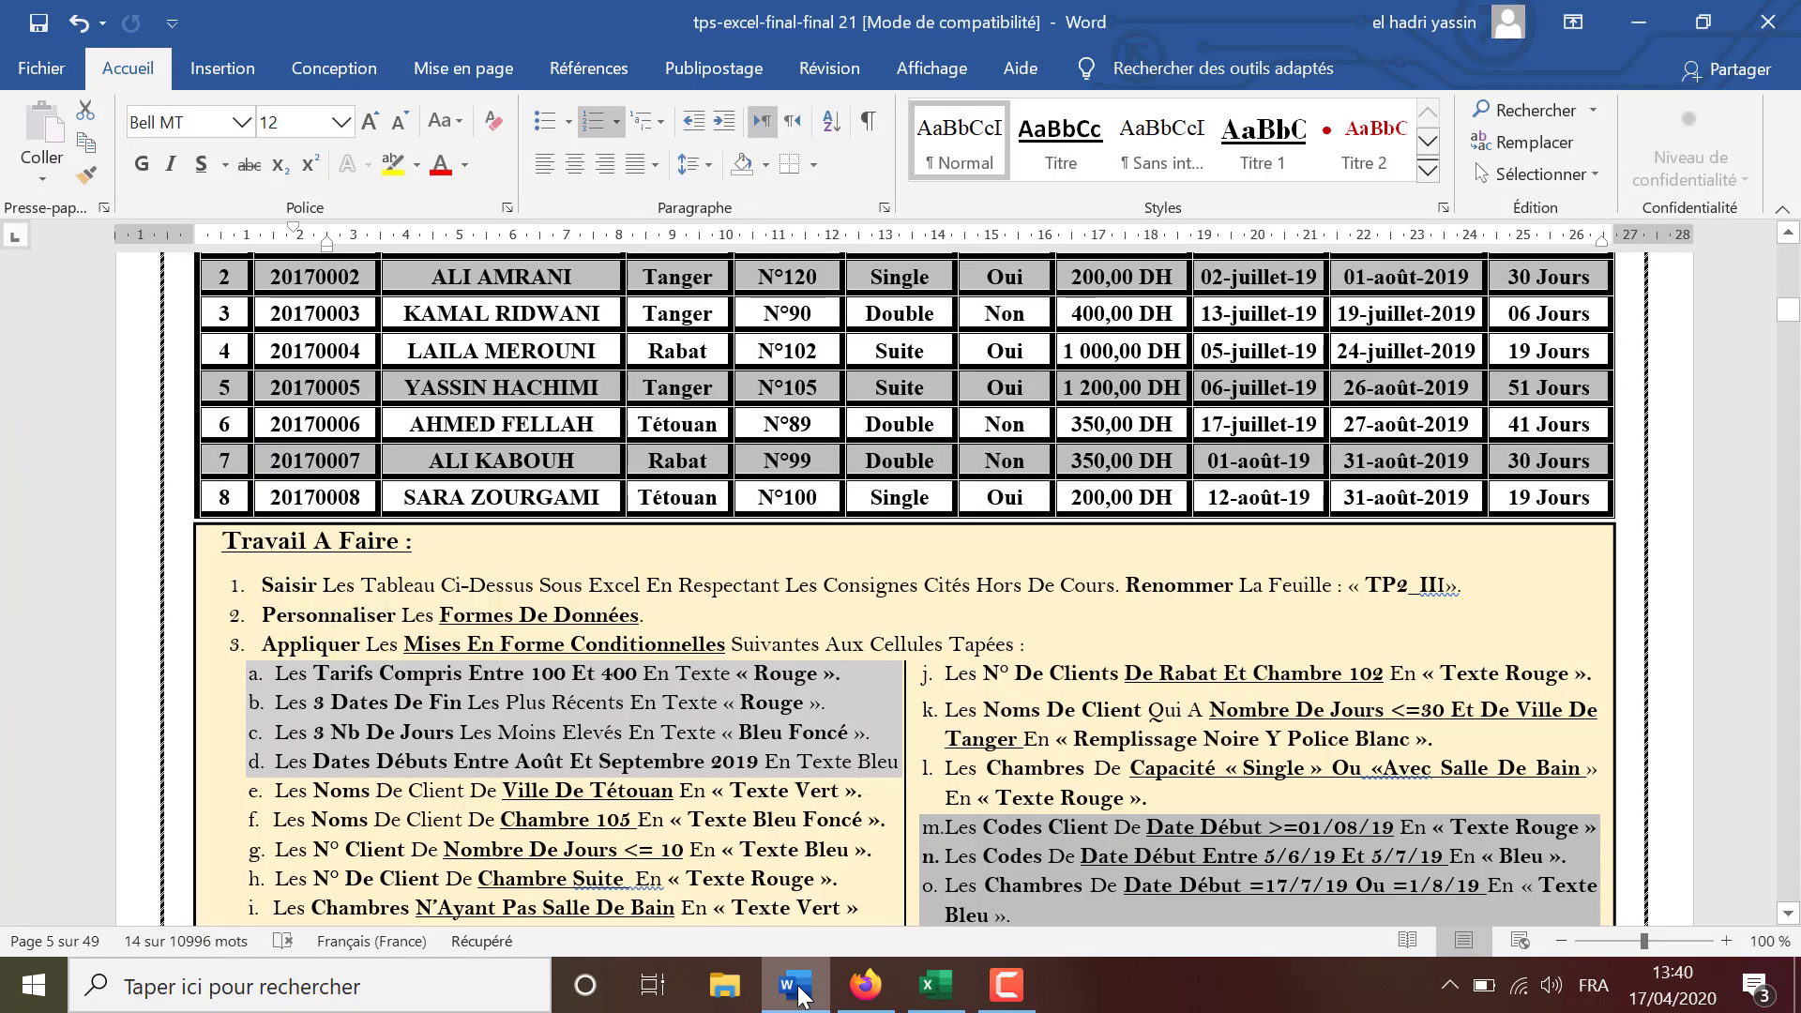
{"action": "left_click", "coordinate": [799, 994]}
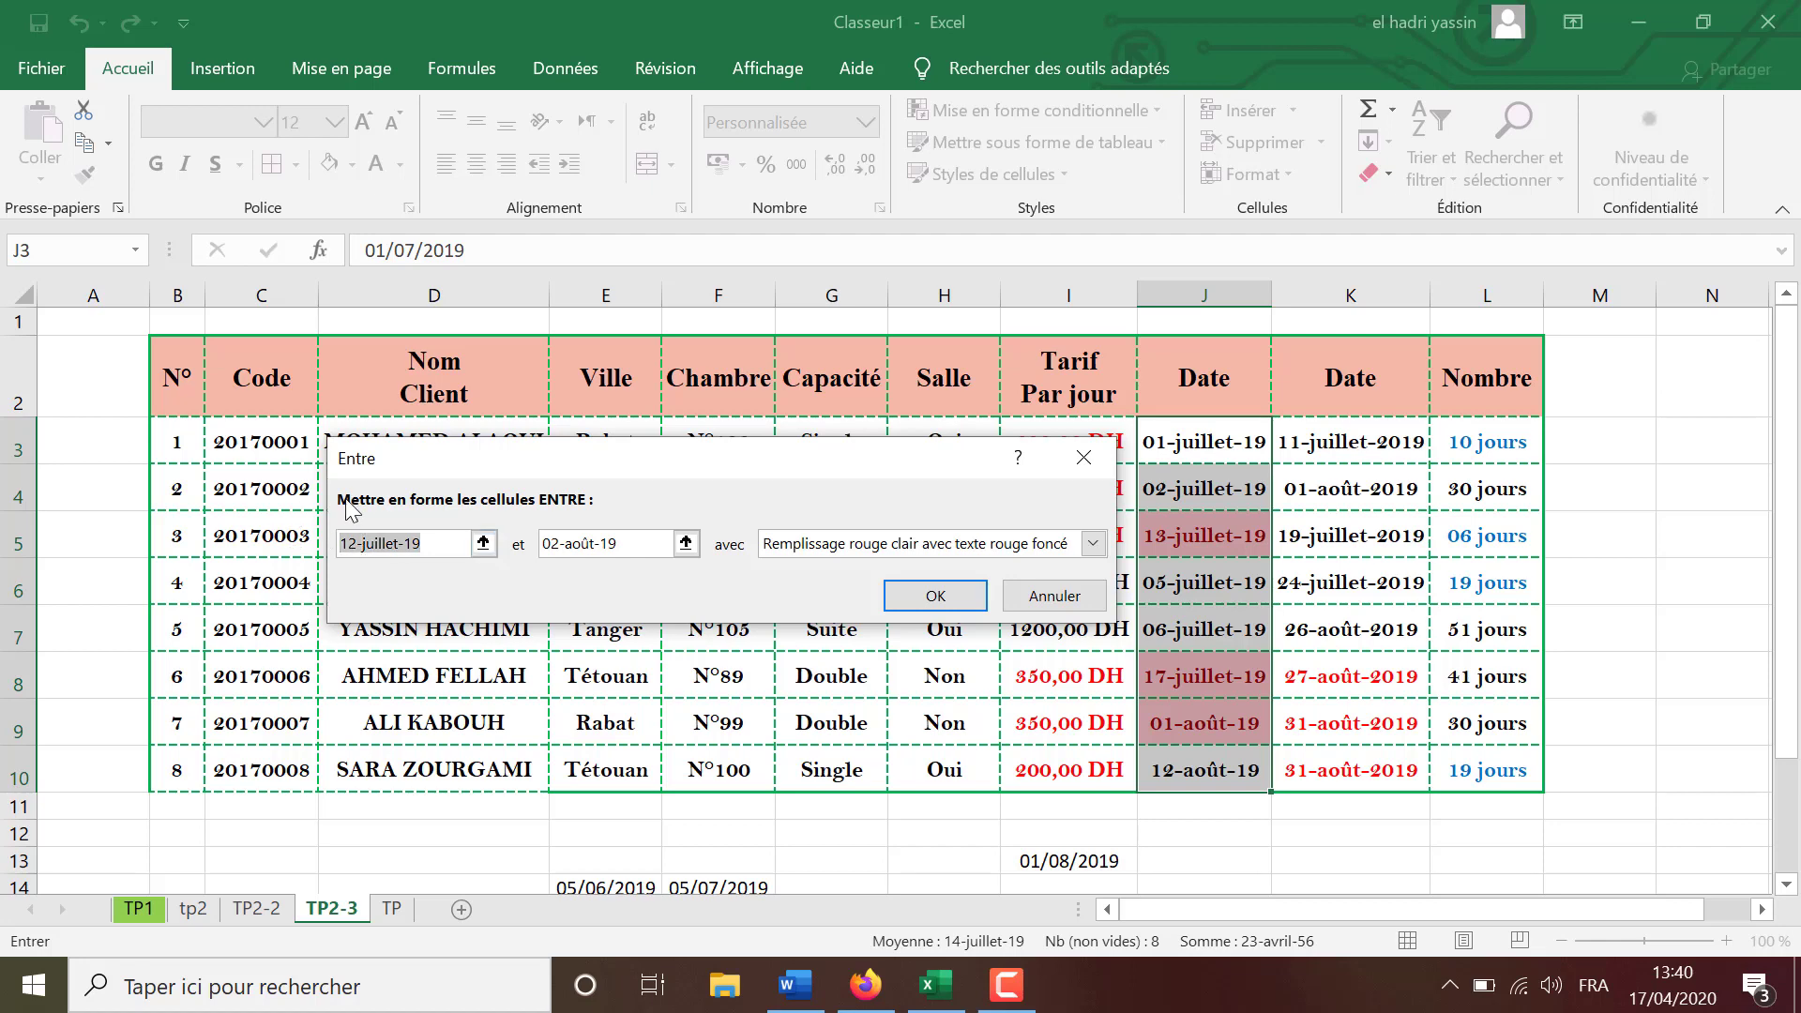
{"action": "type", "text": "1/8/2019"}
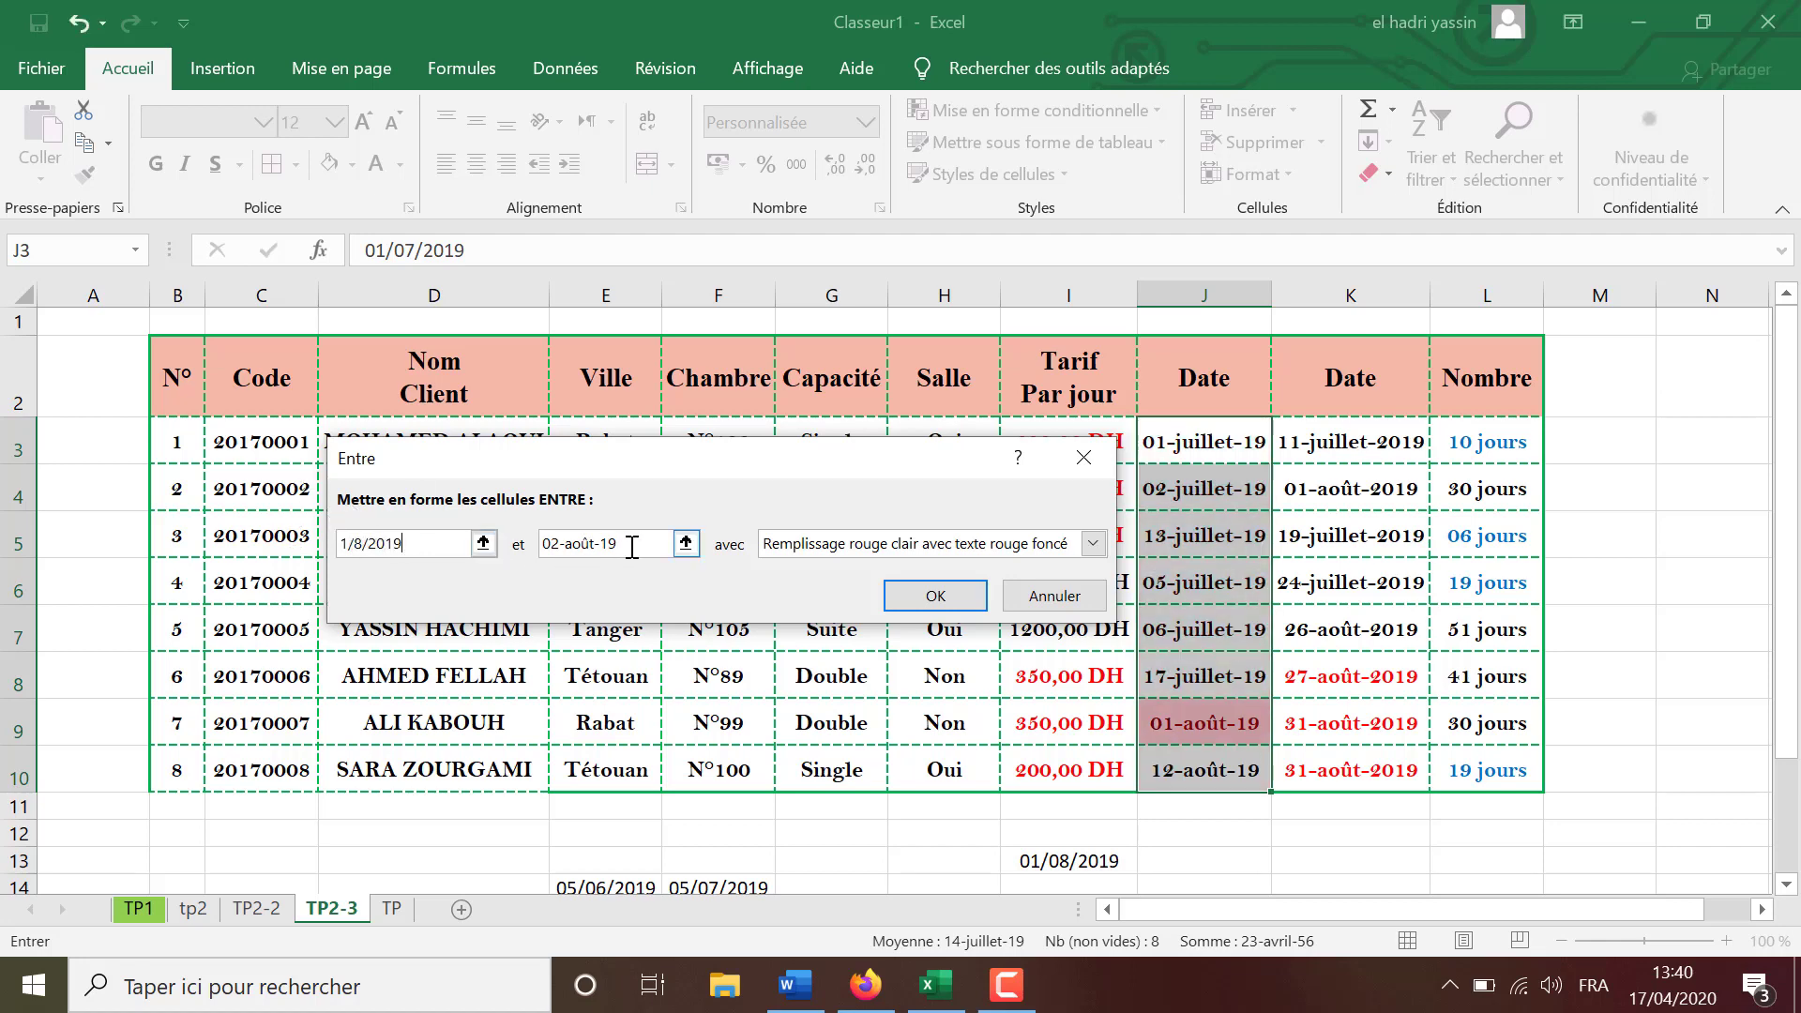
{"action": "left_click_drag", "start_coordinate": [632, 547], "coordinate": [546, 547]}
{"action": "type", "text": "30/9/2019"}
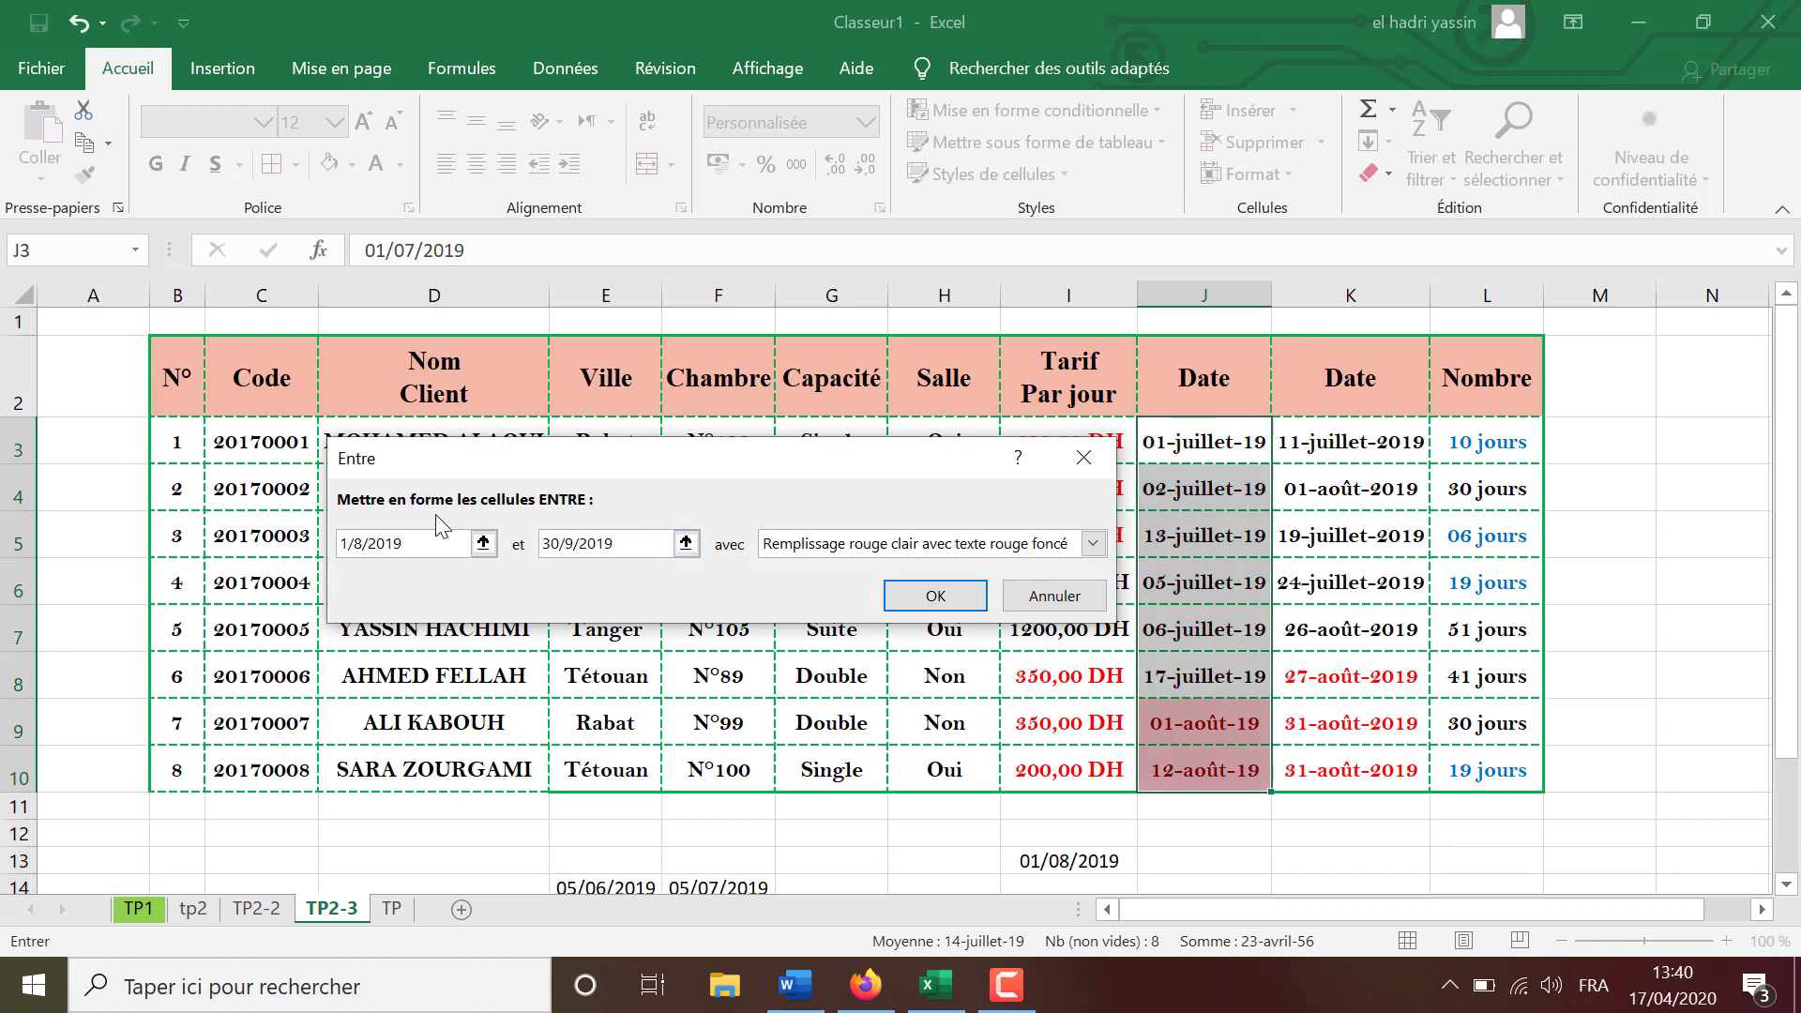
{"action": "left_click", "coordinate": [359, 546]}
Give the start-date rule a custom format with bold text in standard blue, apply it, and deselect the range.
{"action": "left_click", "coordinate": [812, 550]}
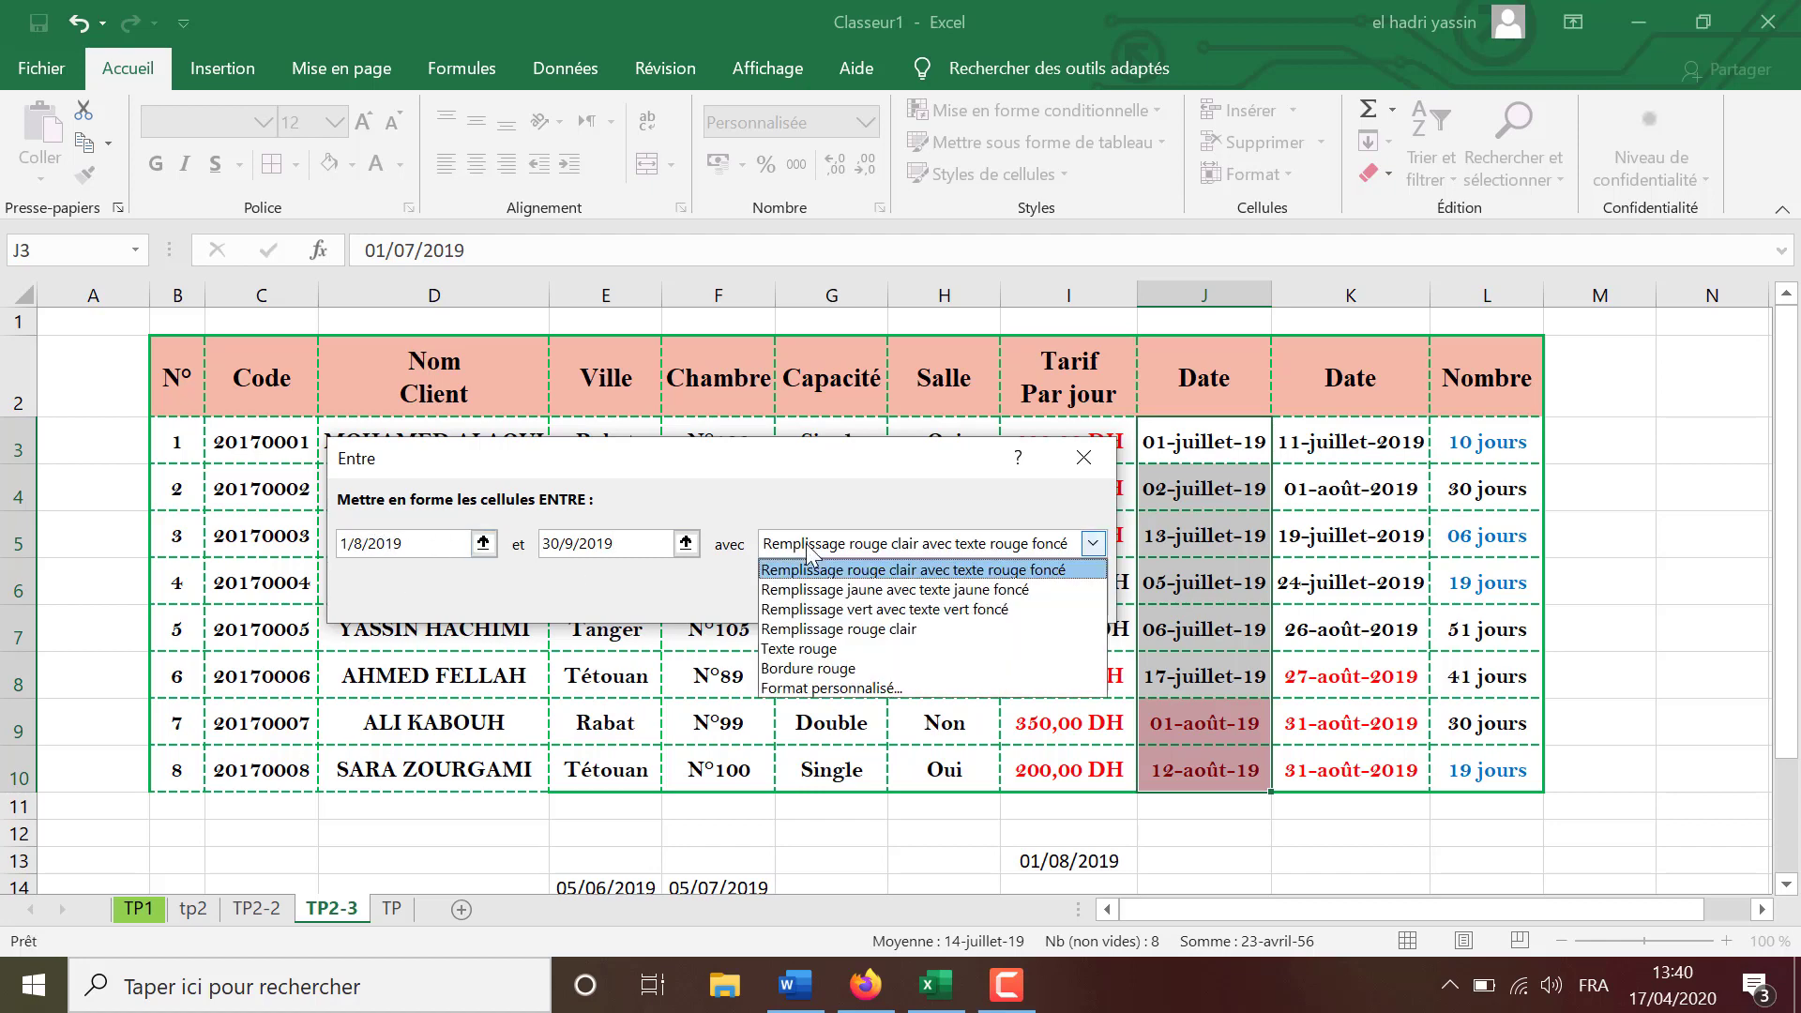
{"action": "left_click", "coordinate": [814, 690]}
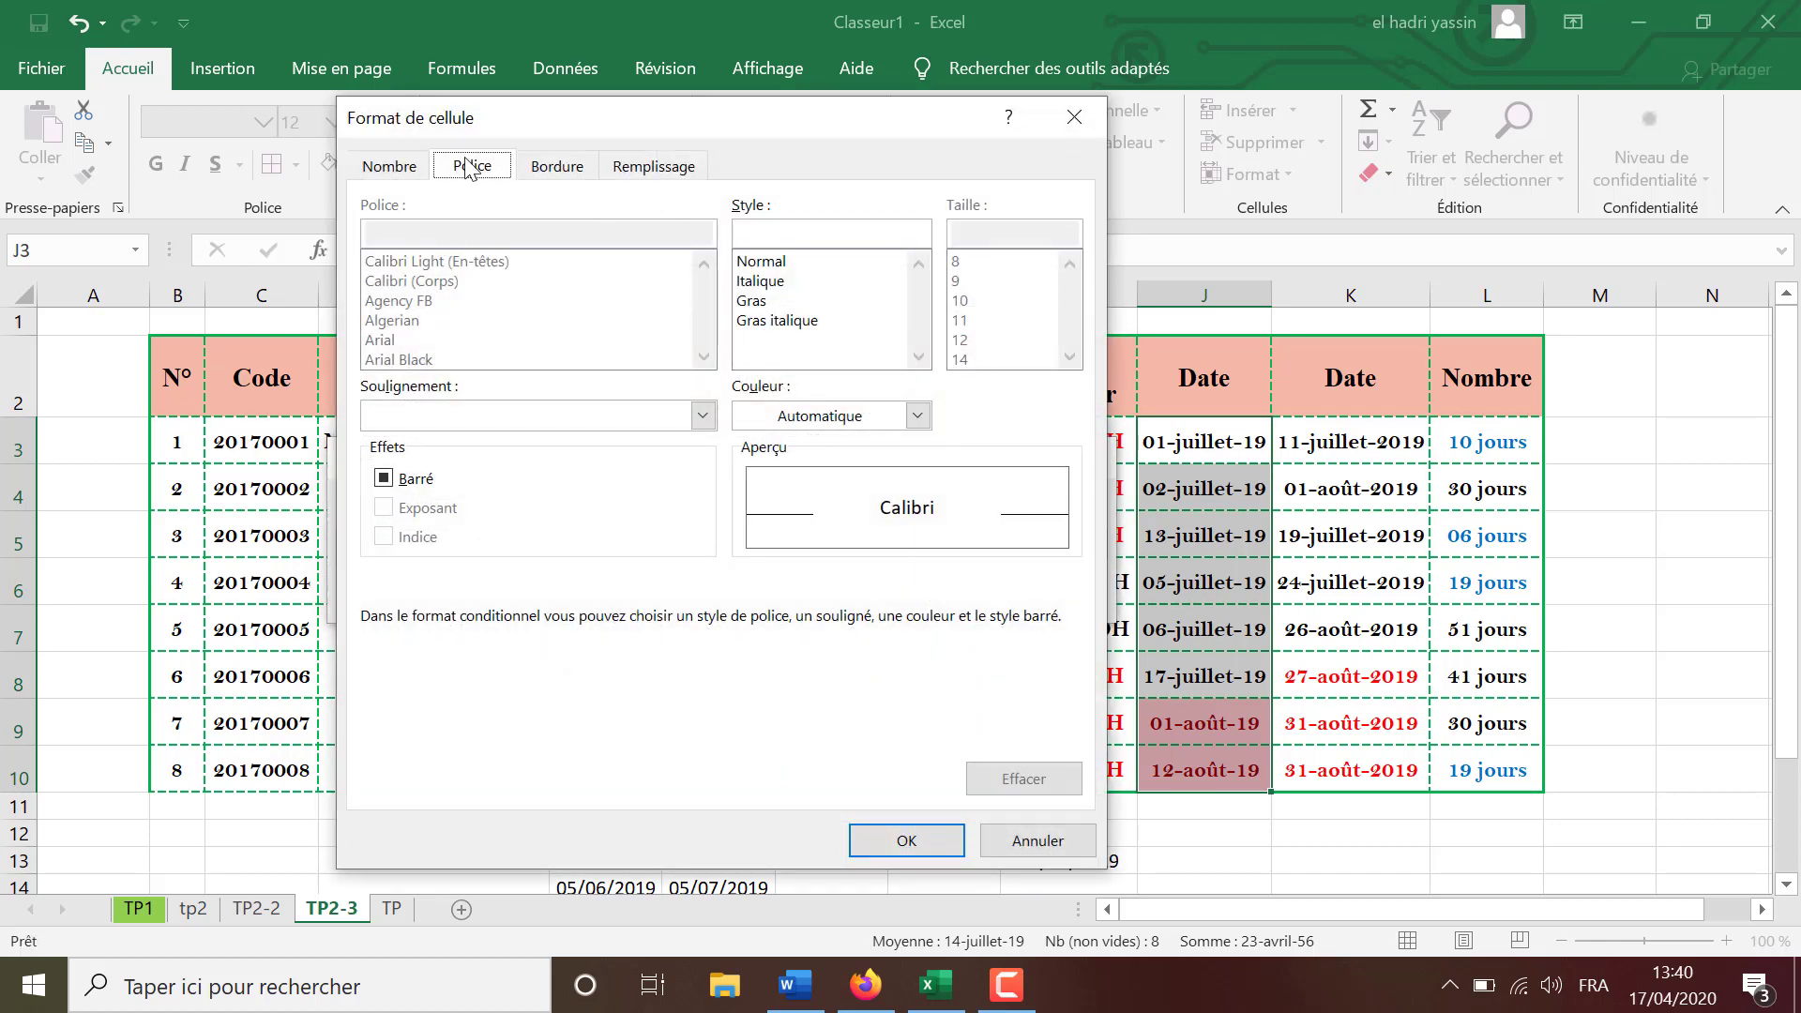
{"action": "left_click", "coordinate": [917, 415]}
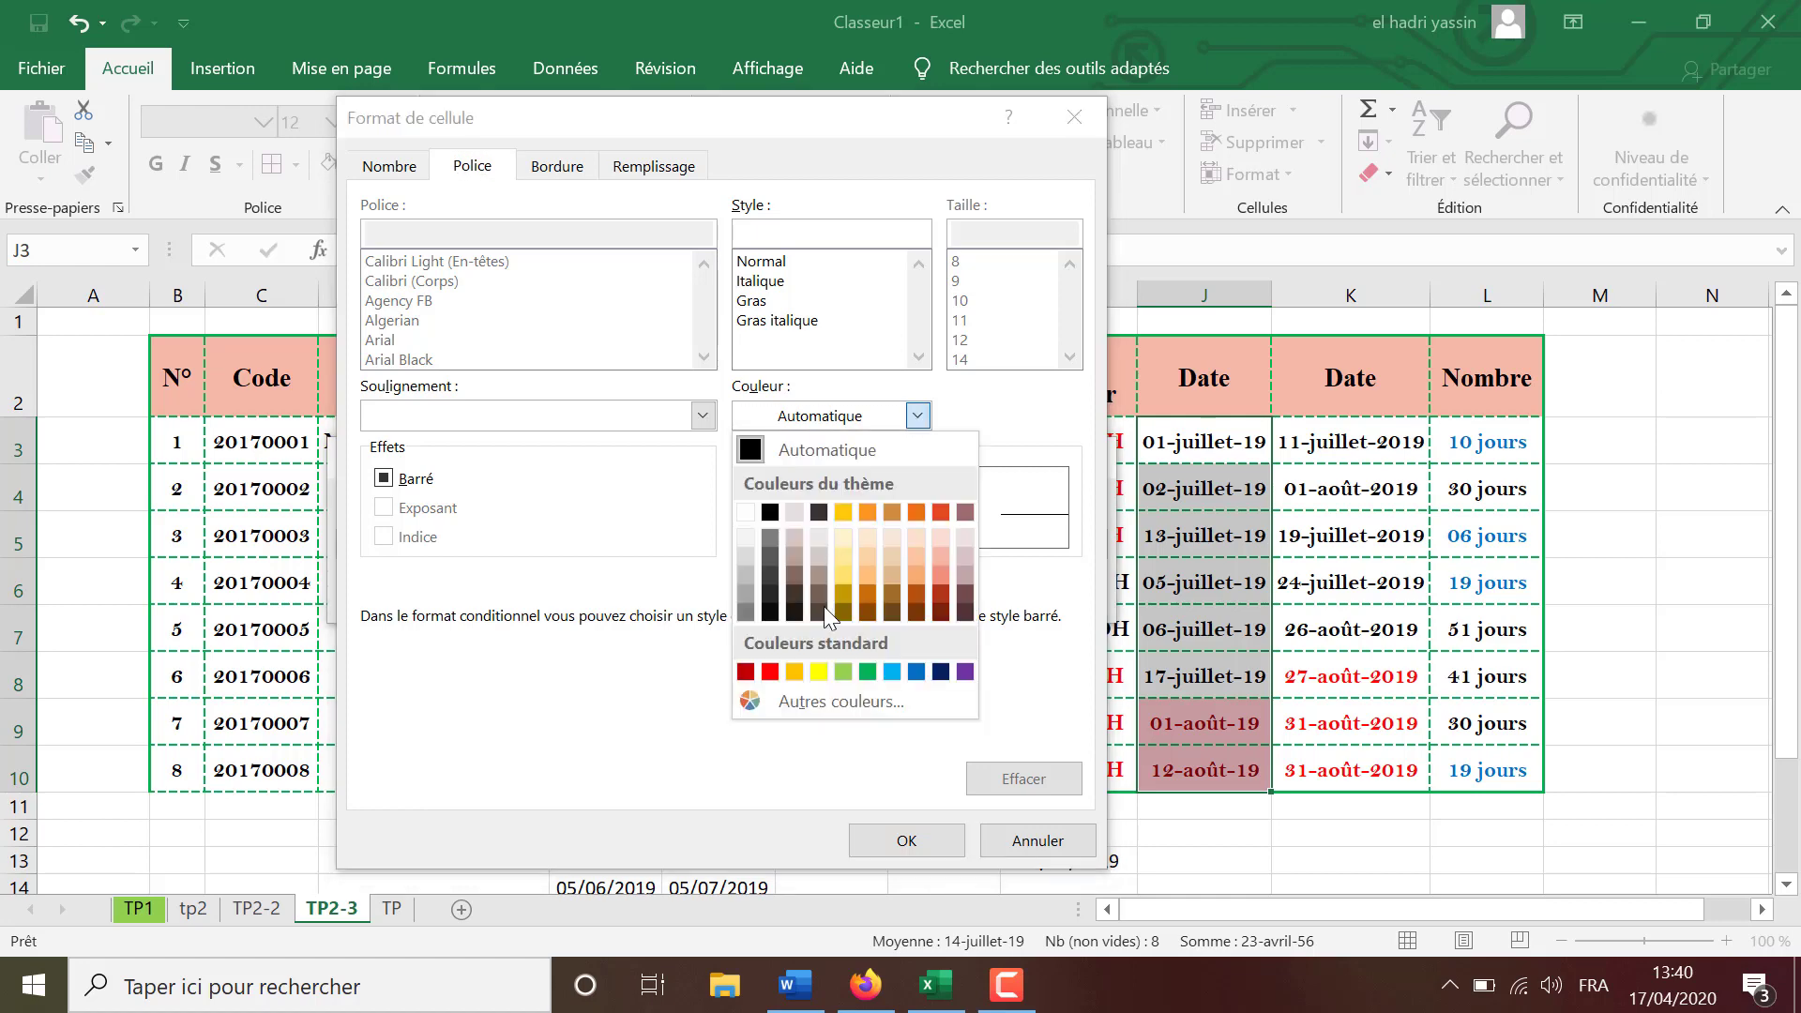
{"action": "left_click", "coordinate": [917, 671]}
{"action": "left_click", "coordinate": [752, 300]}
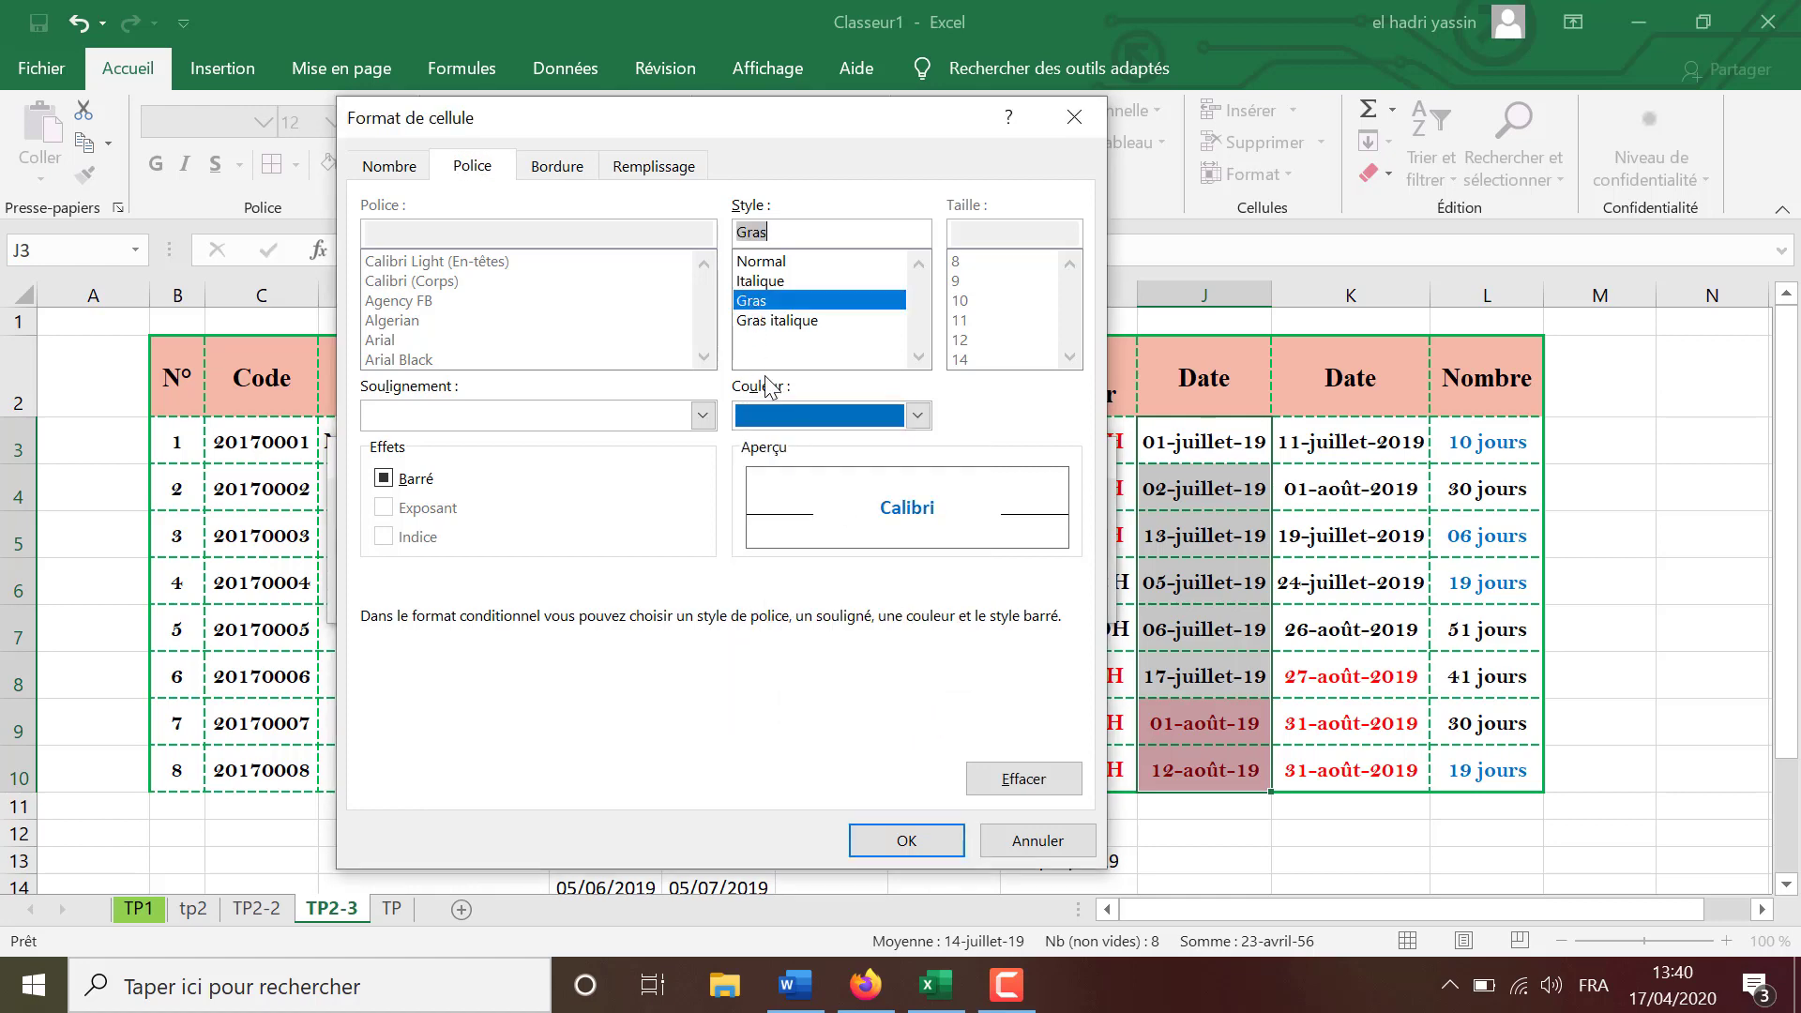
{"action": "left_click", "coordinate": [904, 841]}
{"action": "left_click", "coordinate": [928, 597]}
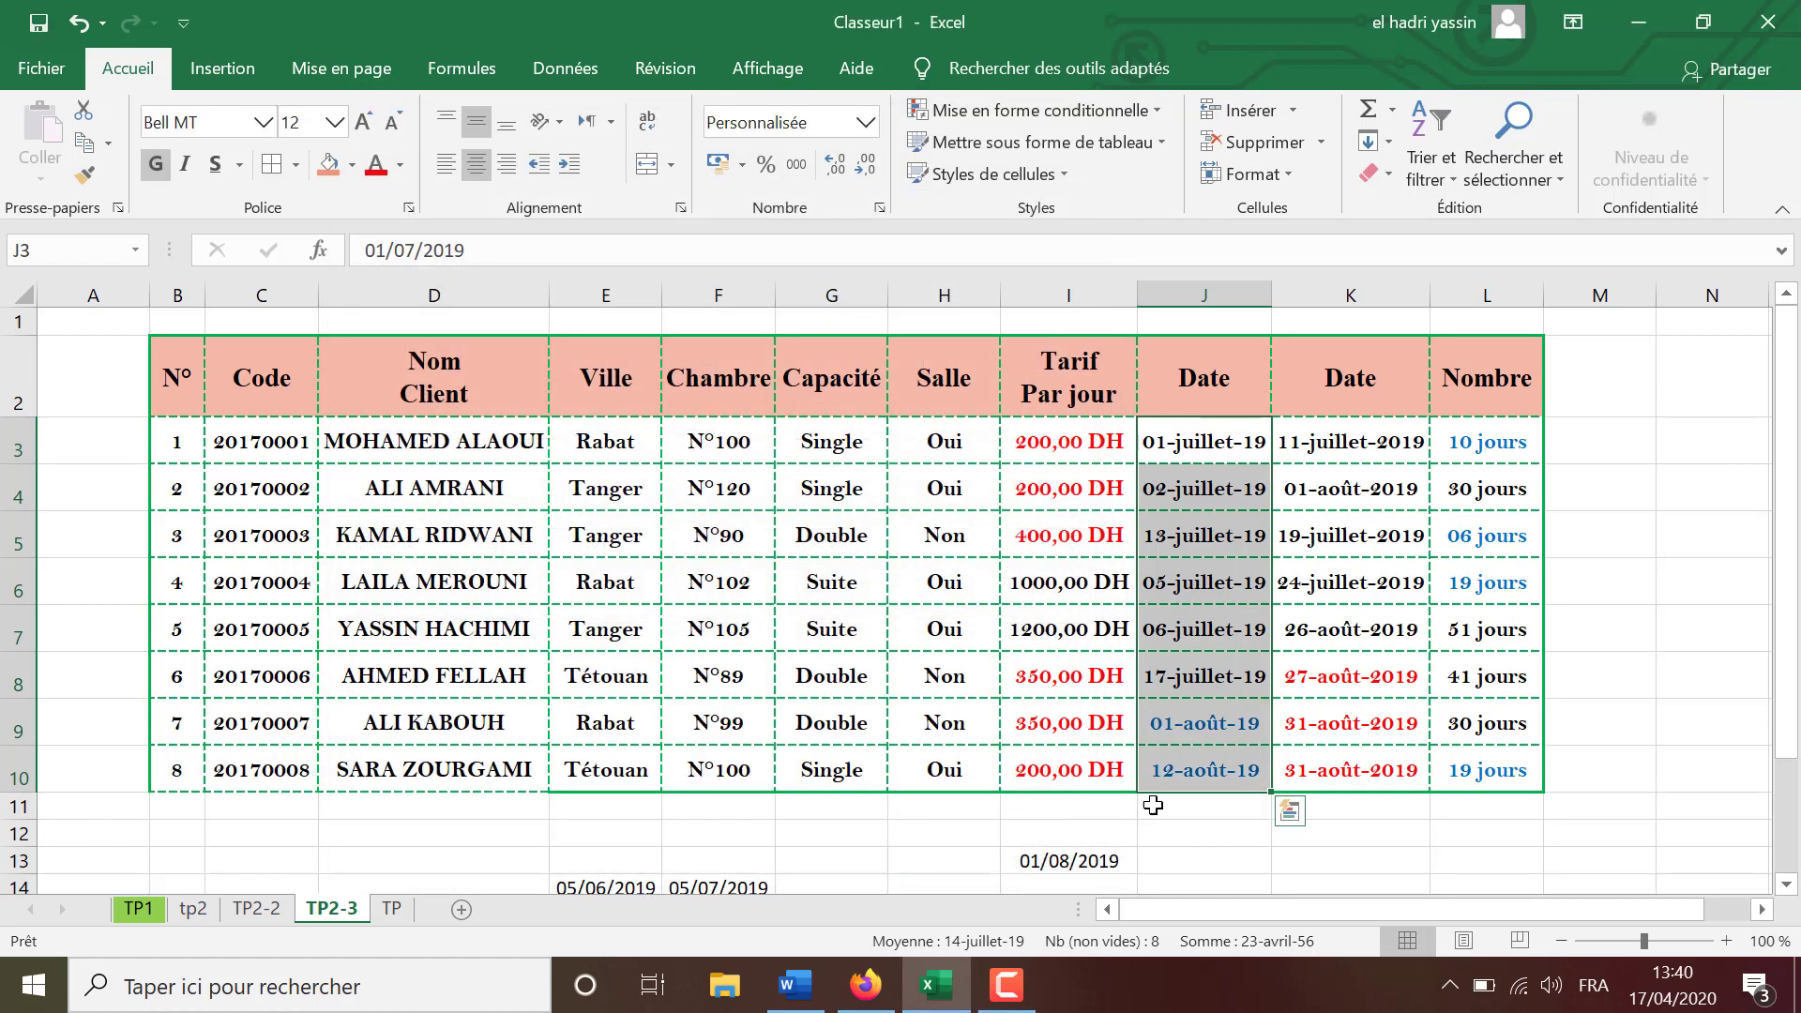
{"action": "left_click", "coordinate": [1201, 836]}
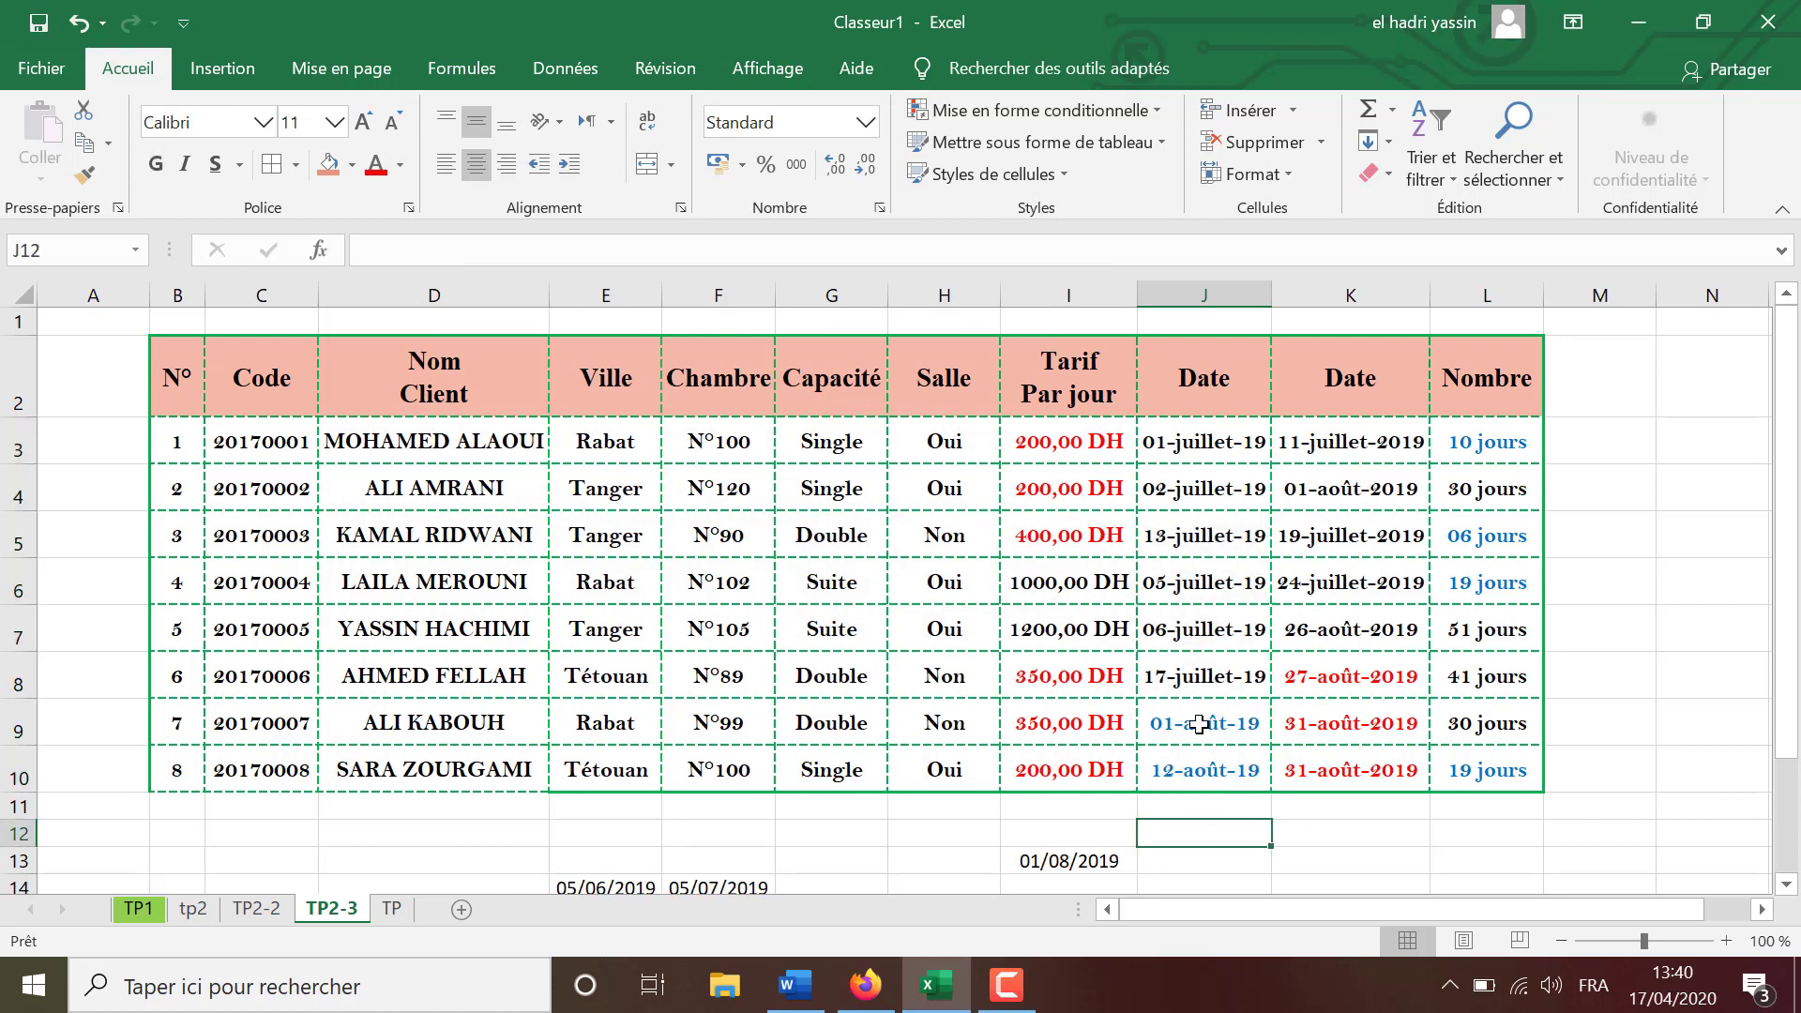
Test the start-date rule by changing the date in J5 to 13/09/2019, and undo the change.
{"action": "double_click", "coordinate": [1224, 542]}
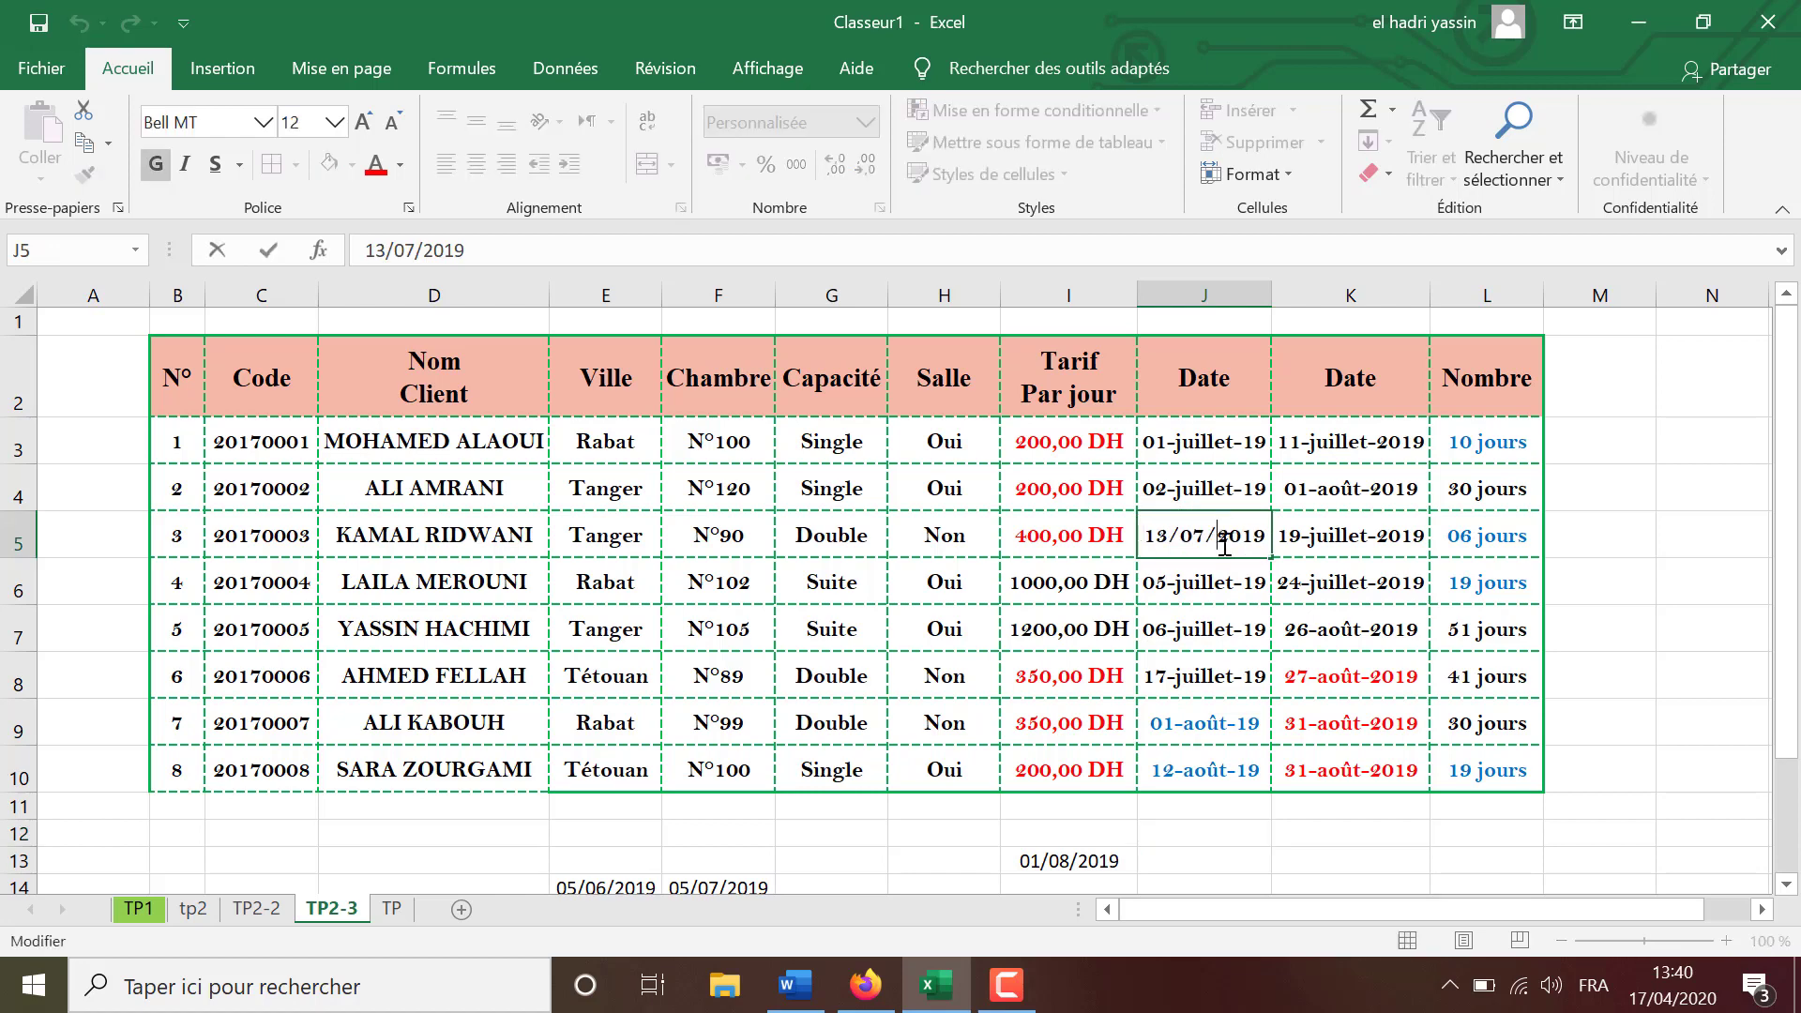
{"action": "left_click_drag", "start_coordinate": [1191, 535], "coordinate": [1206, 535]}
{"action": "type", "text": "9"}
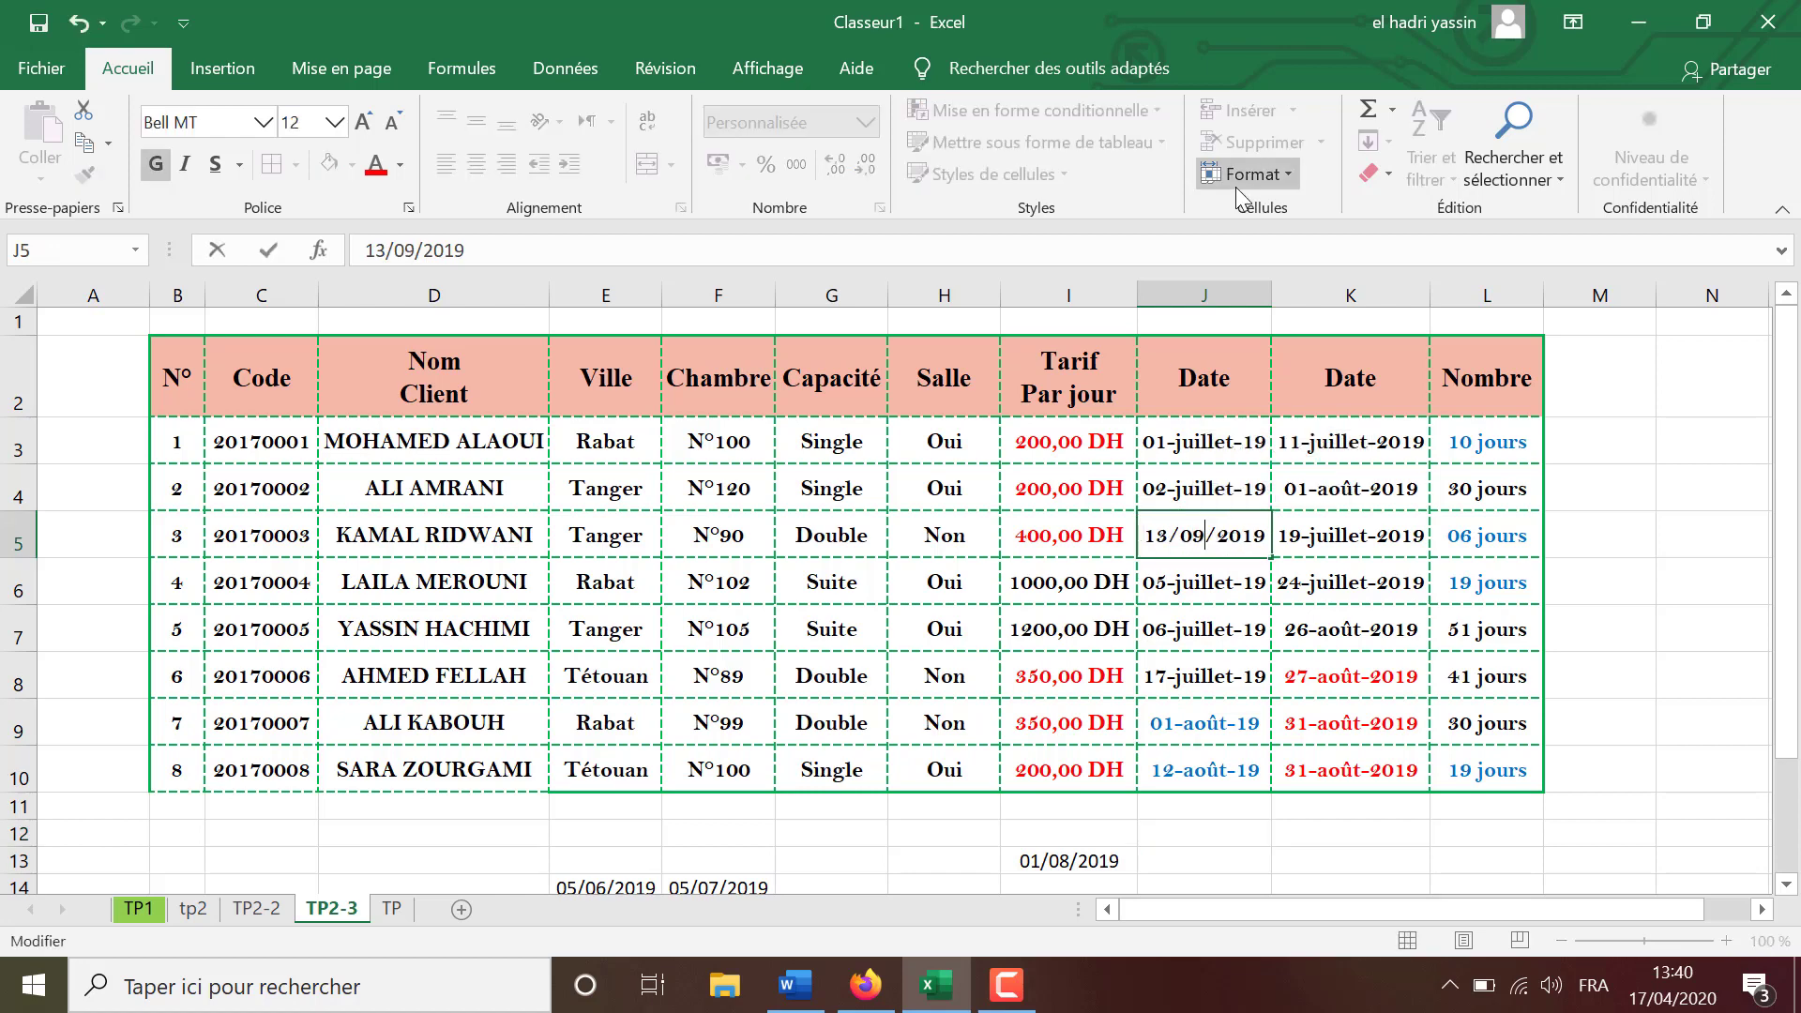
{"action": "key", "text": "Return"}
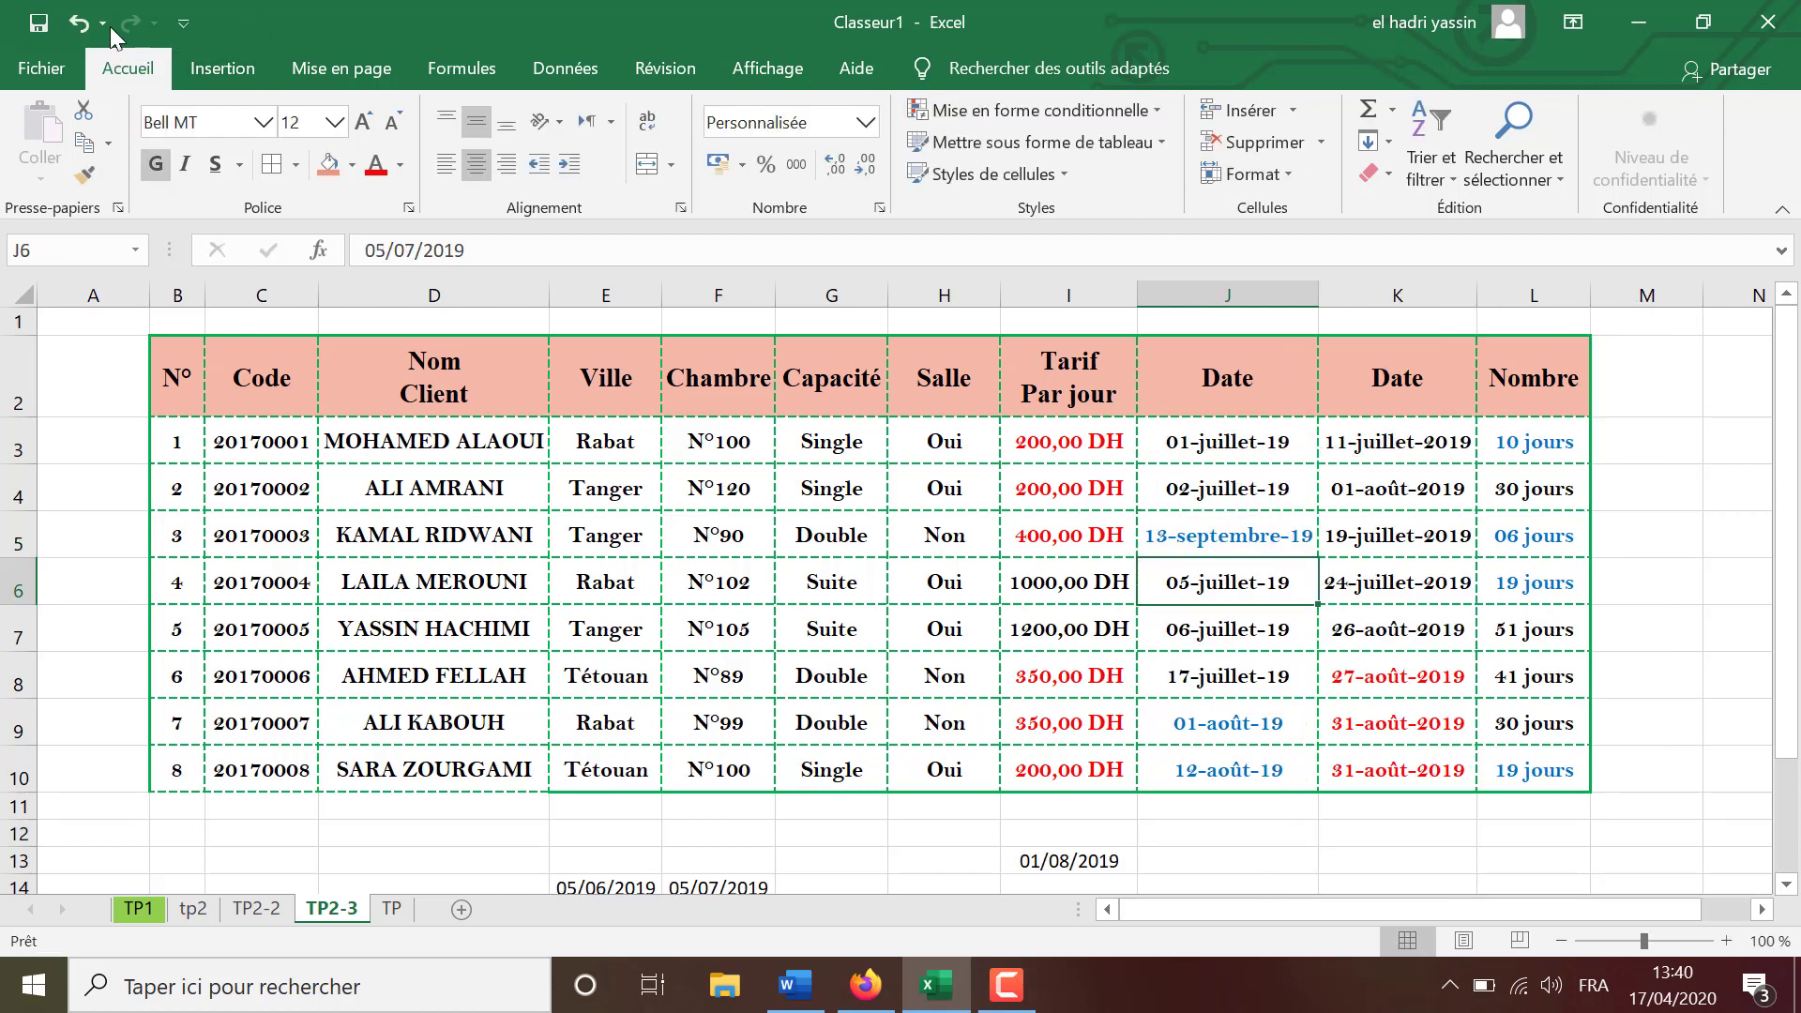
{"action": "left_click", "coordinate": [79, 22]}
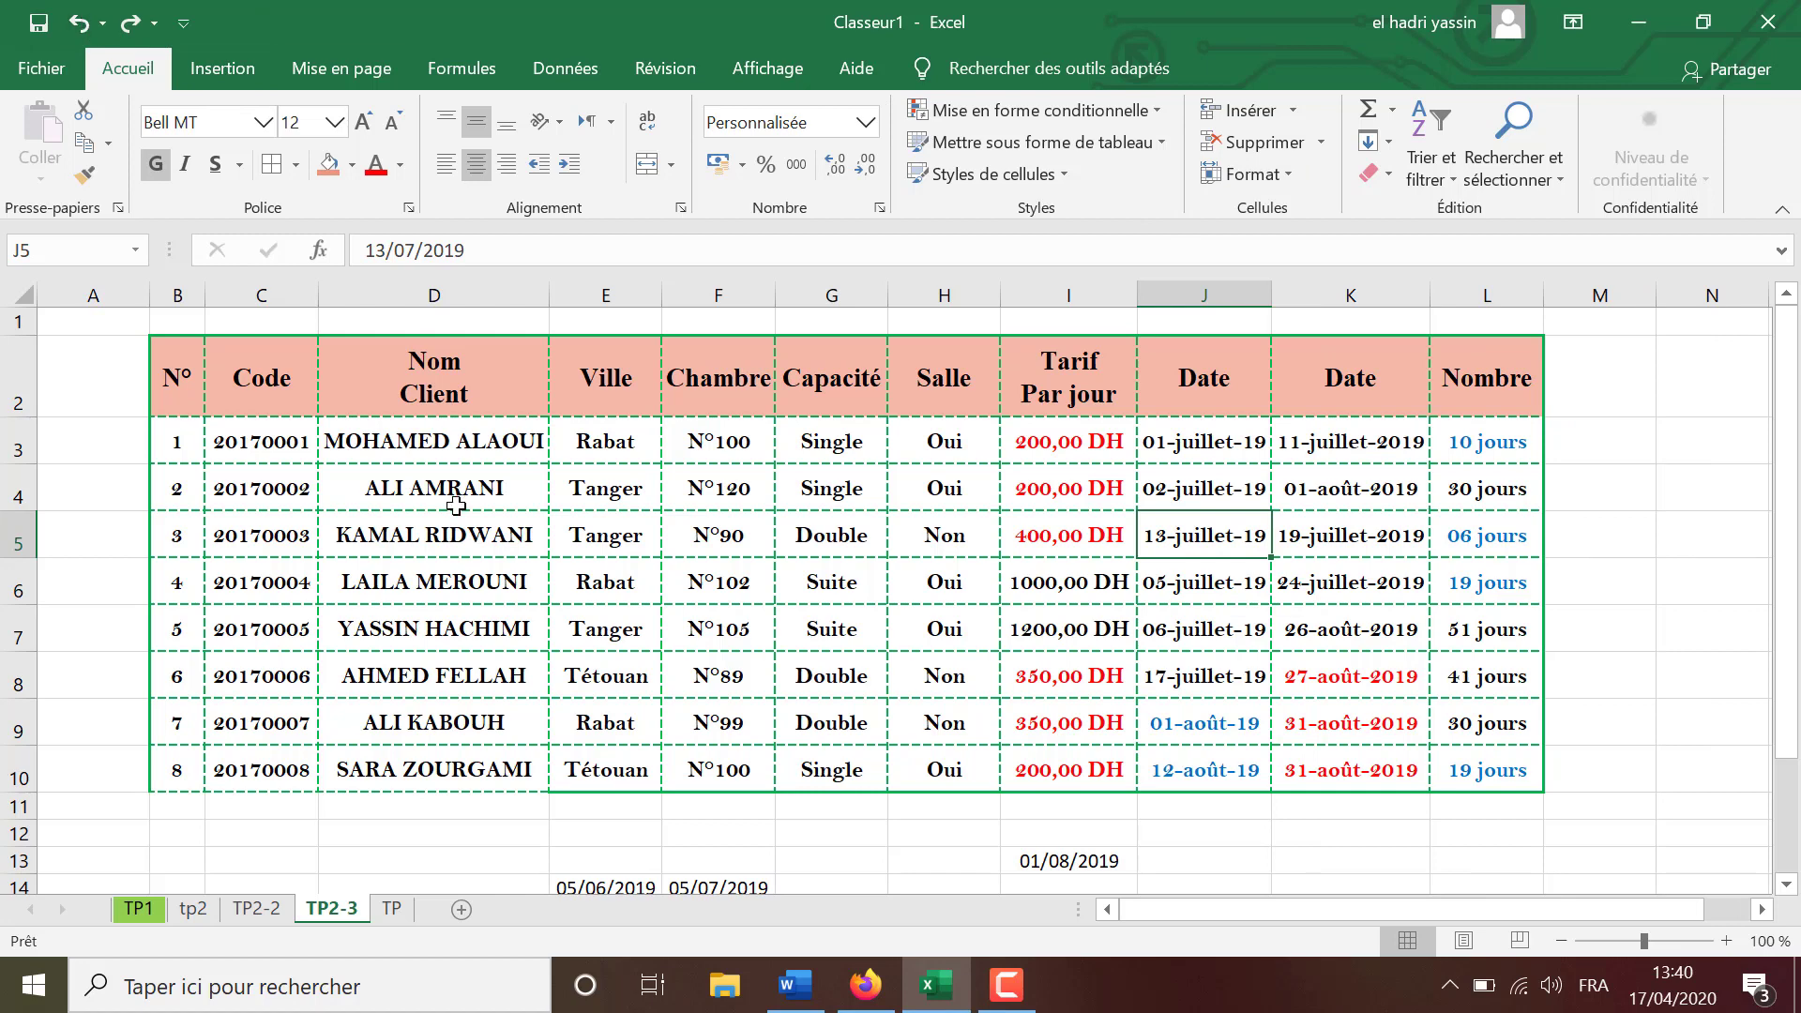